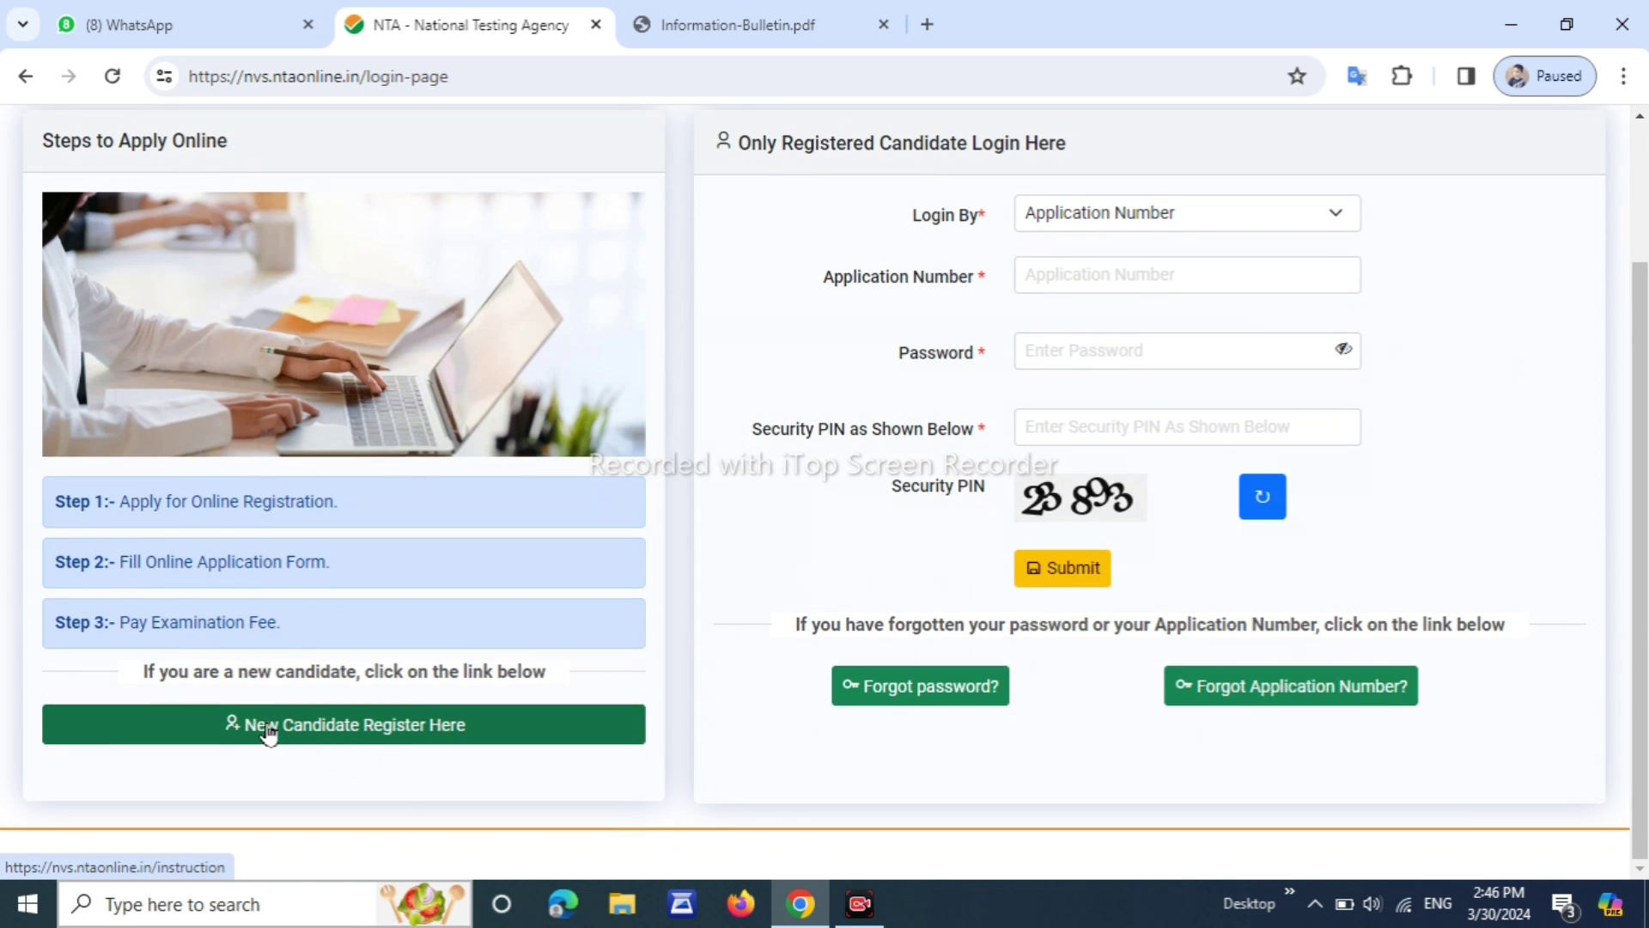
Begin new candidate registration, read through the instructions, and tick the candidate declaration
click(364, 731)
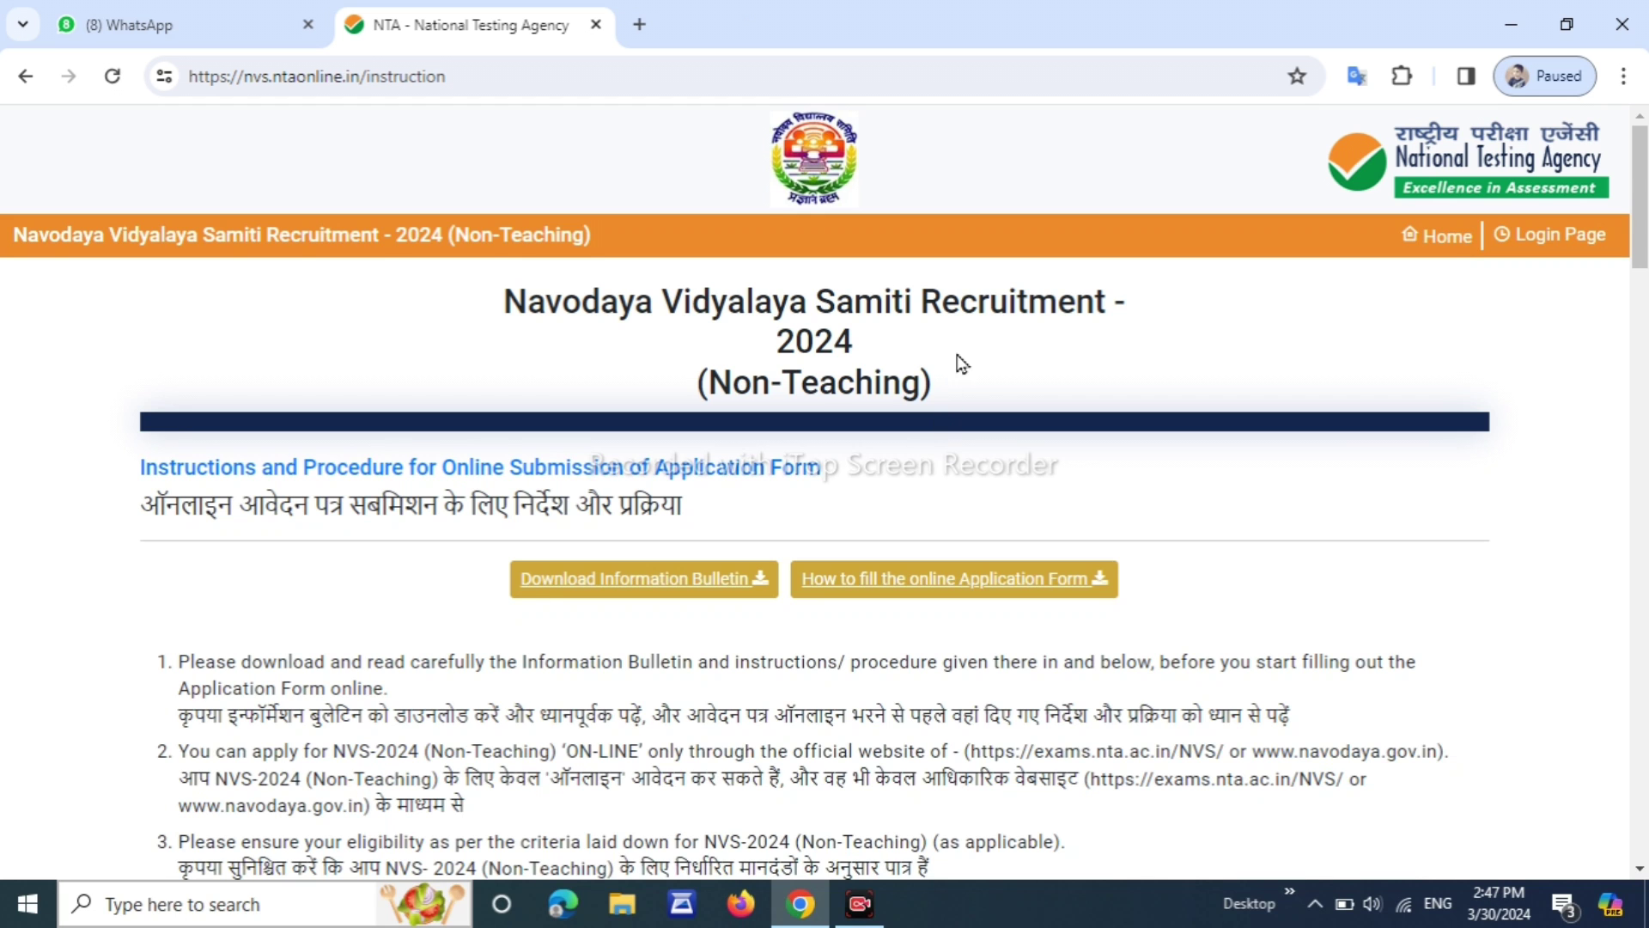
scroll(834, 335, down, 3)
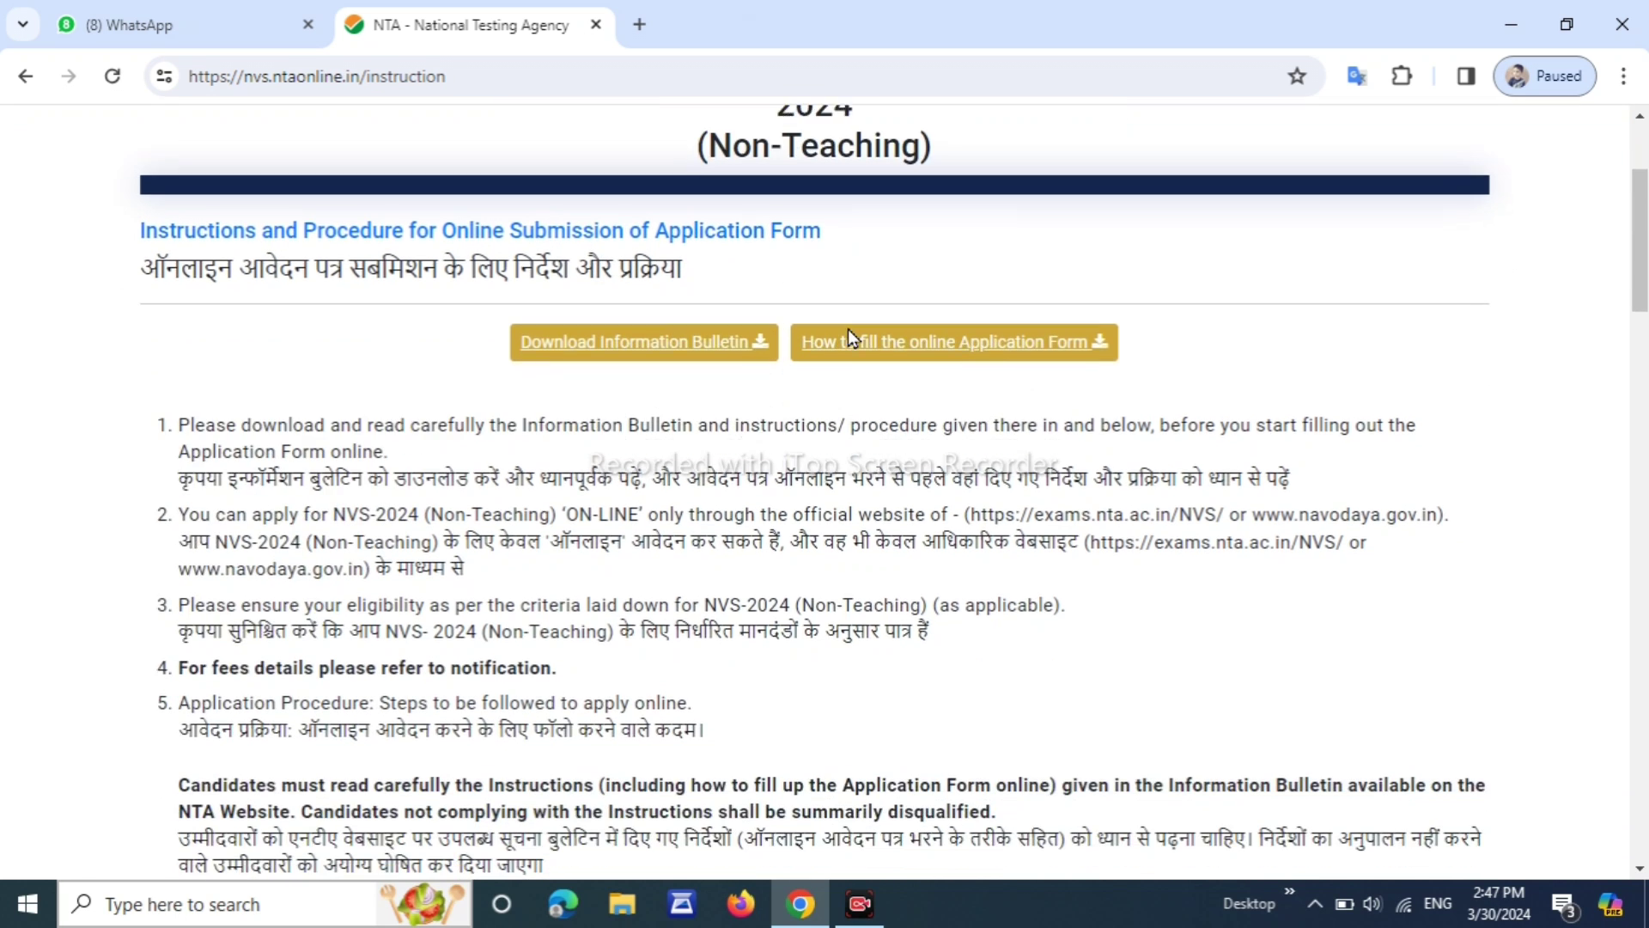
scroll(921, 357, down, 5)
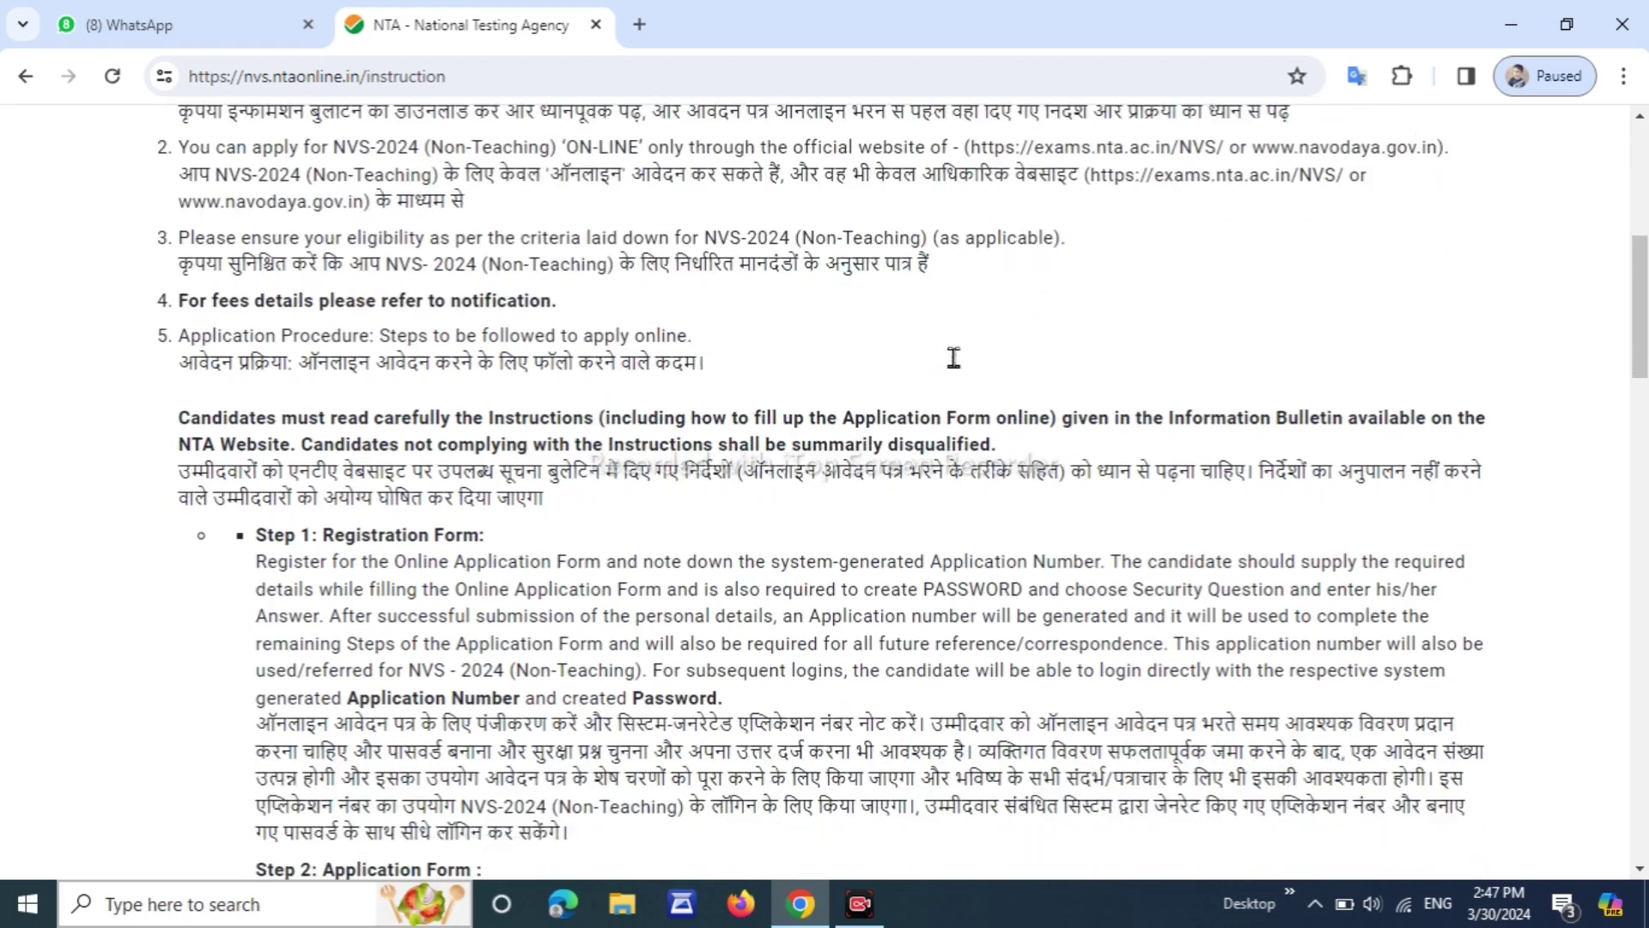
scroll(954, 358, down, 10)
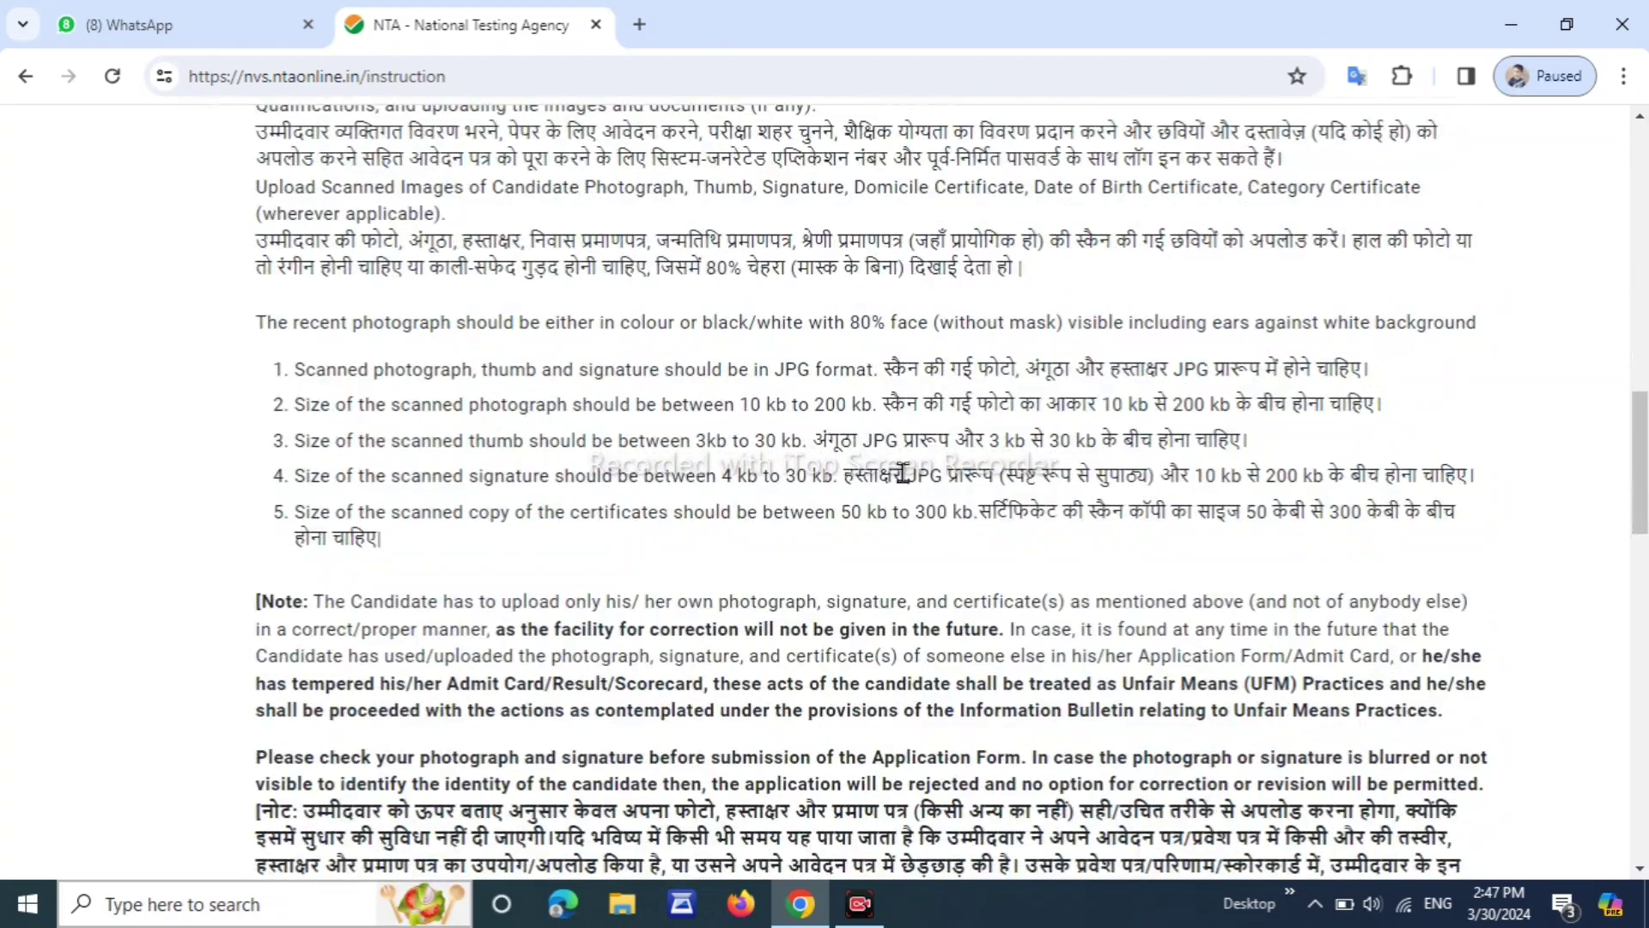
scroll(886, 606, down, 2)
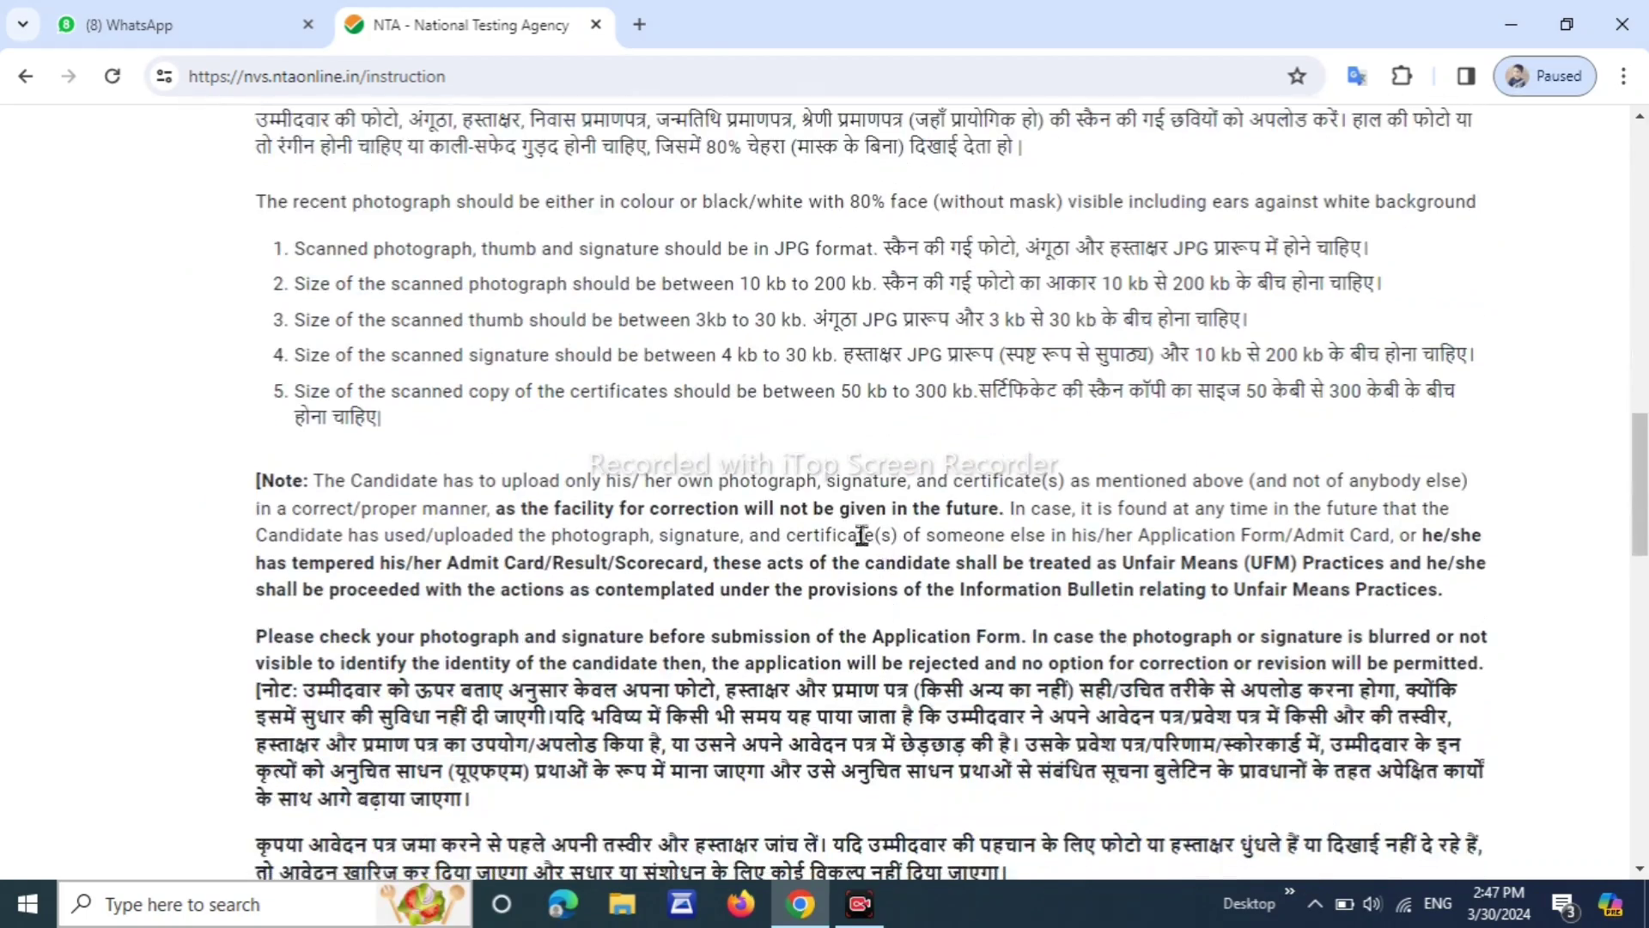
scroll(854, 511, down, 10)
scroll(853, 512, down, 11)
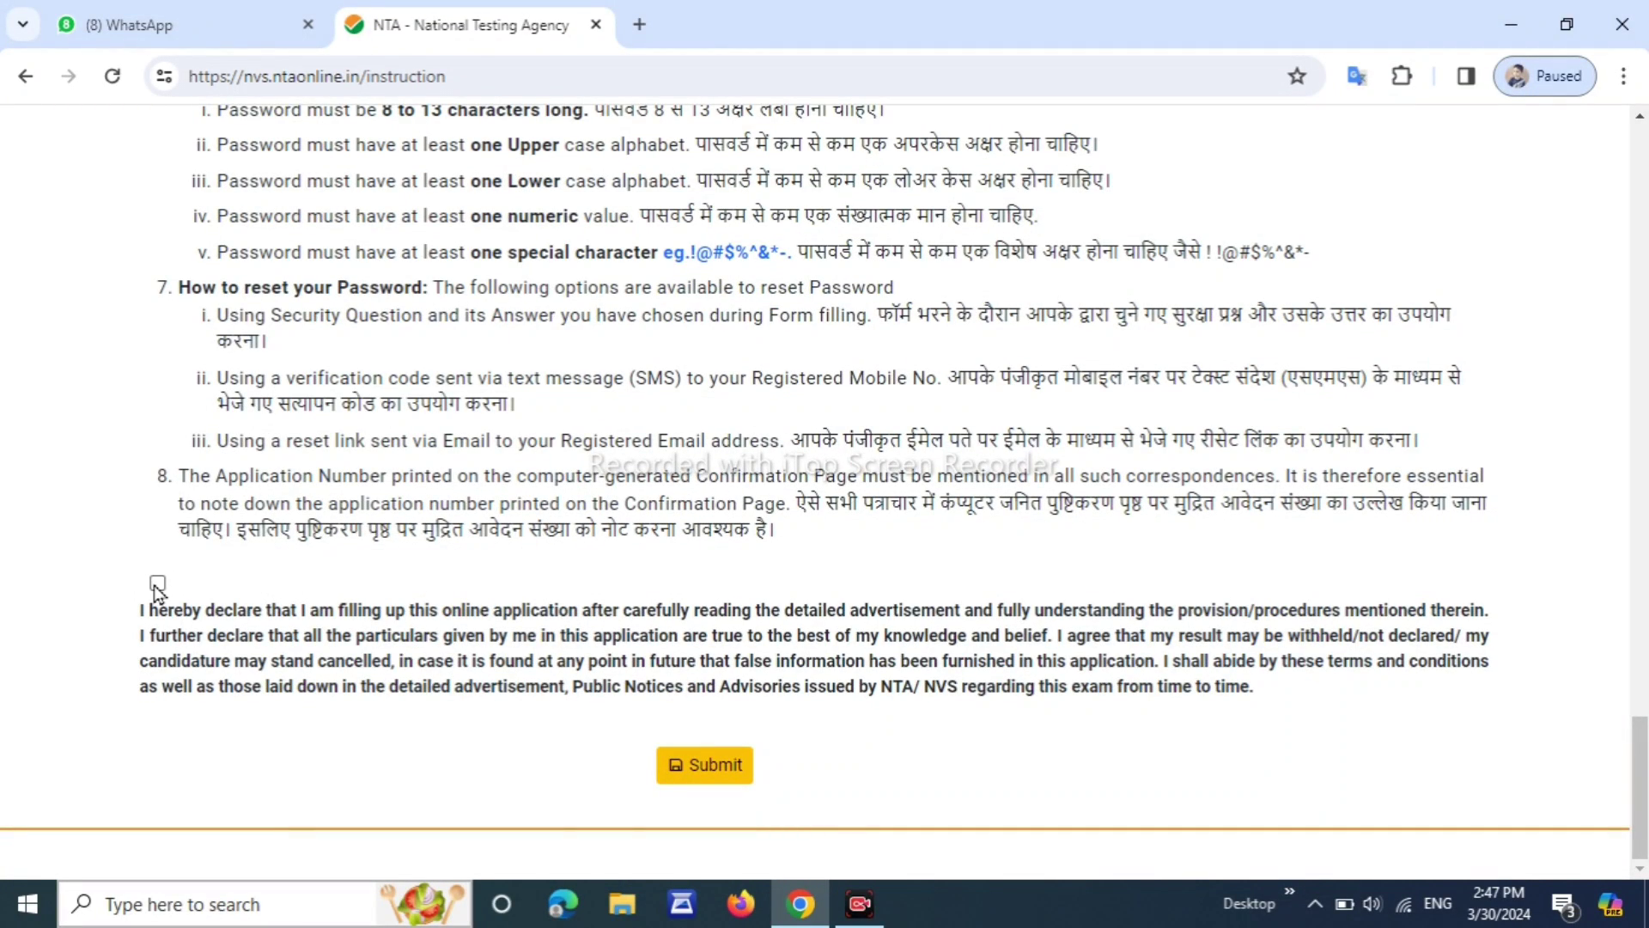
click(156, 587)
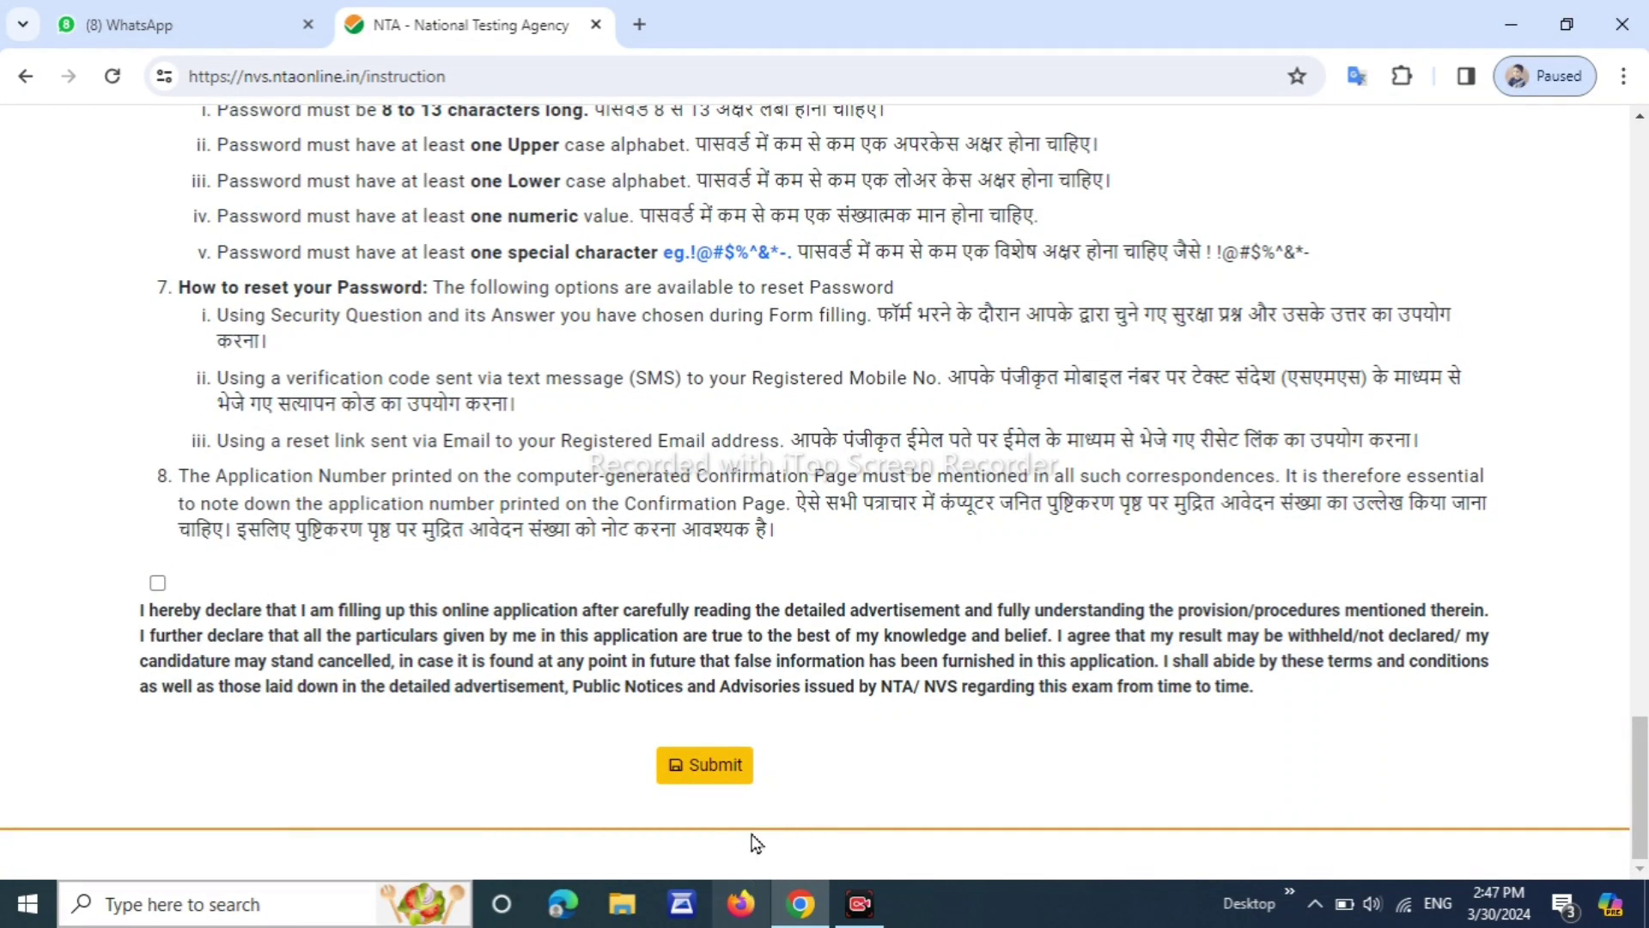
click(157, 588)
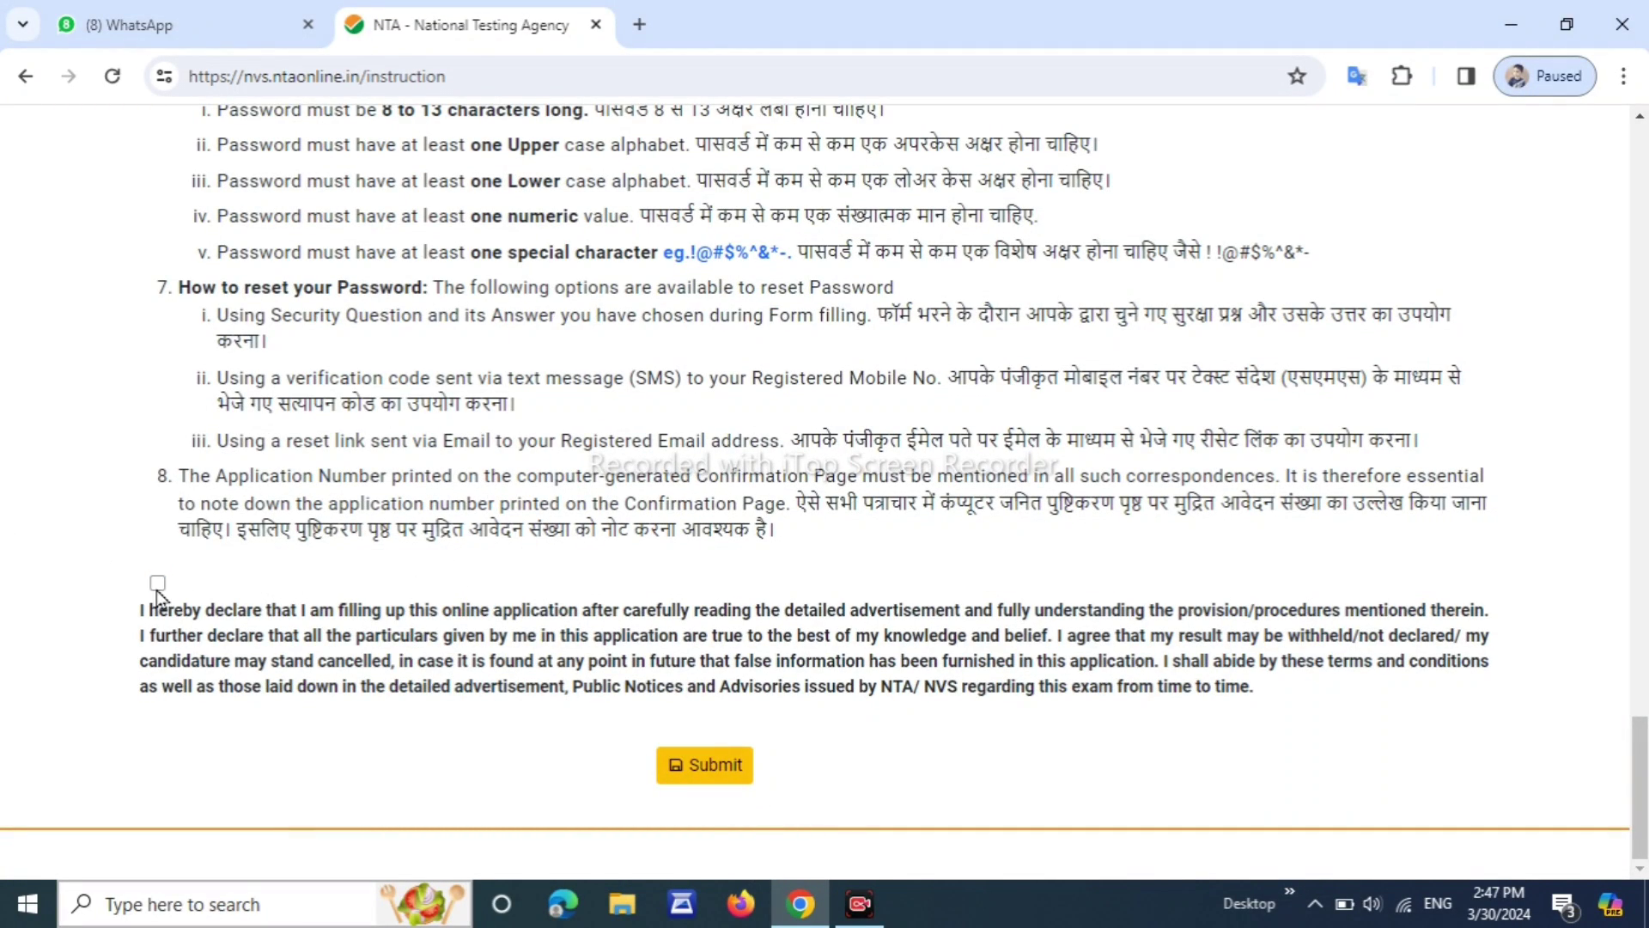
Submit the instructions and review the Aadhaar and Digilocker login option descriptions
click(706, 768)
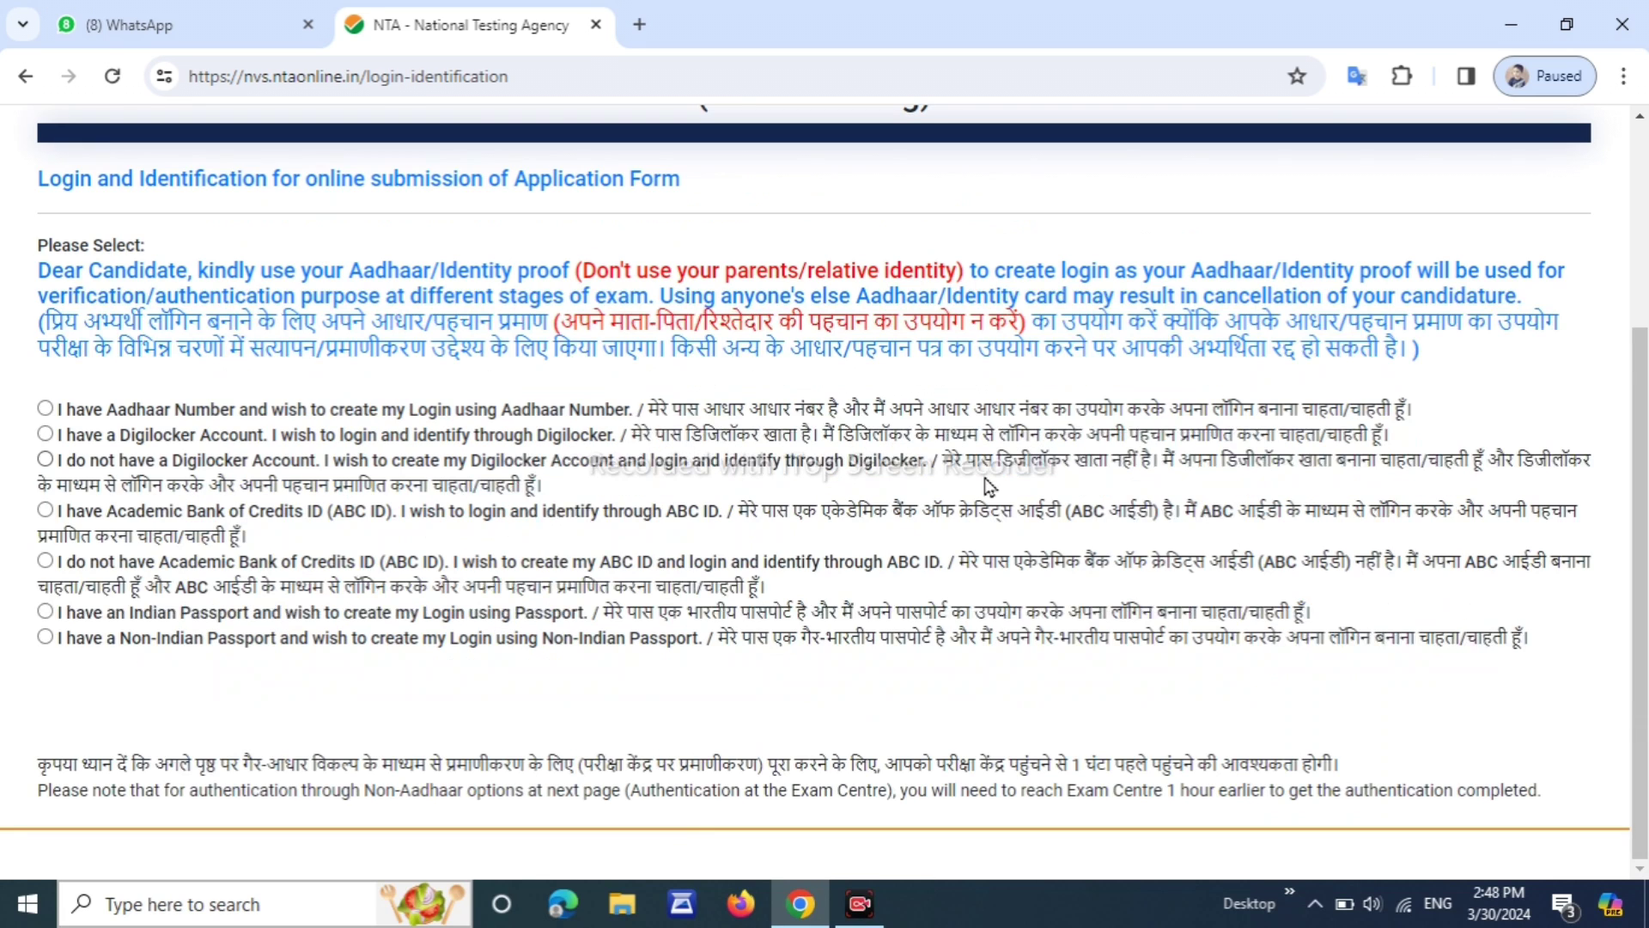
scroll(480, 335, up, 3)
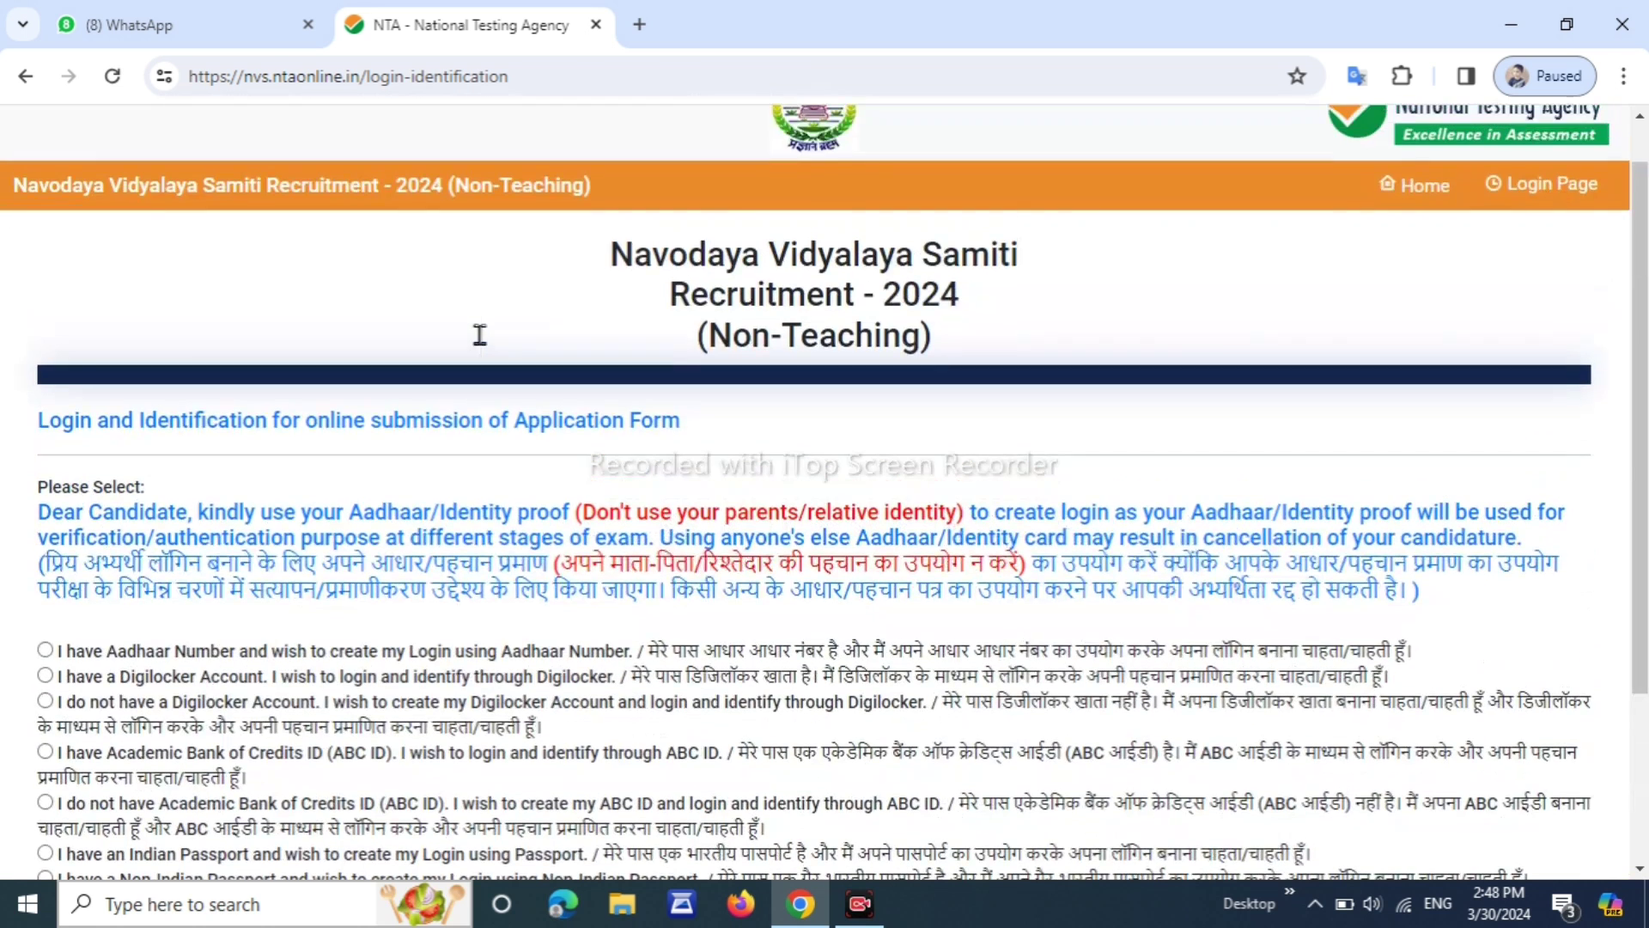
scroll(489, 335, down, 3)
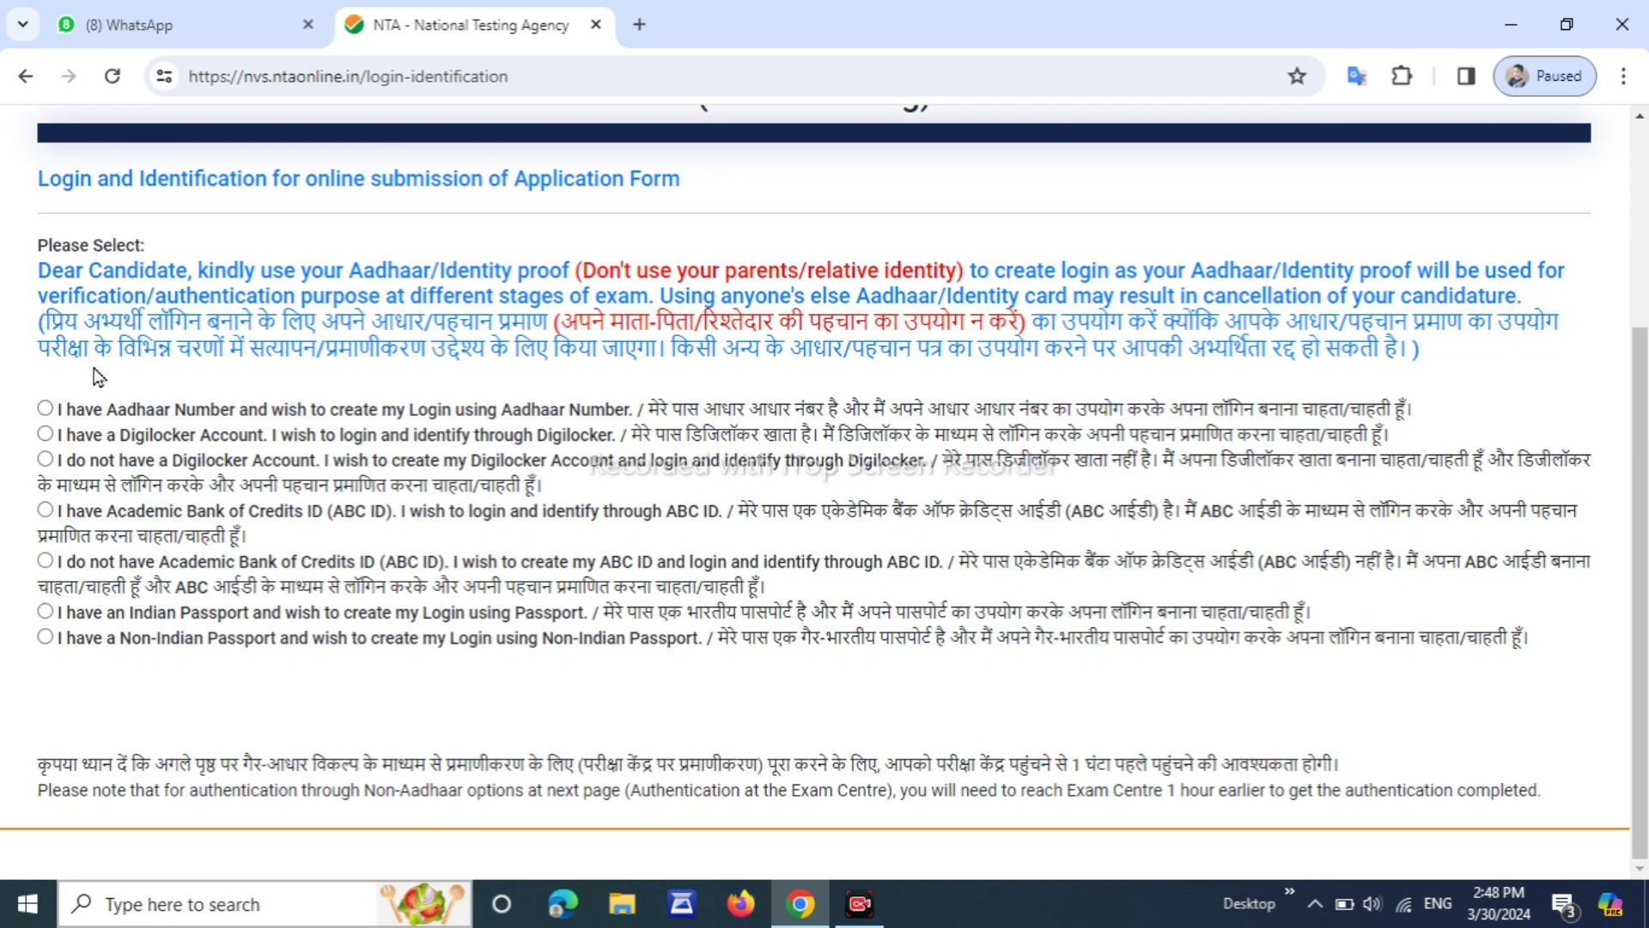
drag(138, 410, 633, 421)
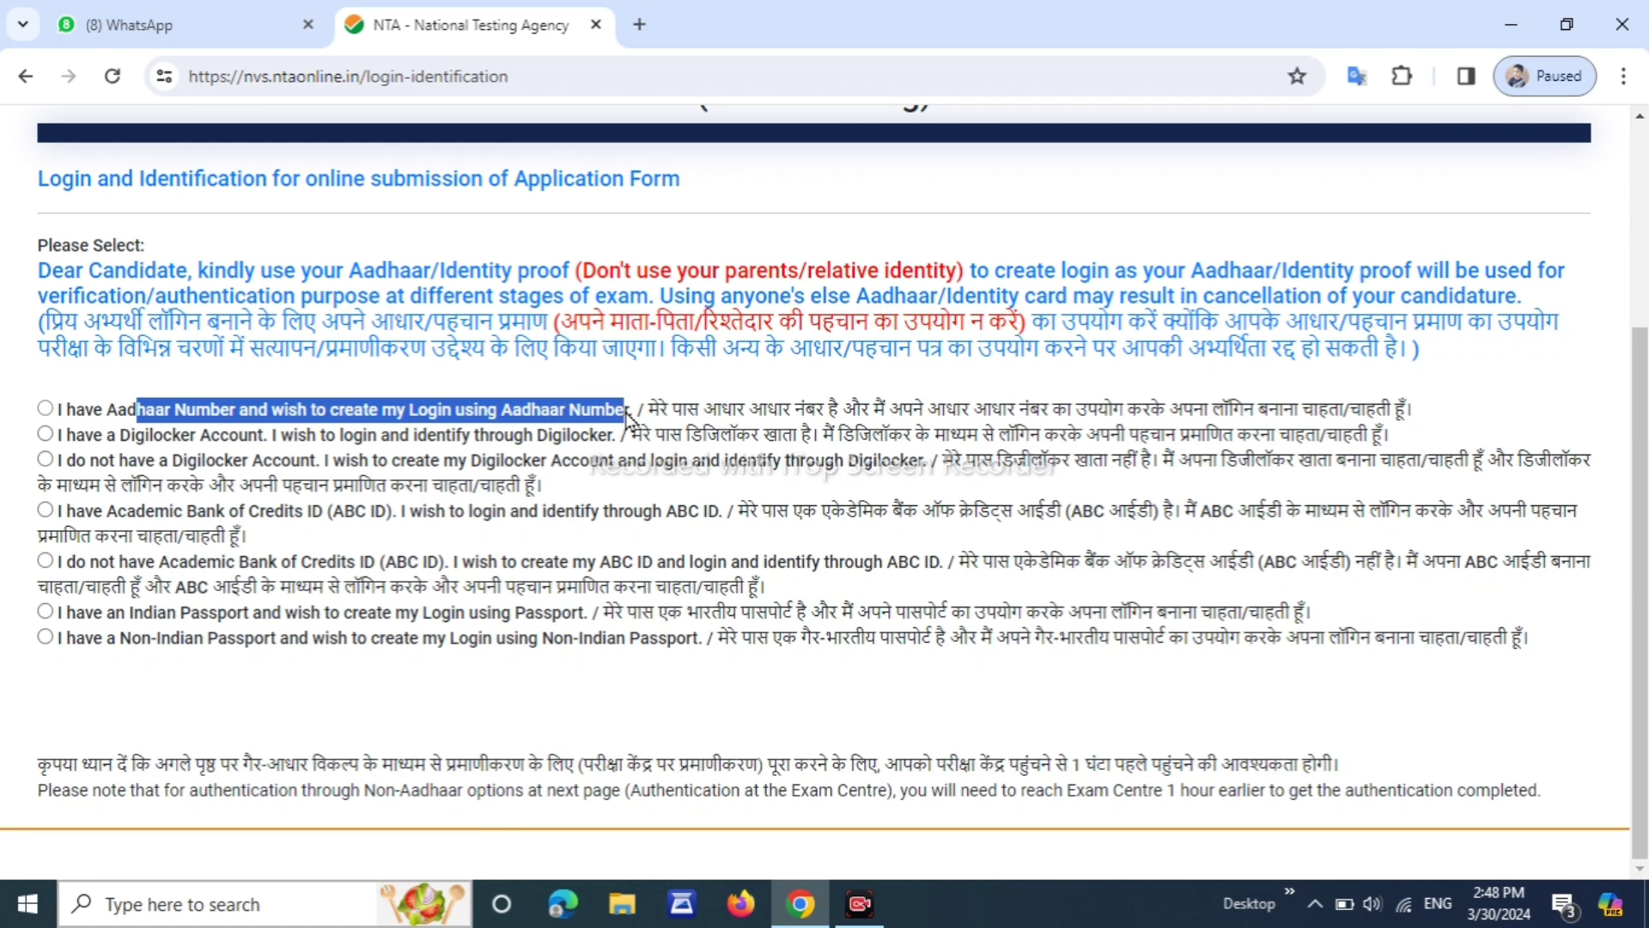
drag(81, 438, 296, 436)
Try the Digilocker and ABC ID options, then choose creating a login with Aadhaar Number
click(297, 436)
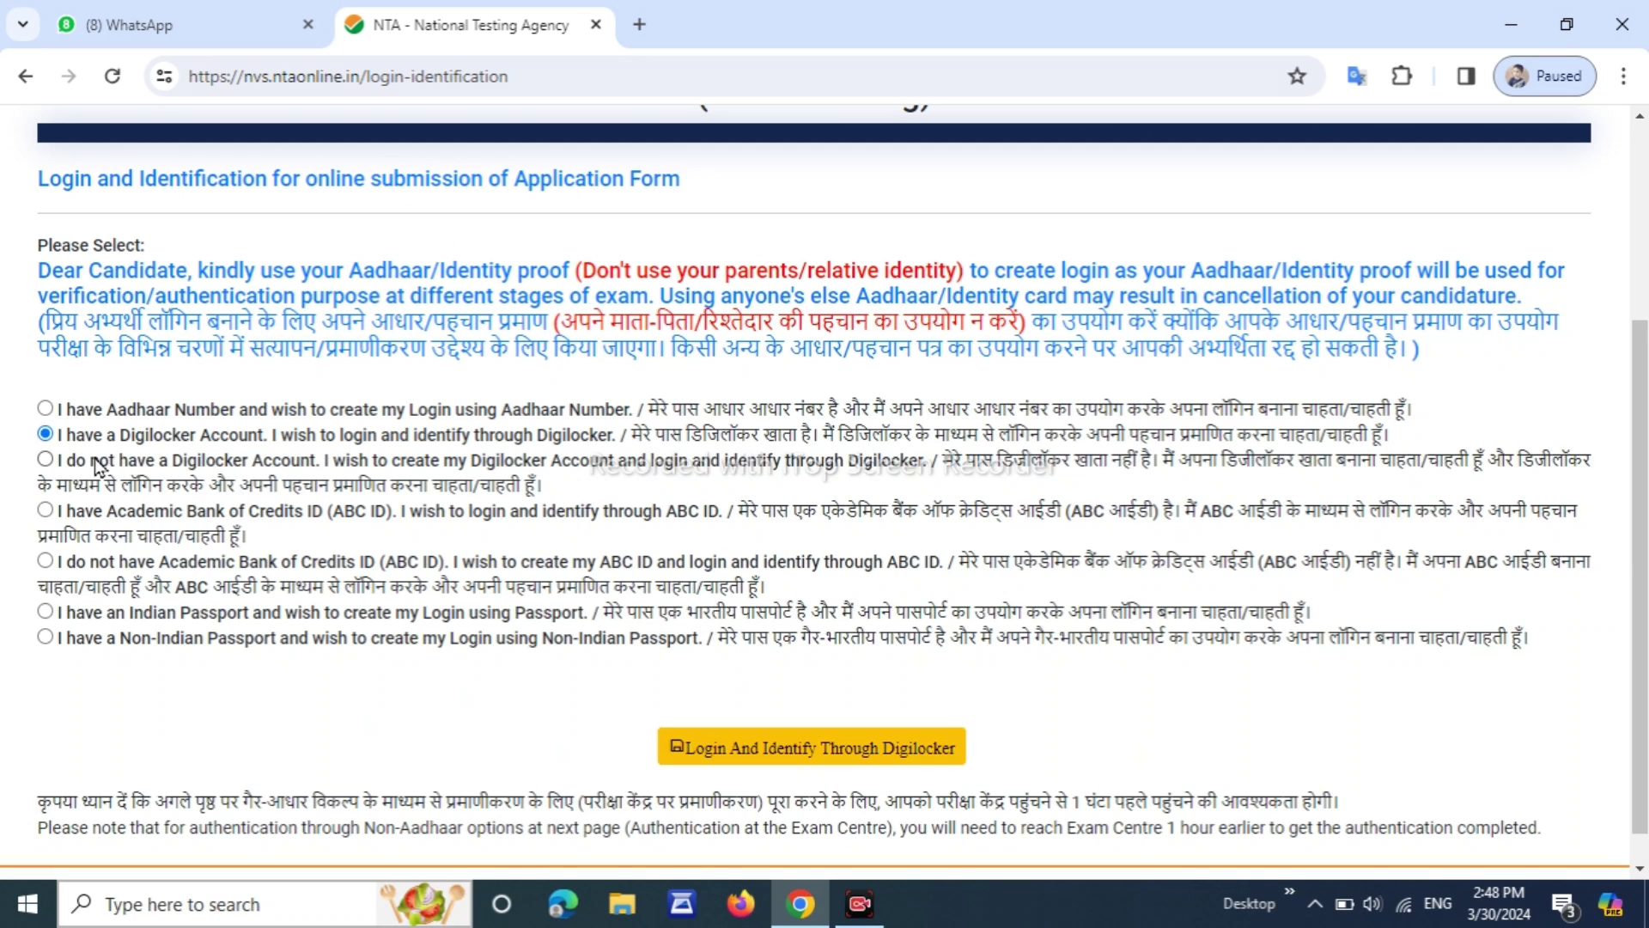
drag(91, 461, 315, 464)
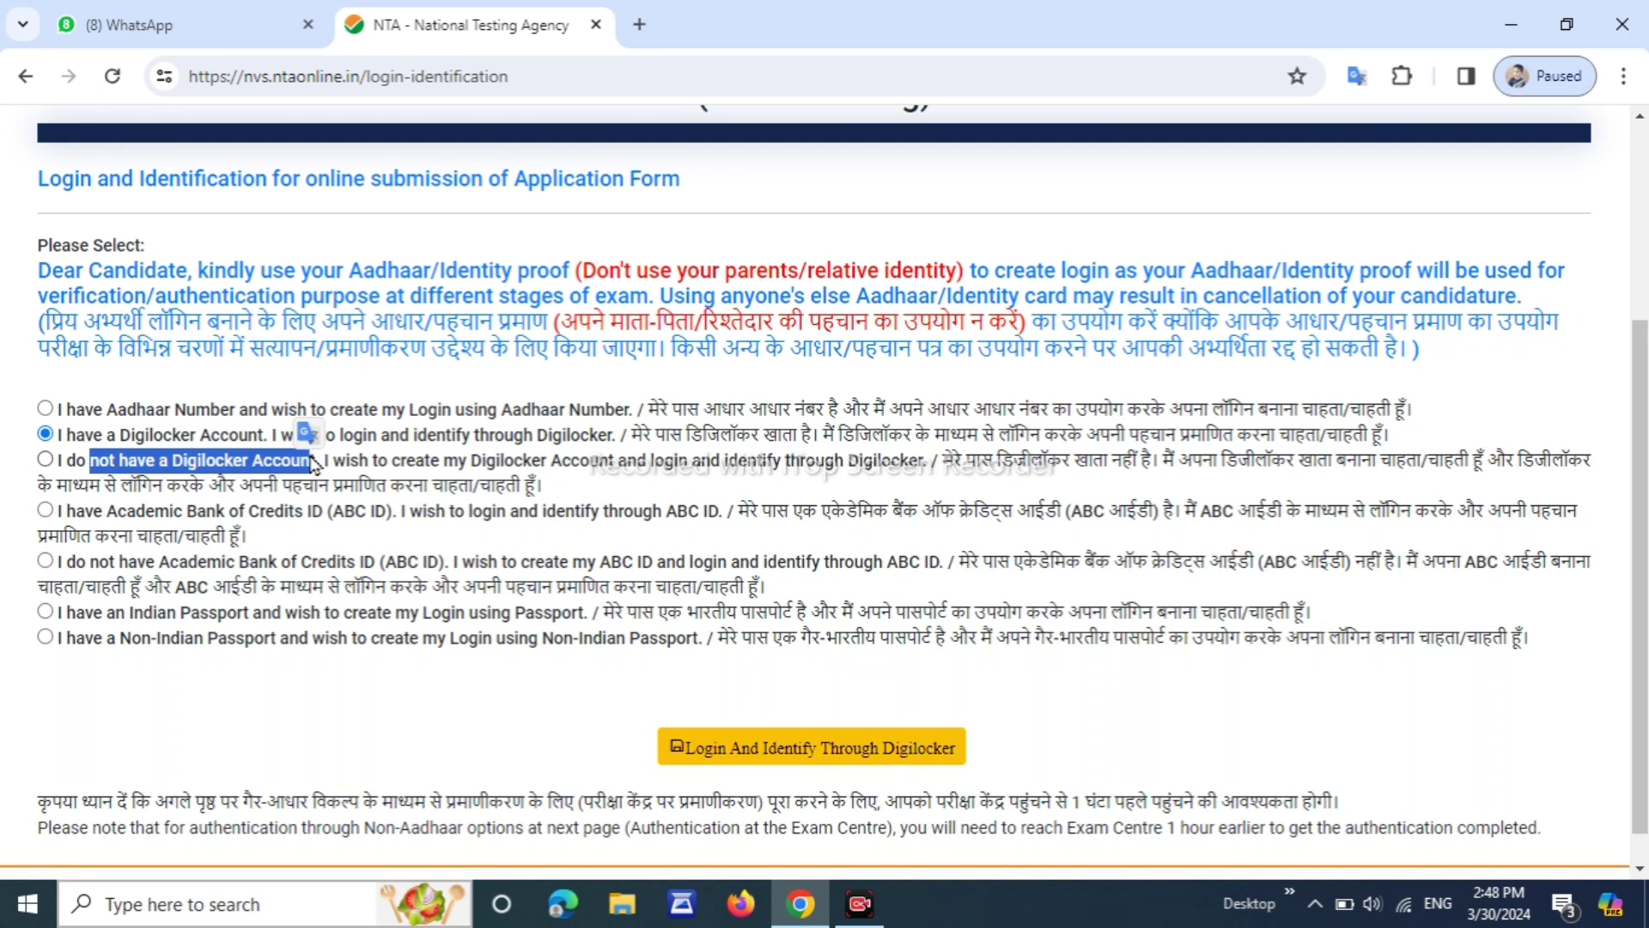
click(326, 513)
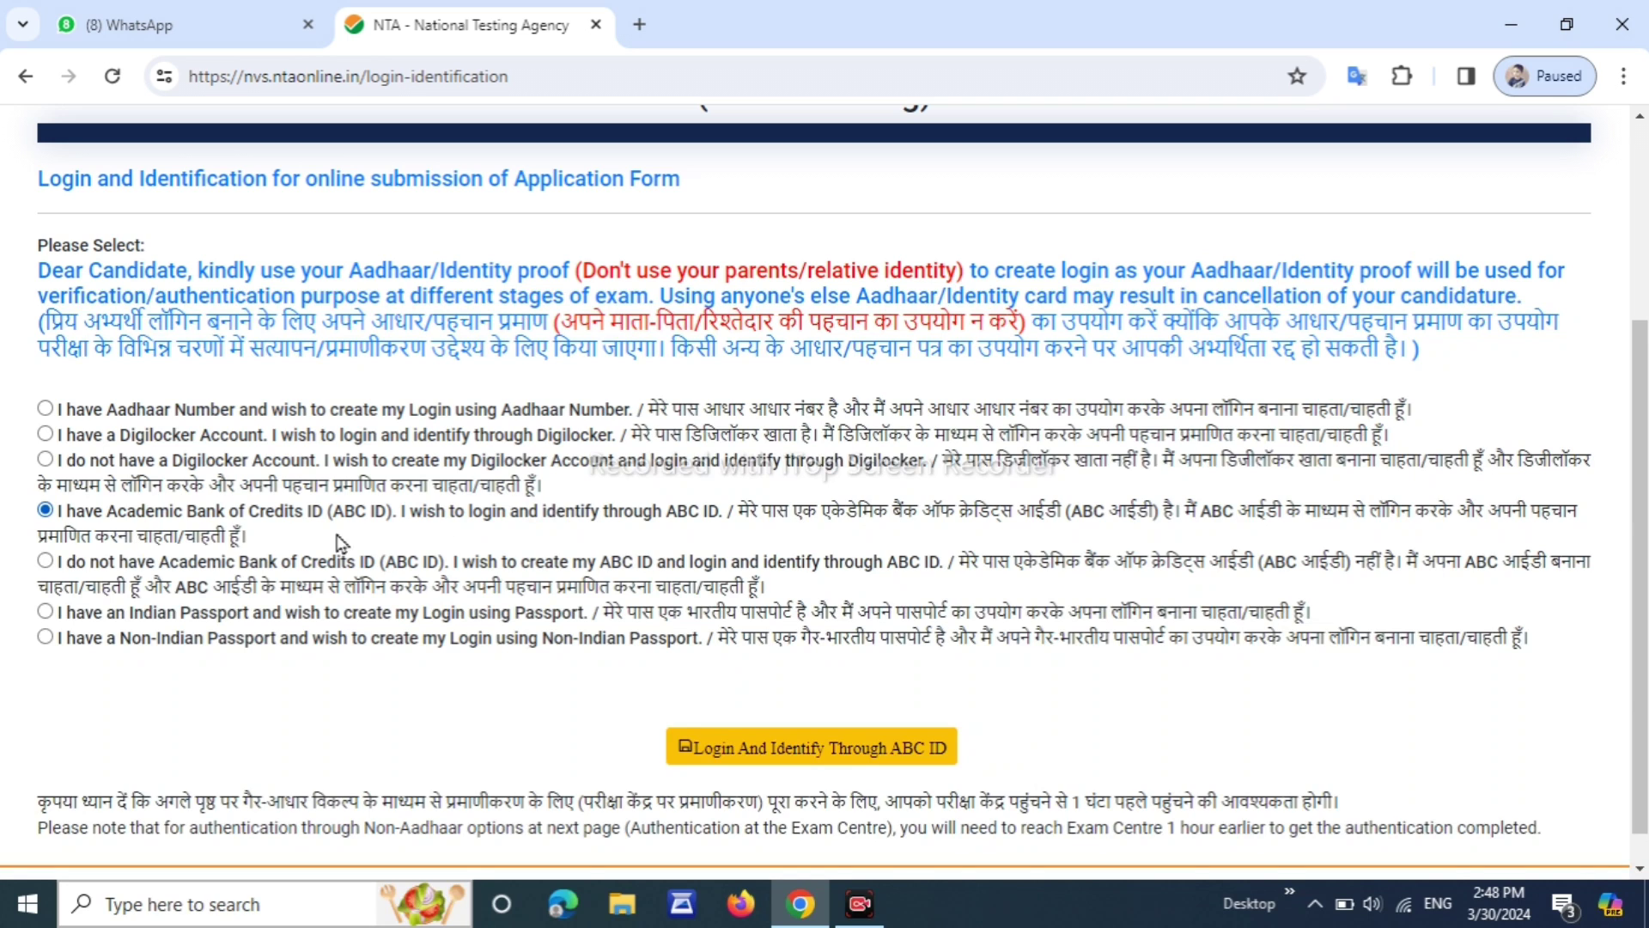
drag(129, 564, 297, 567)
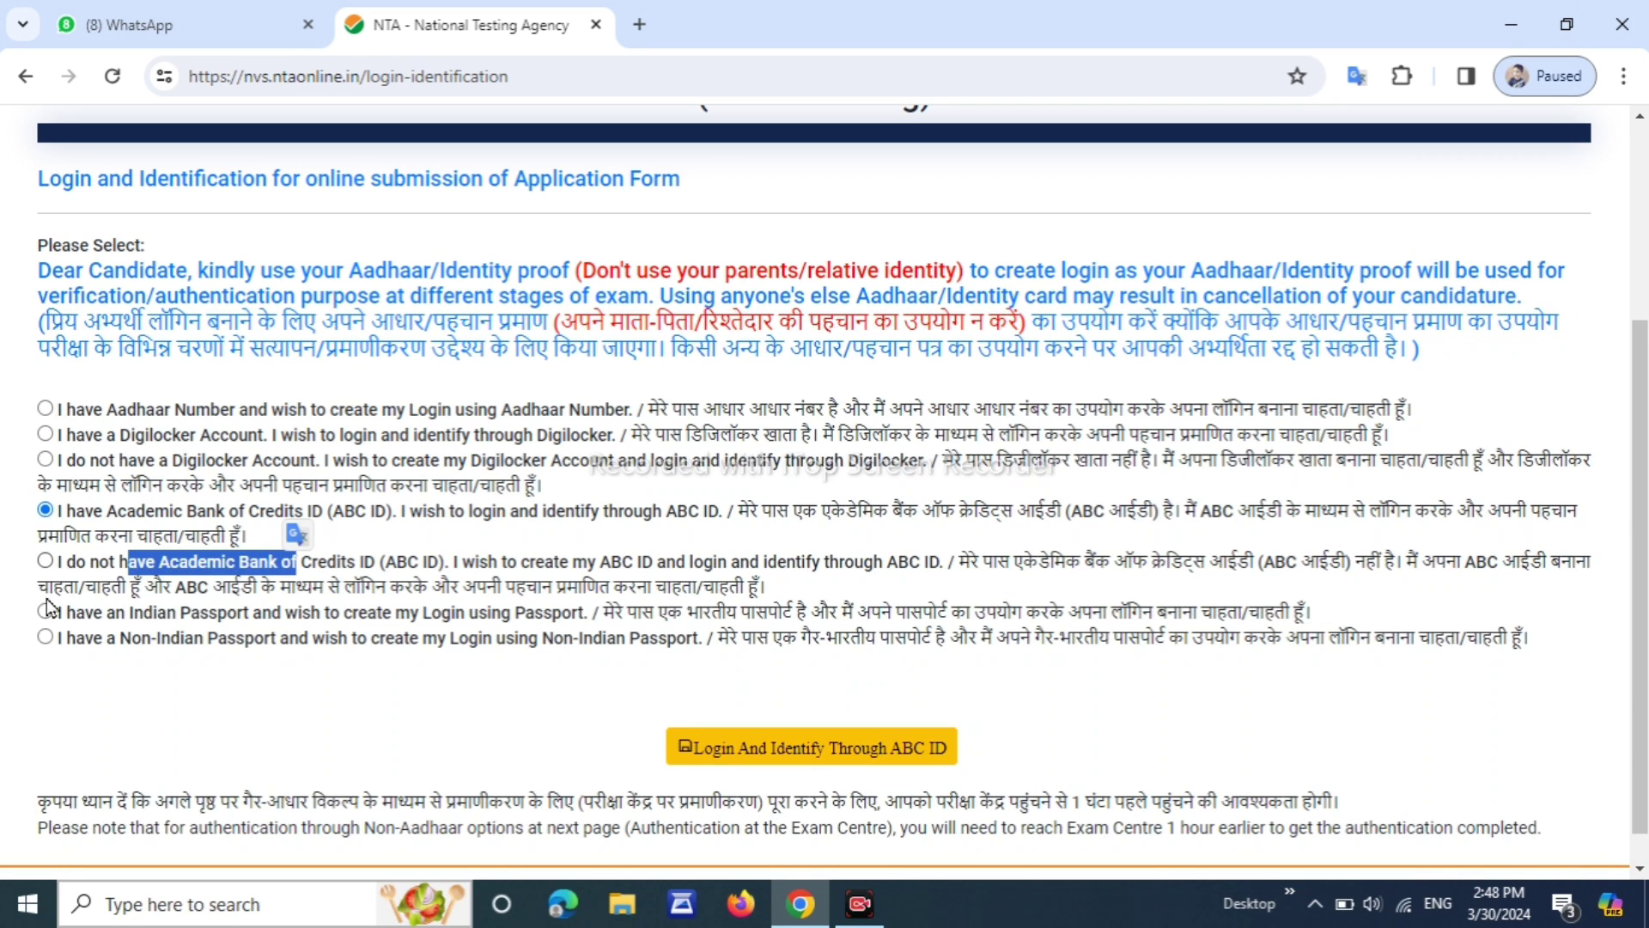
click(281, 609)
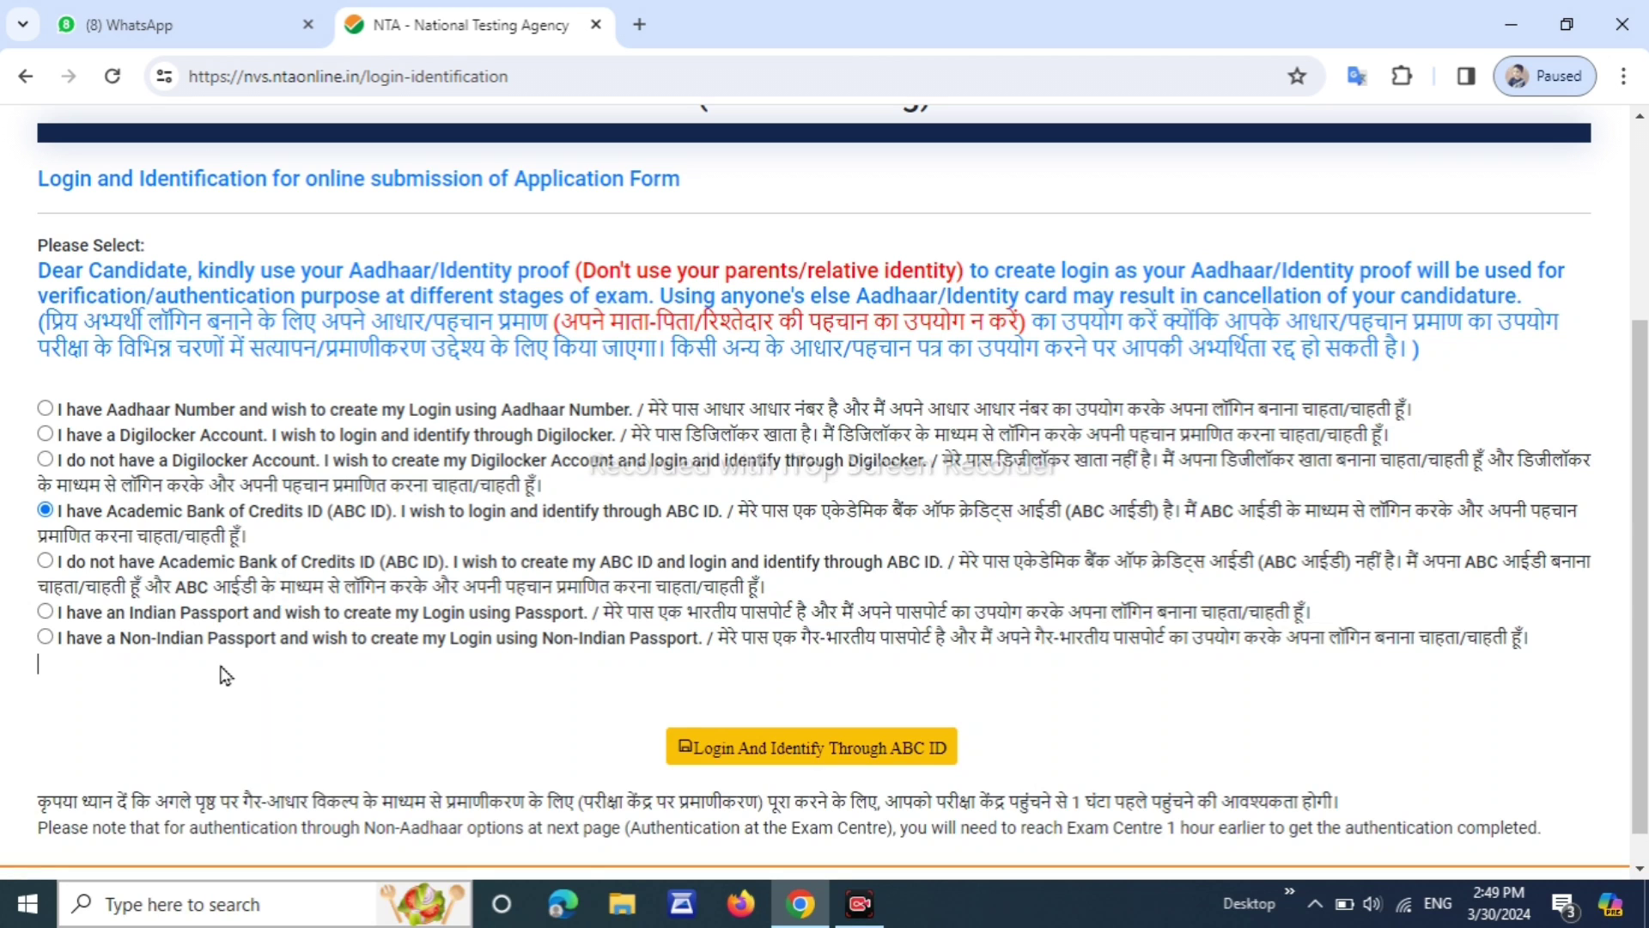
click(45, 410)
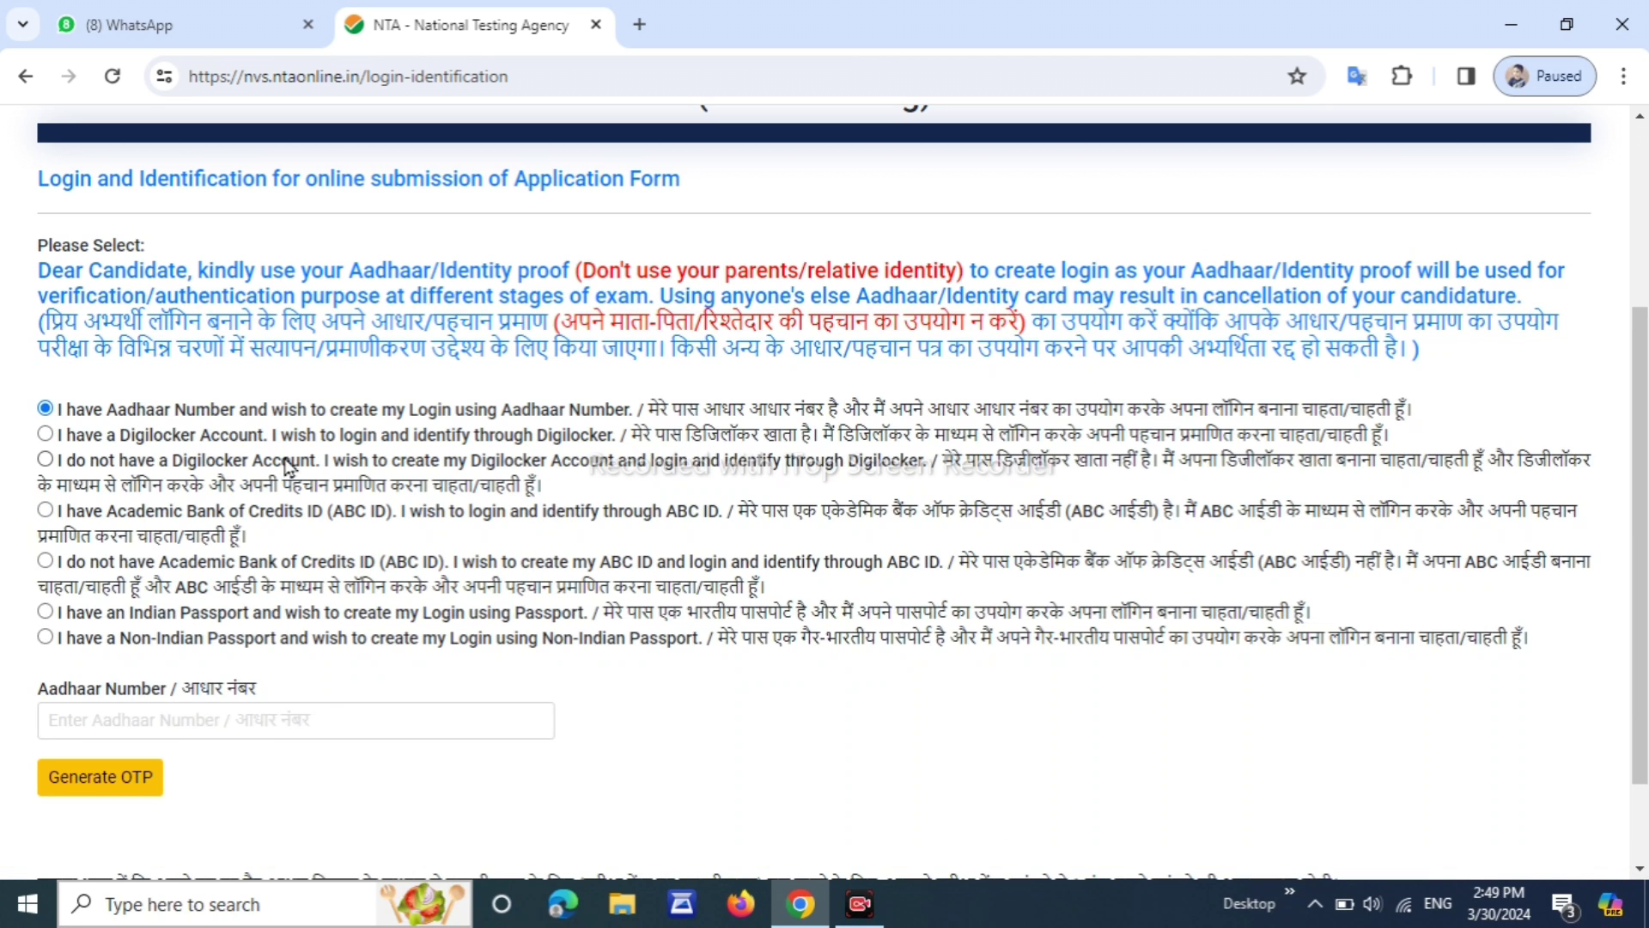
Generate an OTP for the Aadhaar number and validate it to open the prefilled registration form
scroll(315, 444, down, 2)
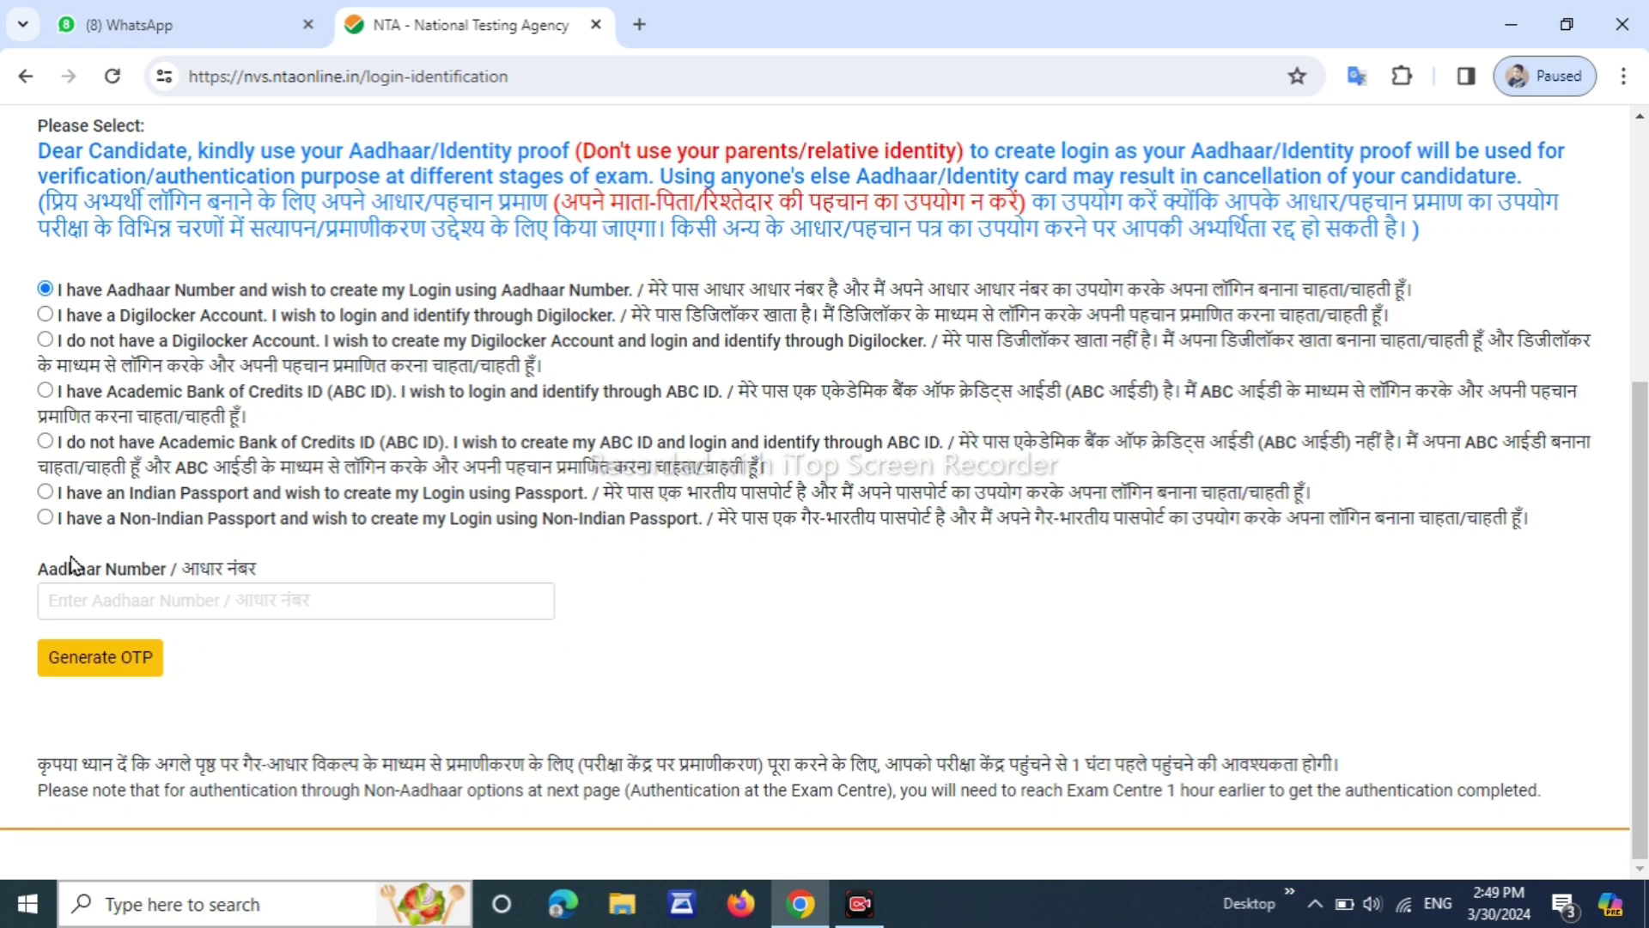
drag(62, 569, 146, 602)
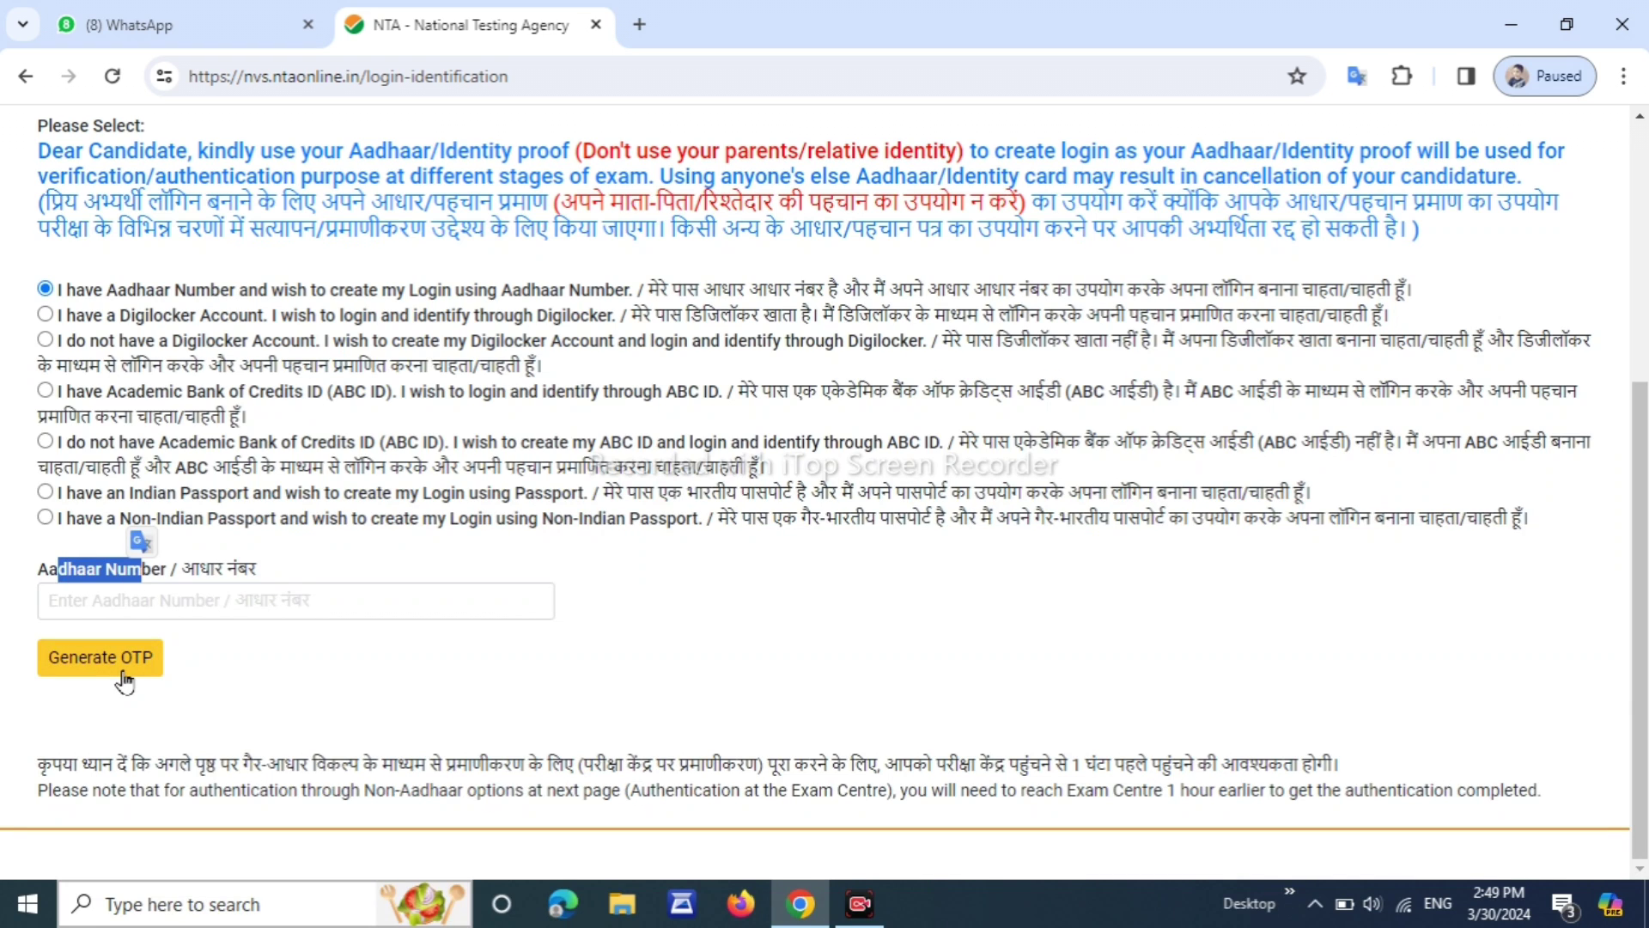
click(99, 658)
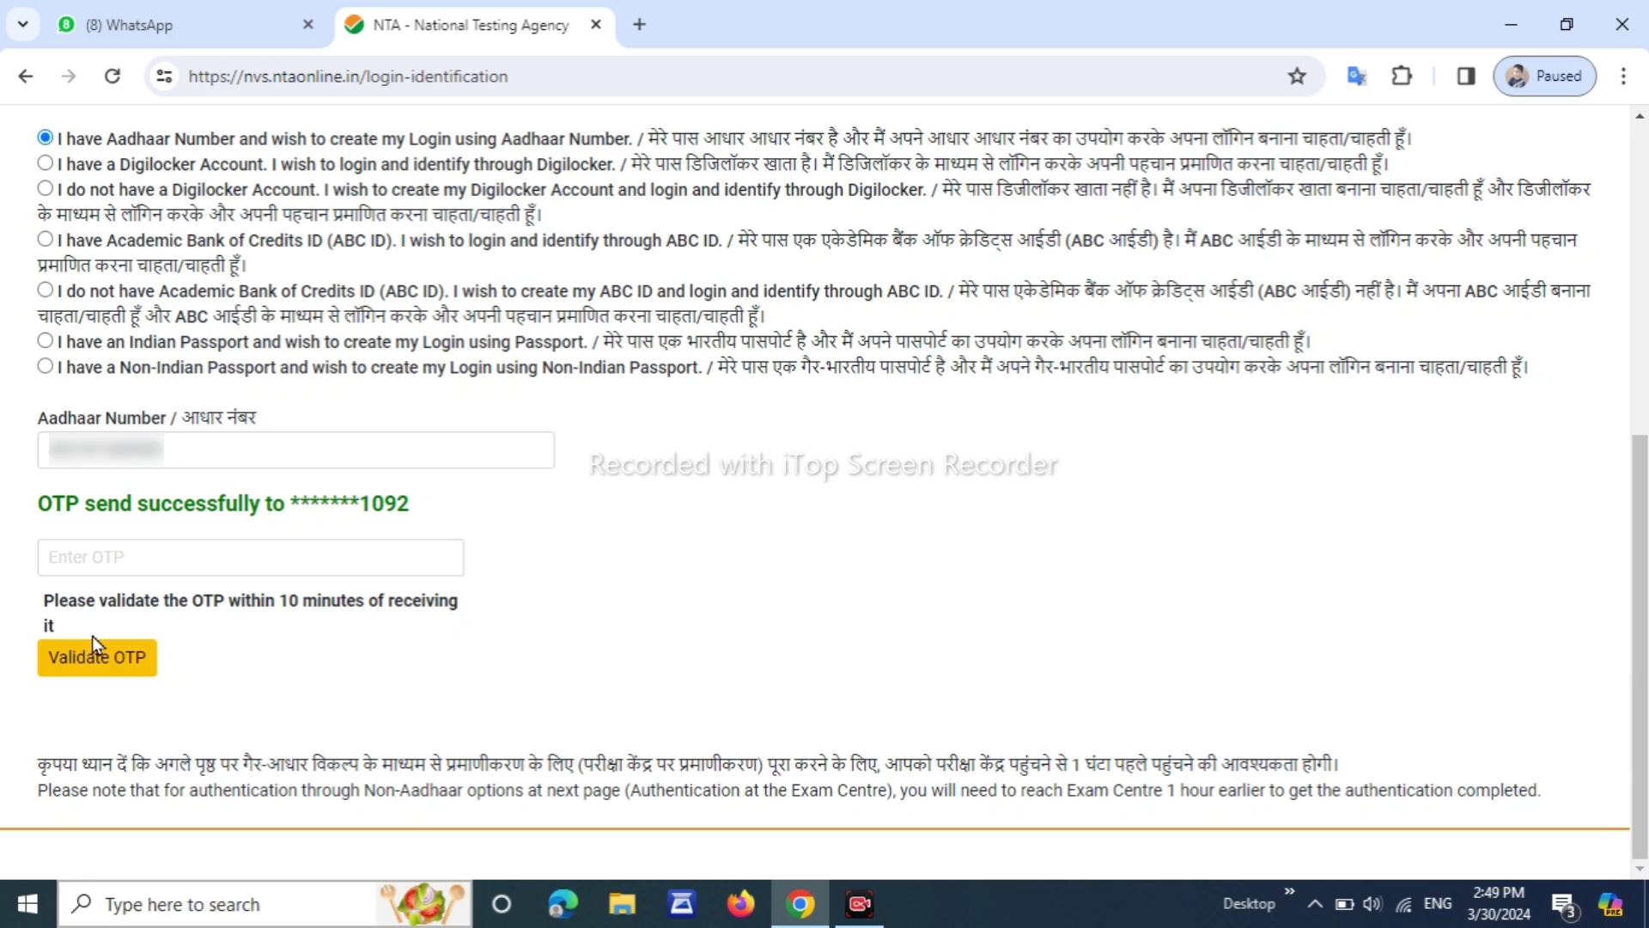
click(86, 659)
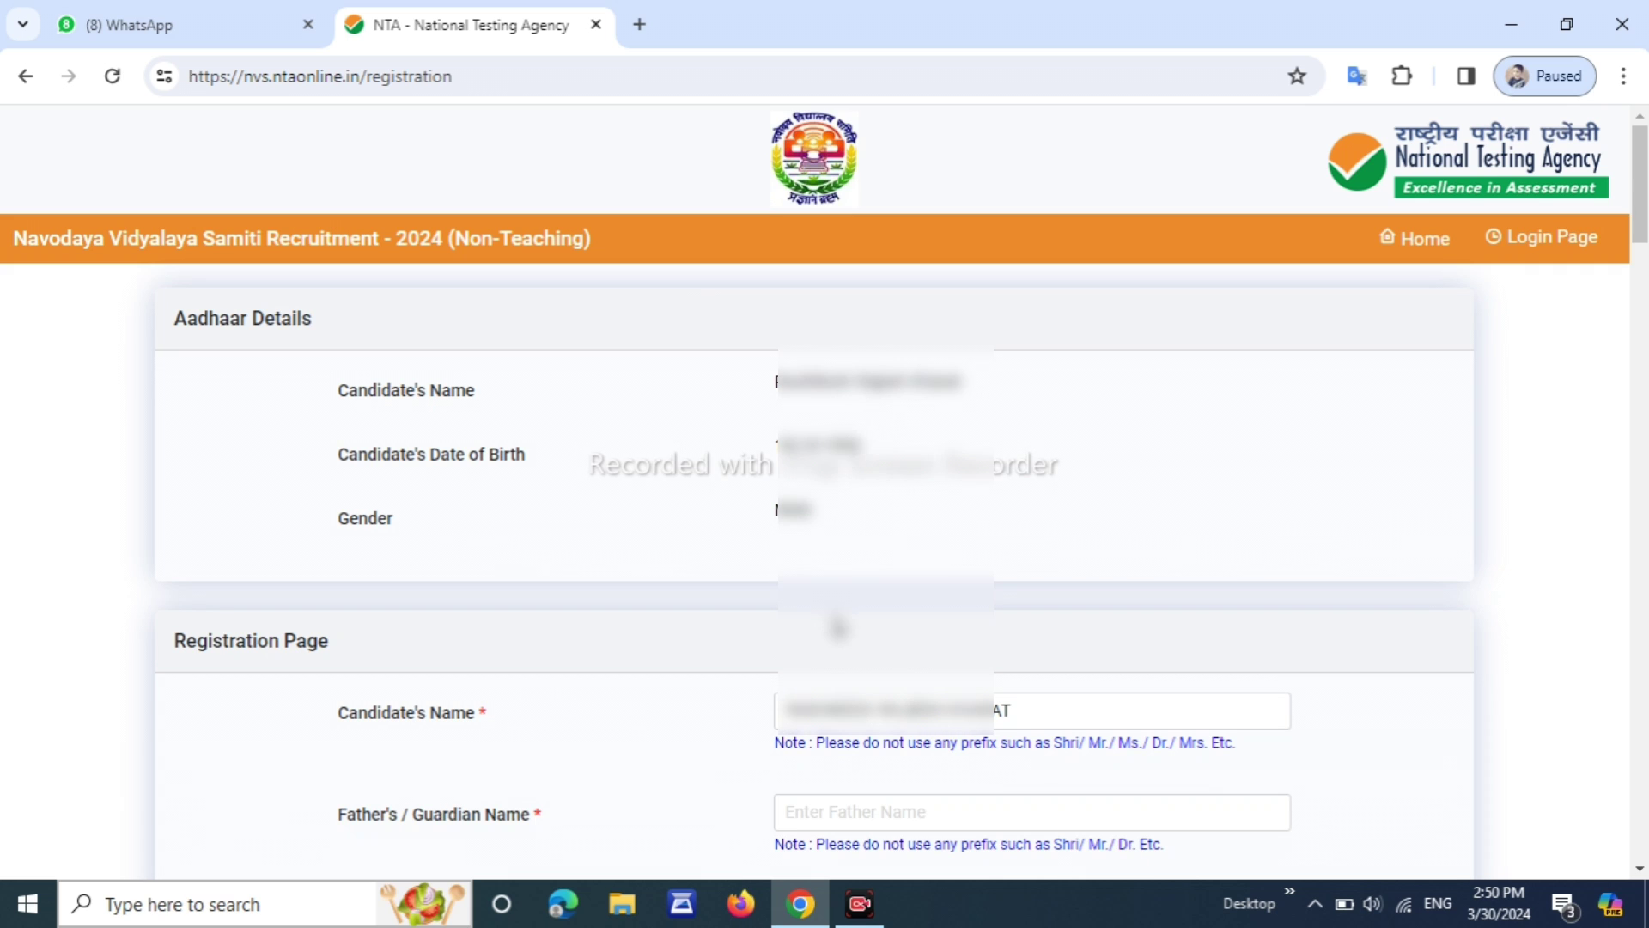
Review the parent name fields and set Gender to Male and Category to OBC-NCL
scroll(838, 626, down, 8)
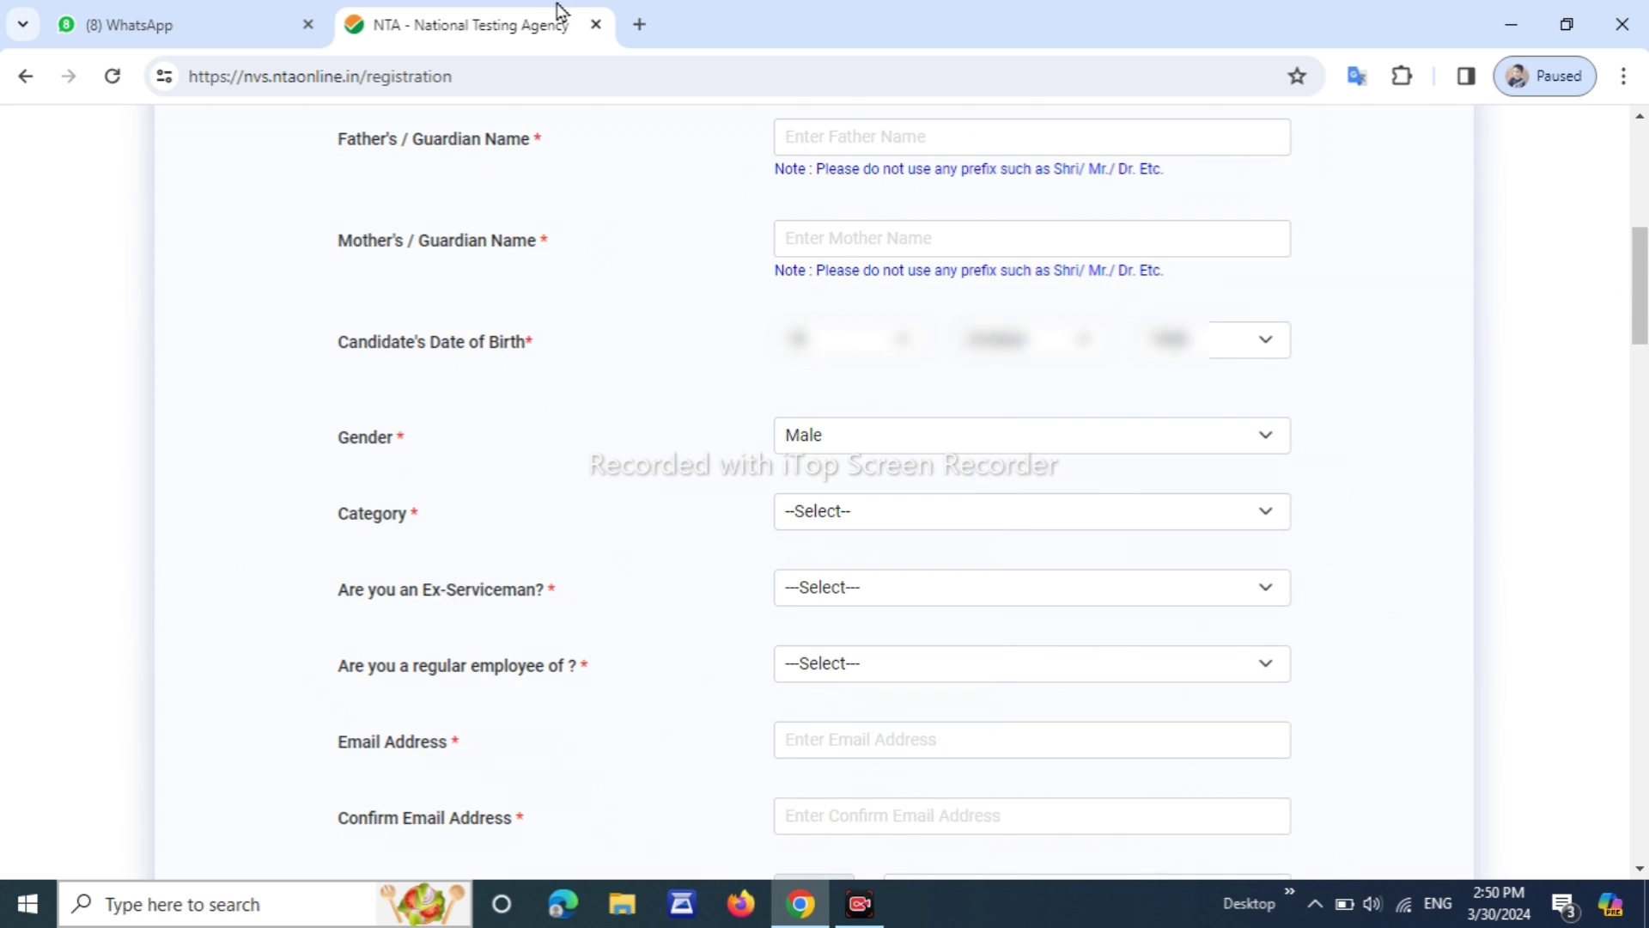
drag(339, 140, 464, 155)
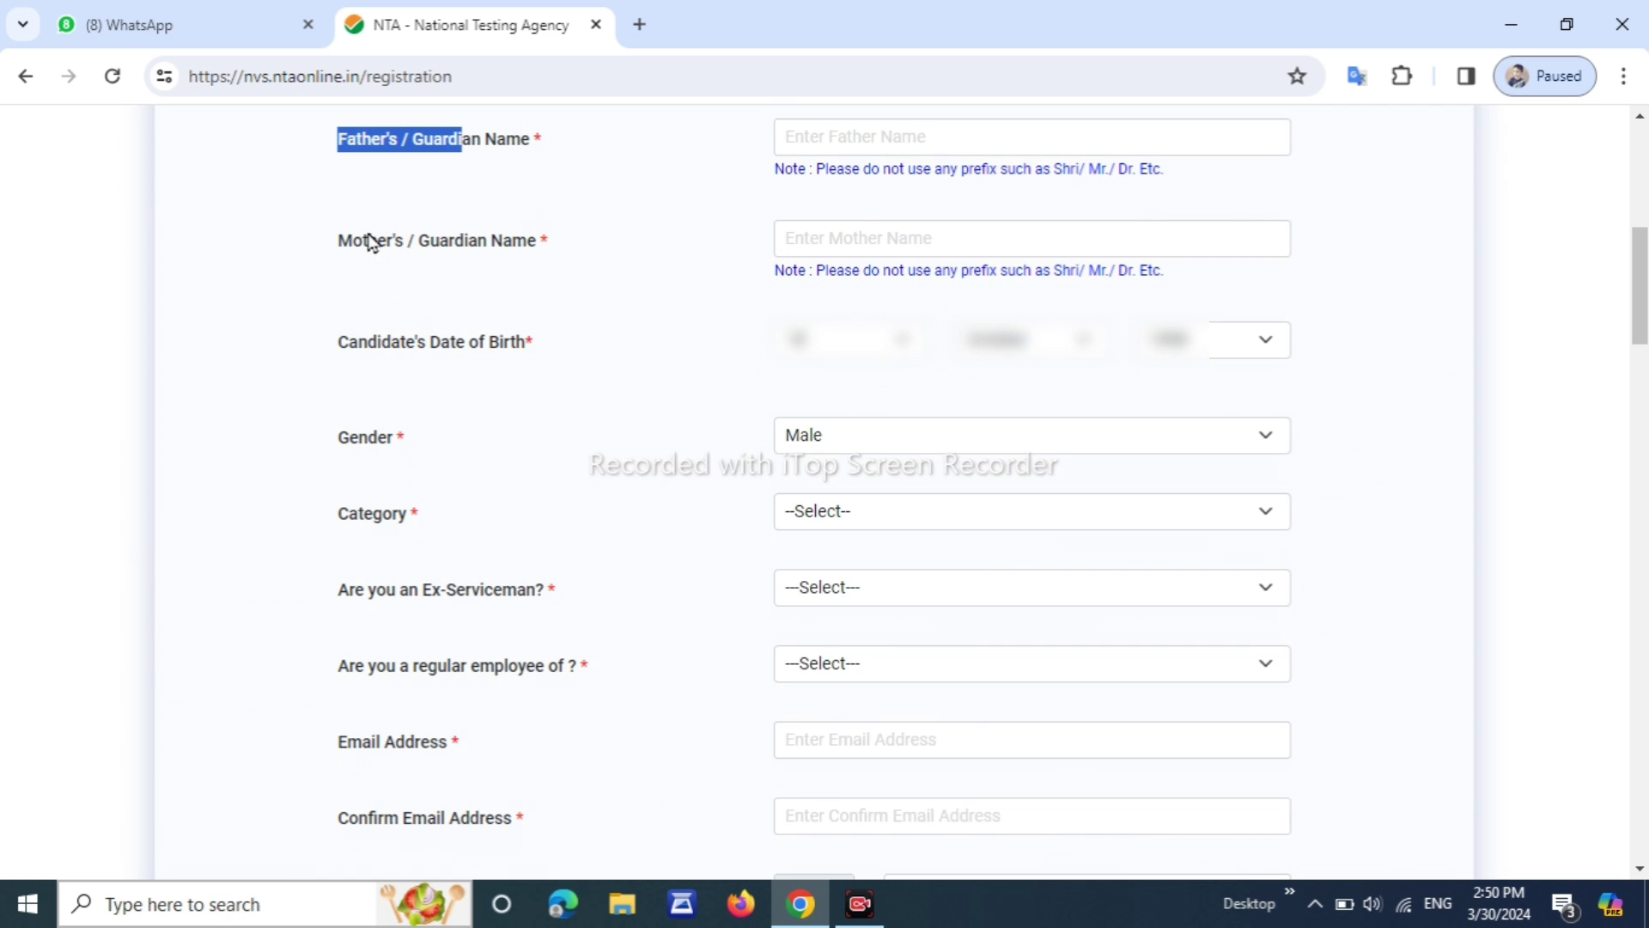
drag(368, 238, 518, 263)
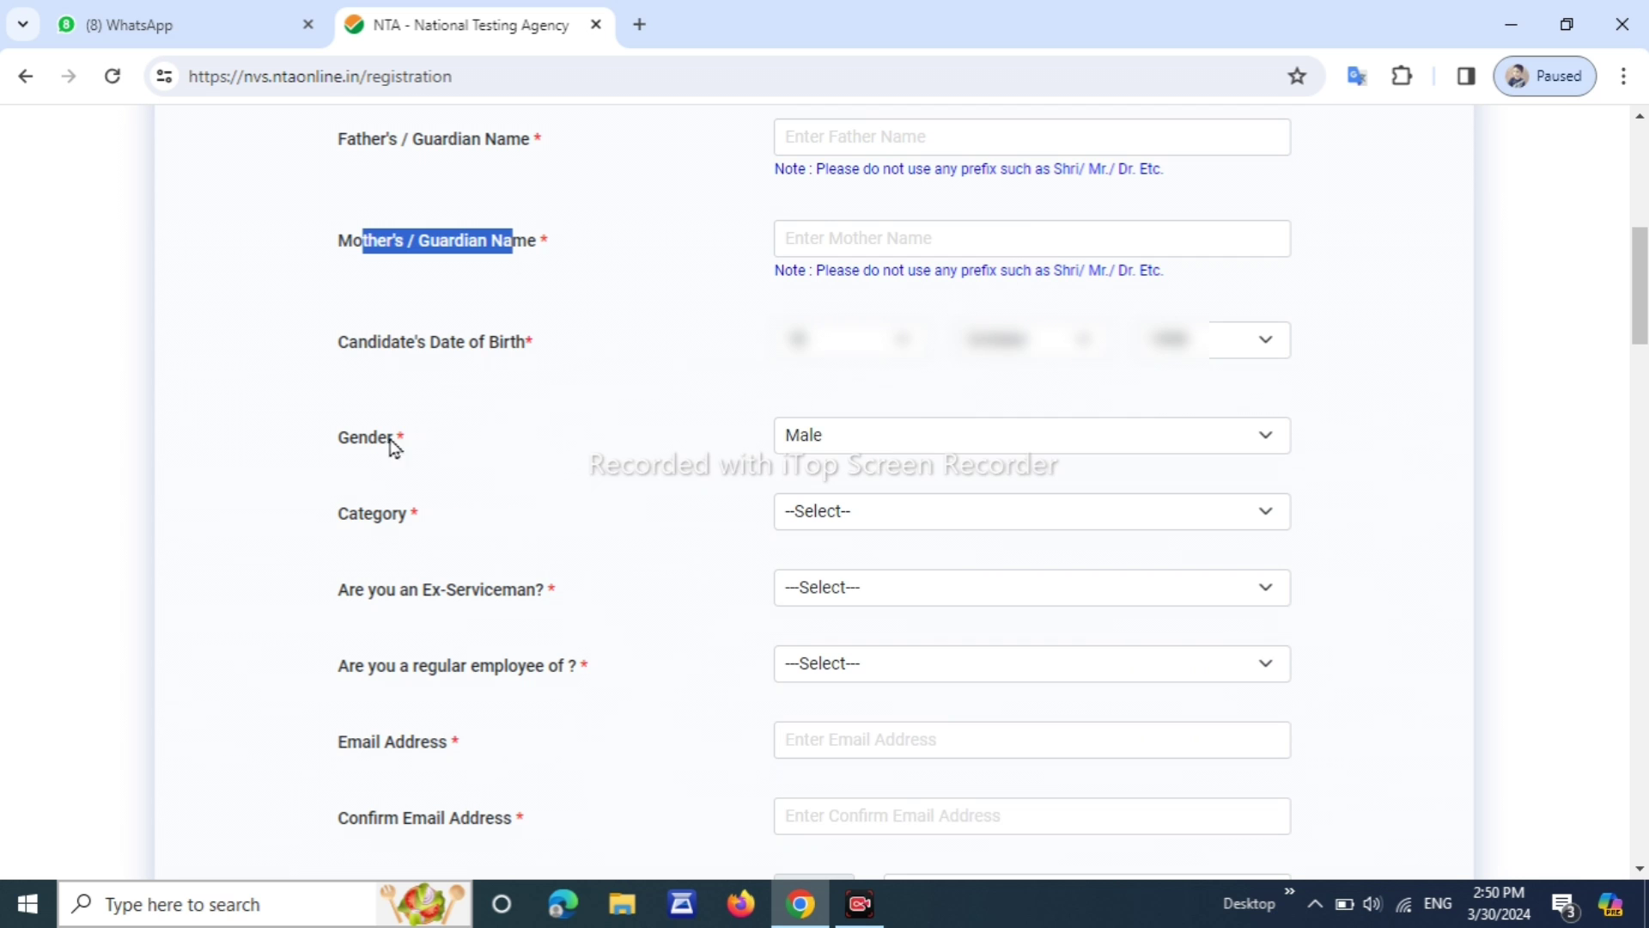
drag(340, 440, 391, 445)
click(845, 445)
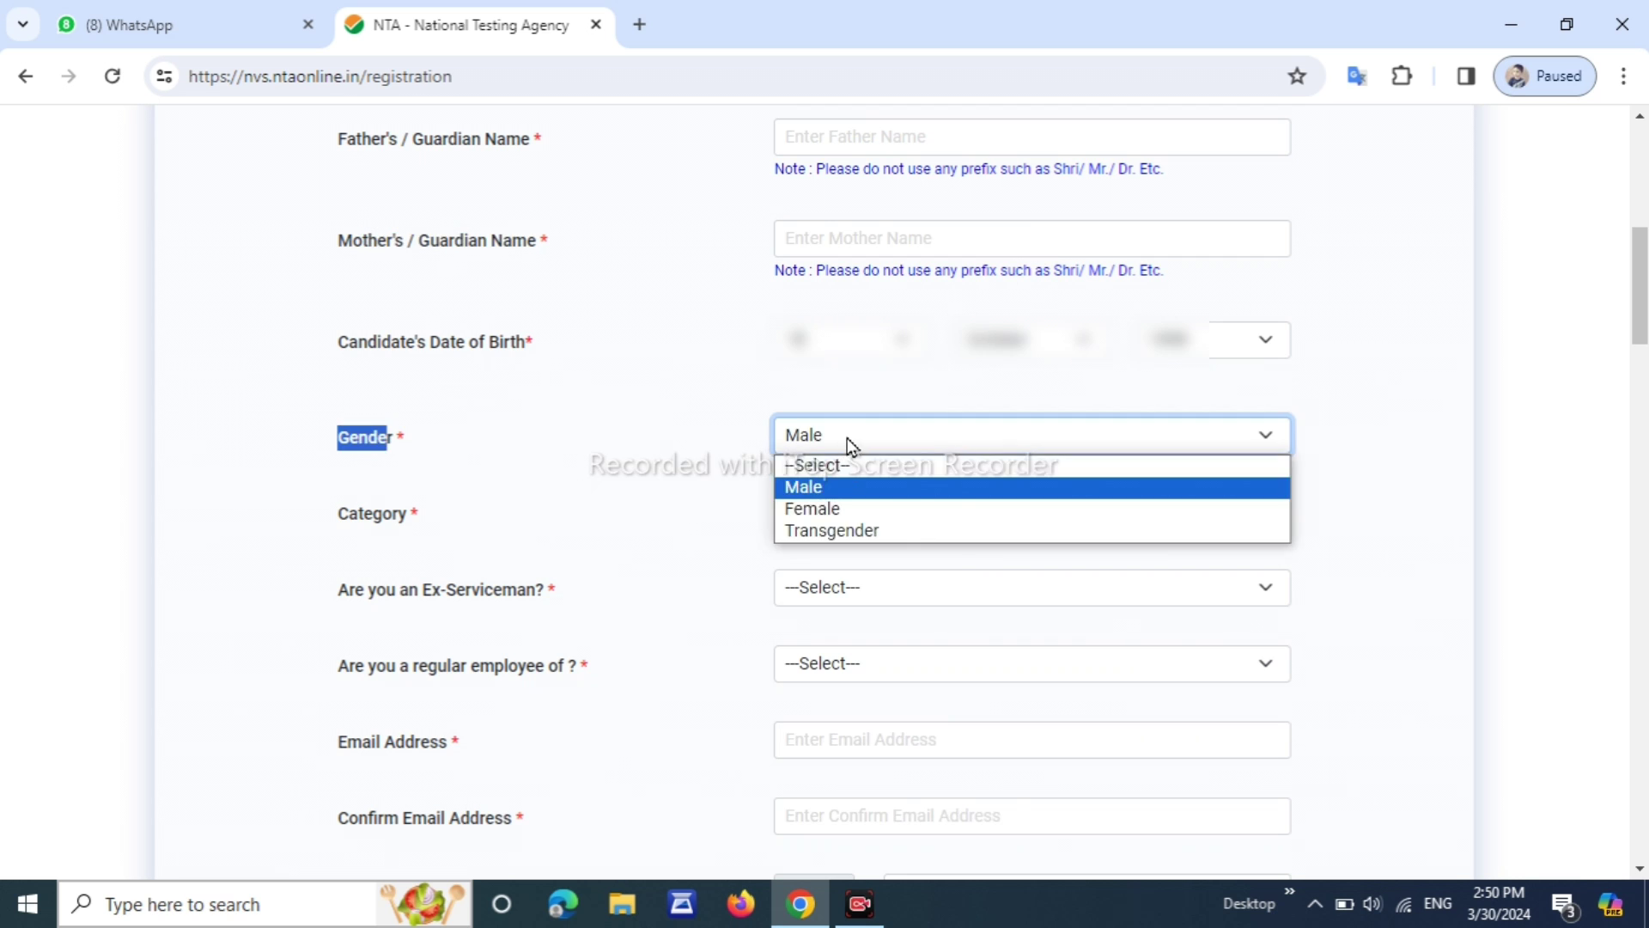
click(836, 481)
click(704, 474)
drag(341, 519, 393, 529)
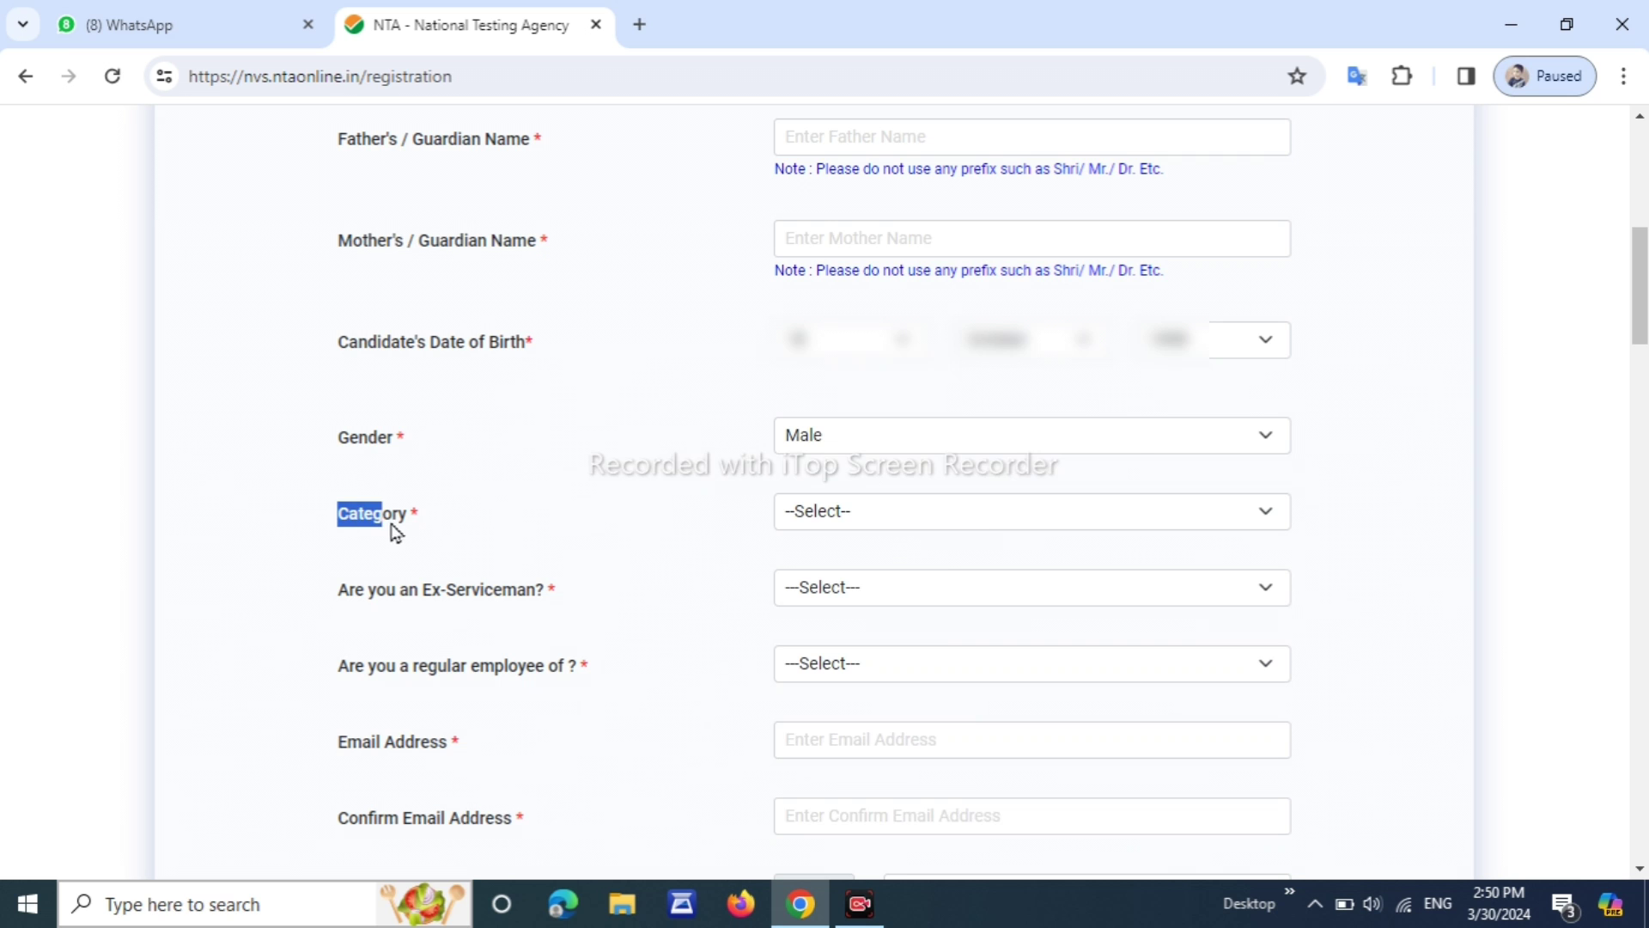
click(905, 512)
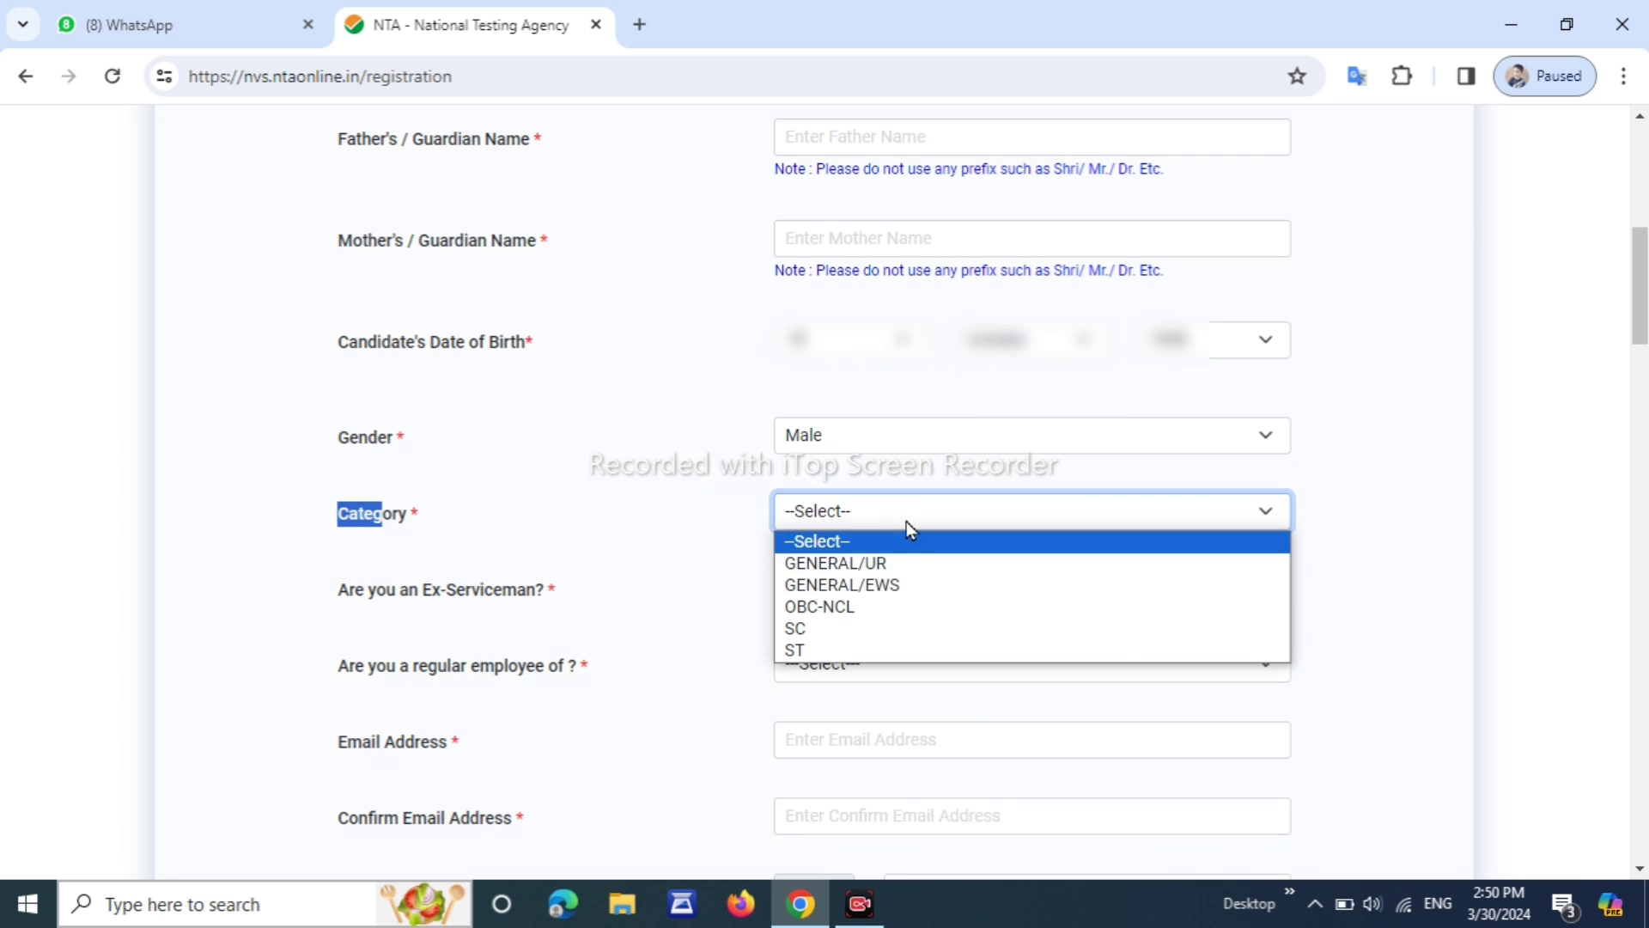
click(910, 610)
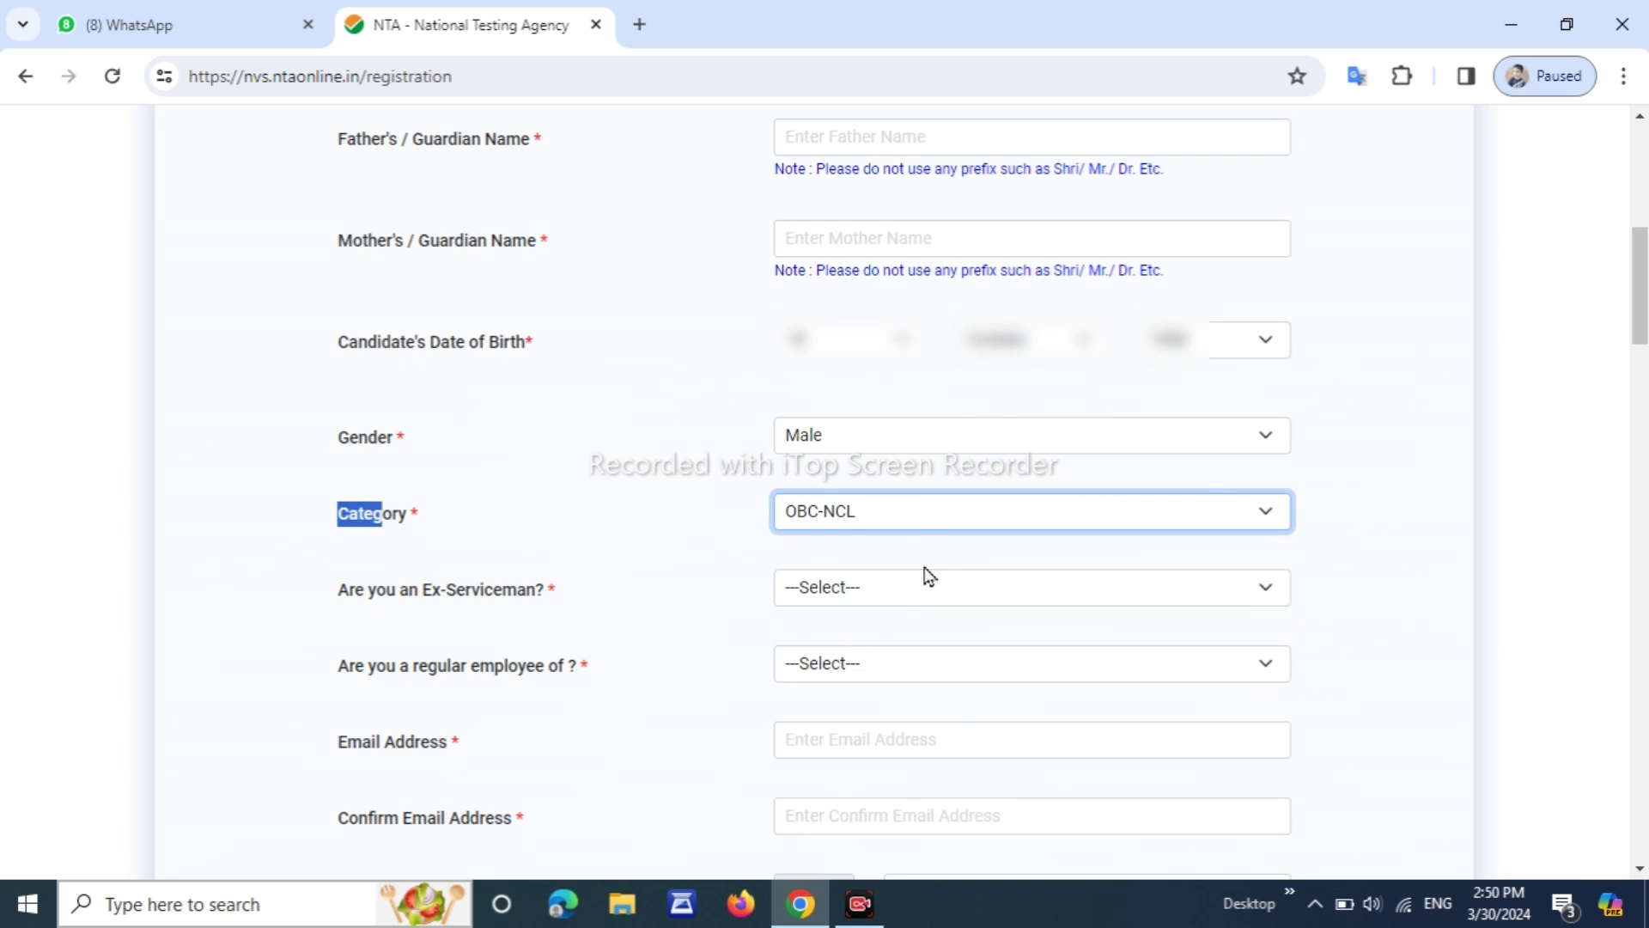
click(914, 512)
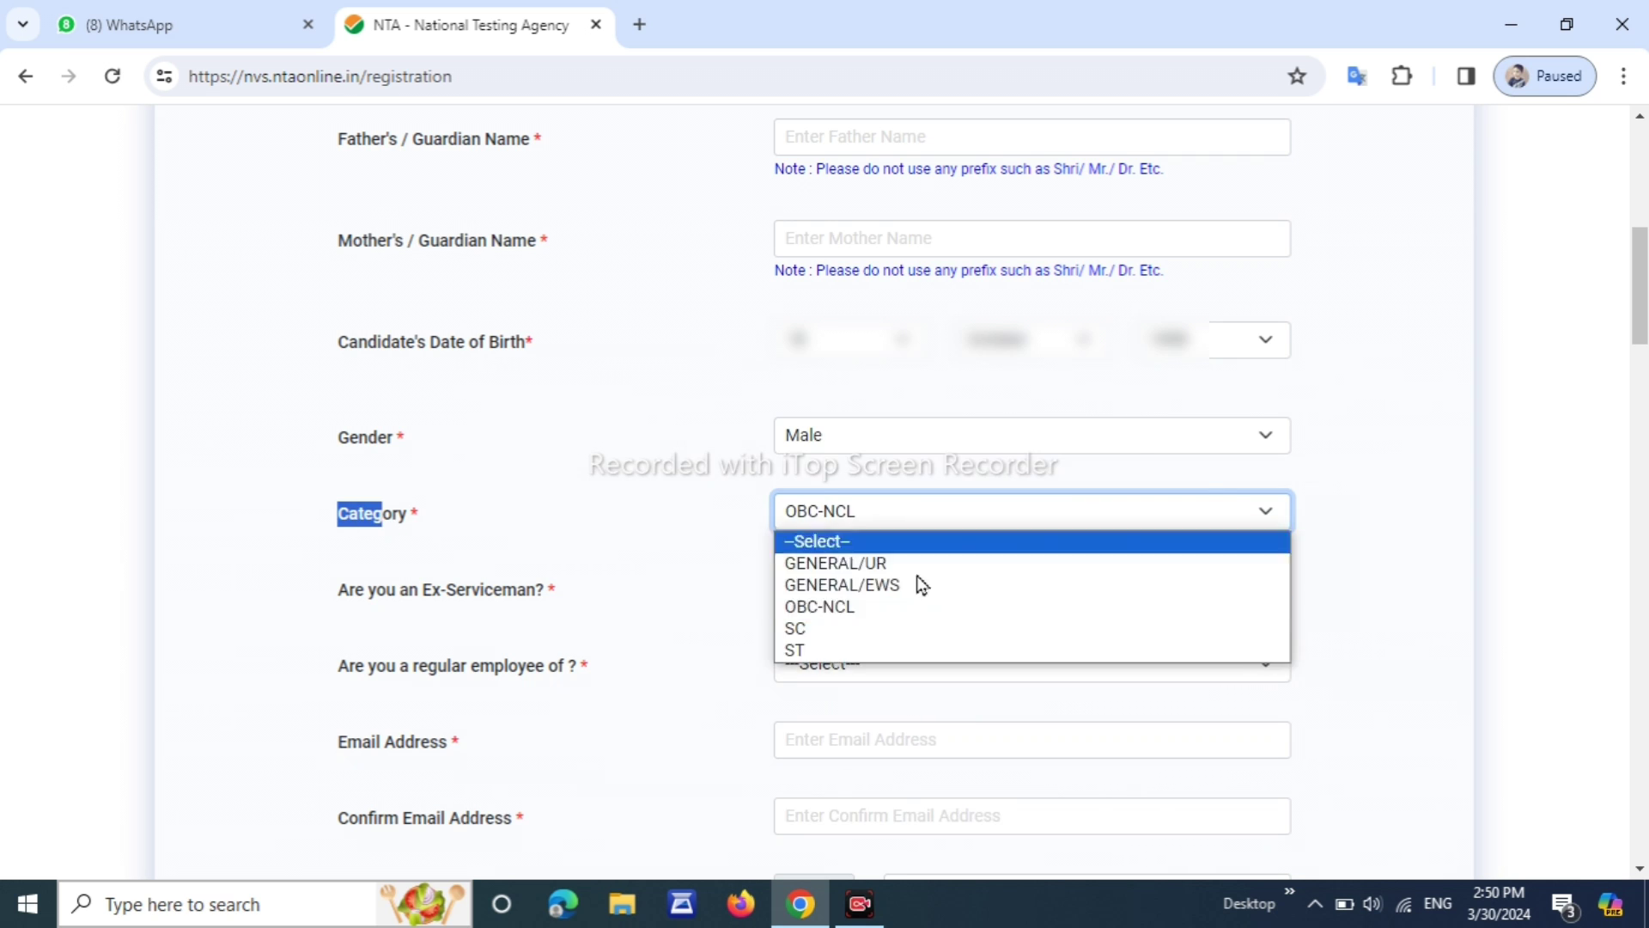
click(891, 613)
click(634, 522)
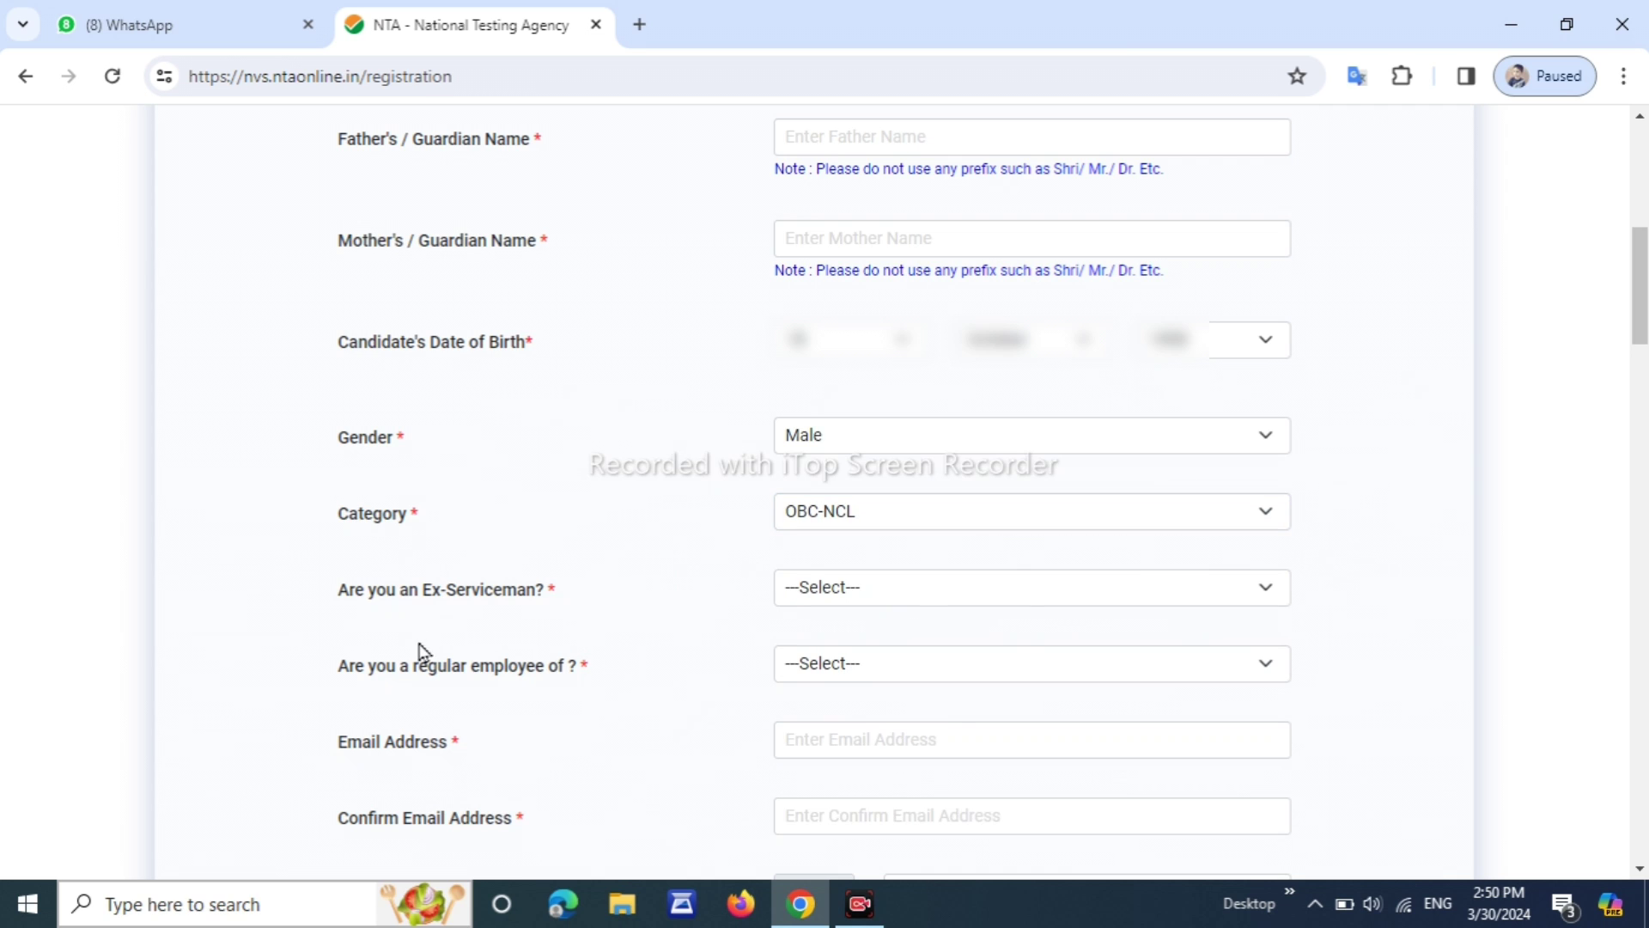
Answer No to Ex-Serviceman and None of the above to the regular employee question
drag(363, 595, 705, 624)
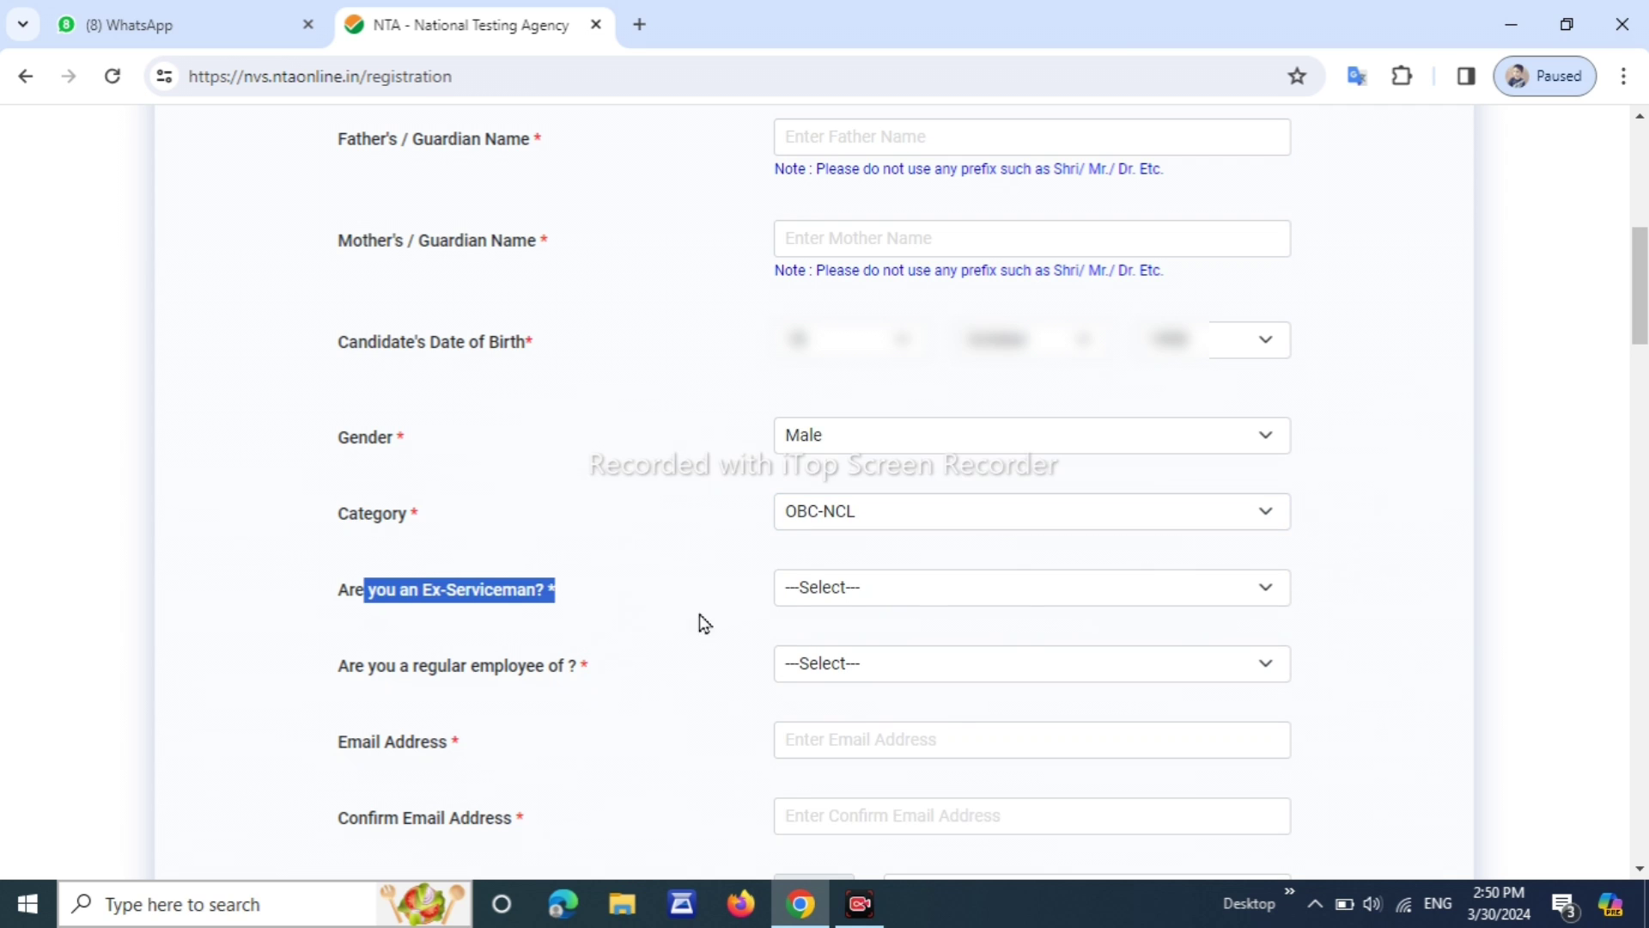
click(859, 587)
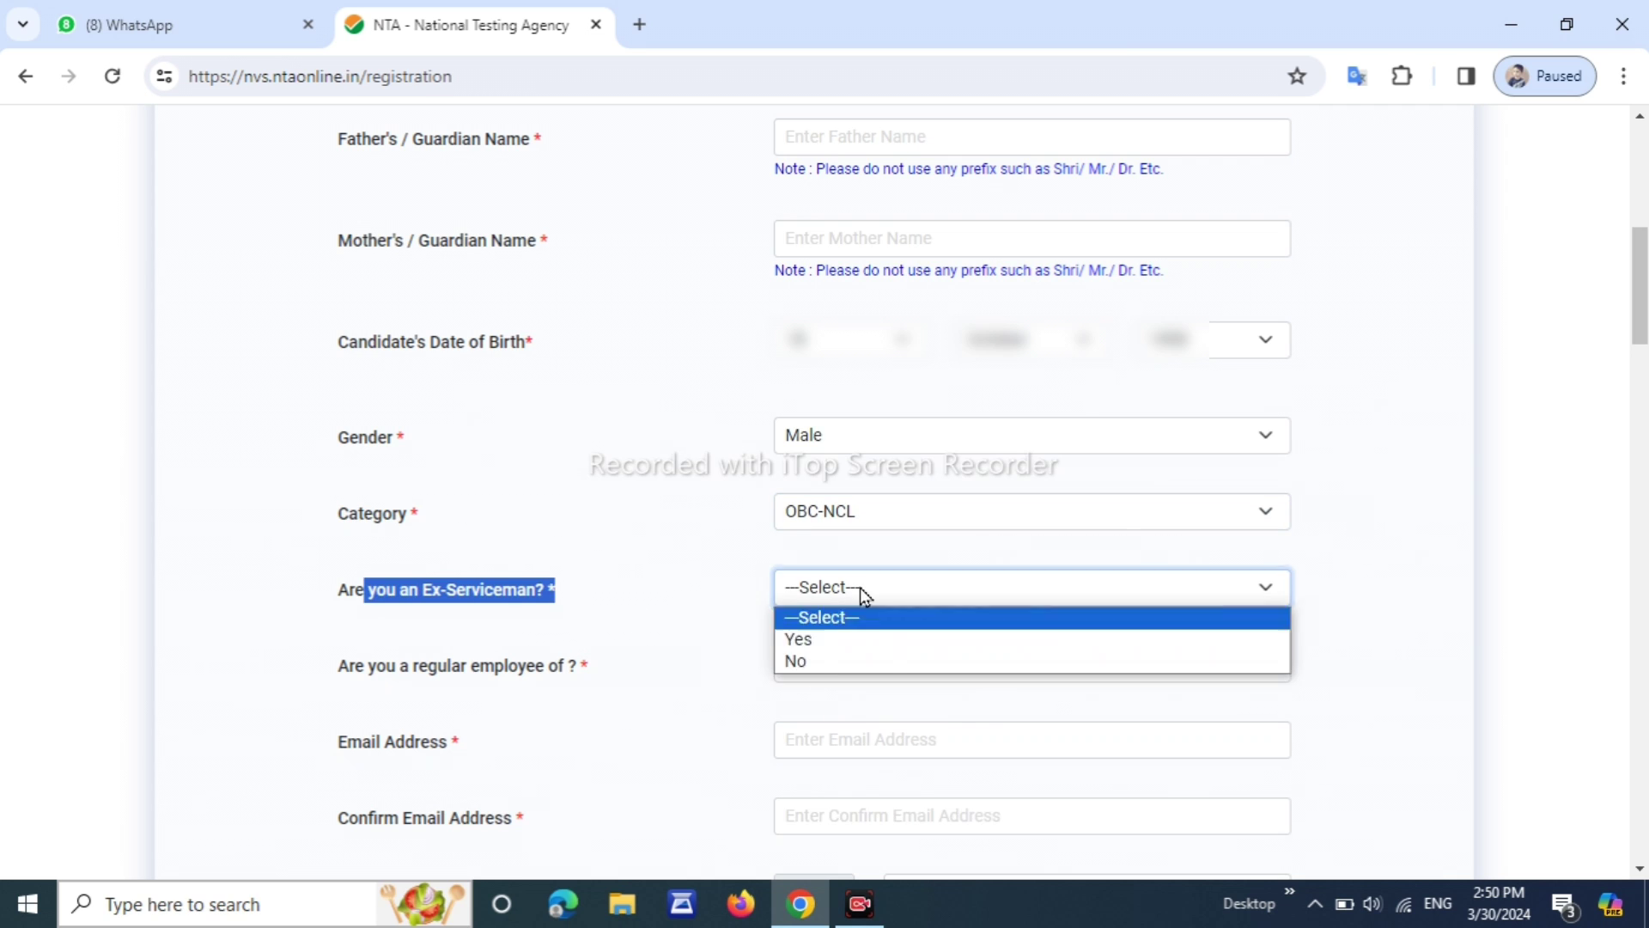
click(839, 659)
click(679, 586)
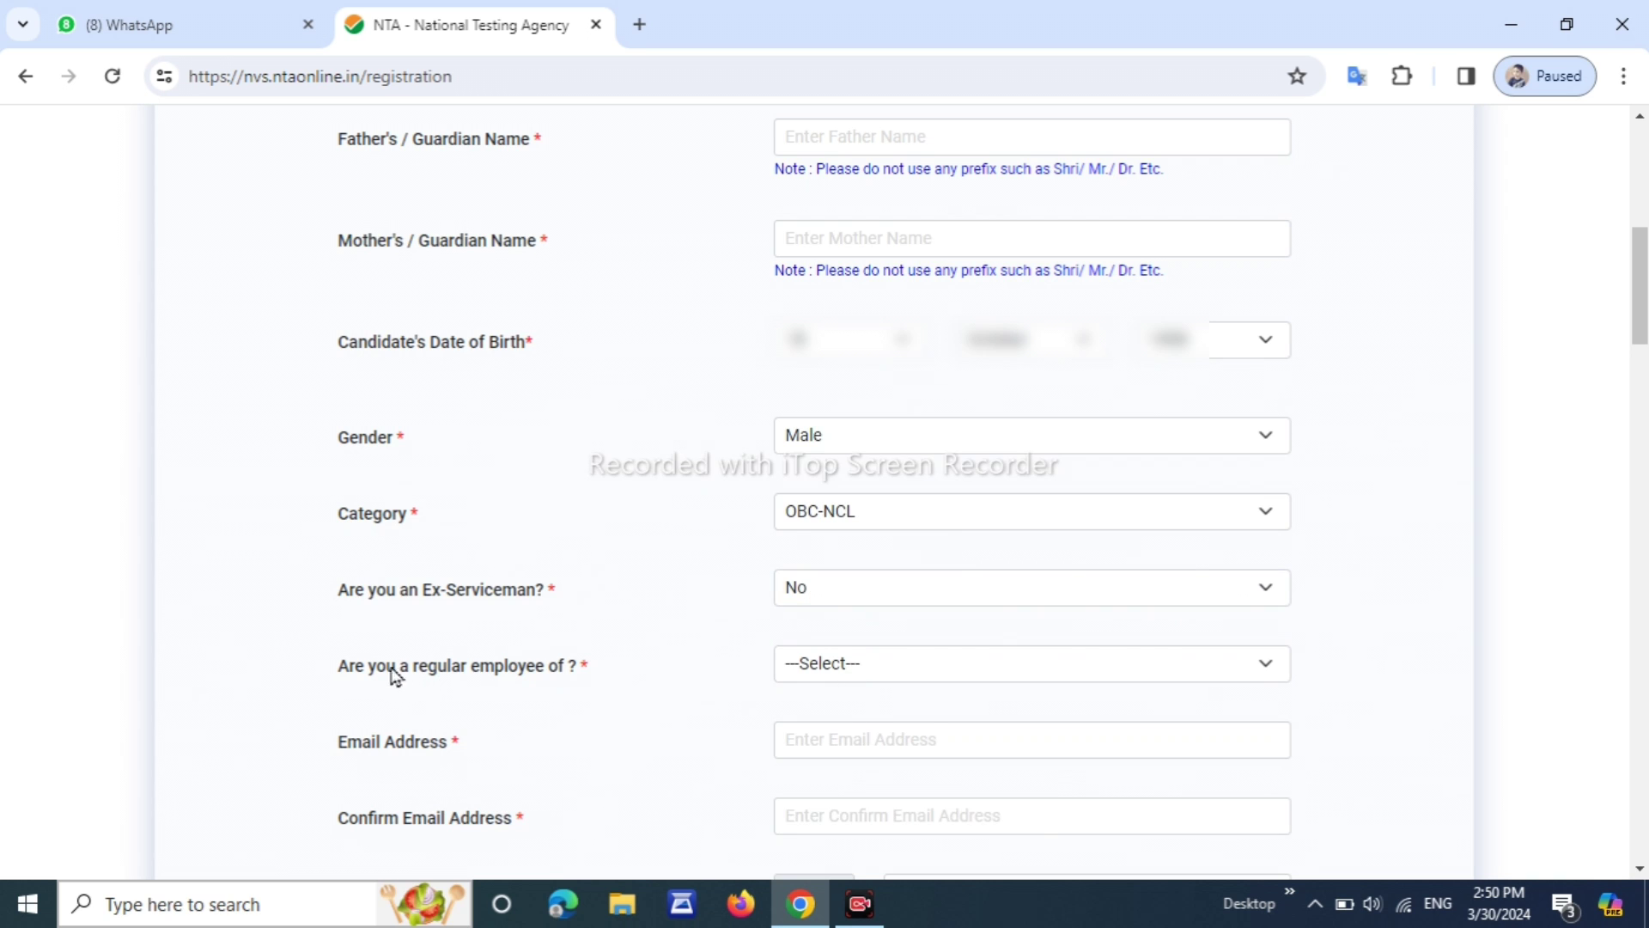
drag(344, 666, 762, 671)
click(825, 664)
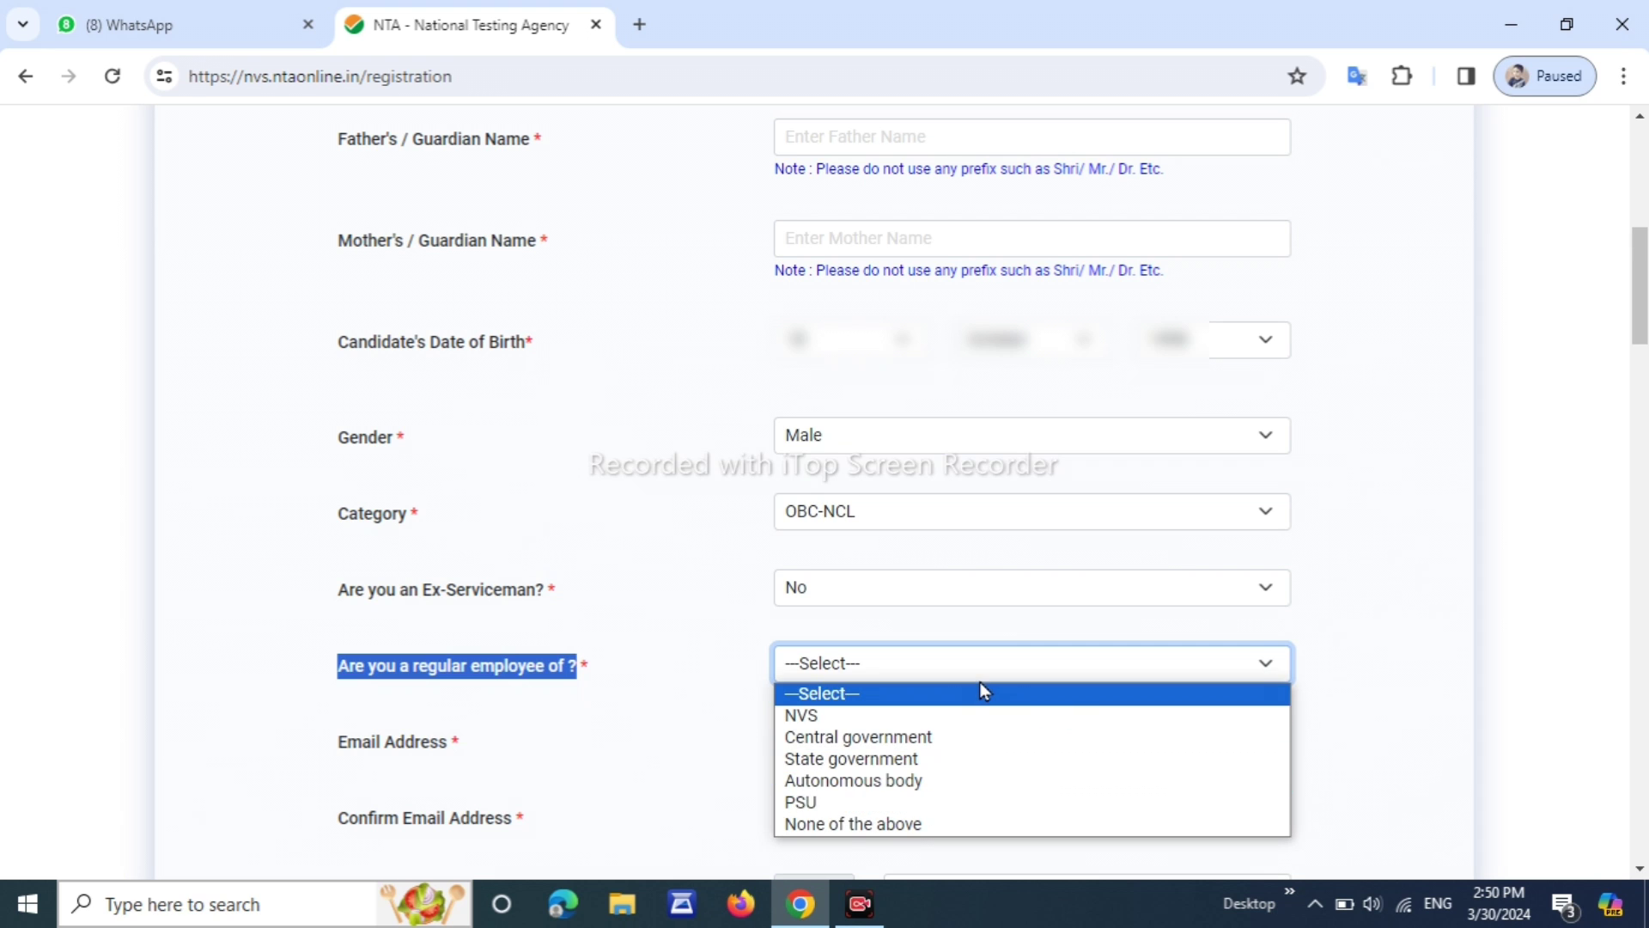
click(932, 825)
click(622, 694)
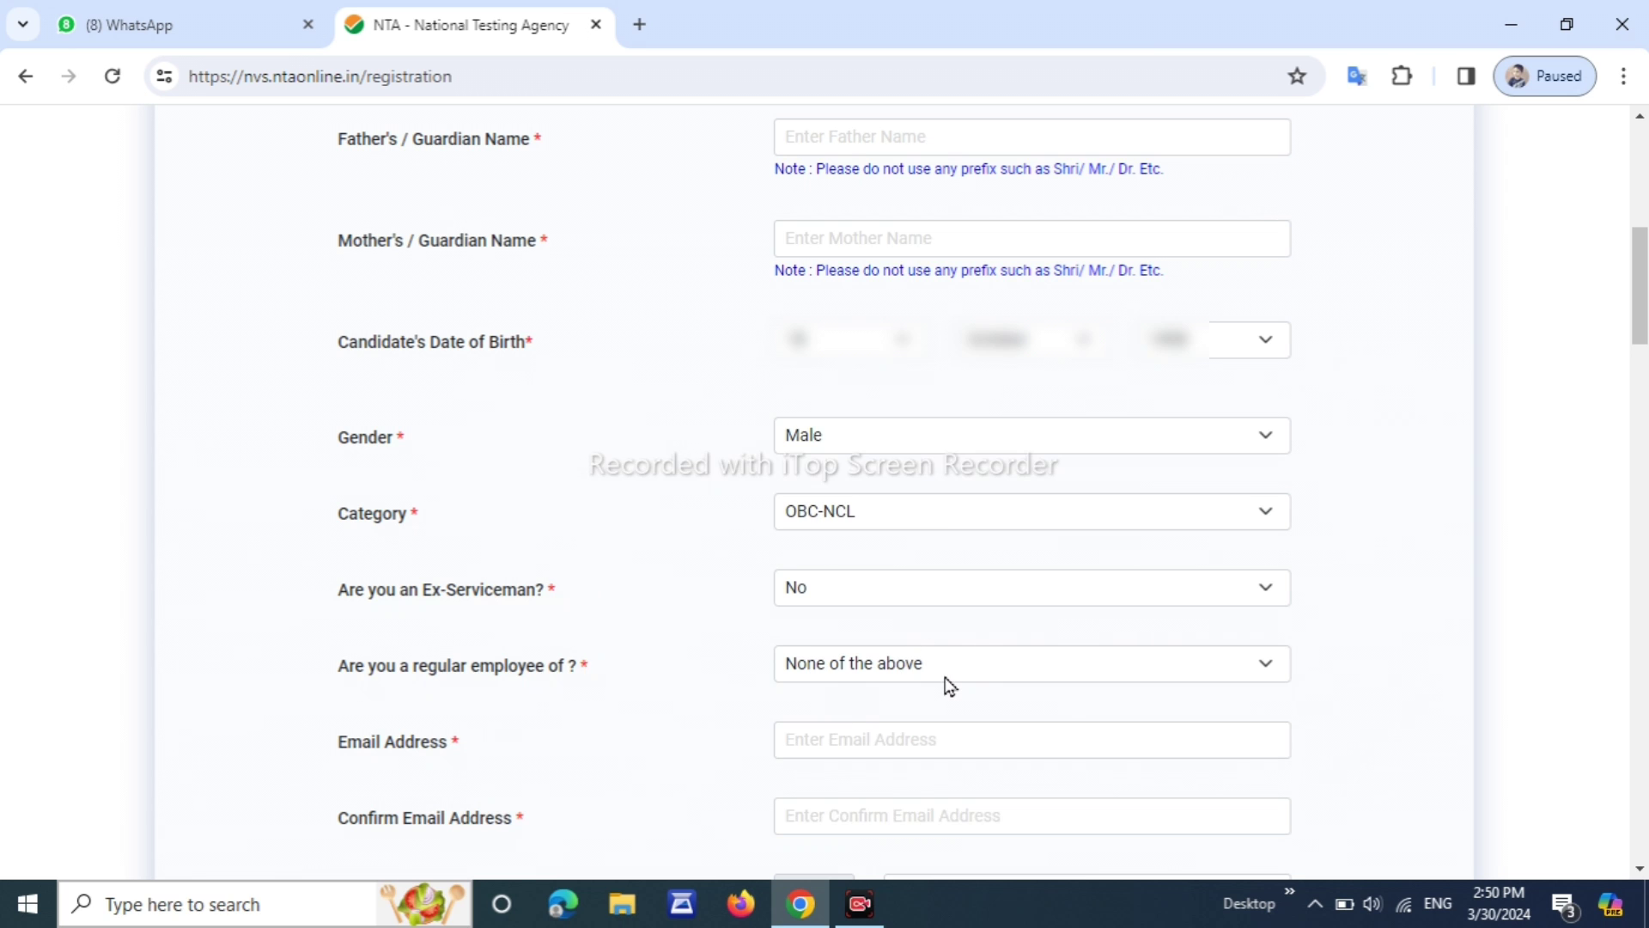
key(Down)
key(Down)
key(Down)
key(Down)
key(Down)
key(Down)
key(Down)
key(Down)
key(shift+End)
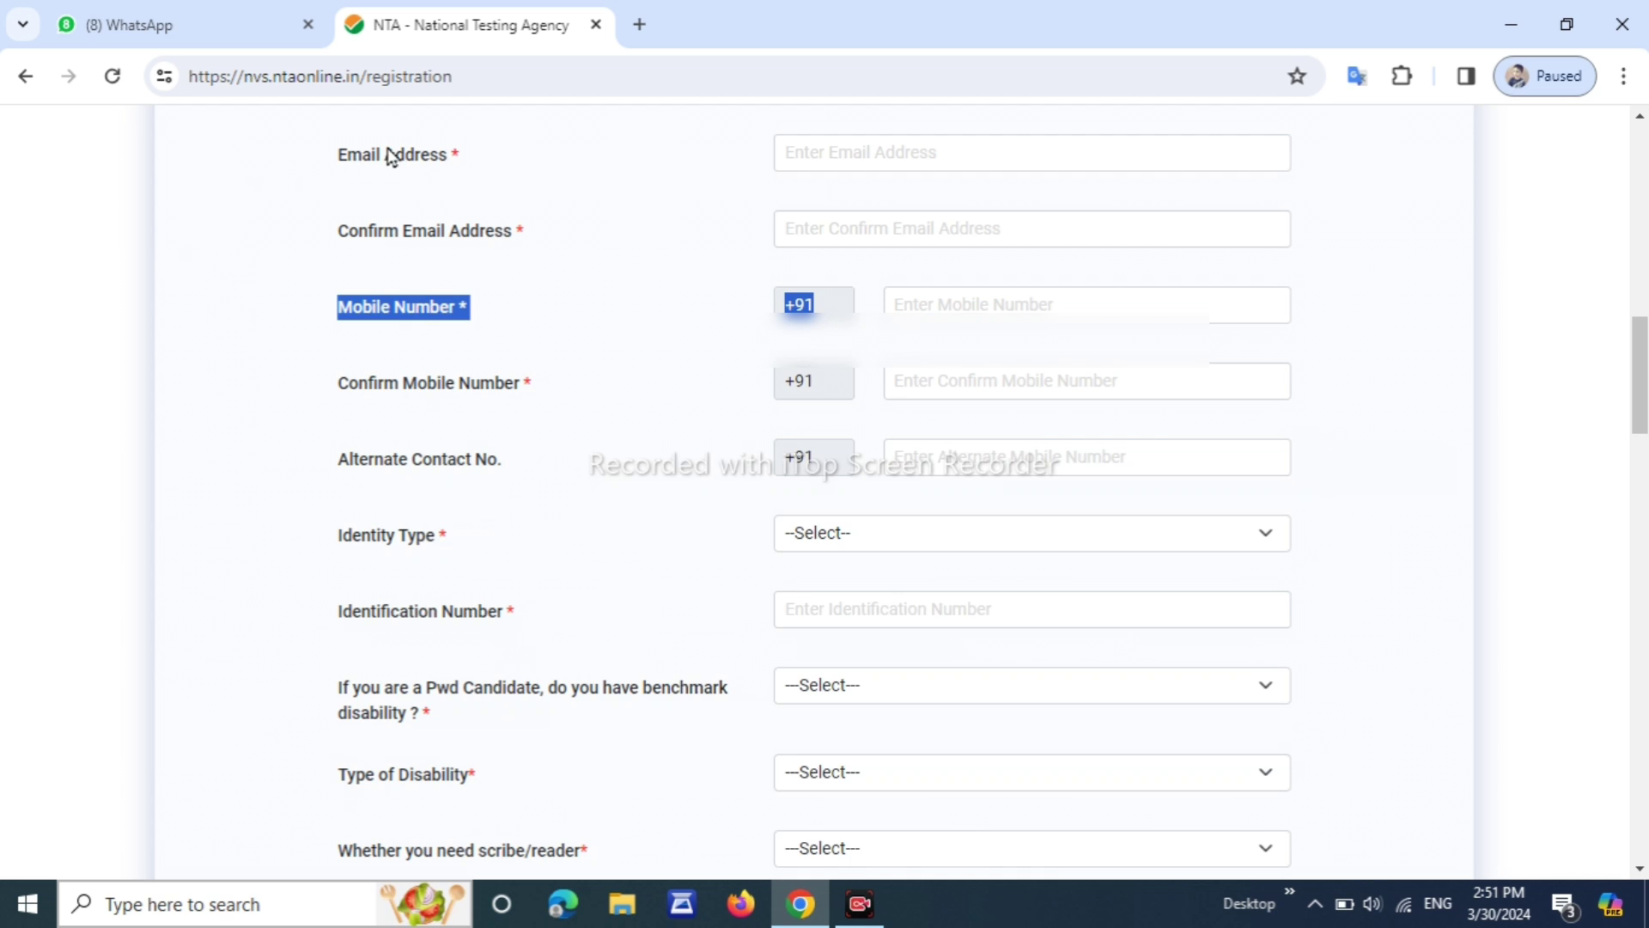
Review the Confirm Email Address, Mobile Number and Confirm Mobile Number fields
key(Up)
key(Up)
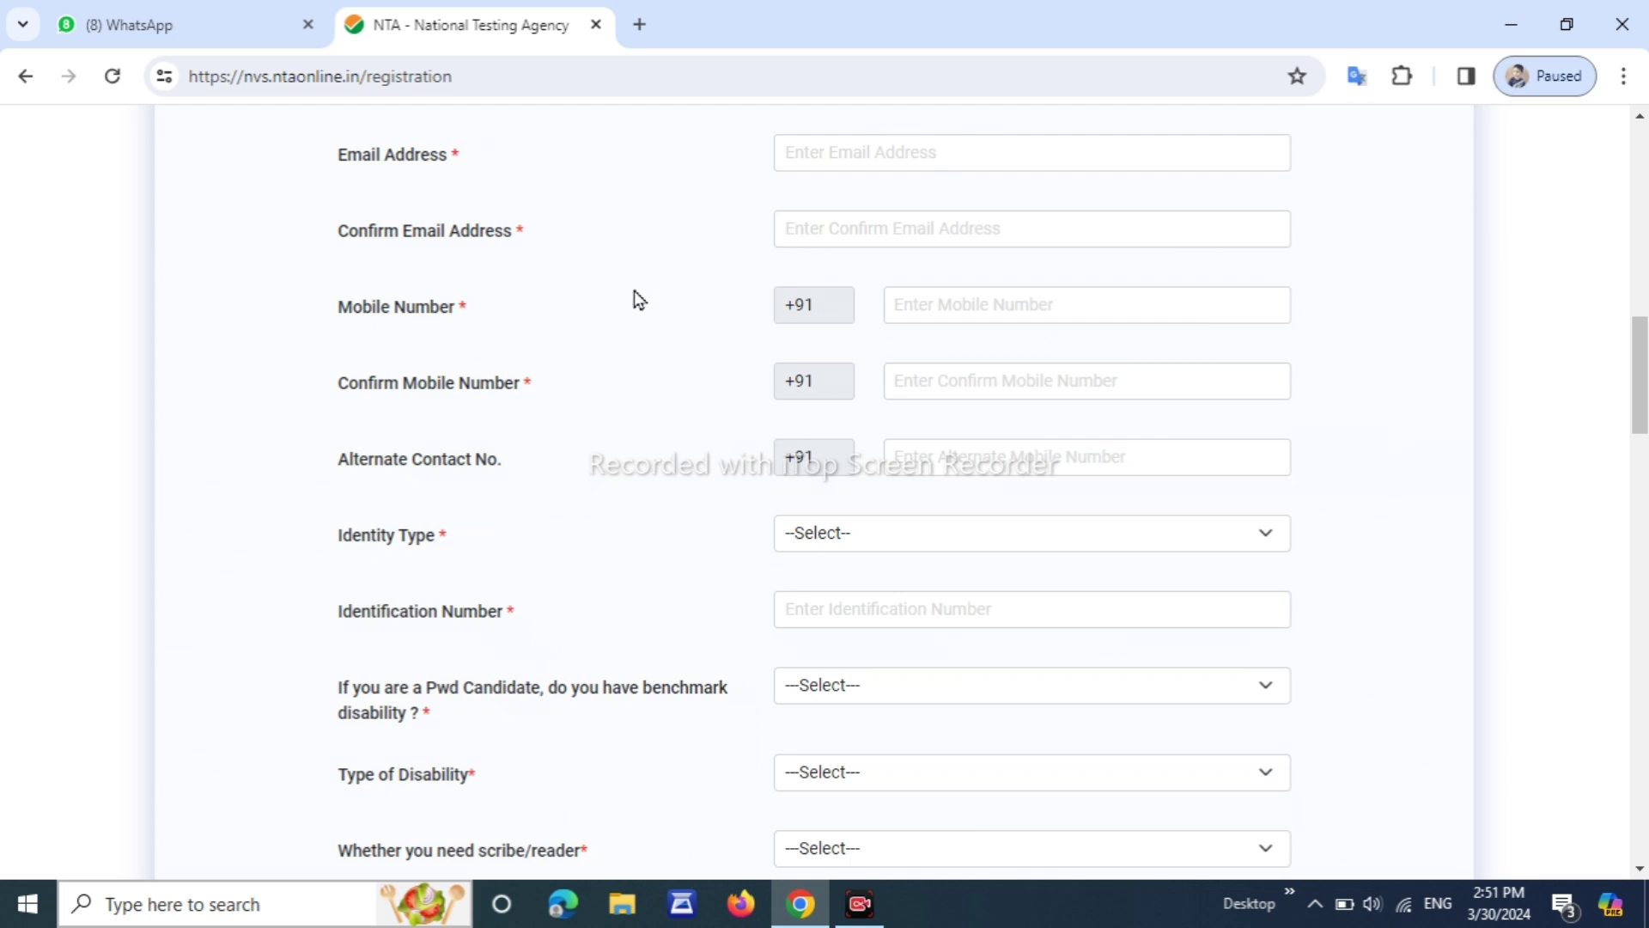
drag(351, 230, 534, 233)
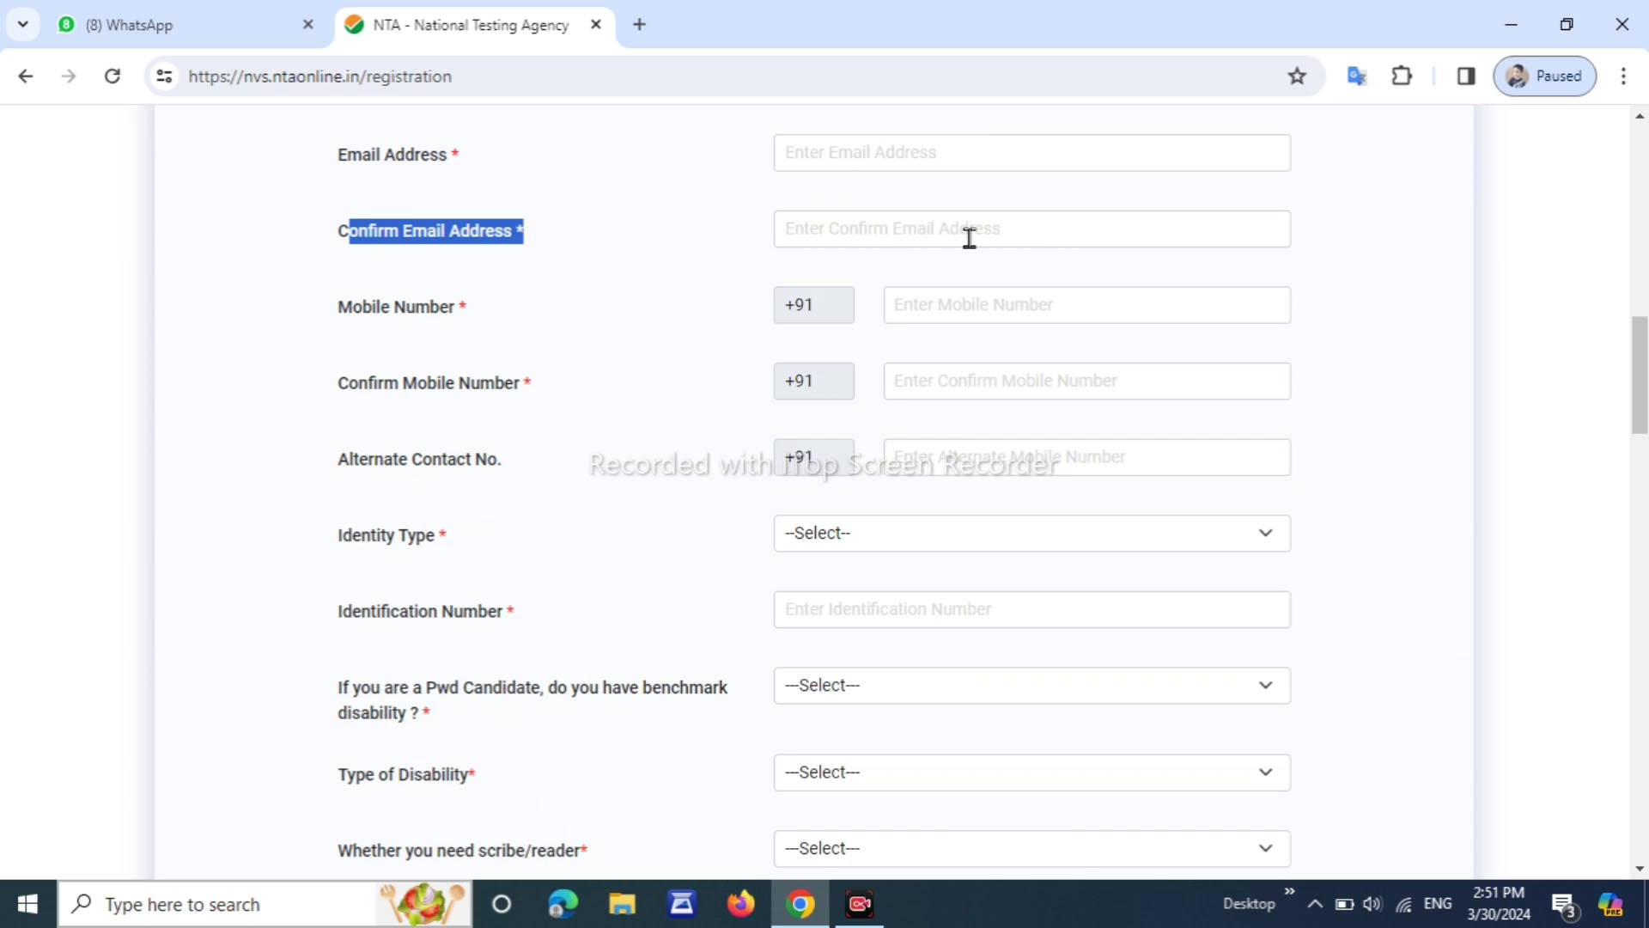
click(335, 331)
drag(352, 307, 634, 316)
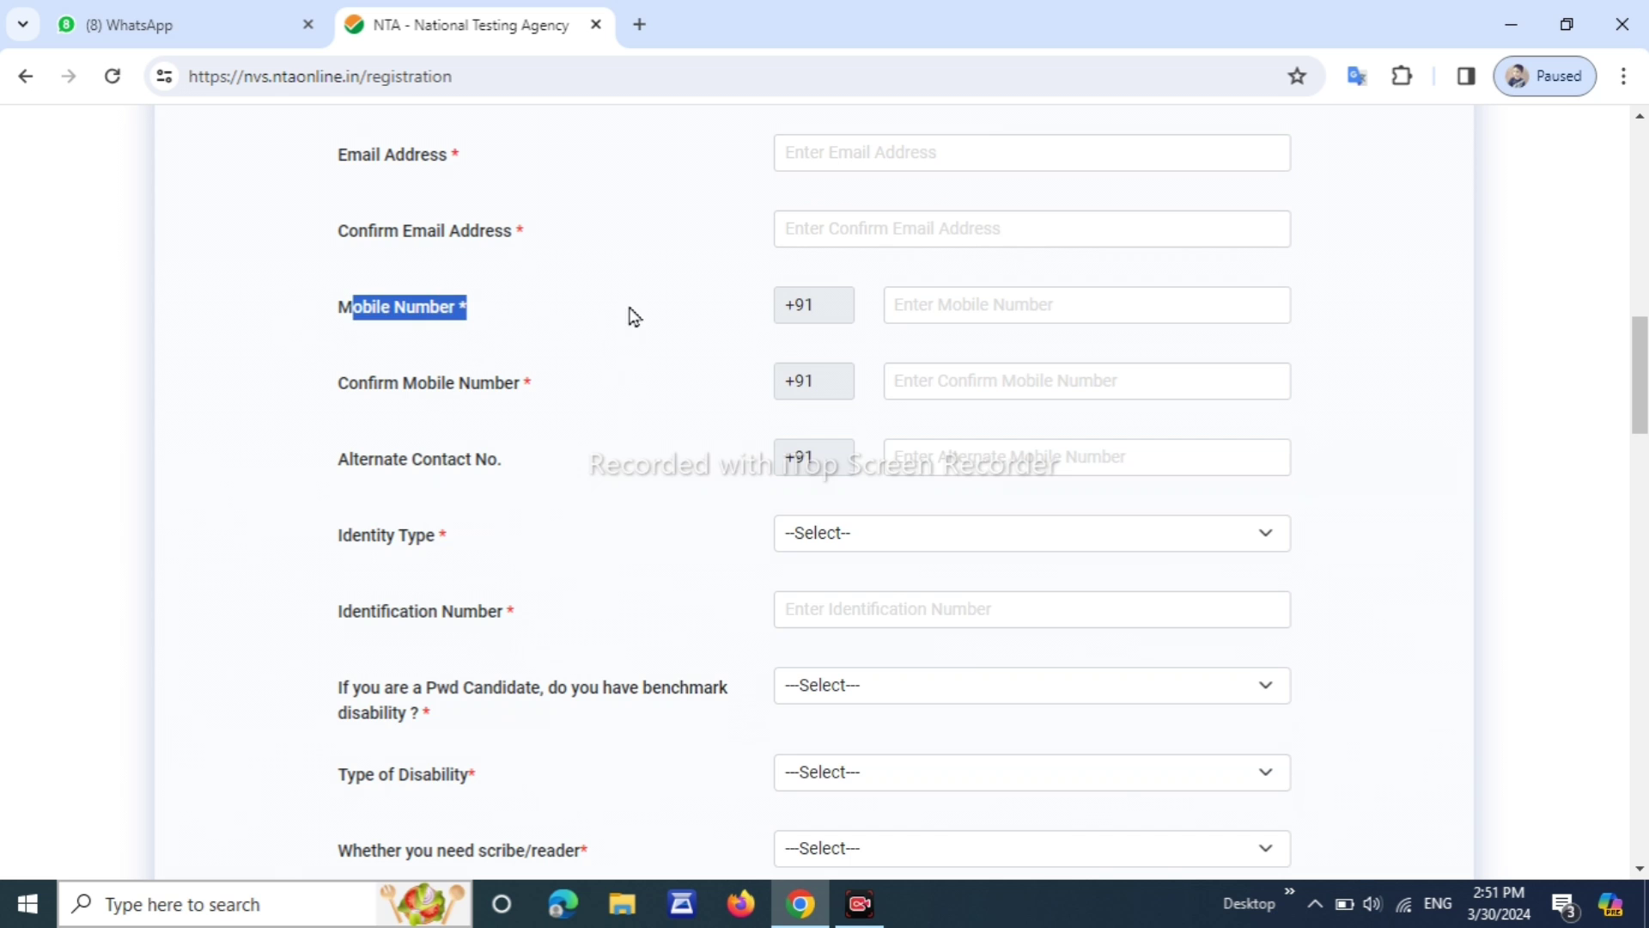
drag(359, 382, 453, 386)
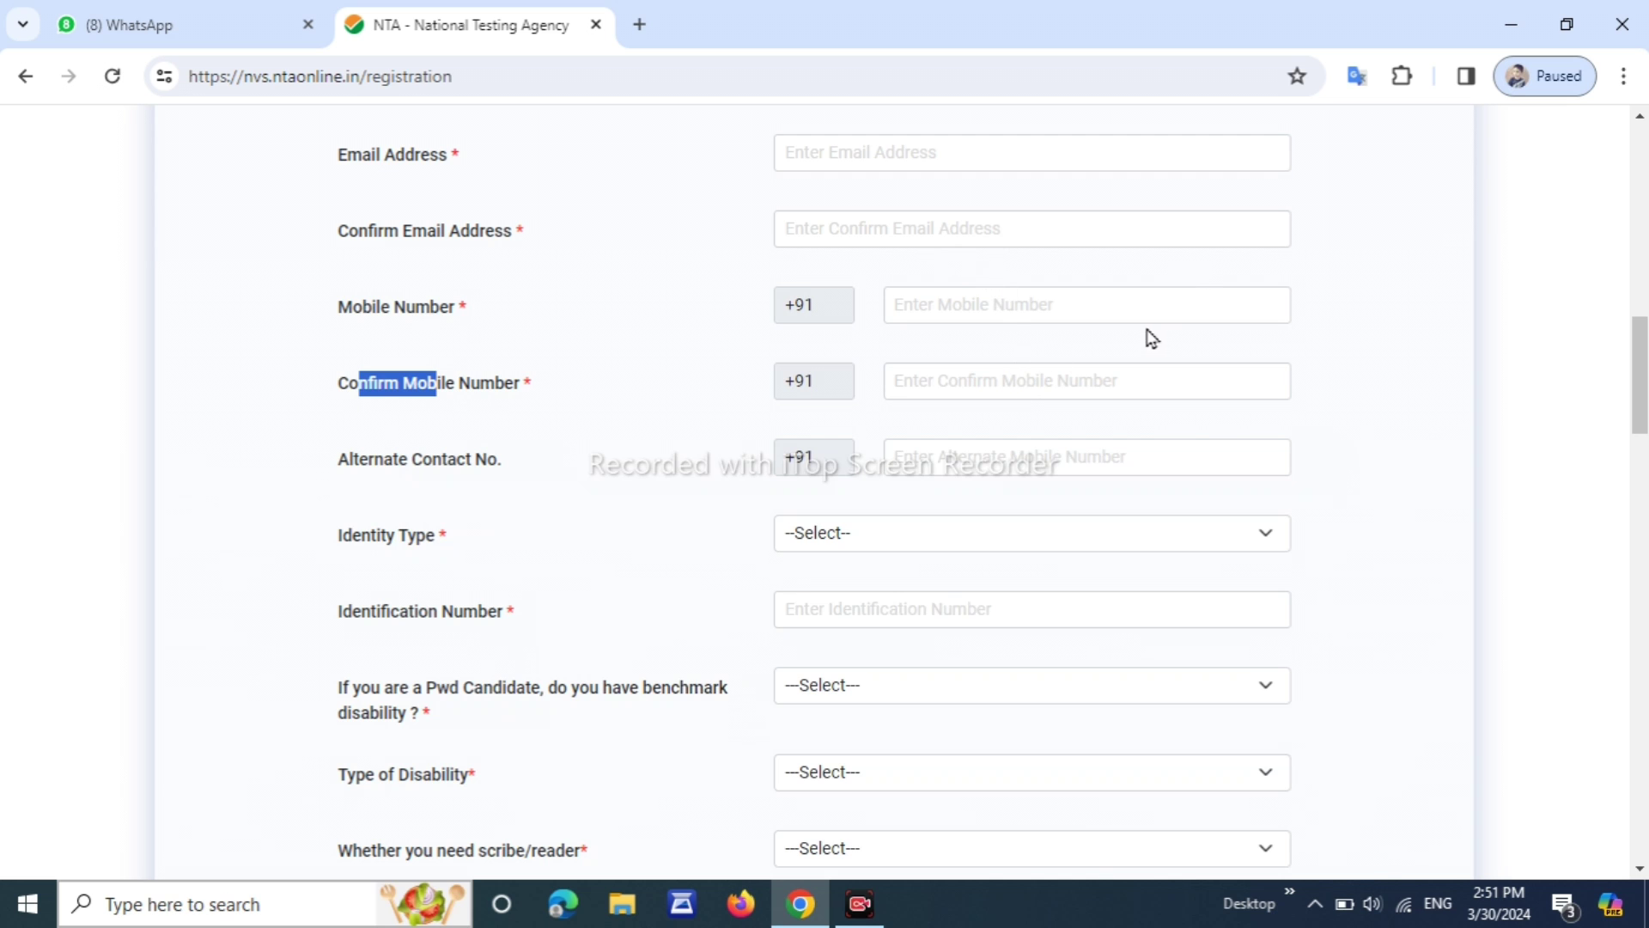
scroll(1098, 275, down, 3)
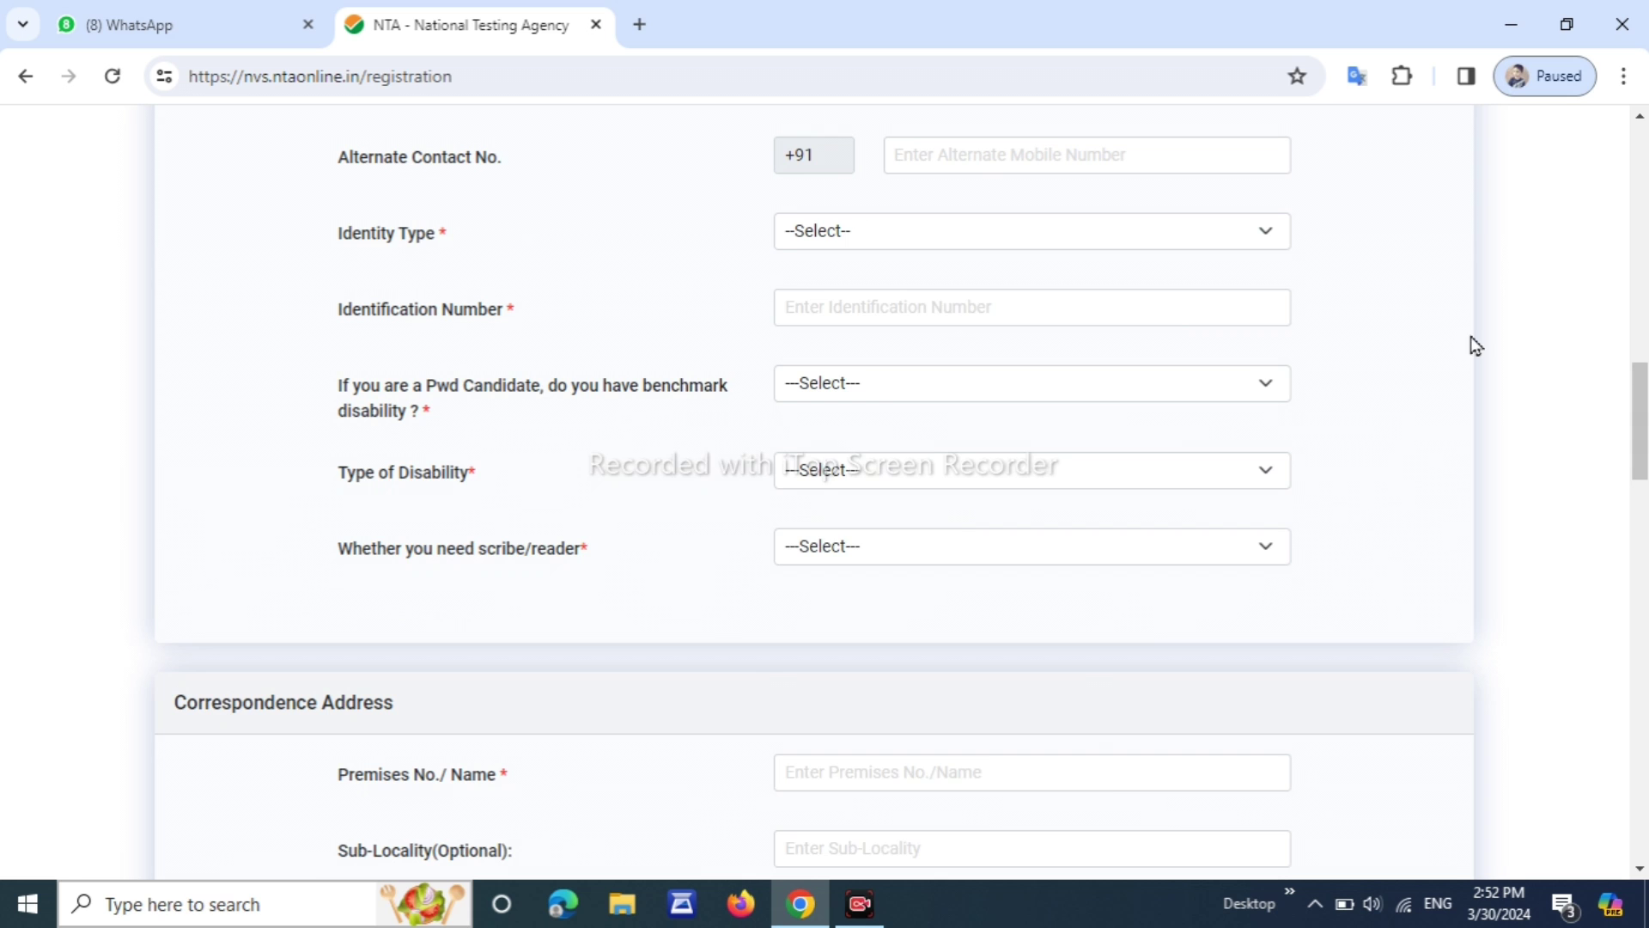
Set Identity Type to OTHER Valid GOVT. IDENTITY WITH PHOTOGRAPH
drag(361, 226, 832, 224)
click(832, 225)
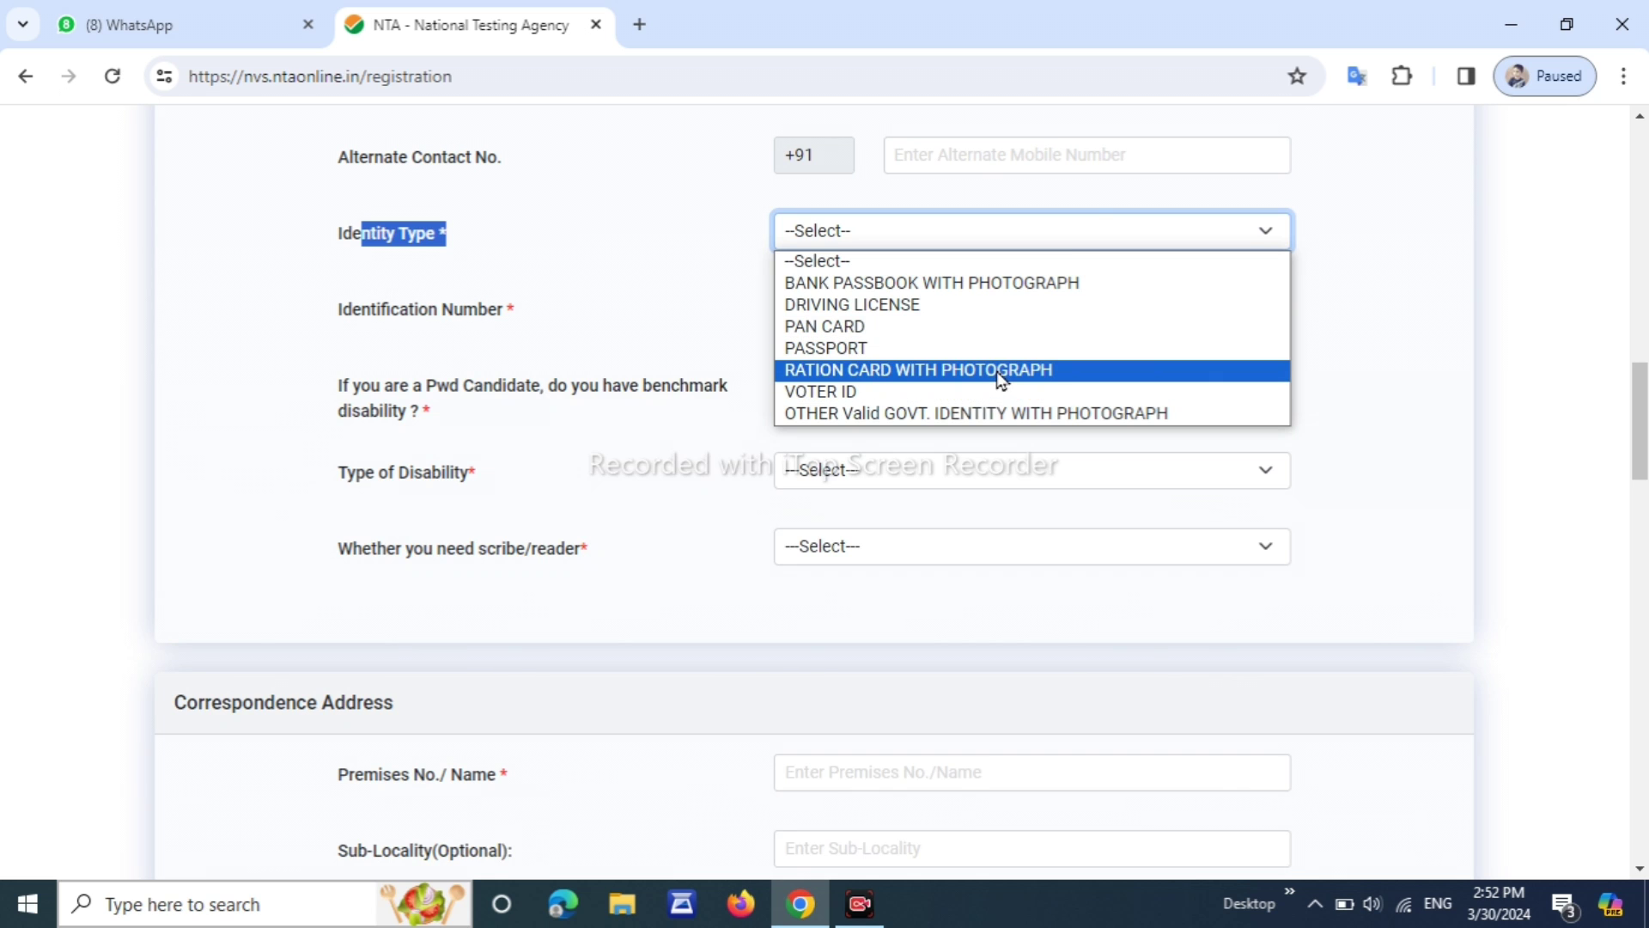
click(1083, 415)
click(545, 292)
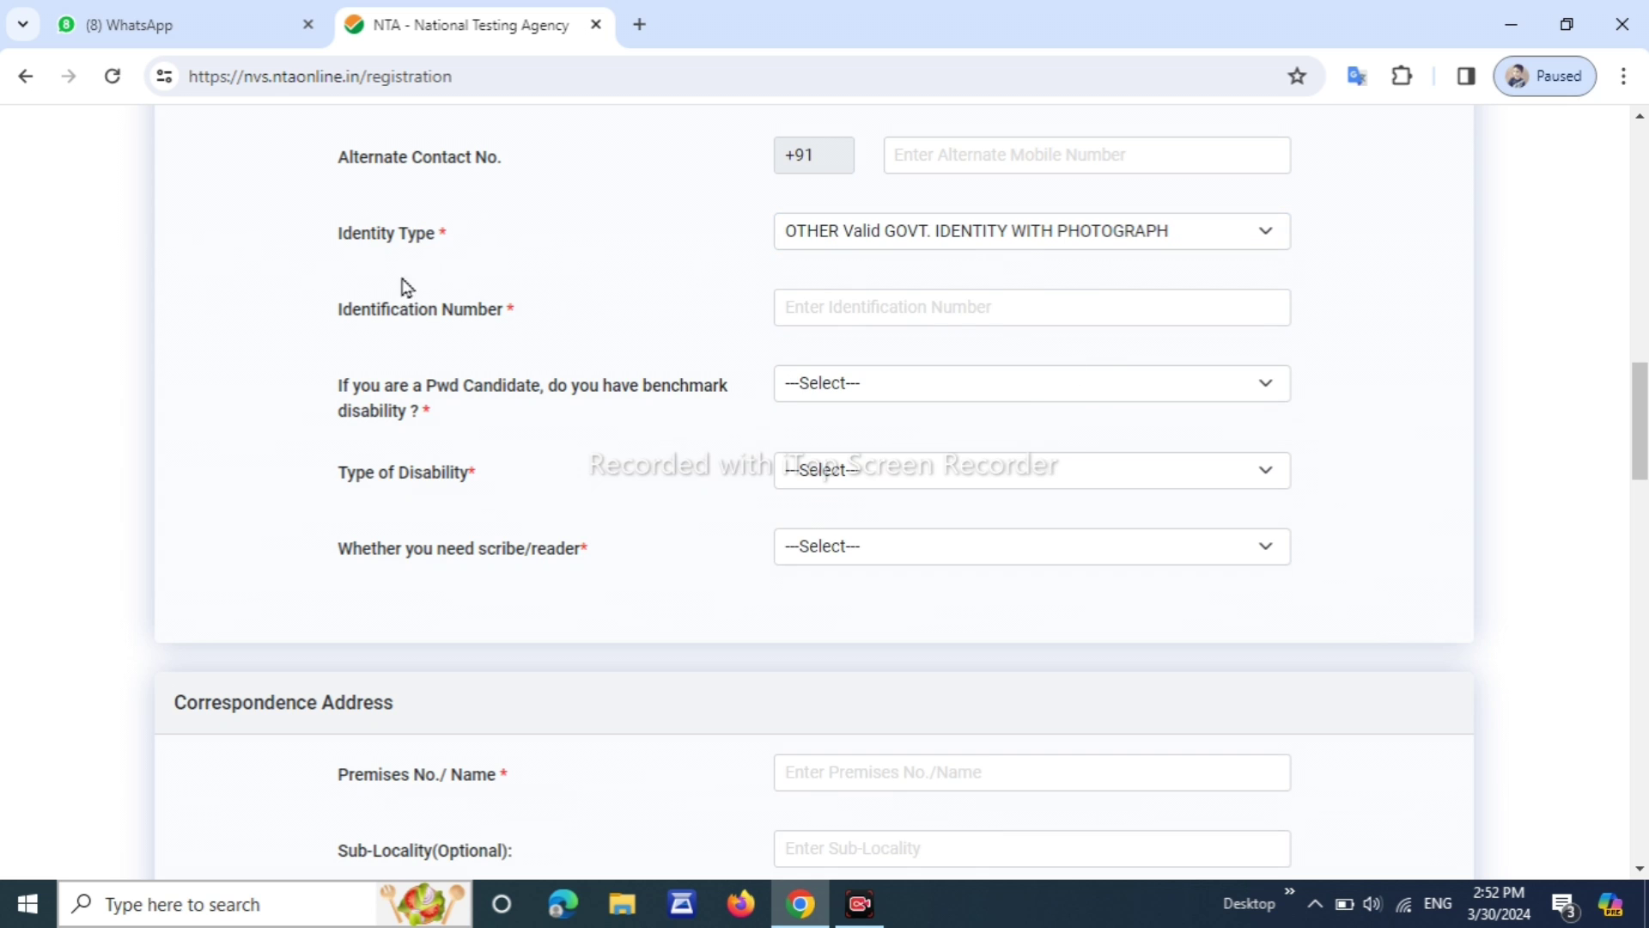
drag(325, 315, 399, 327)
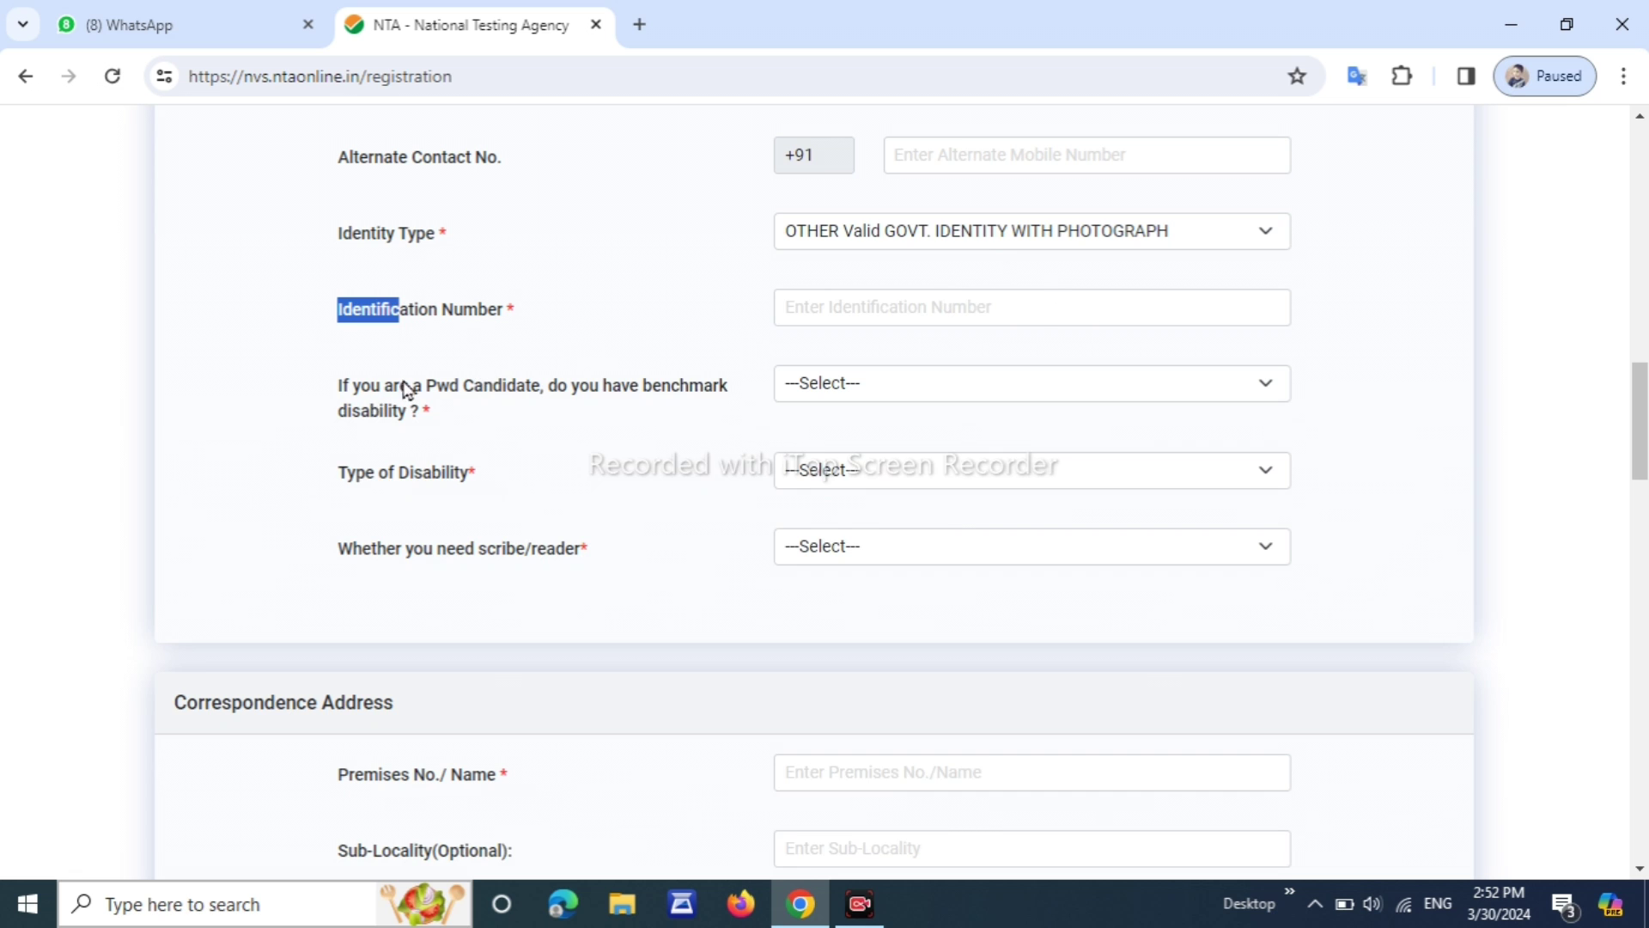
Answer No to the Pwd benchmark disability question after briefly checking the Yes - 40% or more option
drag(394, 386, 678, 416)
click(899, 395)
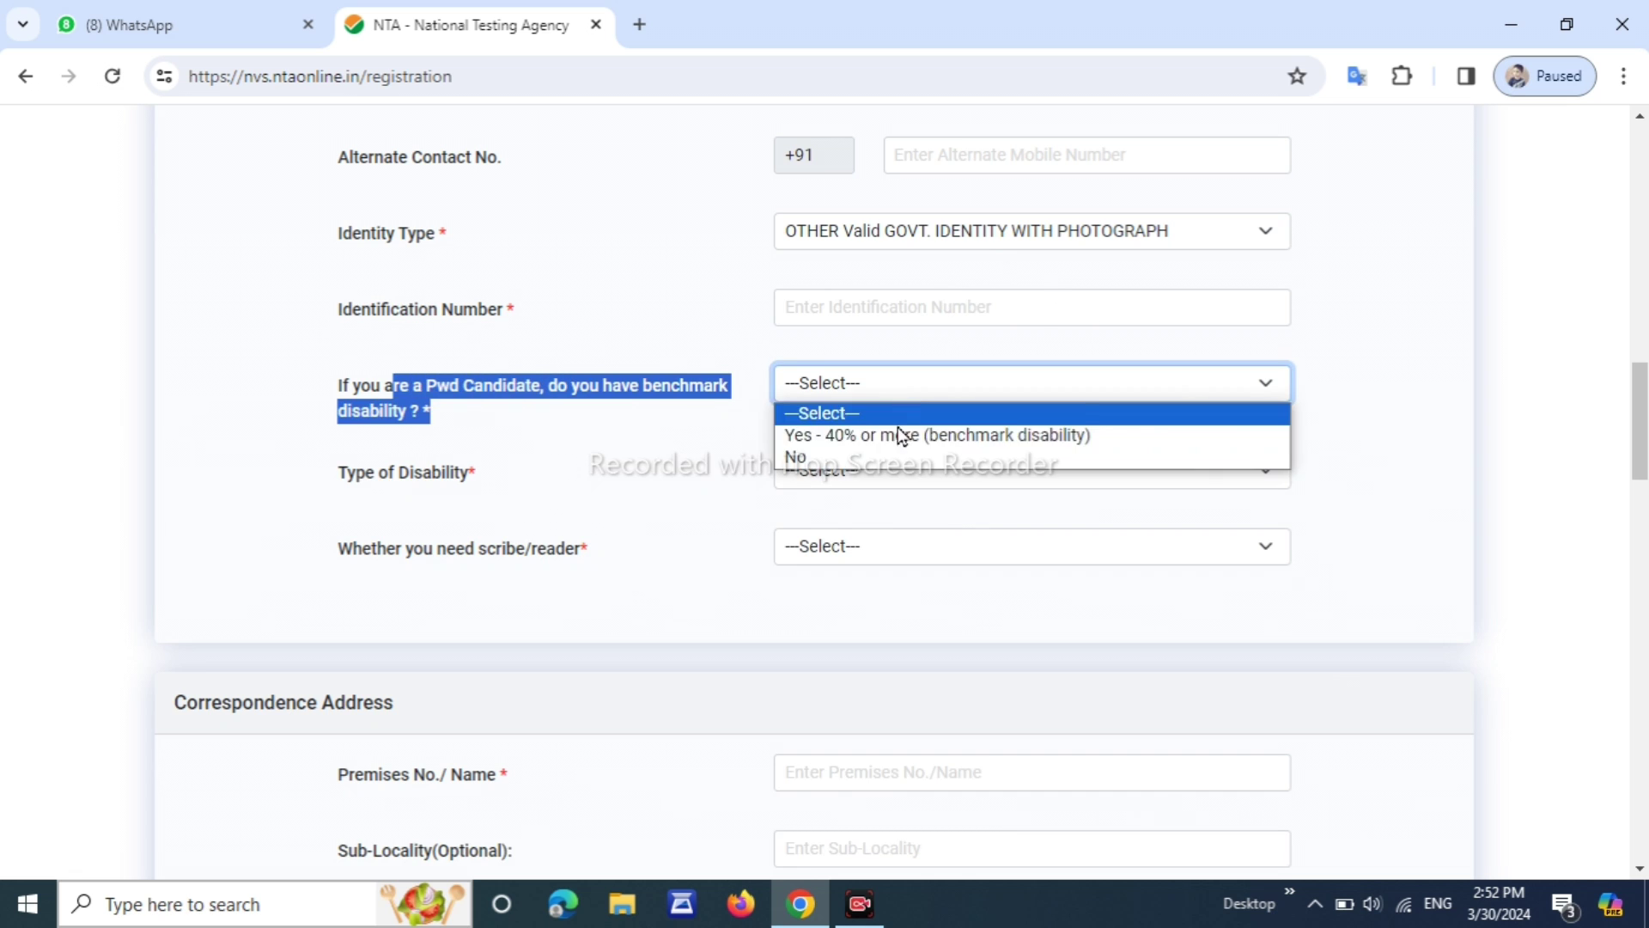
click(858, 456)
click(655, 440)
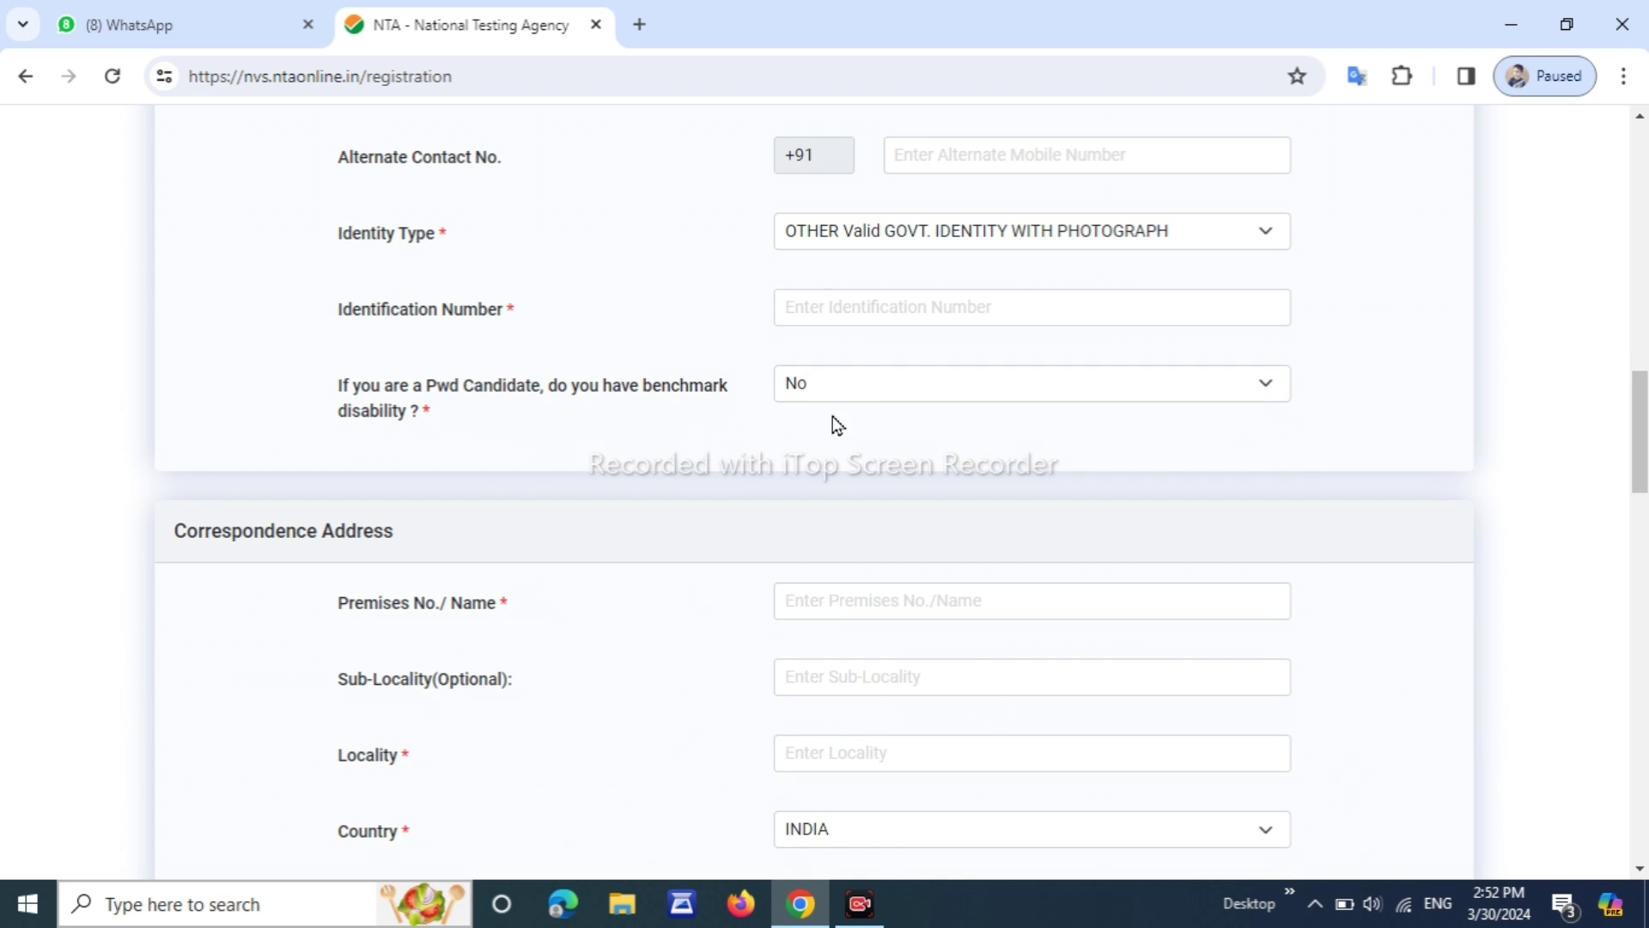
click(842, 391)
click(843, 439)
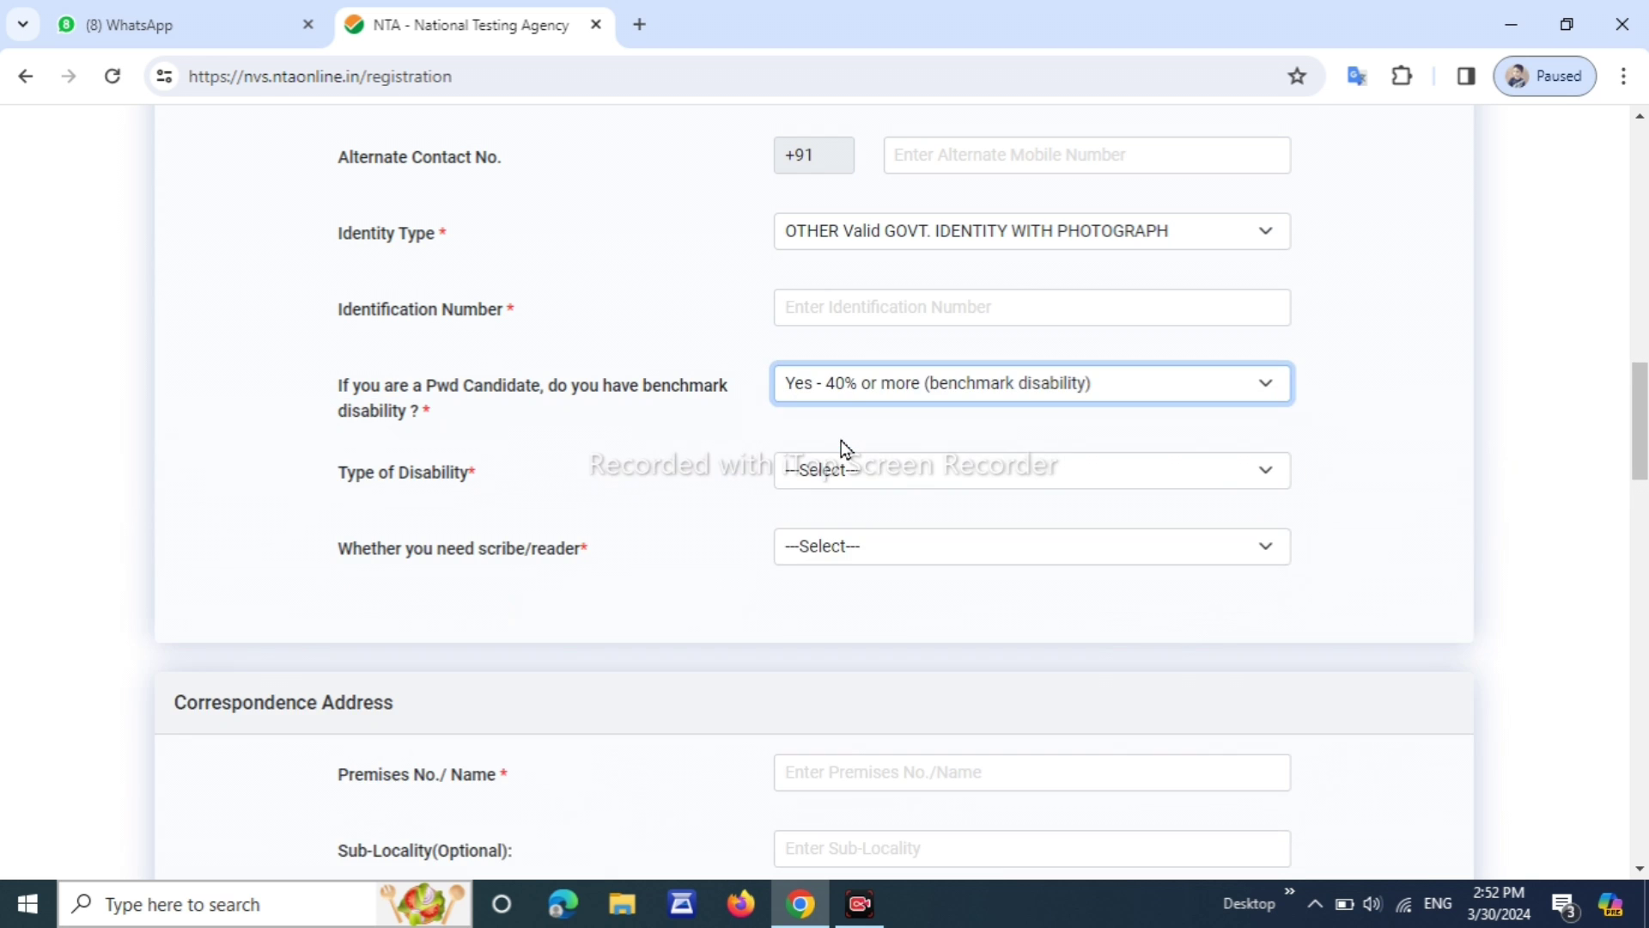
click(835, 477)
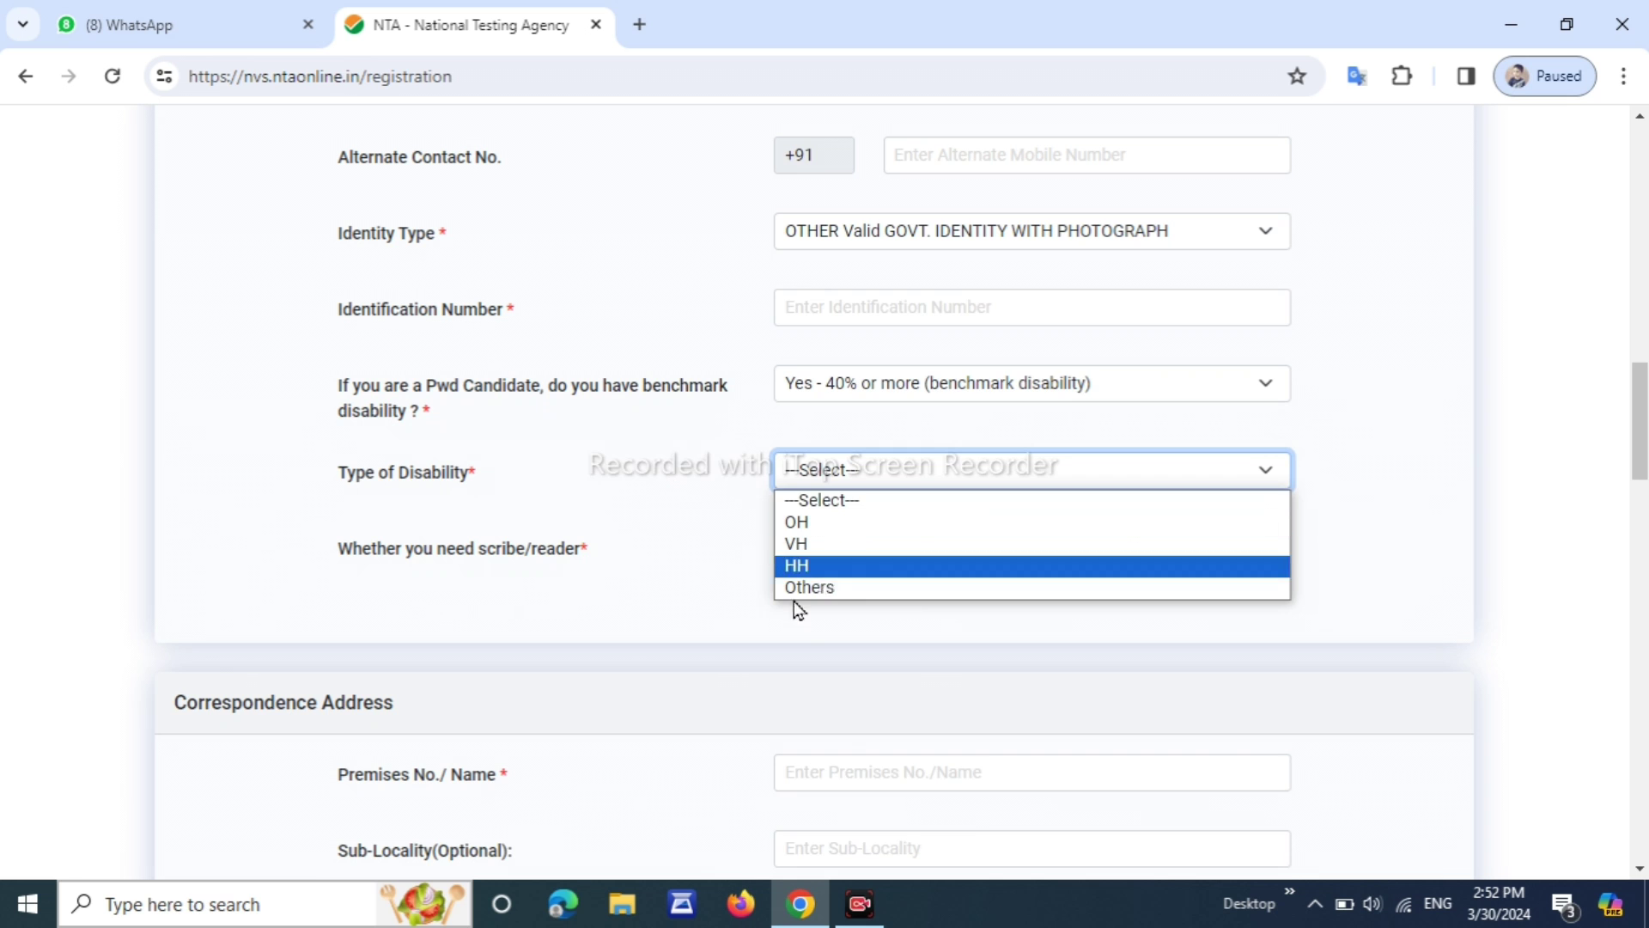
click(844, 383)
click(843, 384)
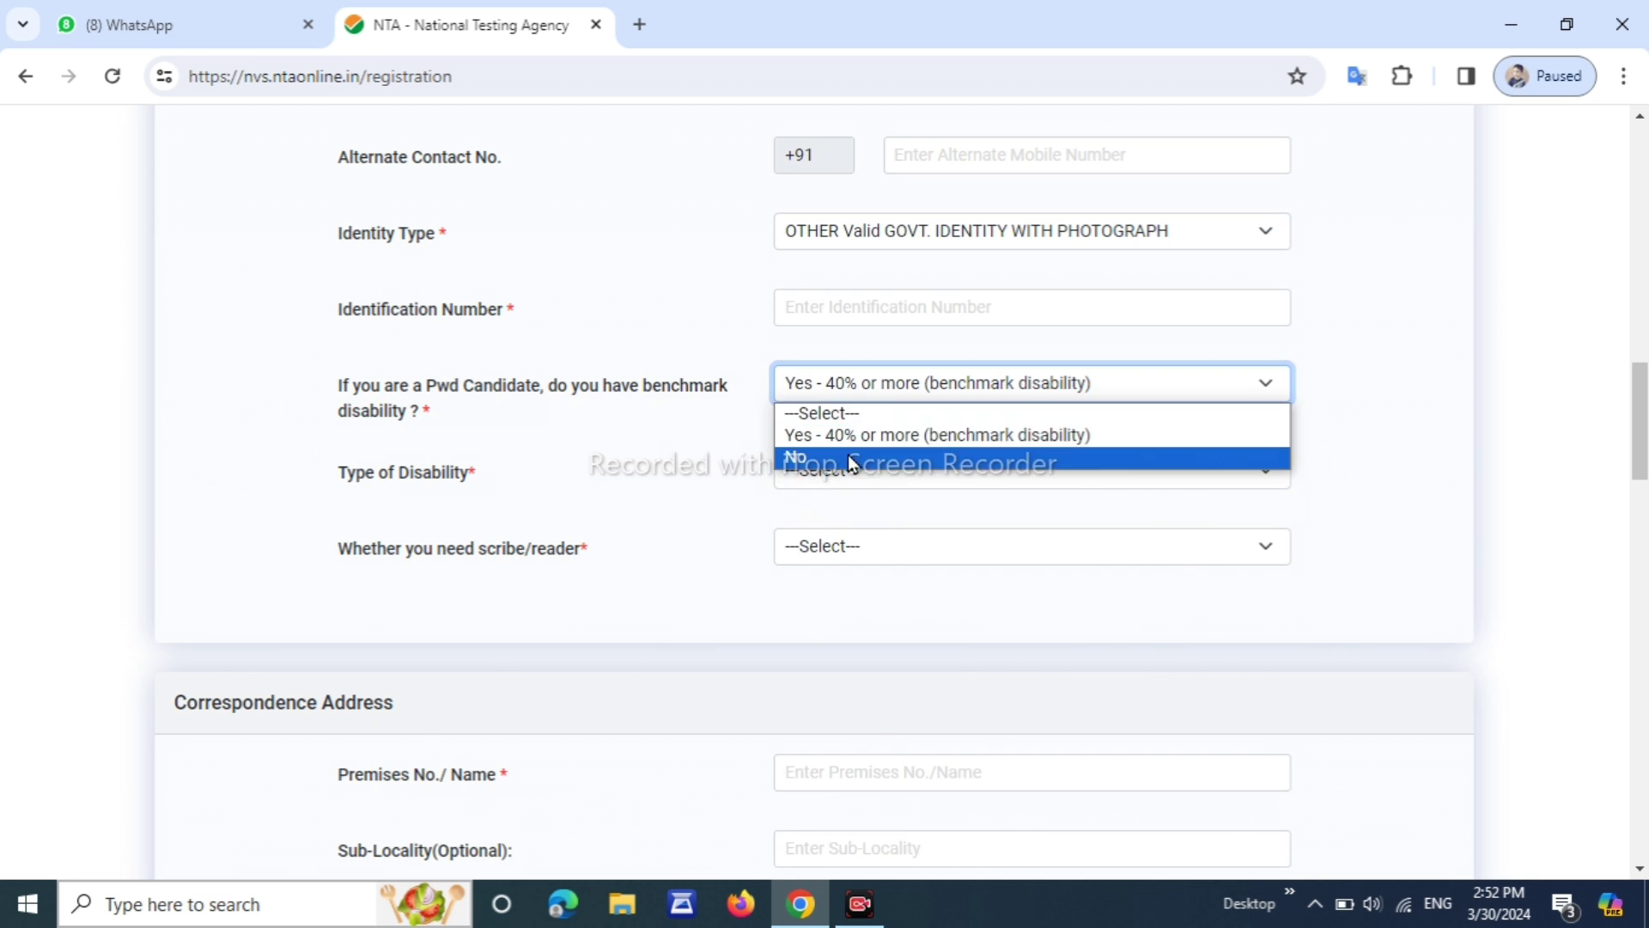
click(848, 456)
click(745, 455)
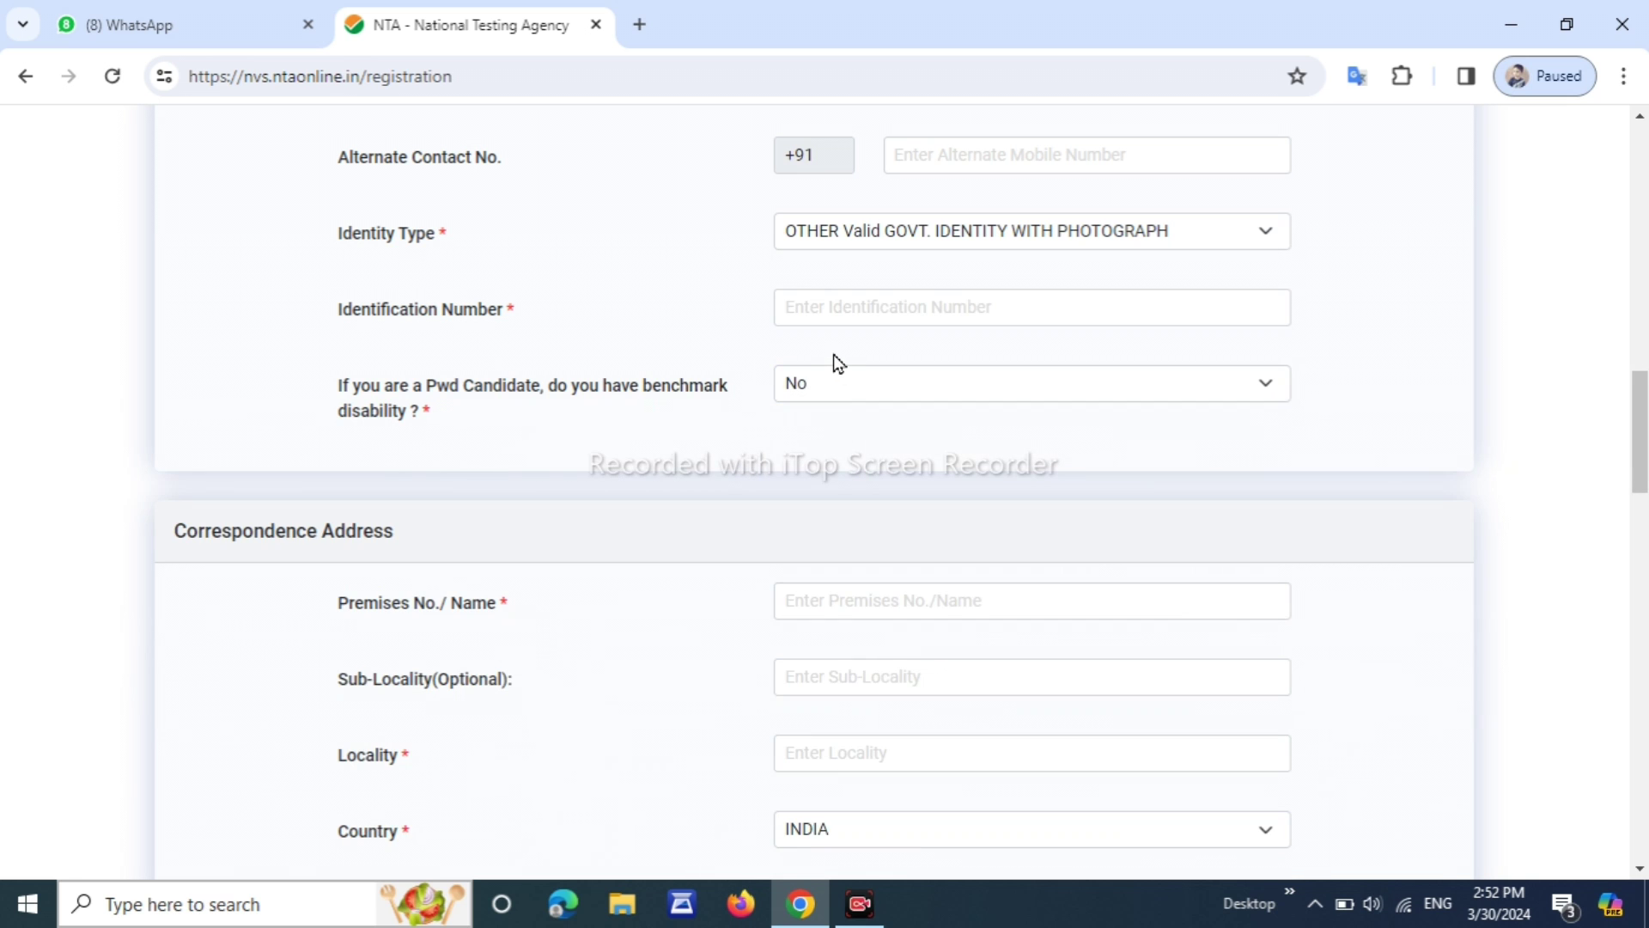
Scroll through the Correspondence Address fields: Premises No./Name, Country and State
scroll(833, 354, down, 3)
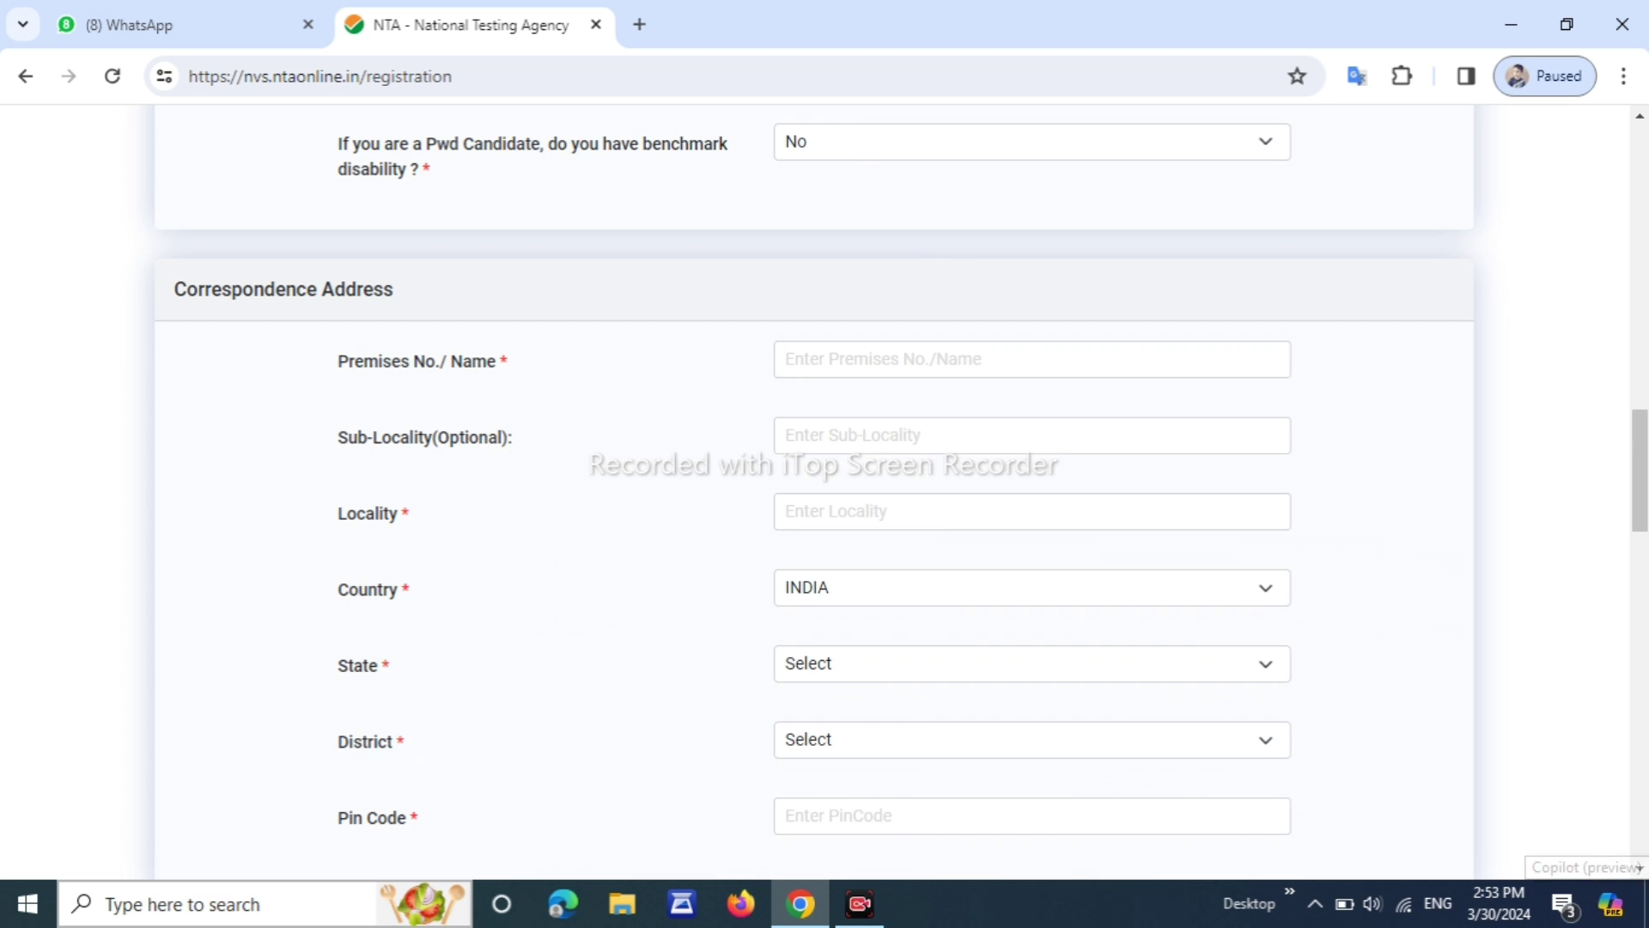
drag(351, 361, 519, 368)
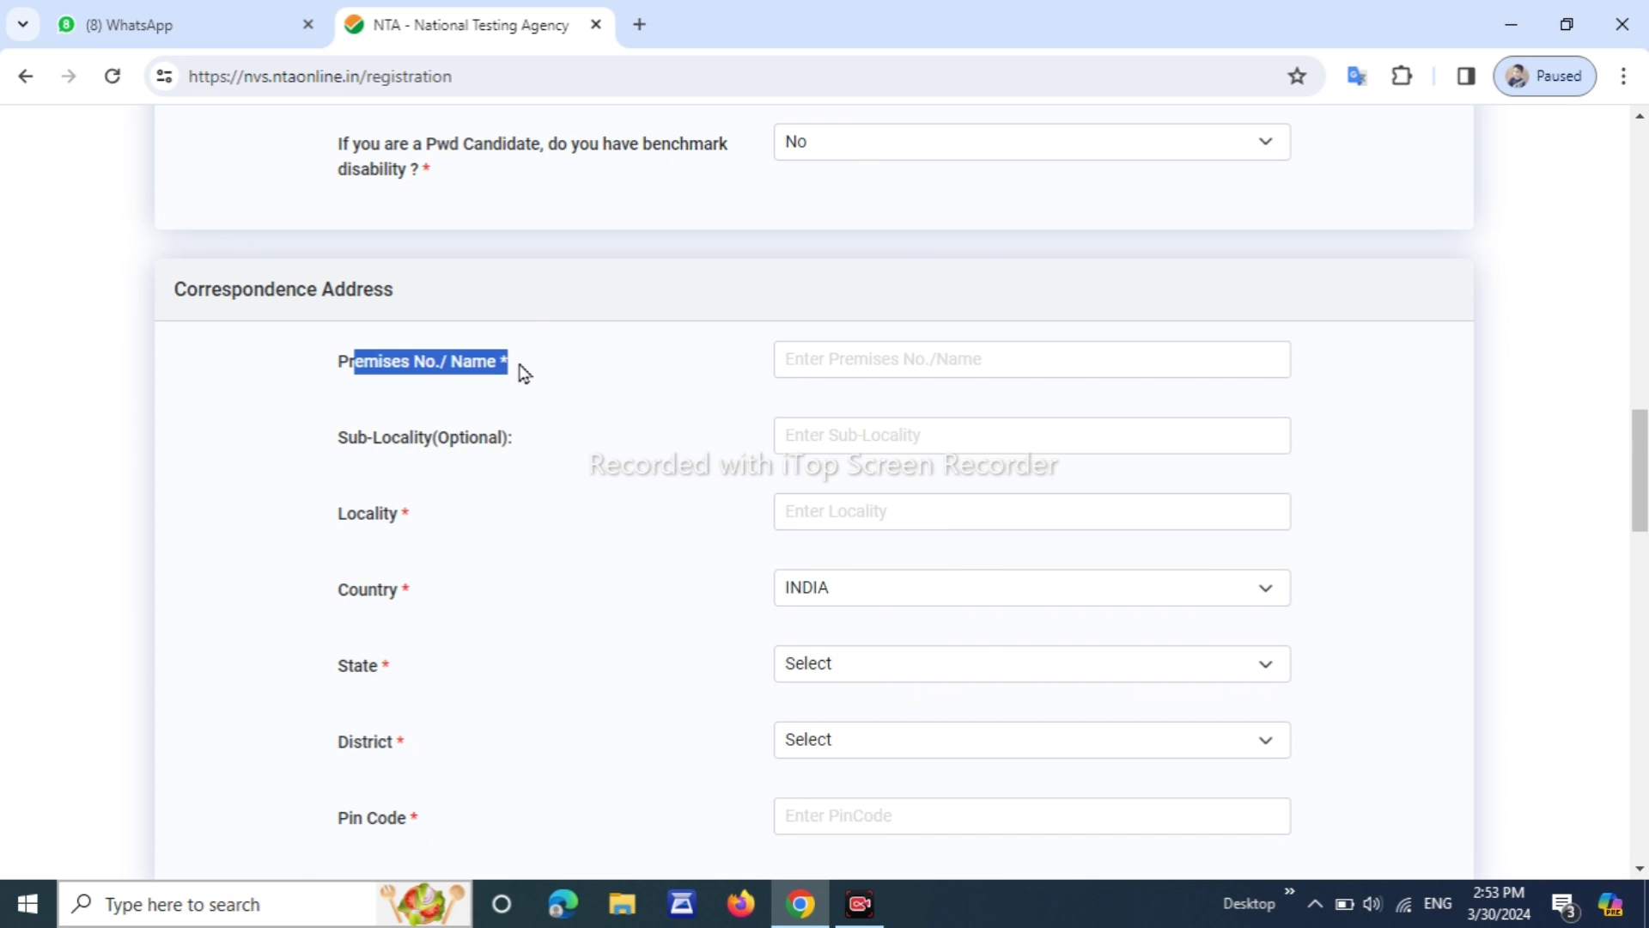
click(593, 378)
scroll(919, 370, down, 1)
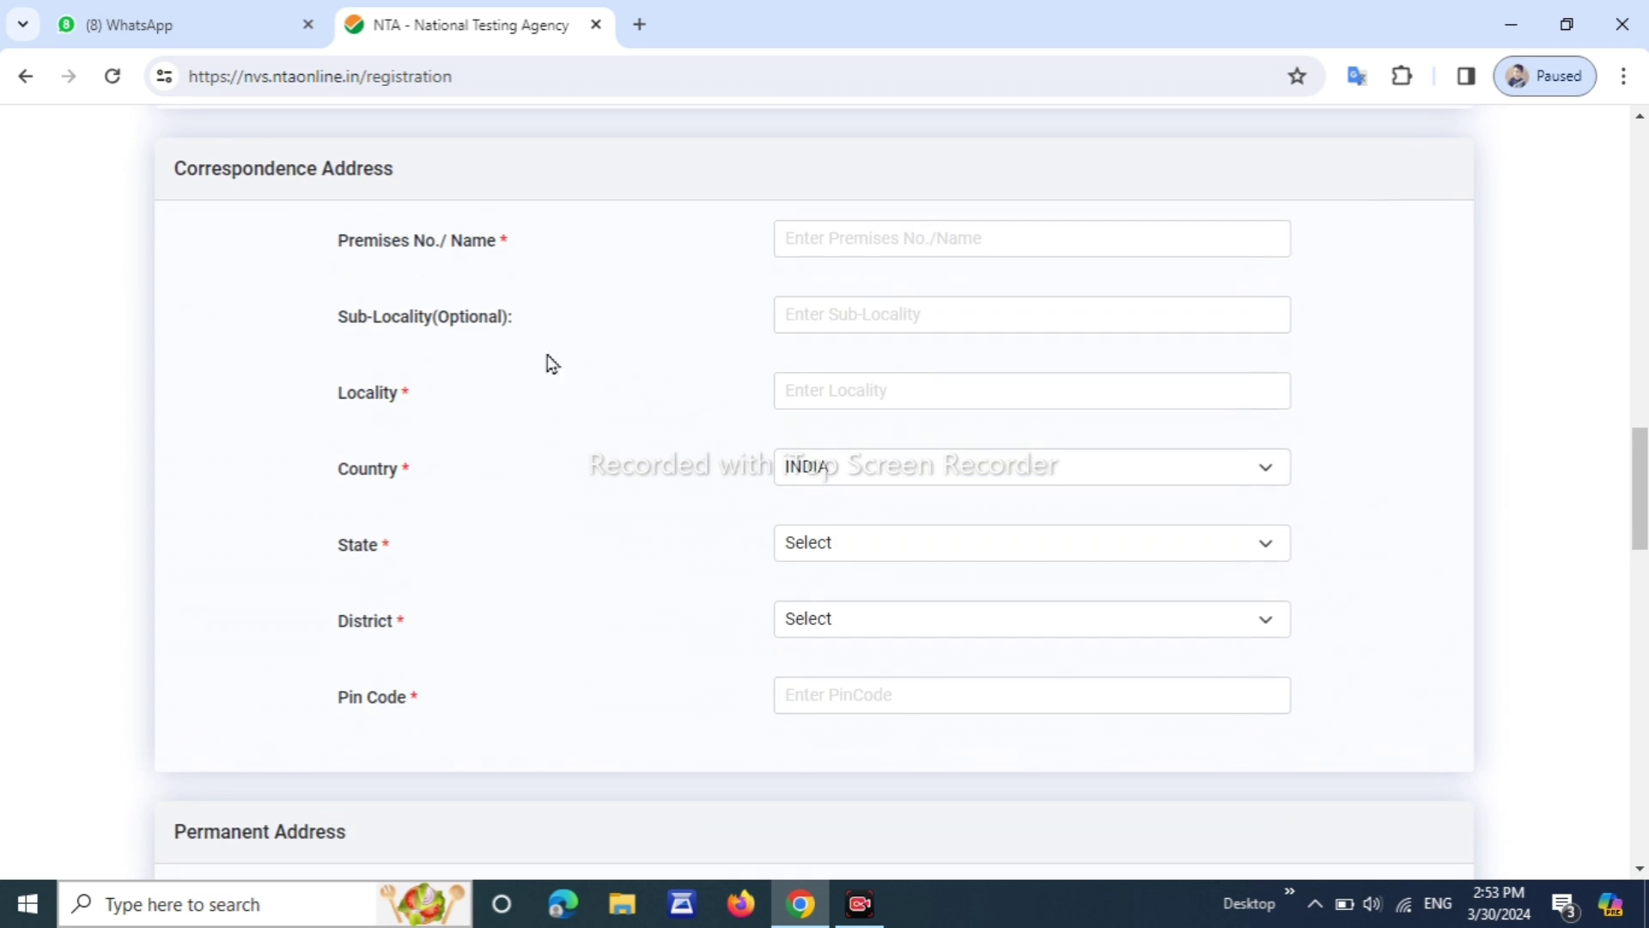
drag(337, 399, 375, 404)
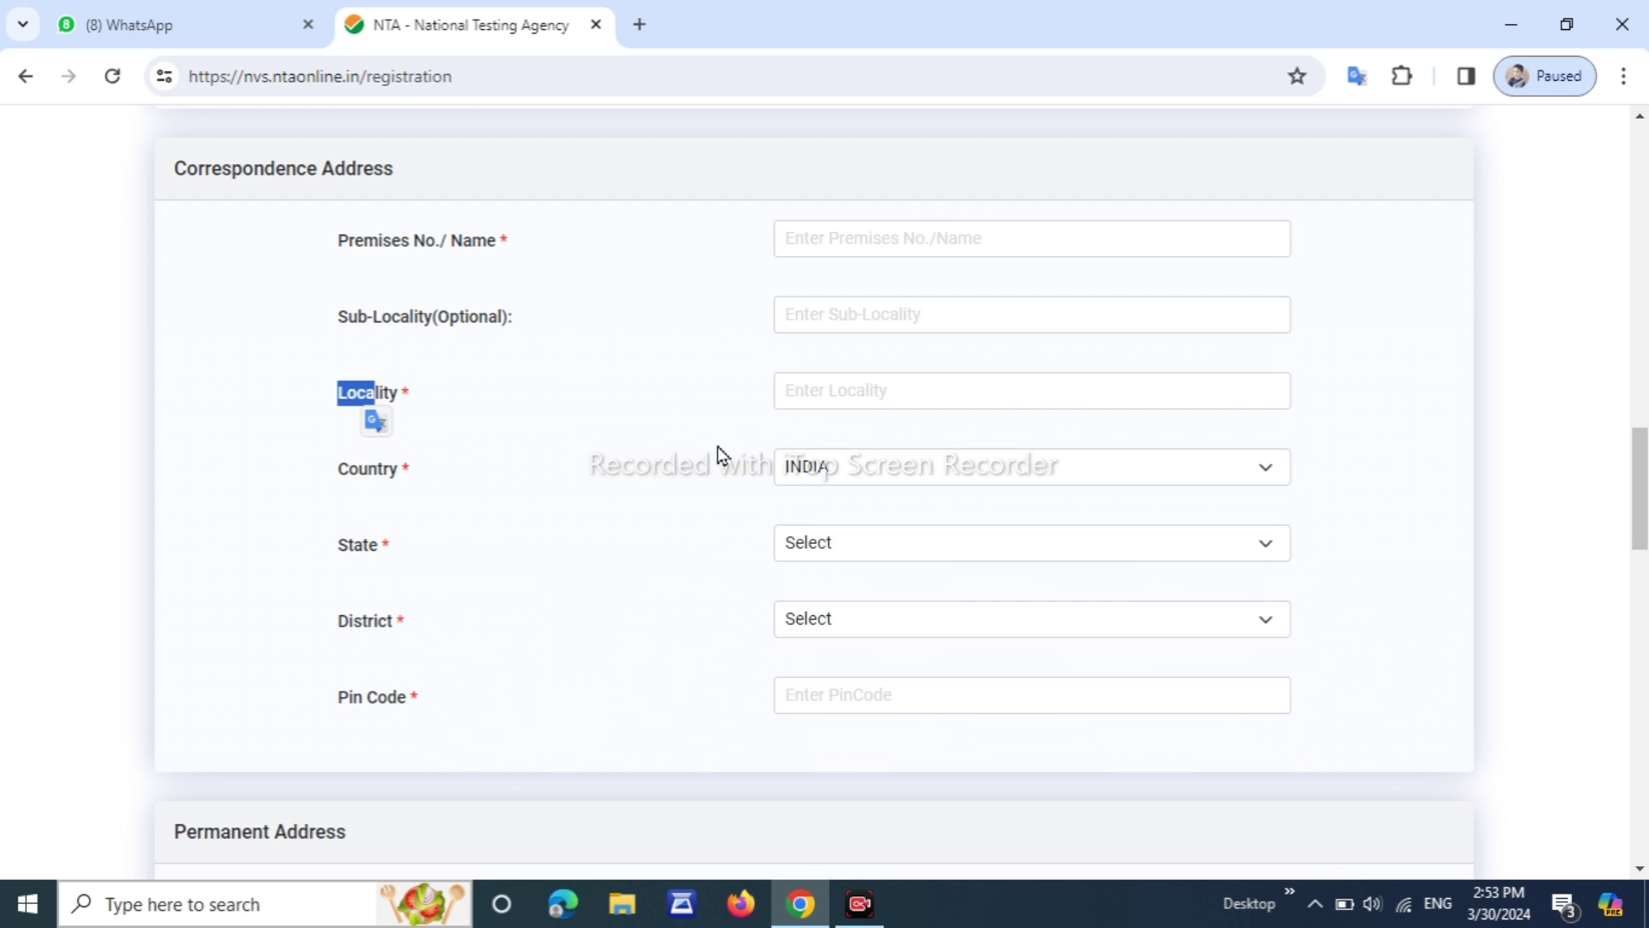
drag(338, 471, 376, 474)
drag(324, 580, 426, 561)
Set the correspondence State to MAHARASHTRA, leave District unselected, and scroll to Permanent Address
click(1108, 556)
scroll(945, 331, down, 5)
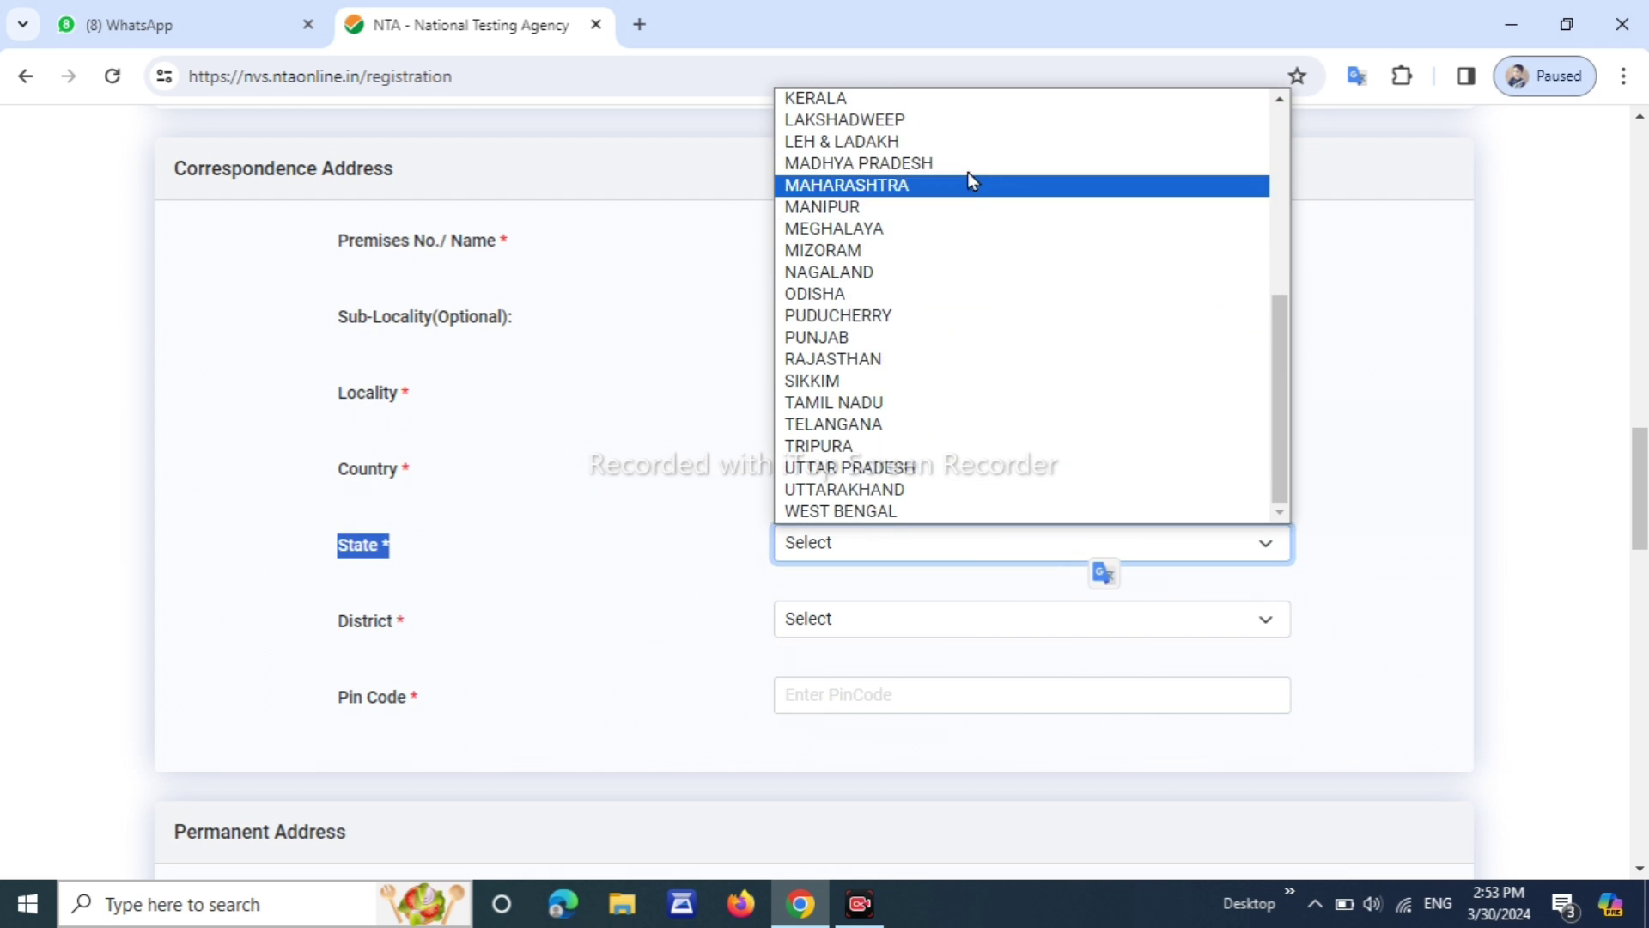
click(969, 179)
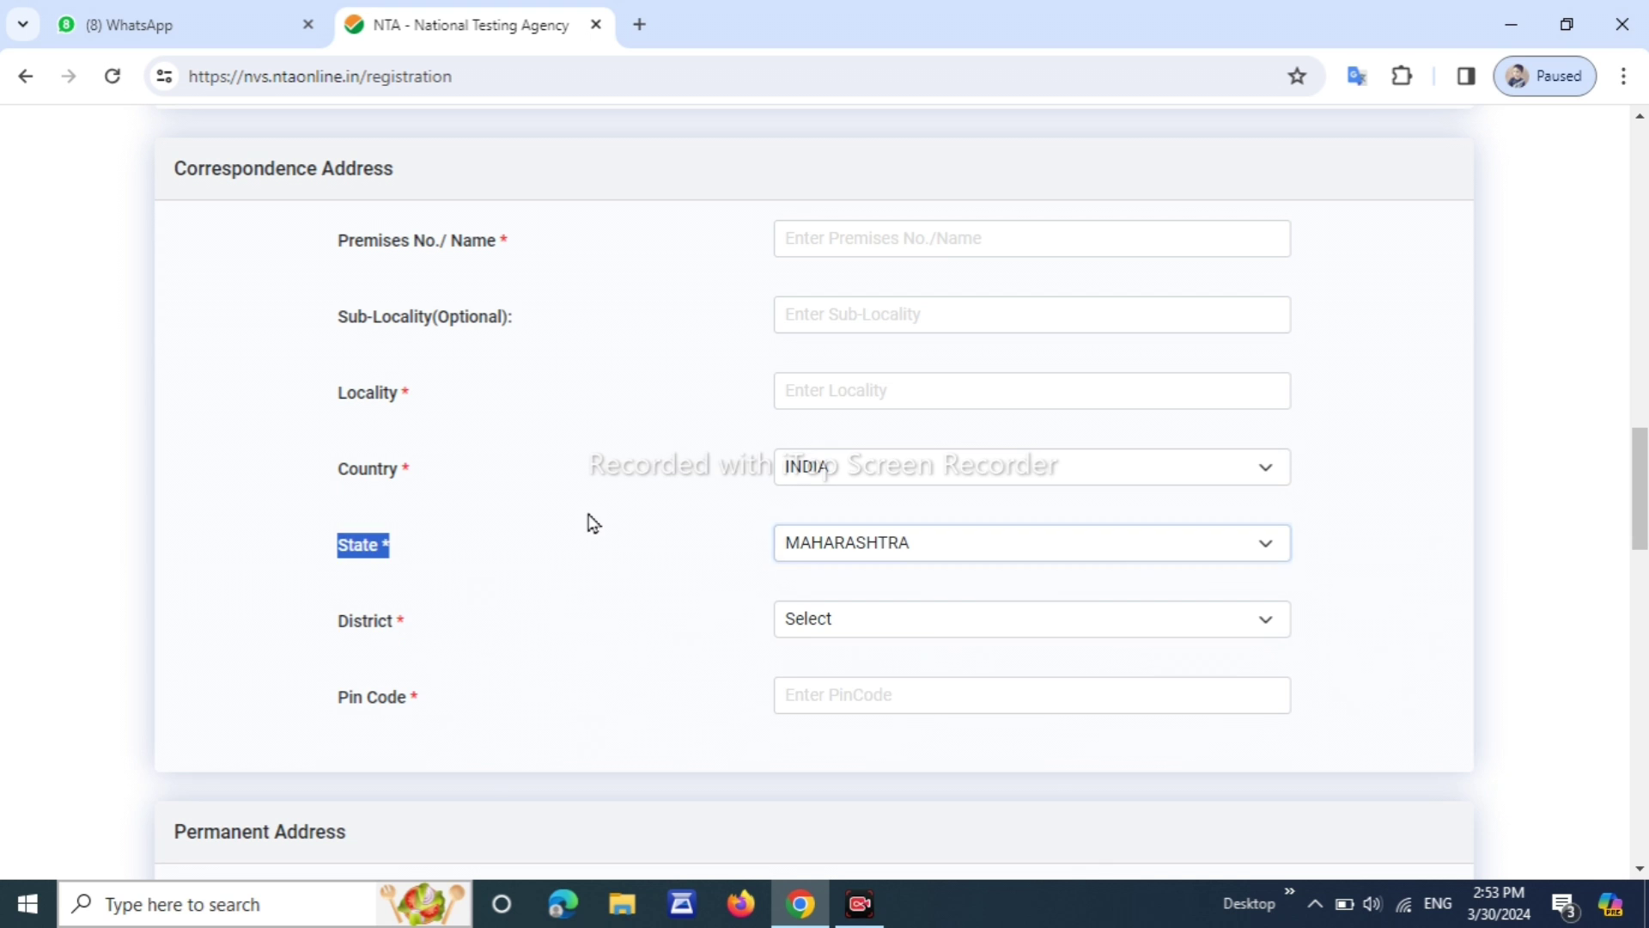
drag(238, 668, 421, 632)
click(976, 622)
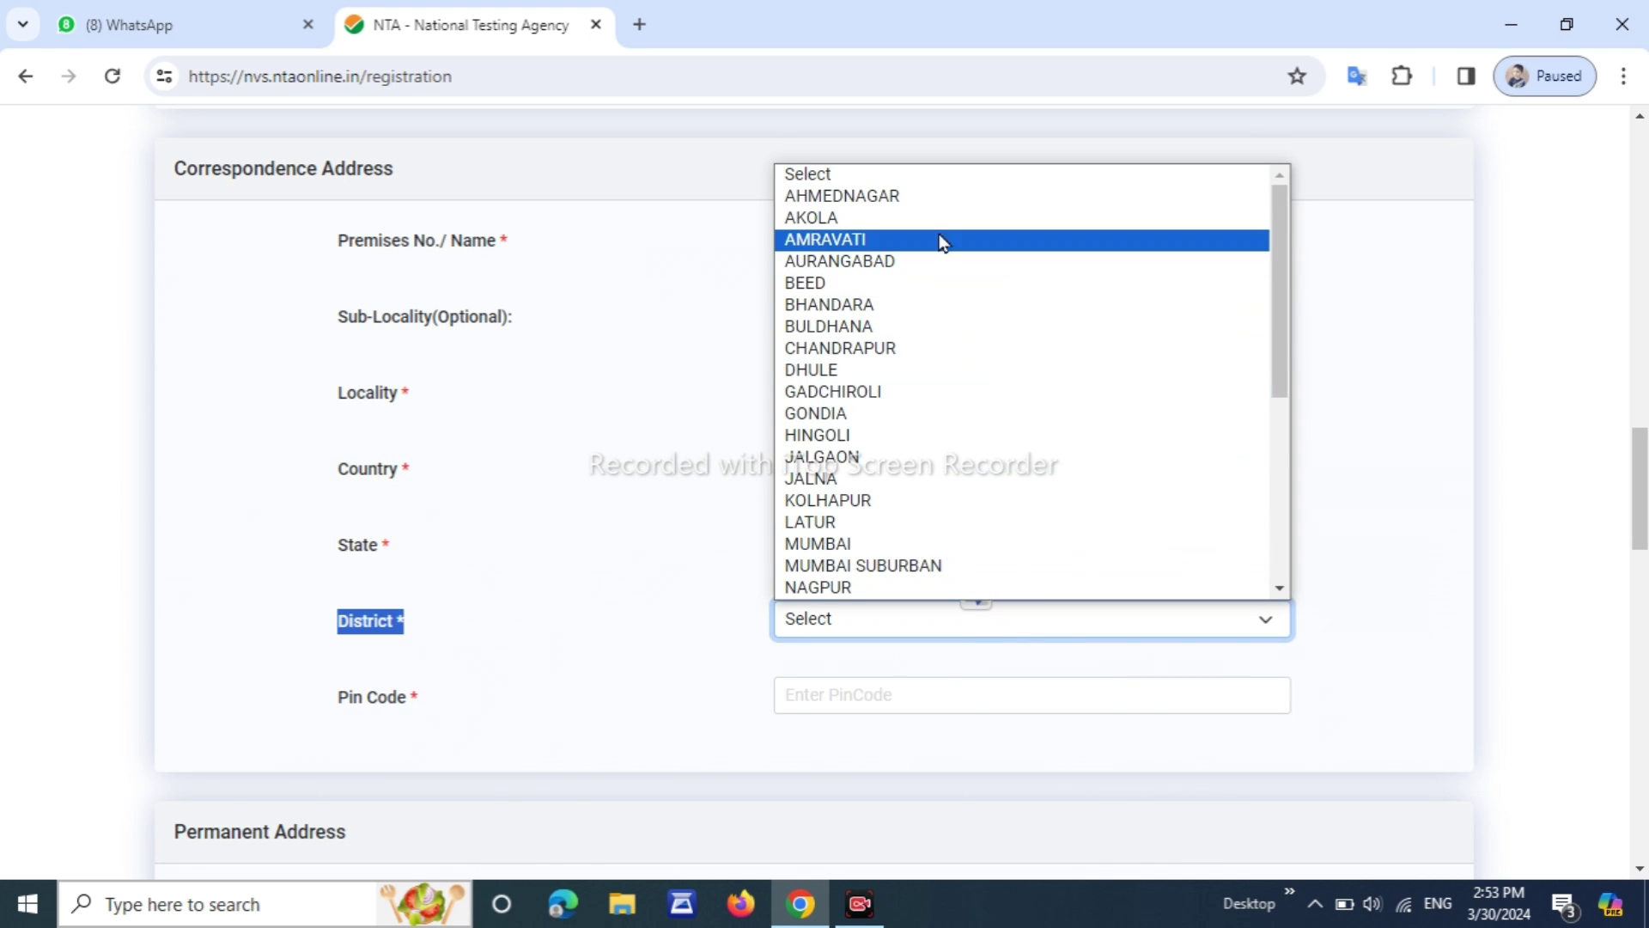
click(668, 397)
drag(331, 694, 387, 696)
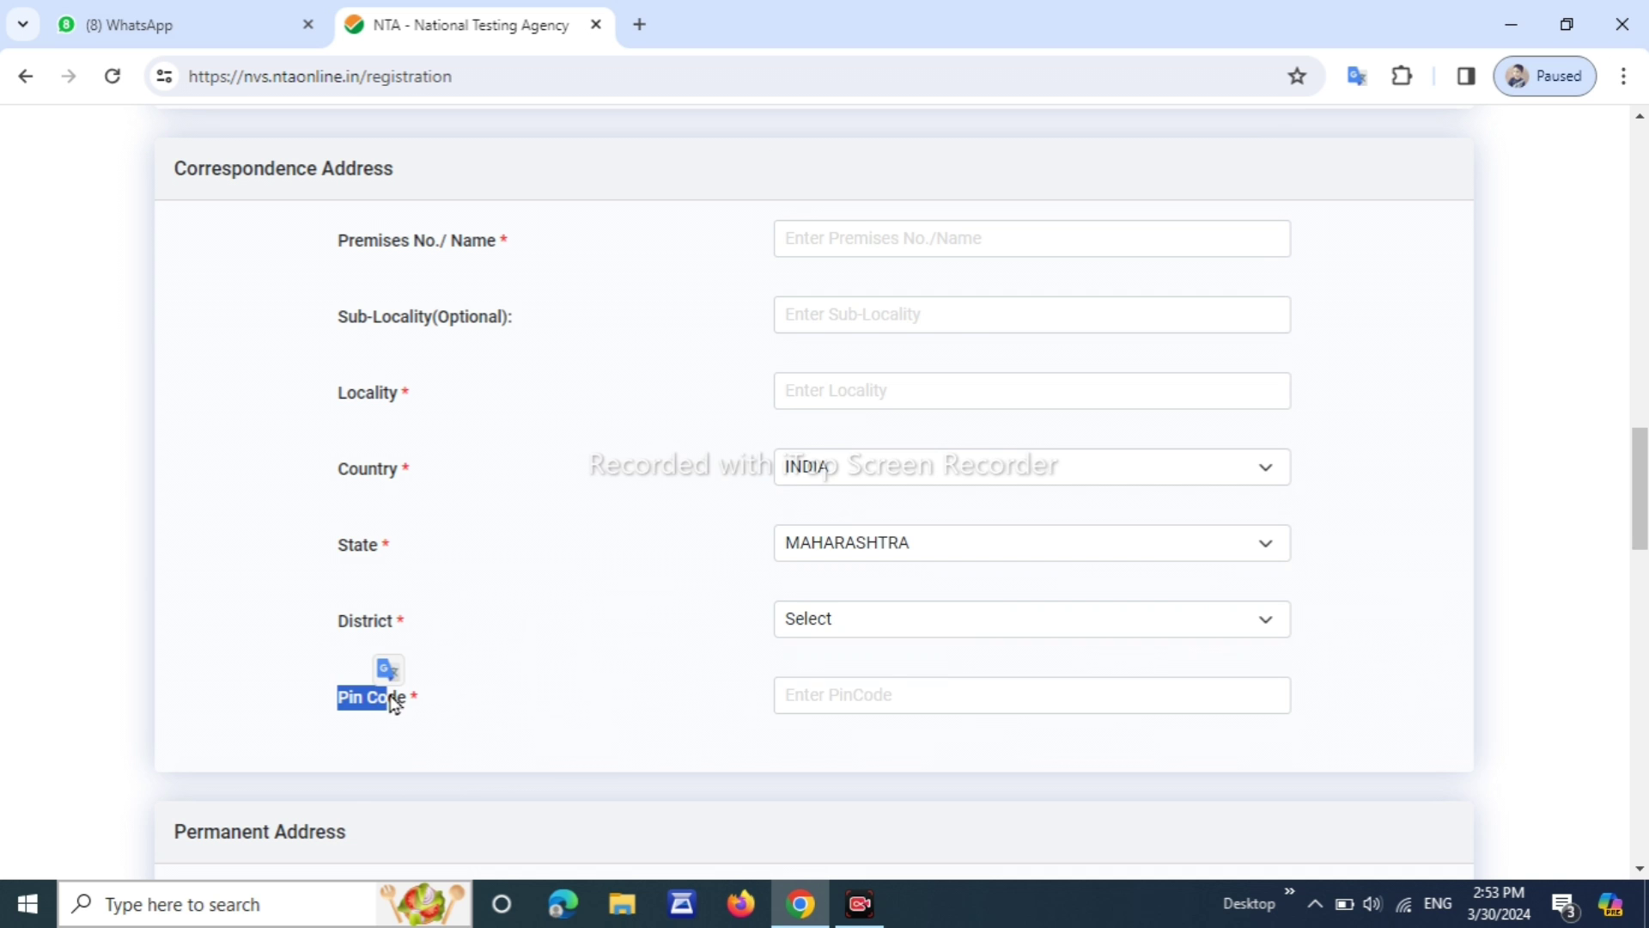
scroll(592, 646, down, 3)
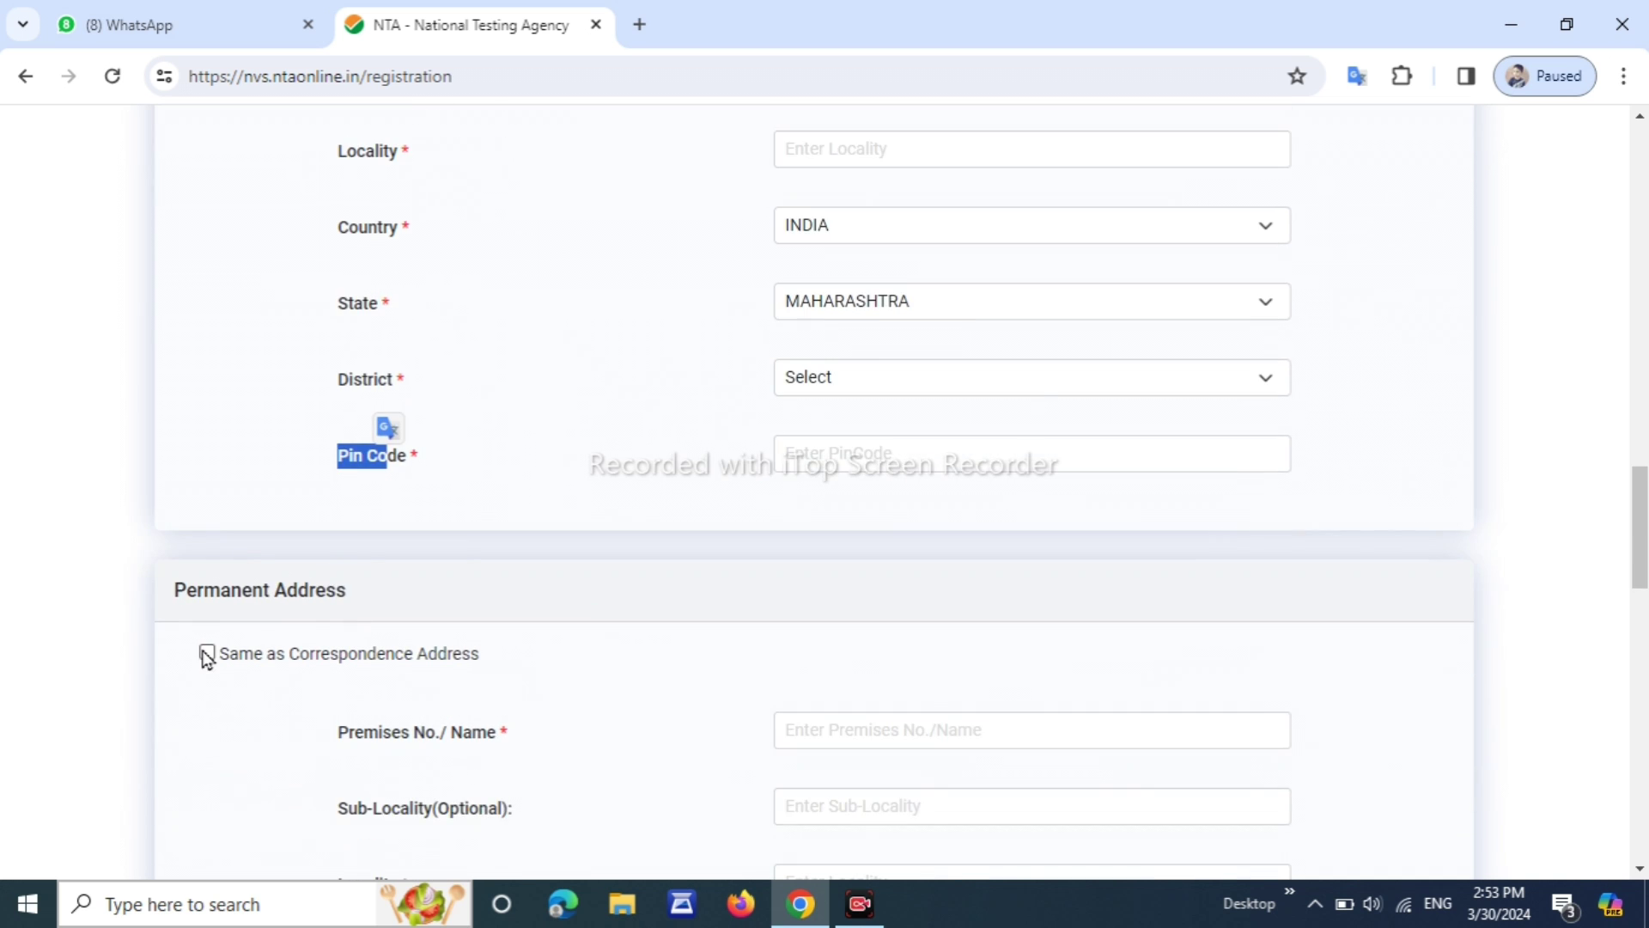
click(334, 735)
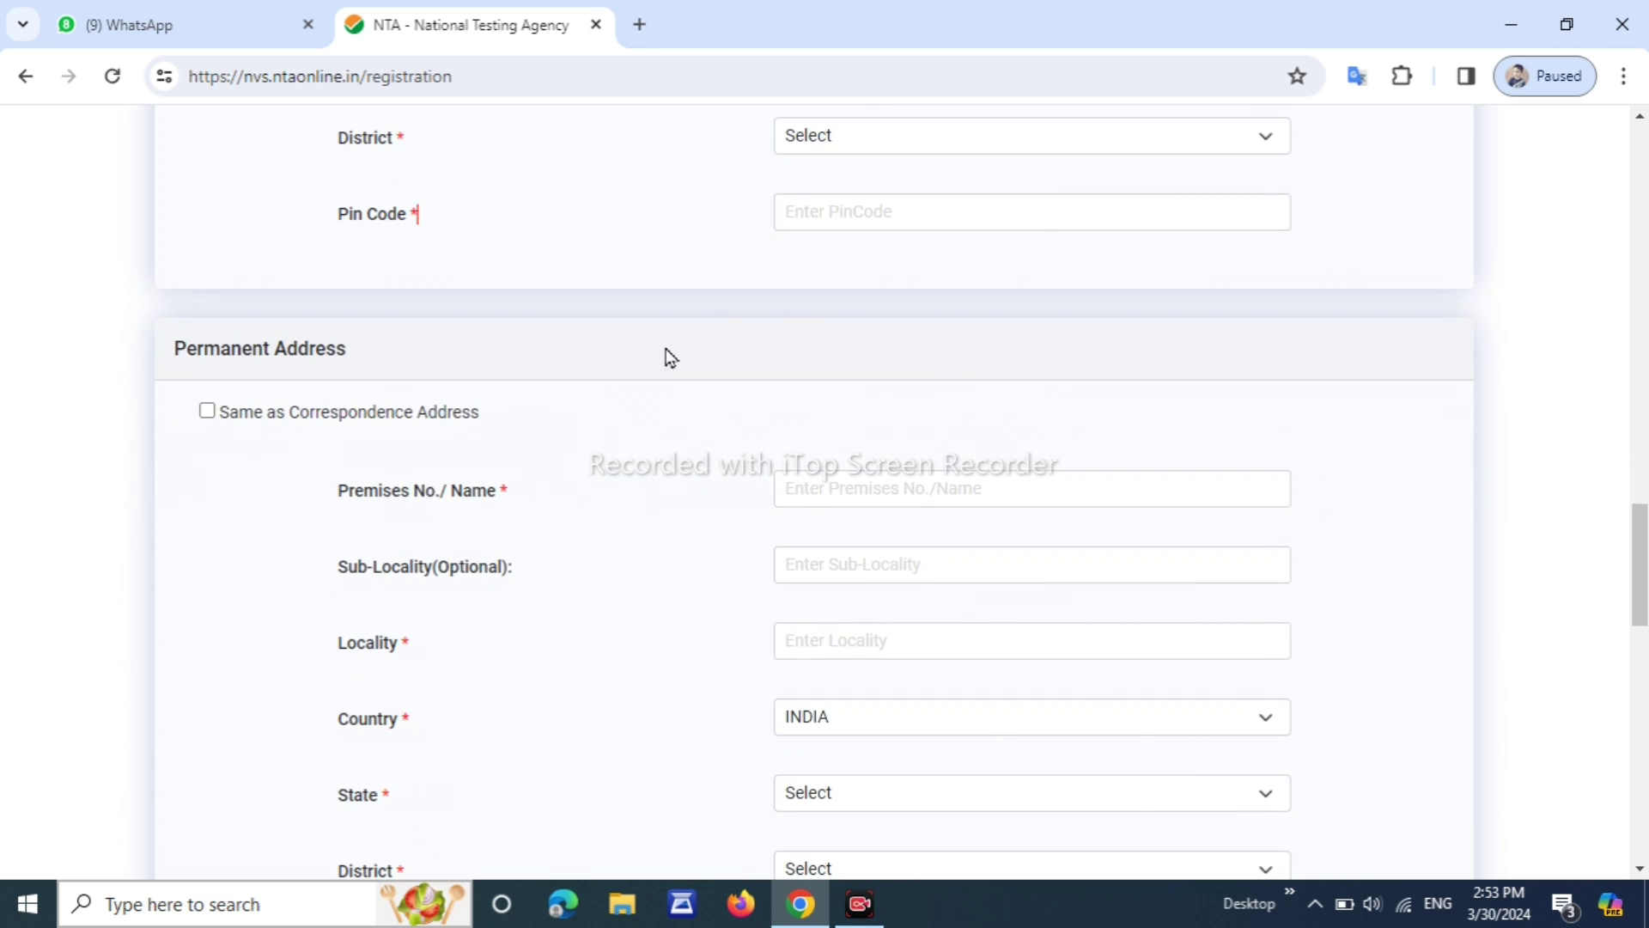
Review the password rules for numbers and special characters and the Confirm Password field
scroll(696, 483, down, 10)
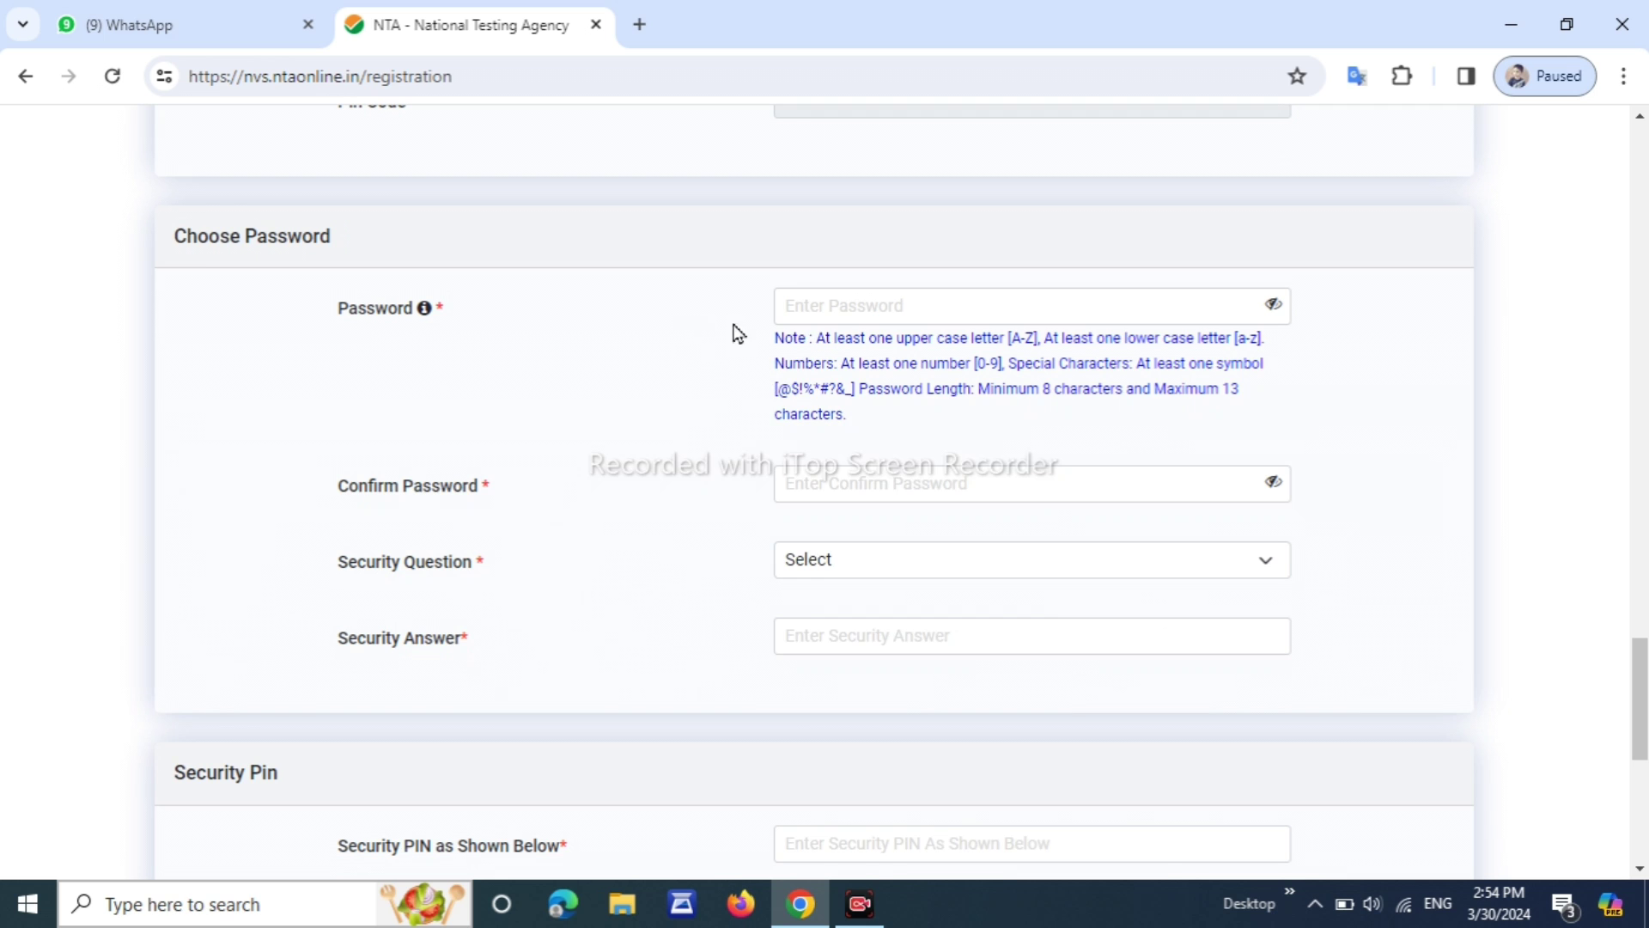
drag(826, 362, 862, 392)
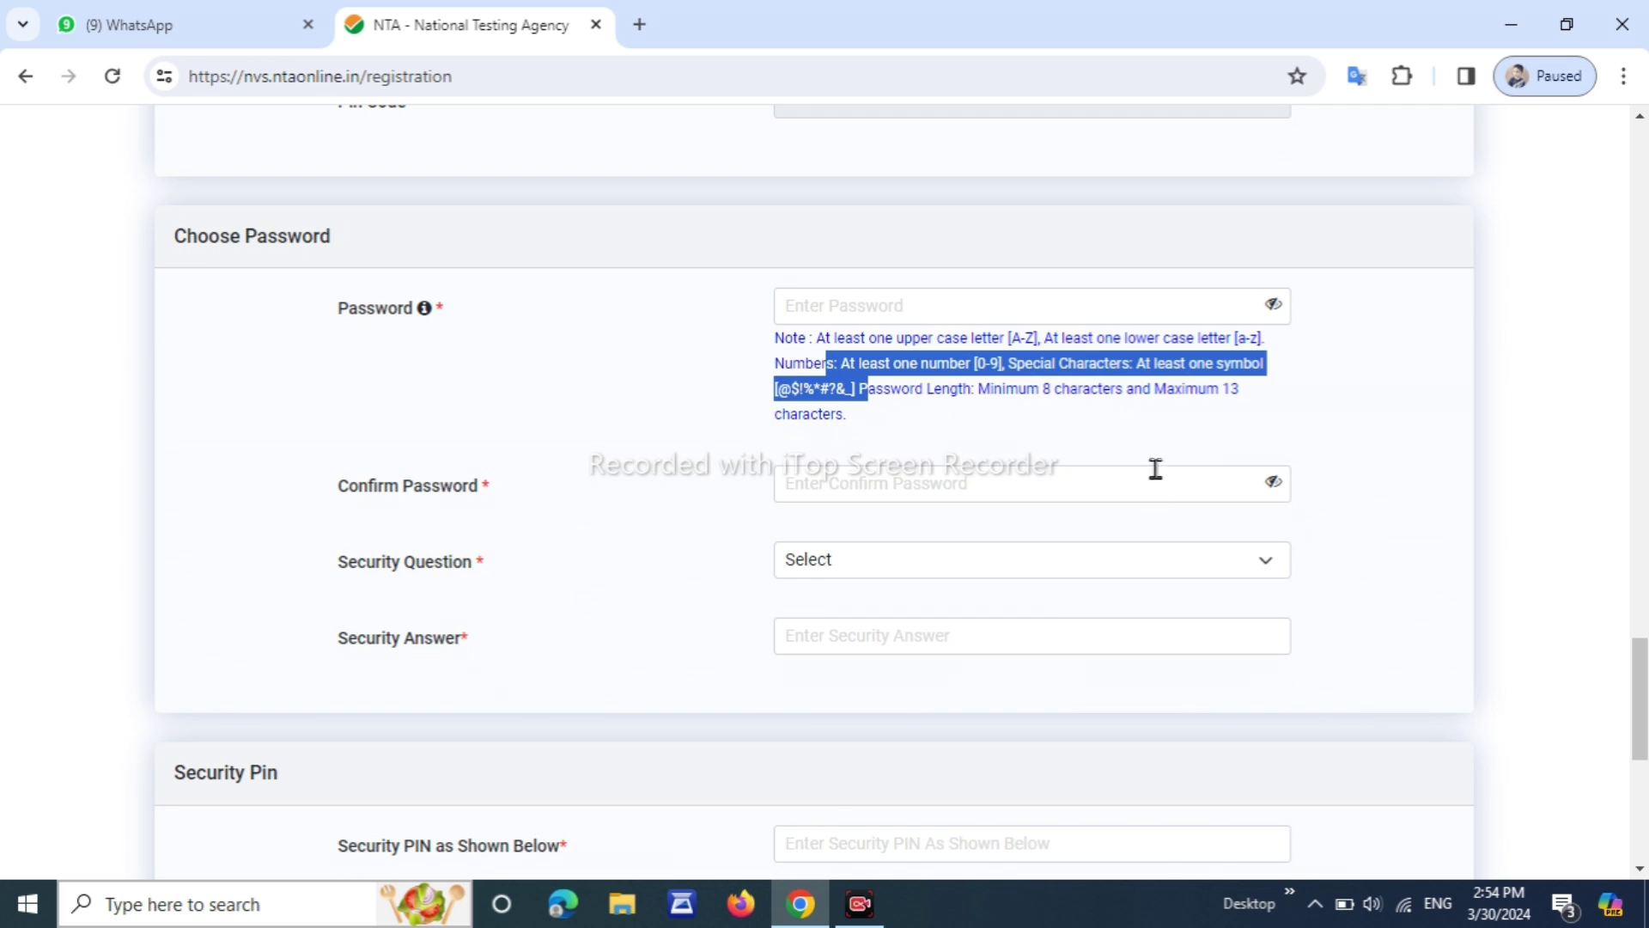
click(1151, 421)
drag(1006, 365, 1089, 366)
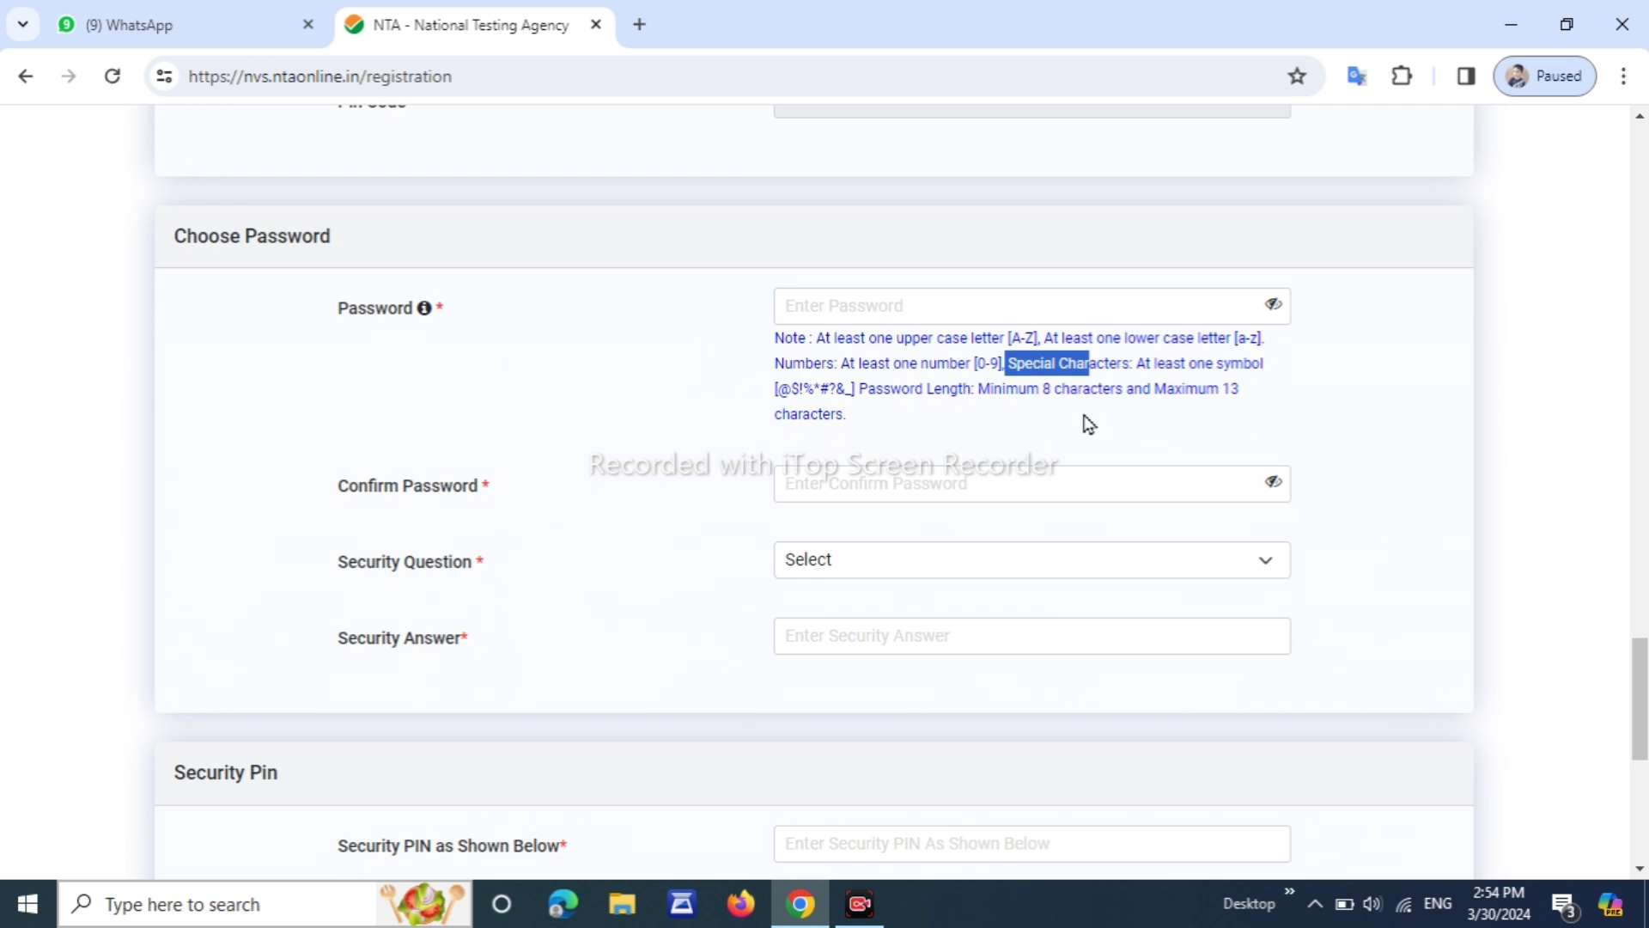
click(837, 320)
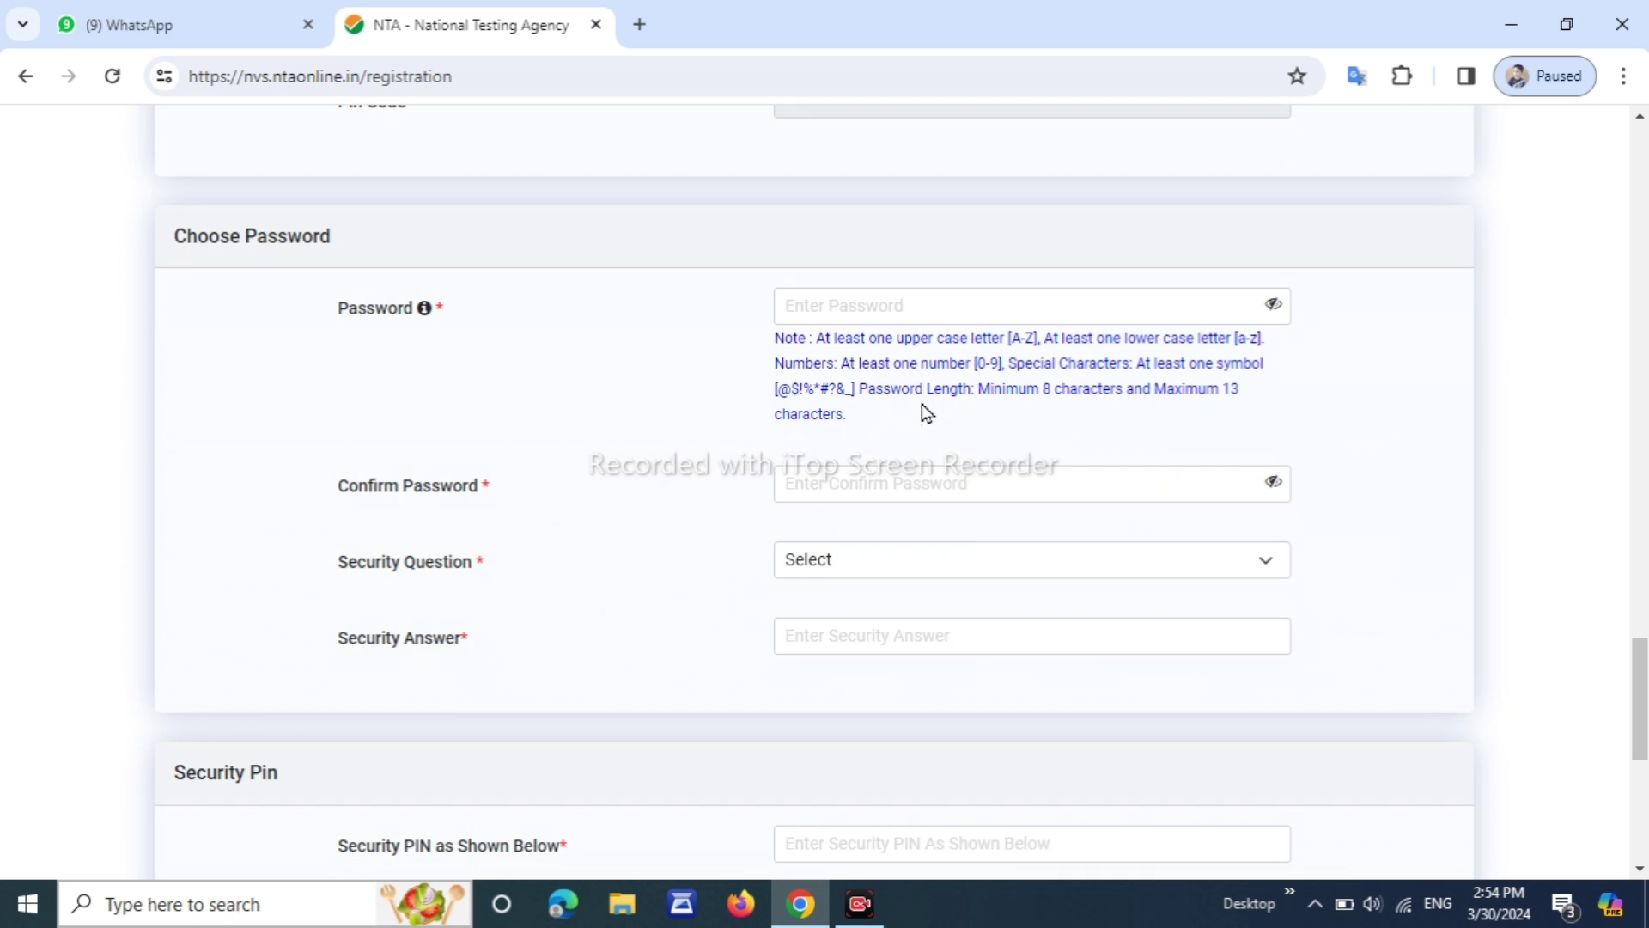
drag(284, 478, 437, 486)
click(634, 463)
Choose 'In what city were you born?' as the security question
double_click(335, 564)
click(904, 560)
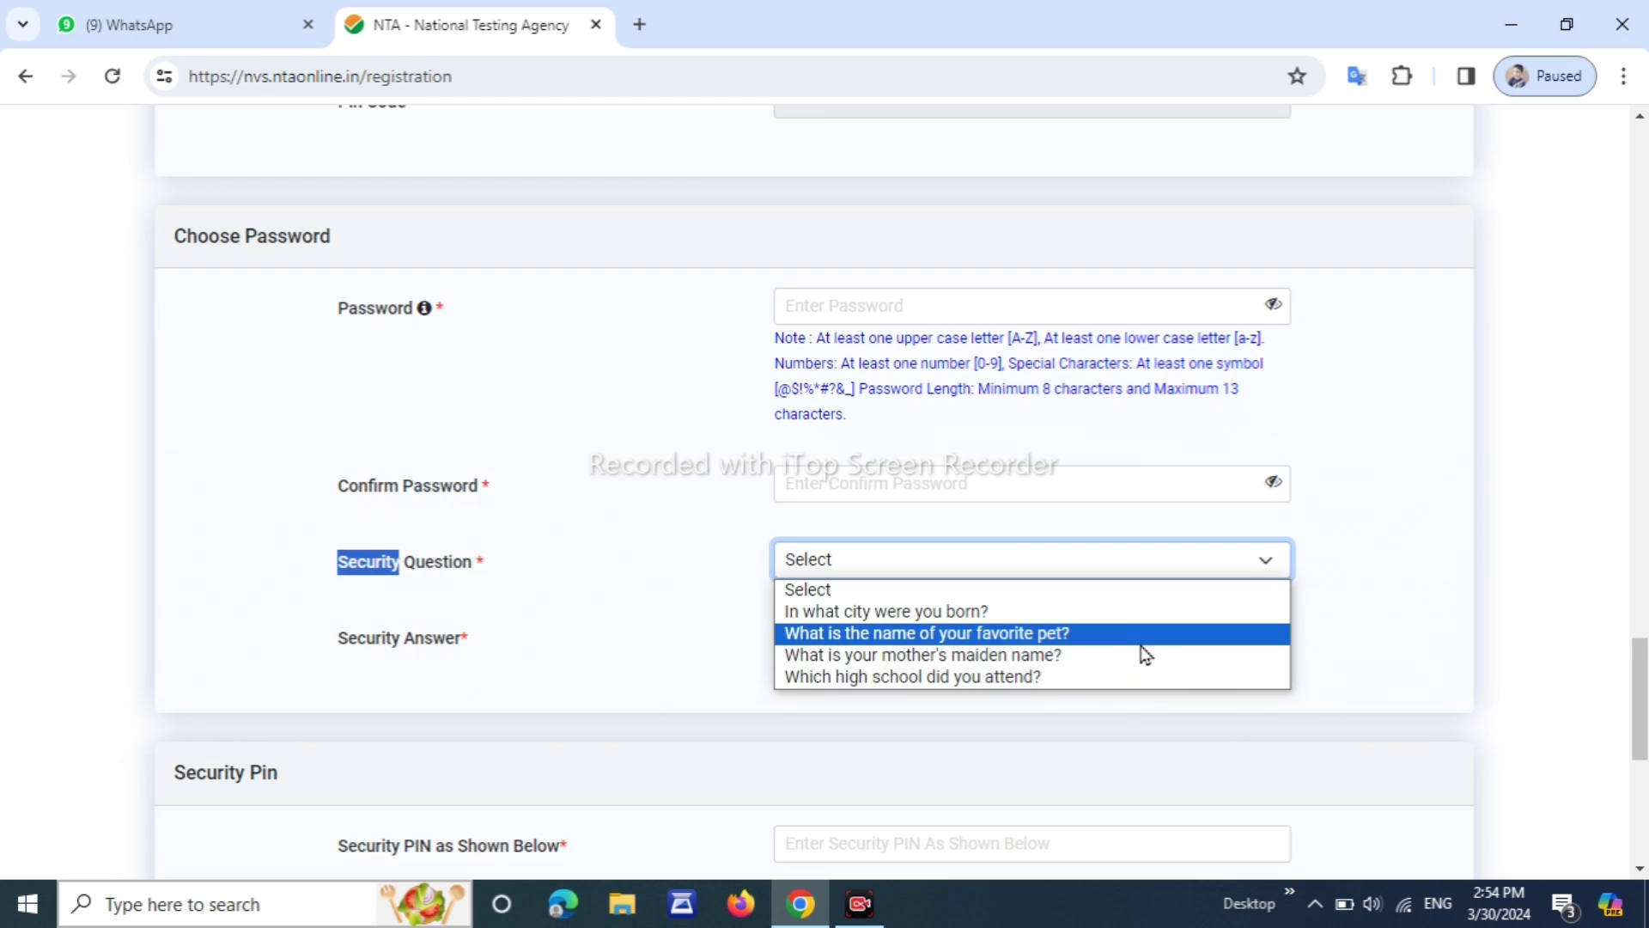
click(1129, 615)
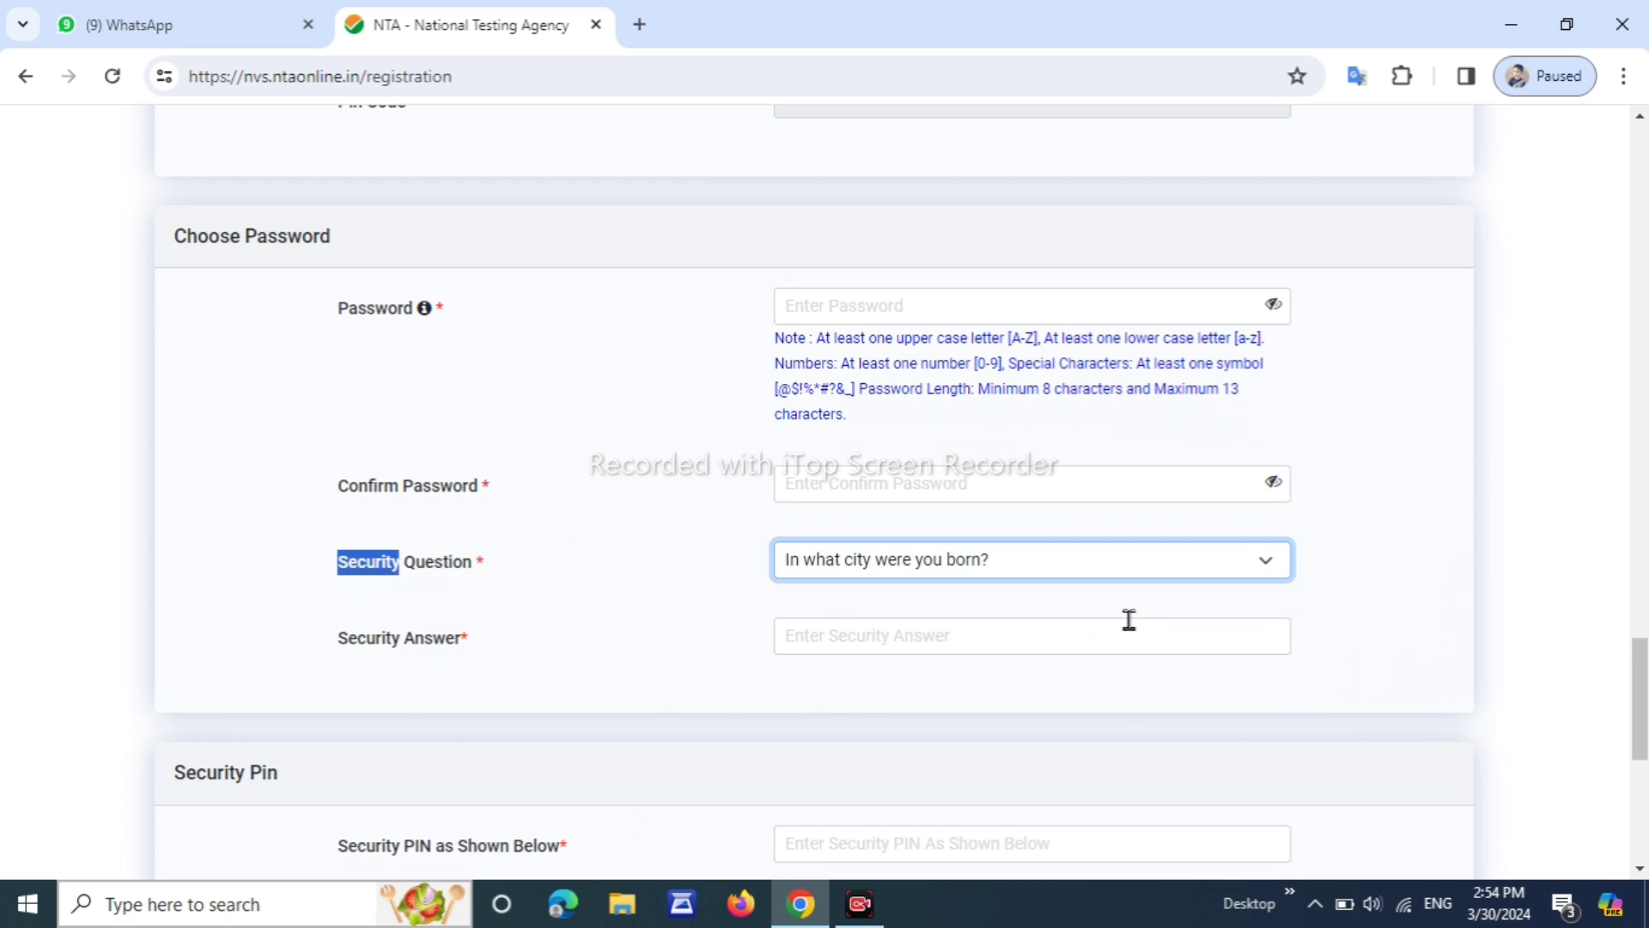
click(446, 685)
drag(347, 645, 424, 648)
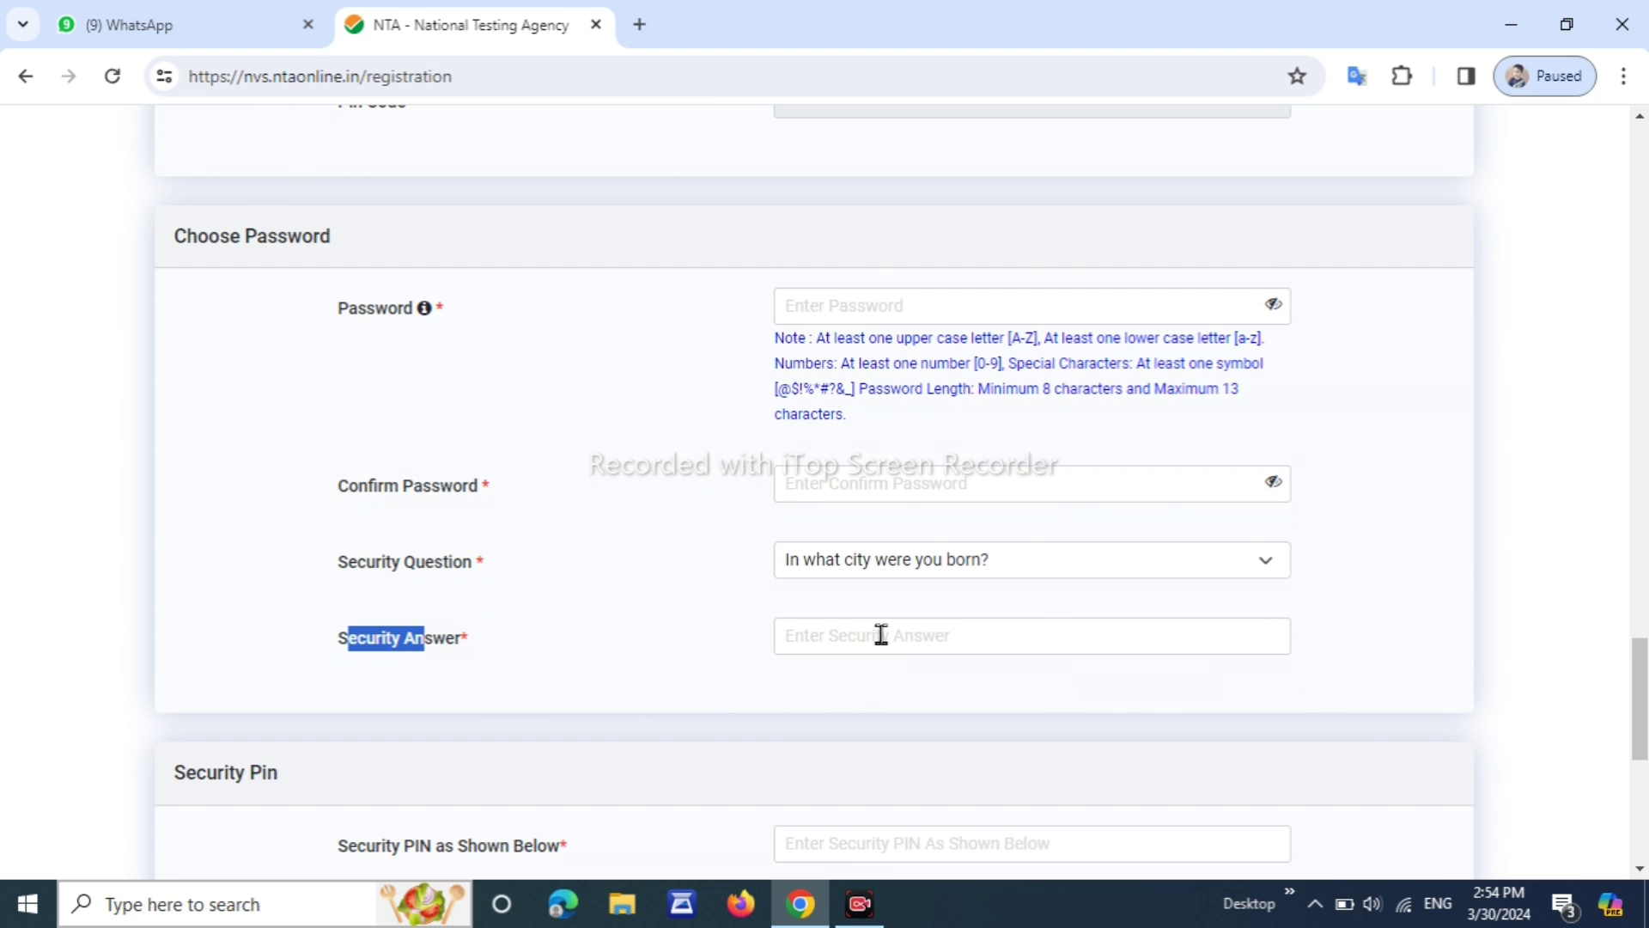
Enter the displayed security PIN, agree to the declaration, and submit the form for preview
scroll(881, 635, down, 7)
click(1081, 207)
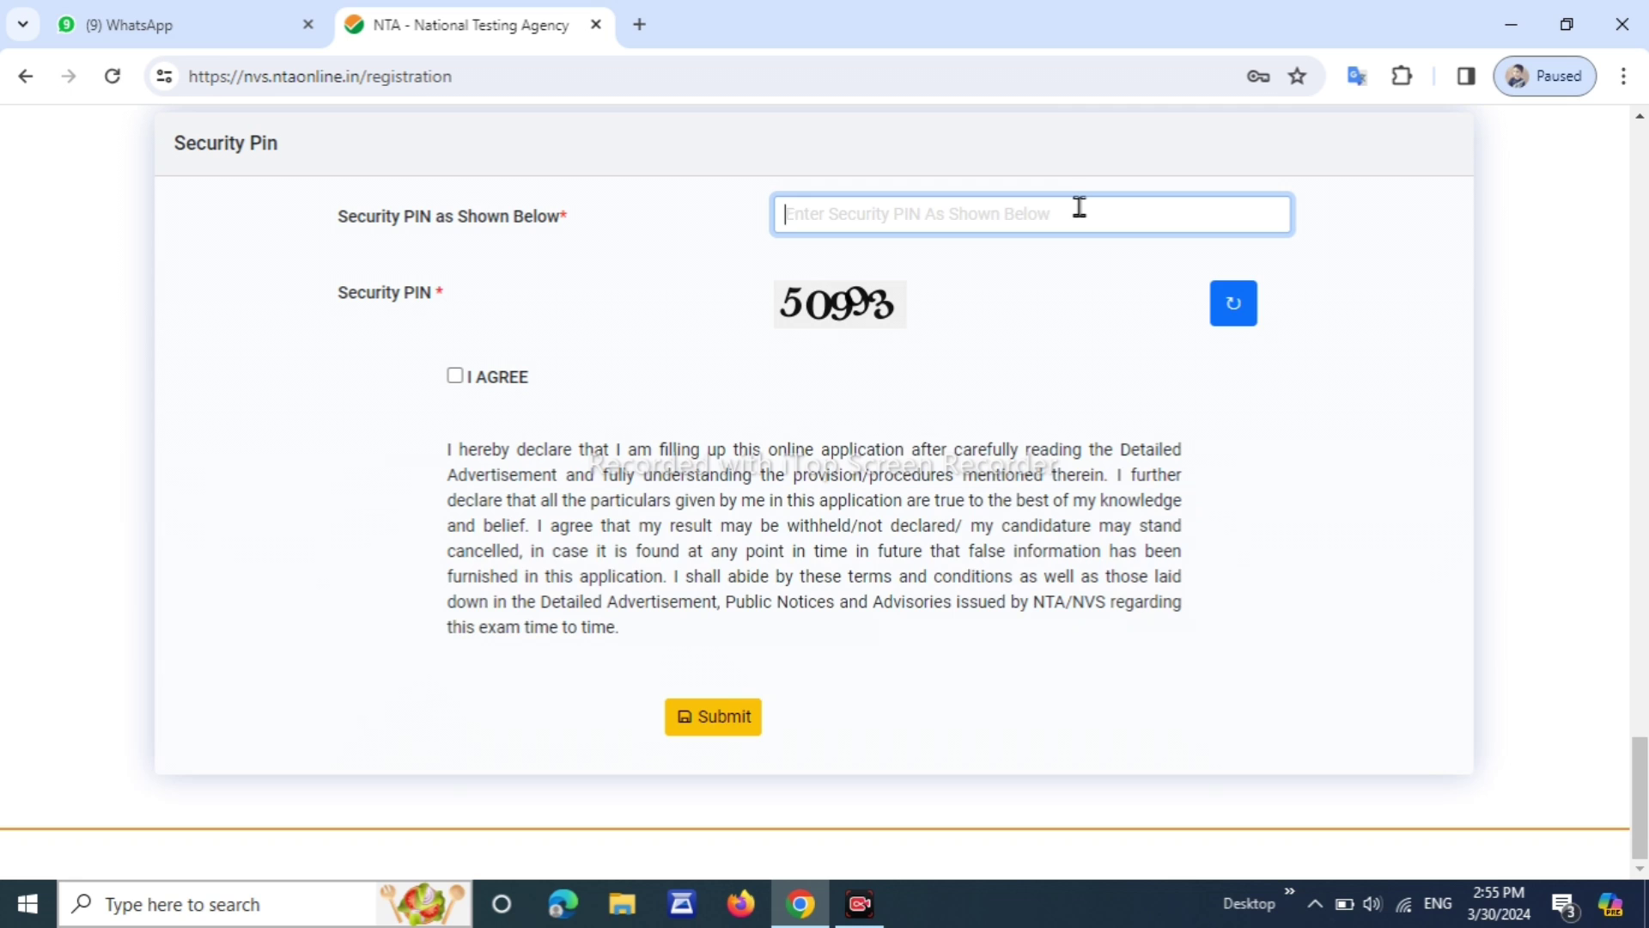
text(50993)
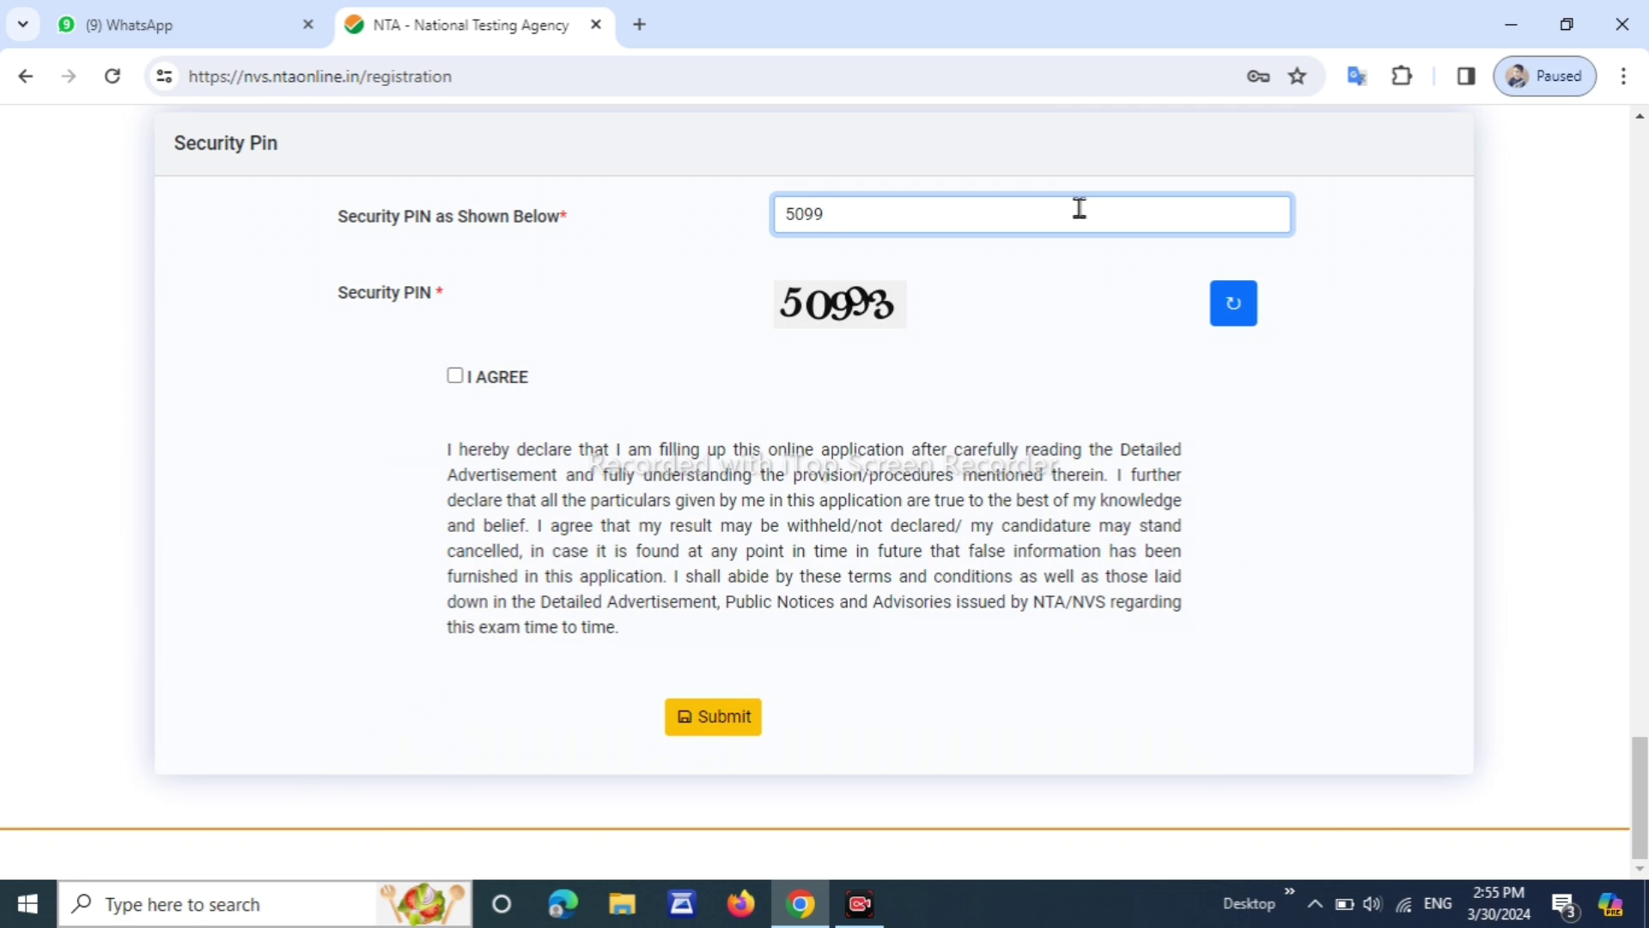
click(454, 376)
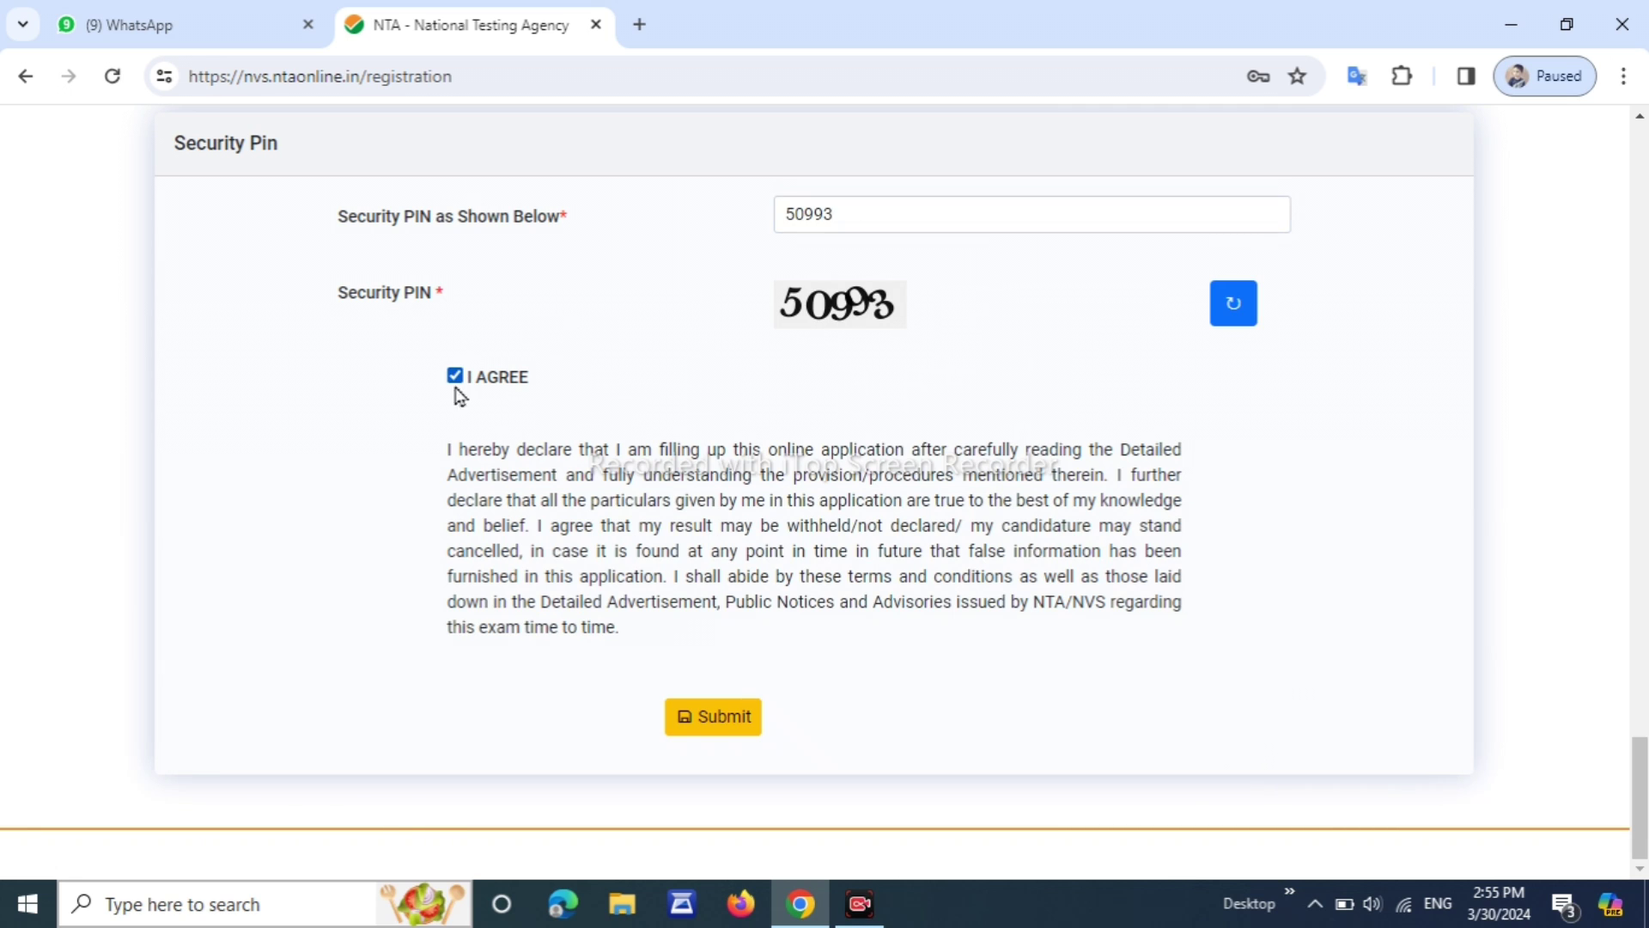
click(692, 718)
Confirm Name, Father's Name, Mother's Name, DOB, Mobile and Email, and tick I AGREE
scroll(893, 498, down, 3)
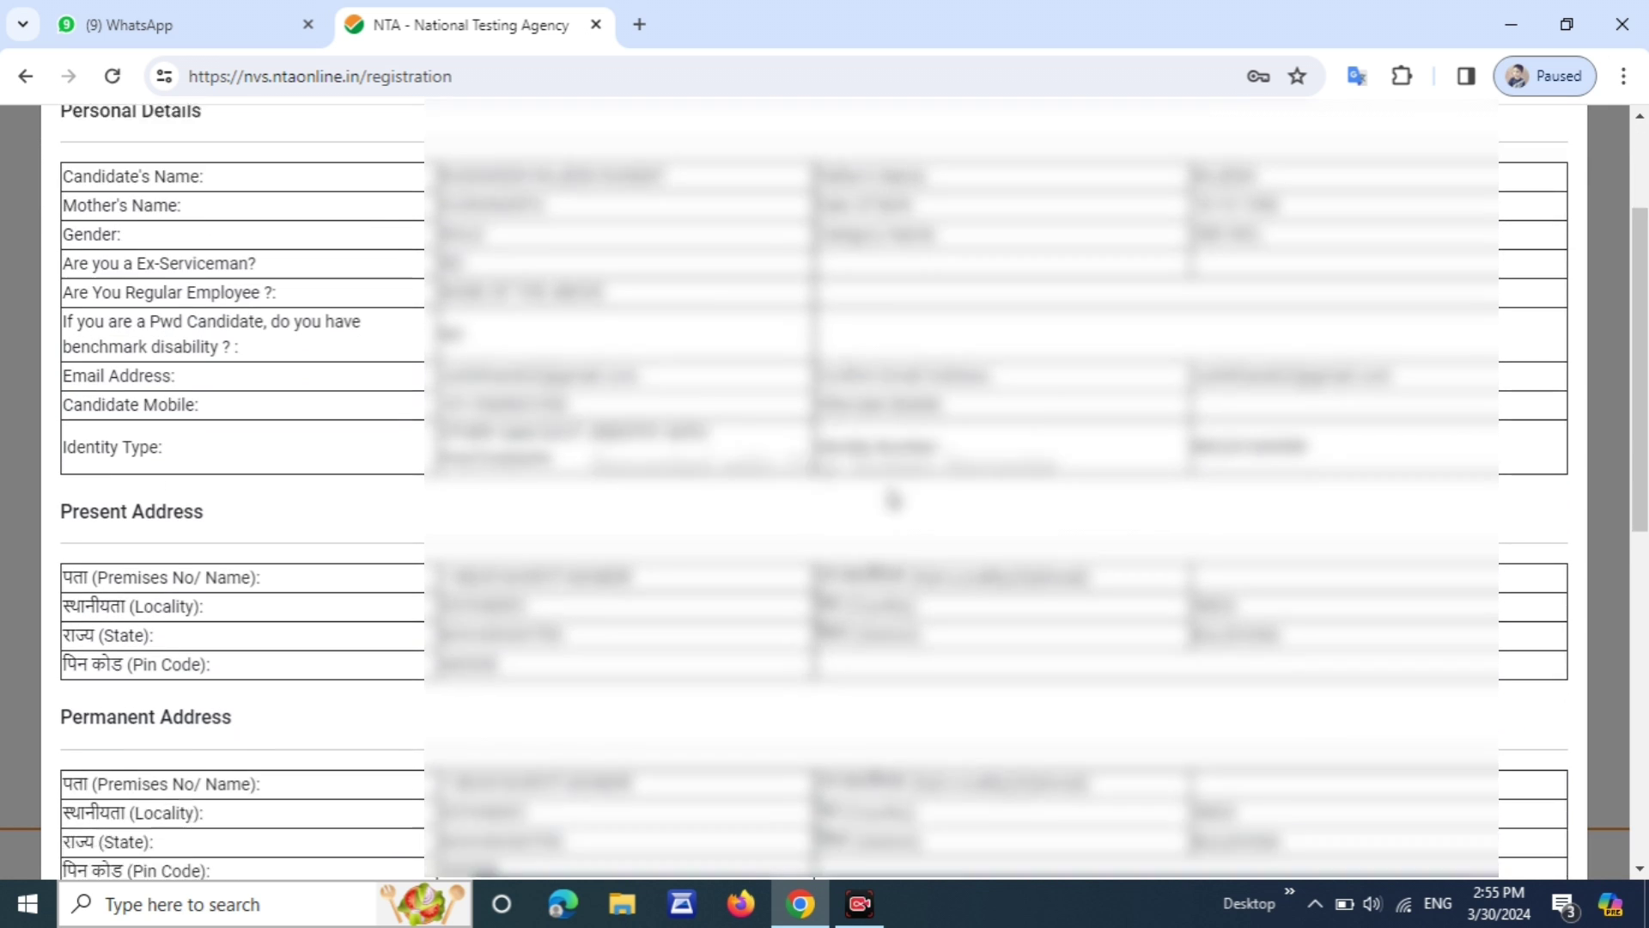
scroll(893, 500, down, 9)
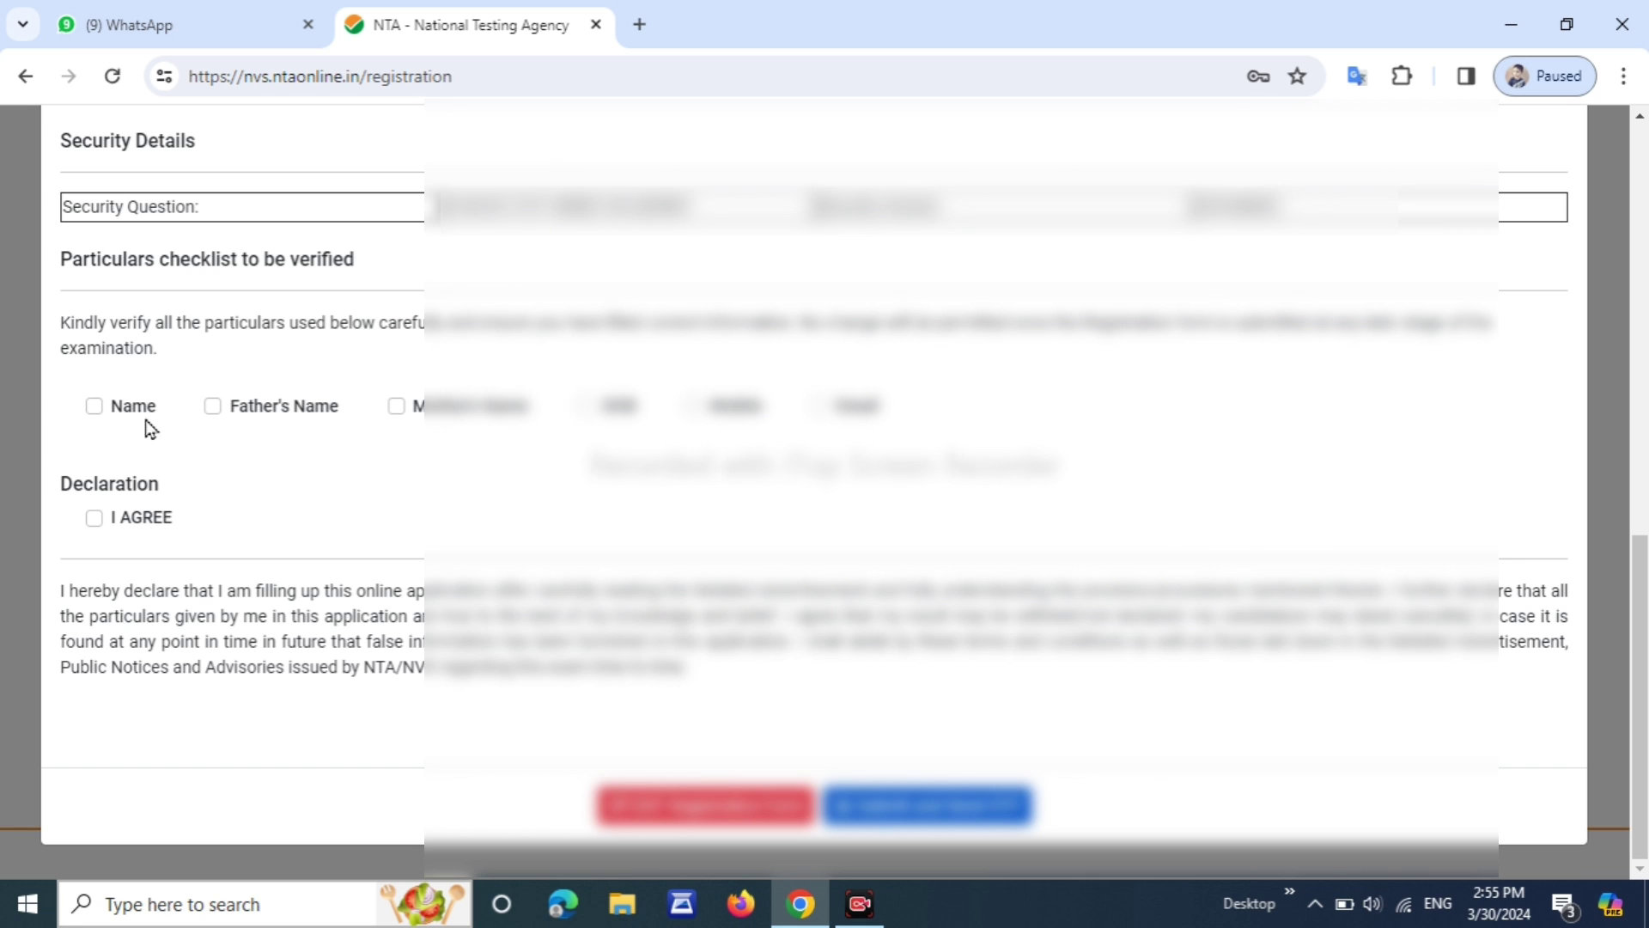
click(98, 409)
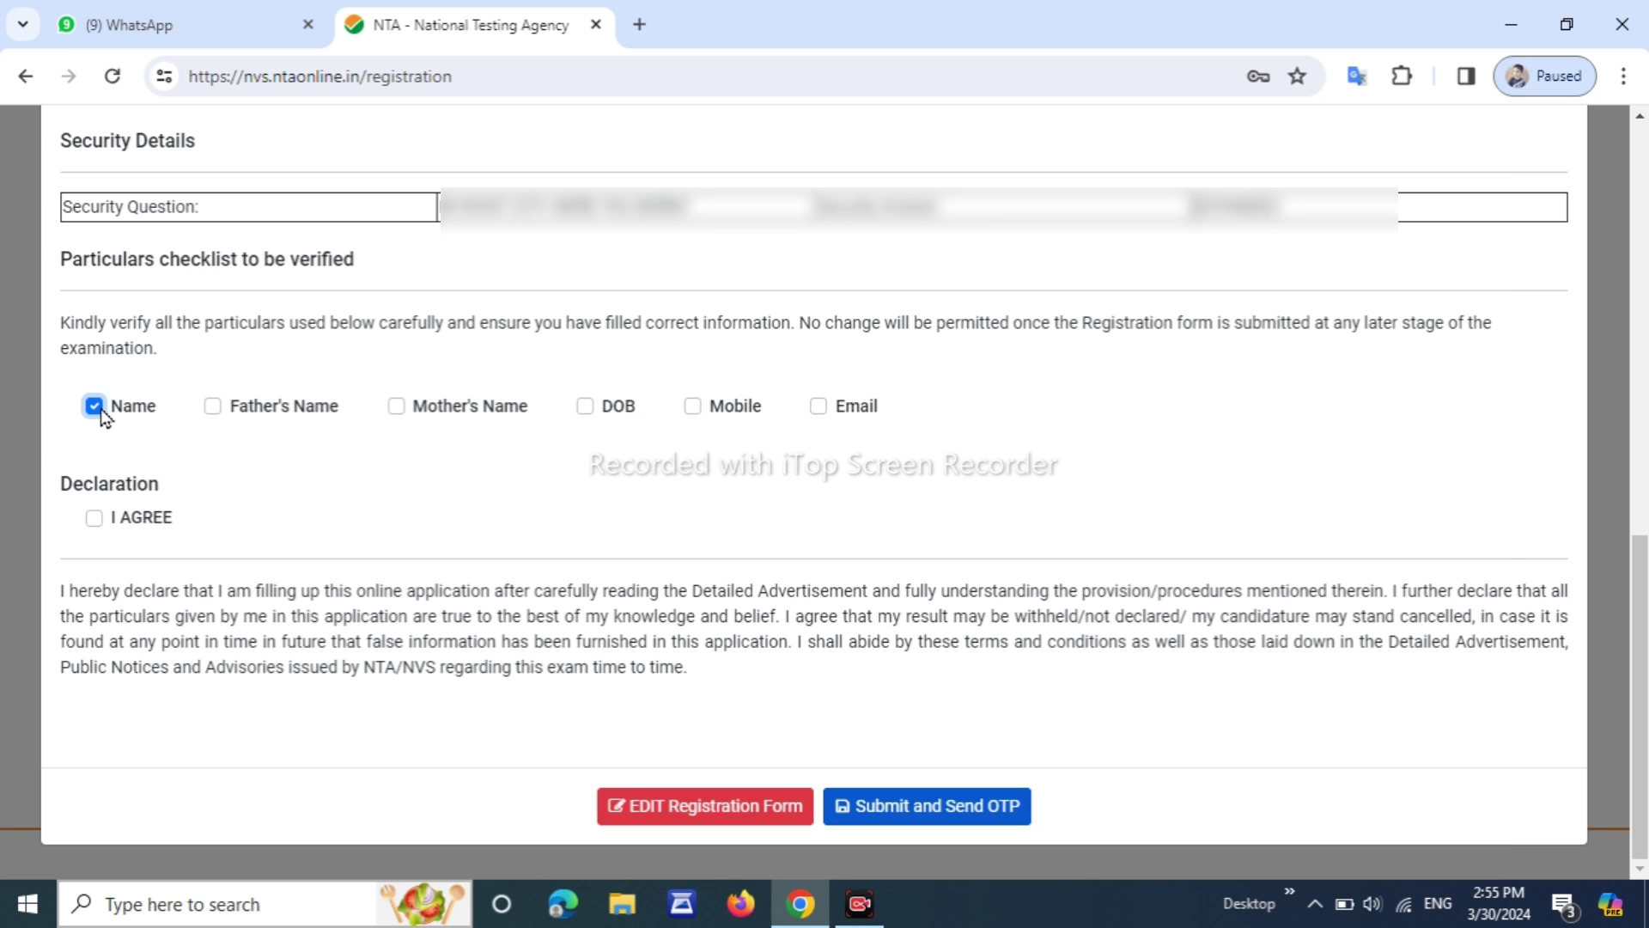
click(216, 410)
click(397, 409)
click(586, 407)
click(693, 407)
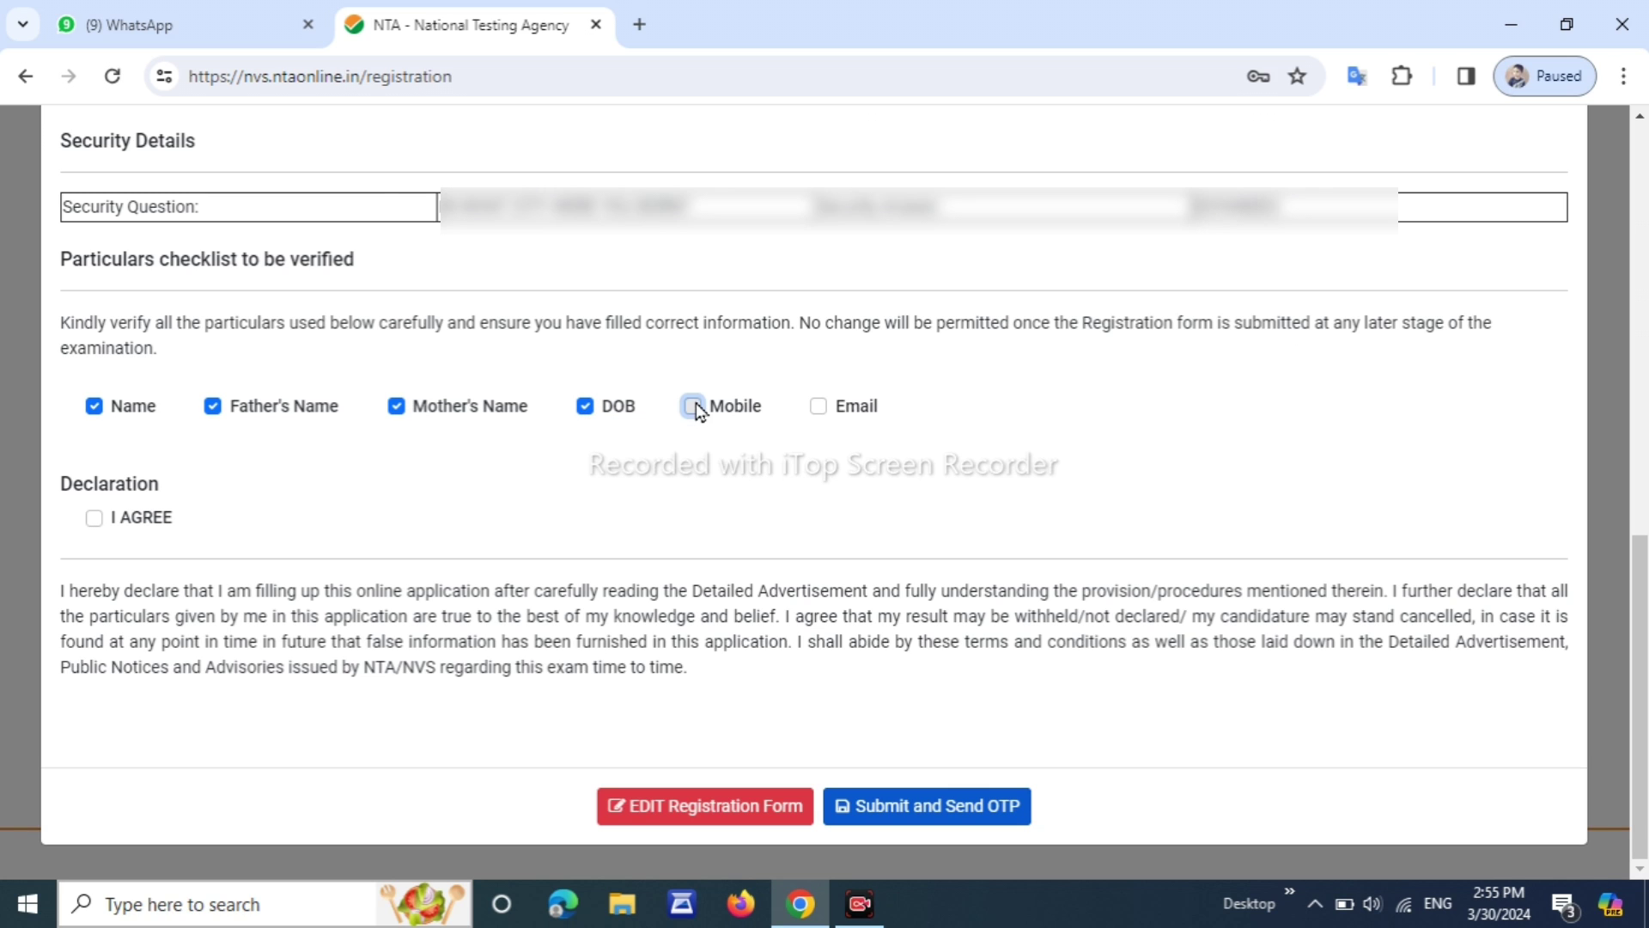
click(823, 408)
click(93, 519)
Submit the preview, enter the emailed OTP, and type the security PIN
click(923, 808)
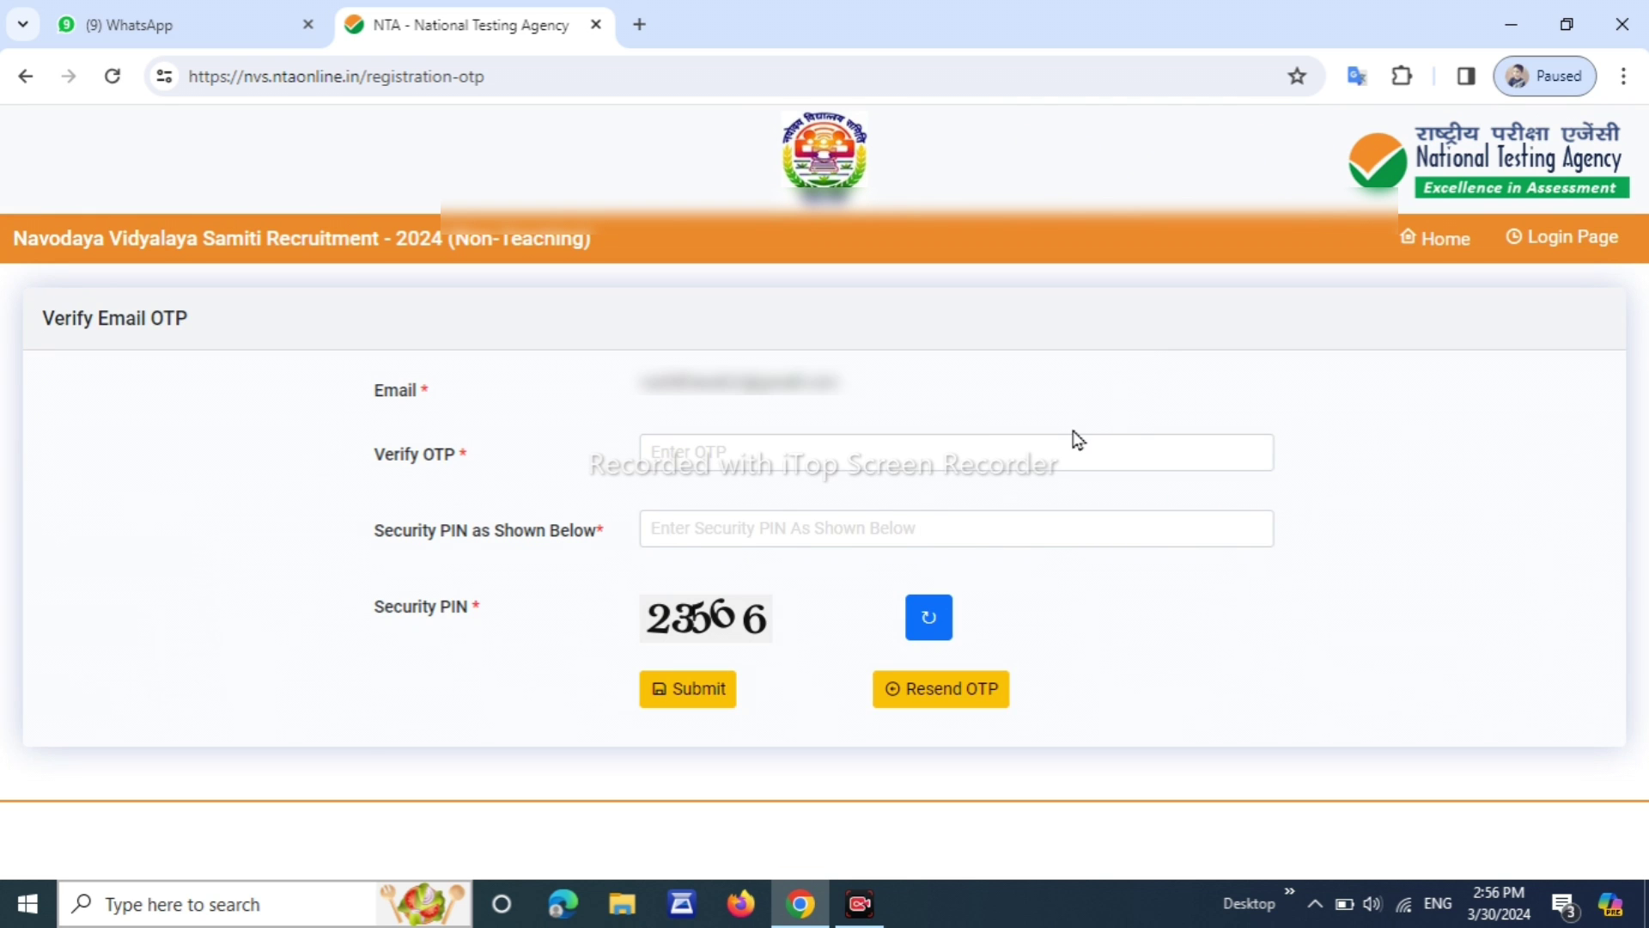
click(1072, 452)
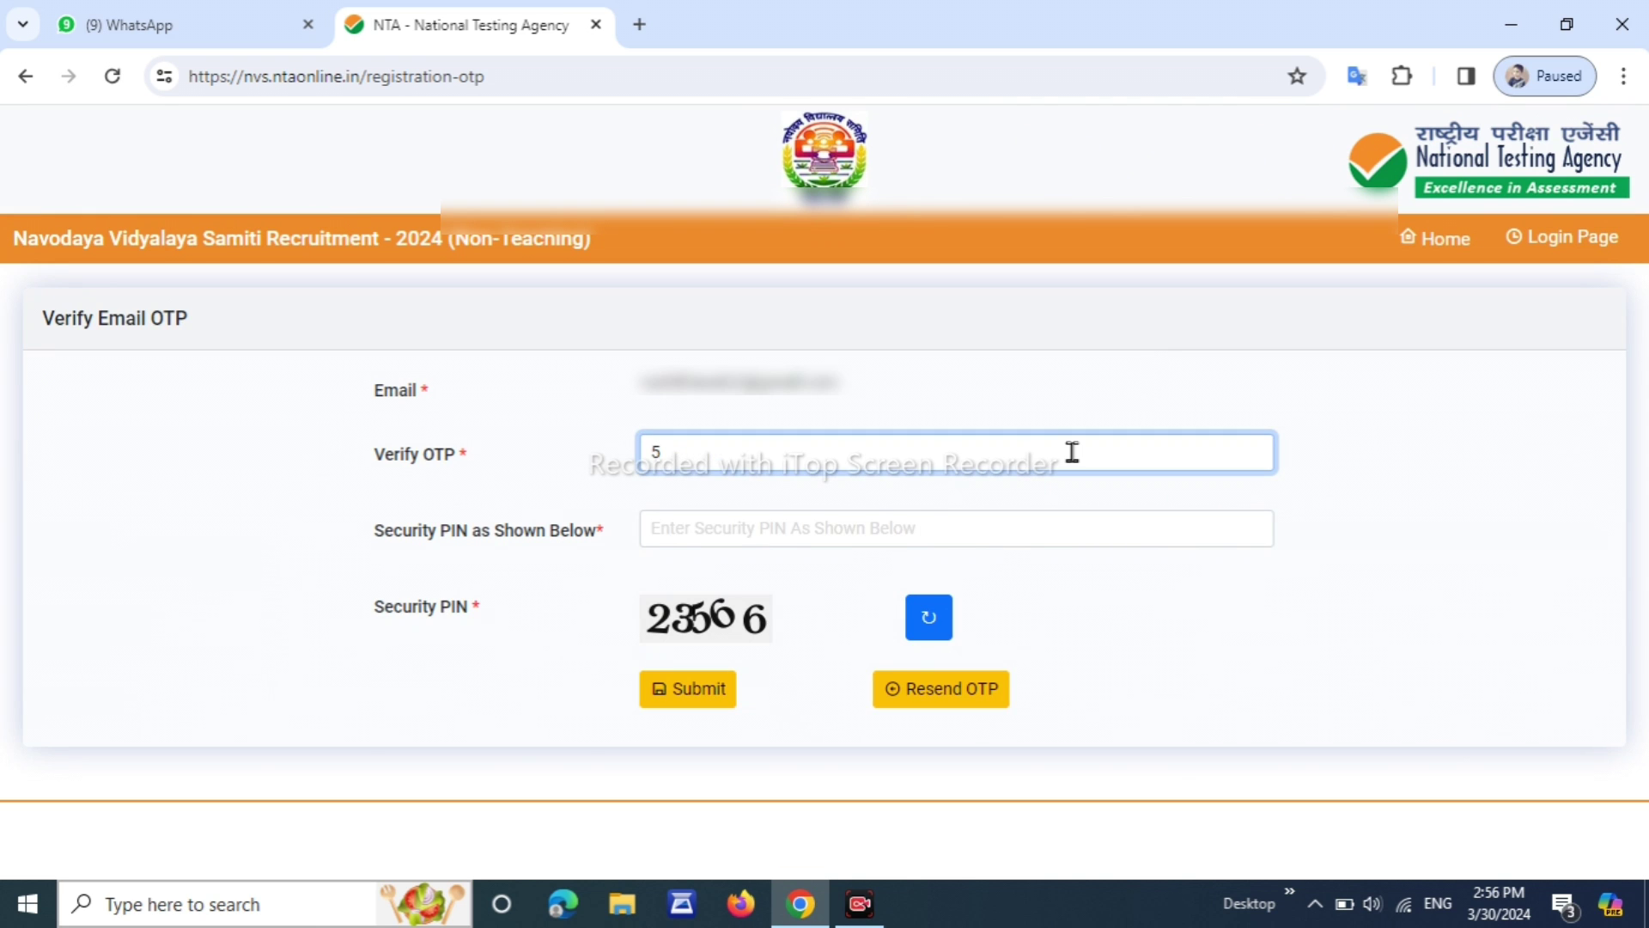
click(1048, 519)
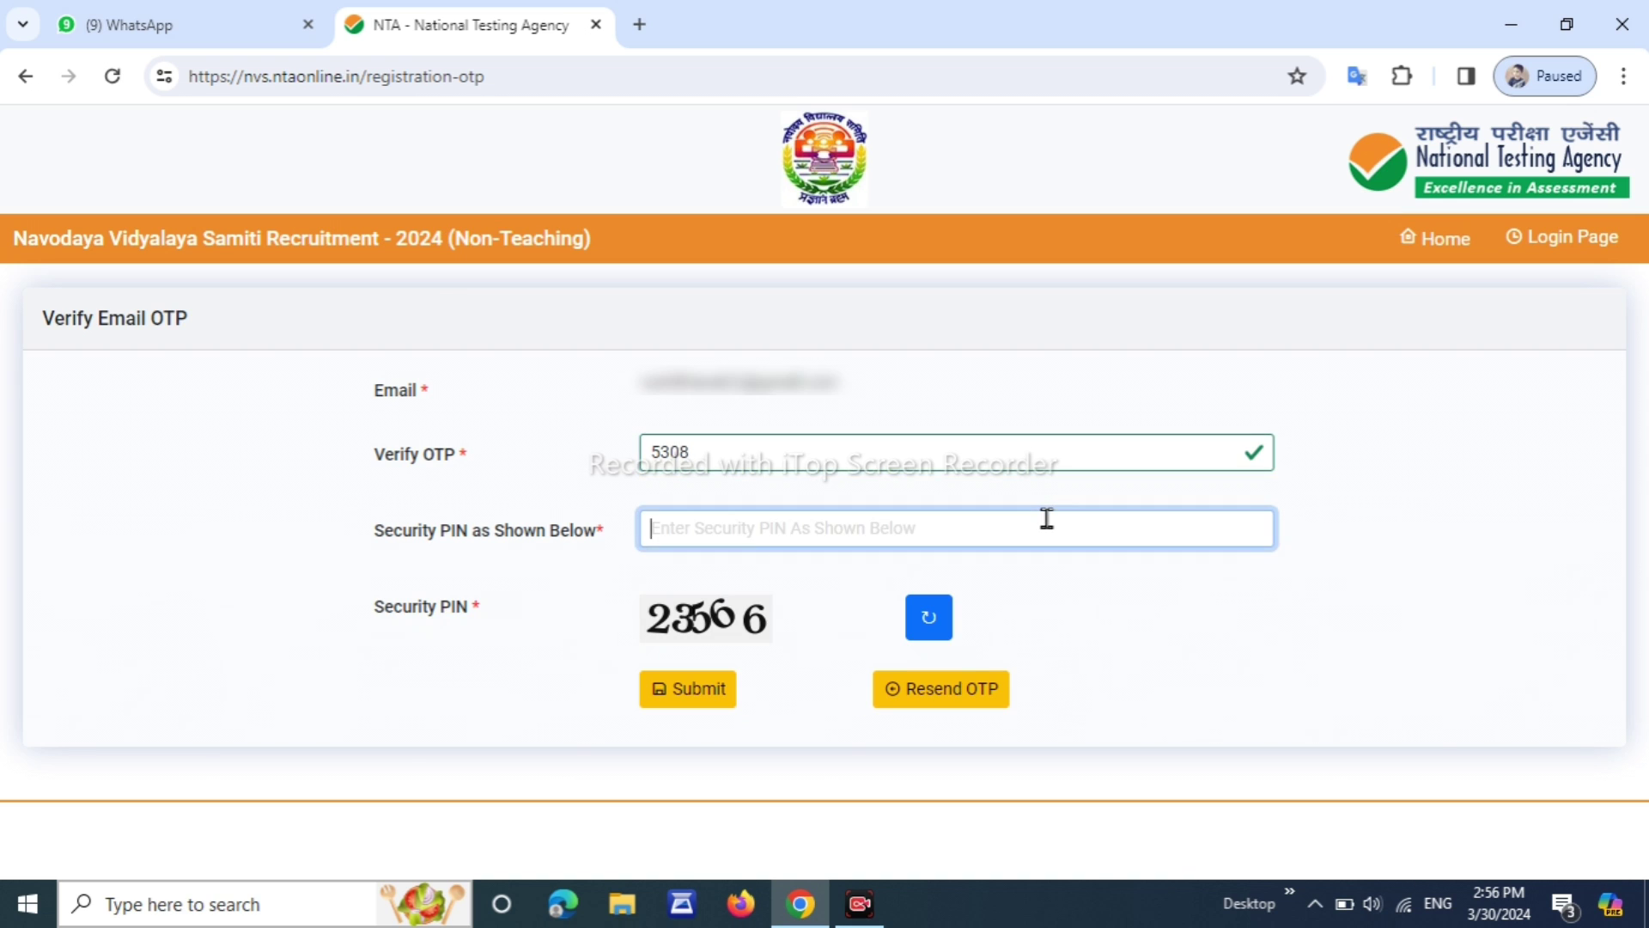
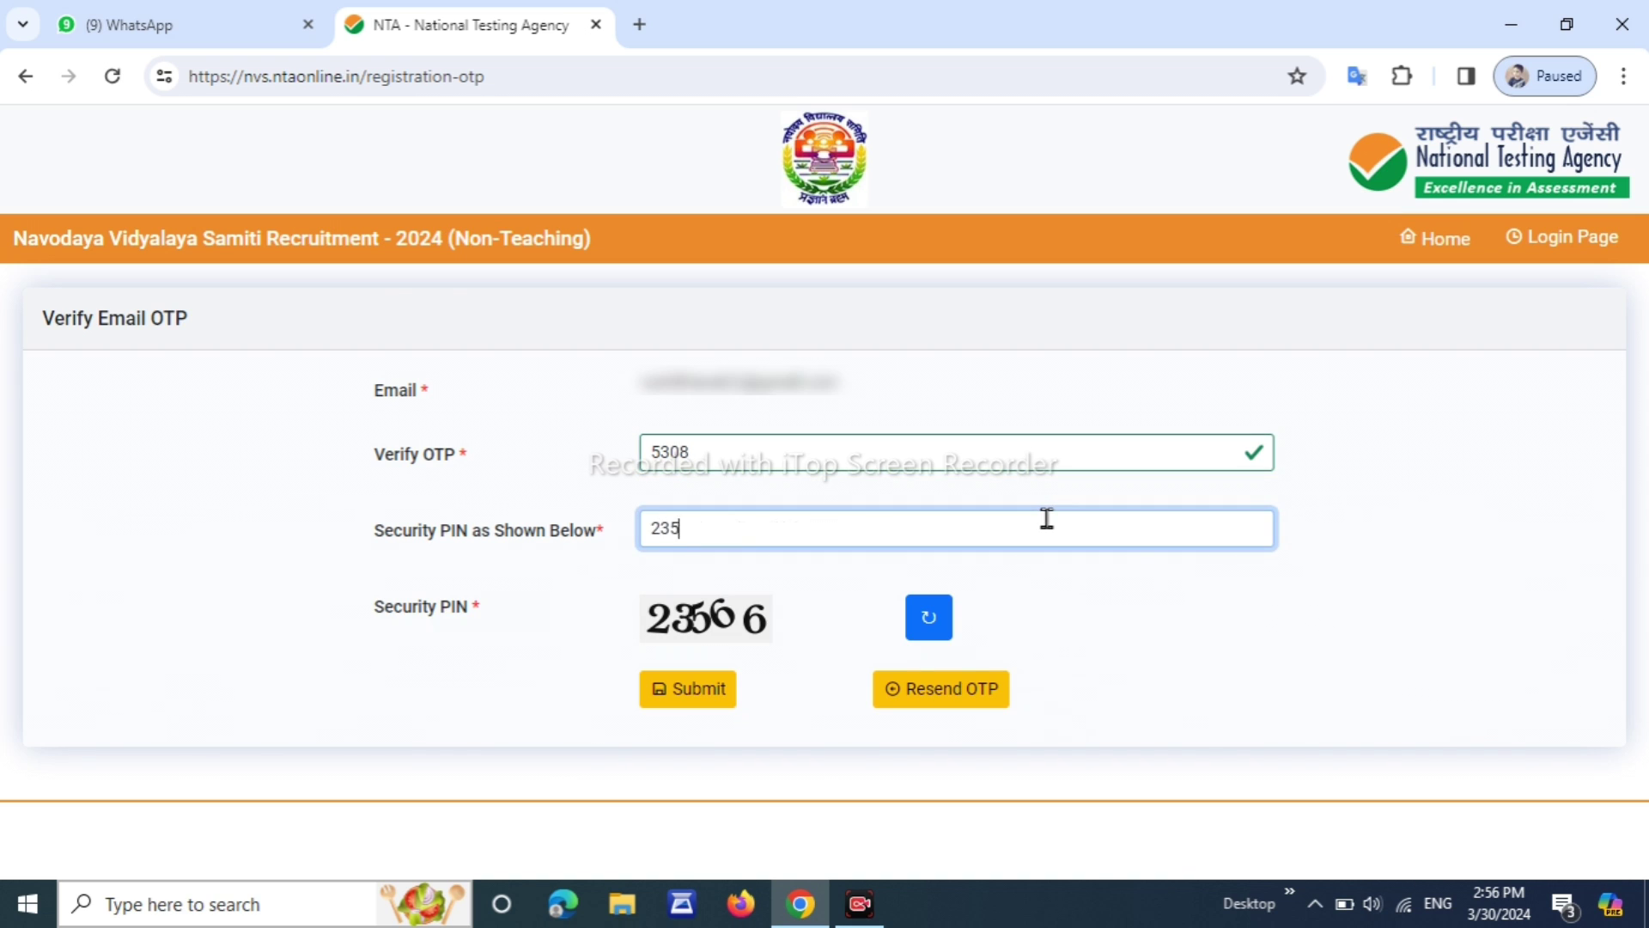
Submit the email OTP to verify the account
click(692, 698)
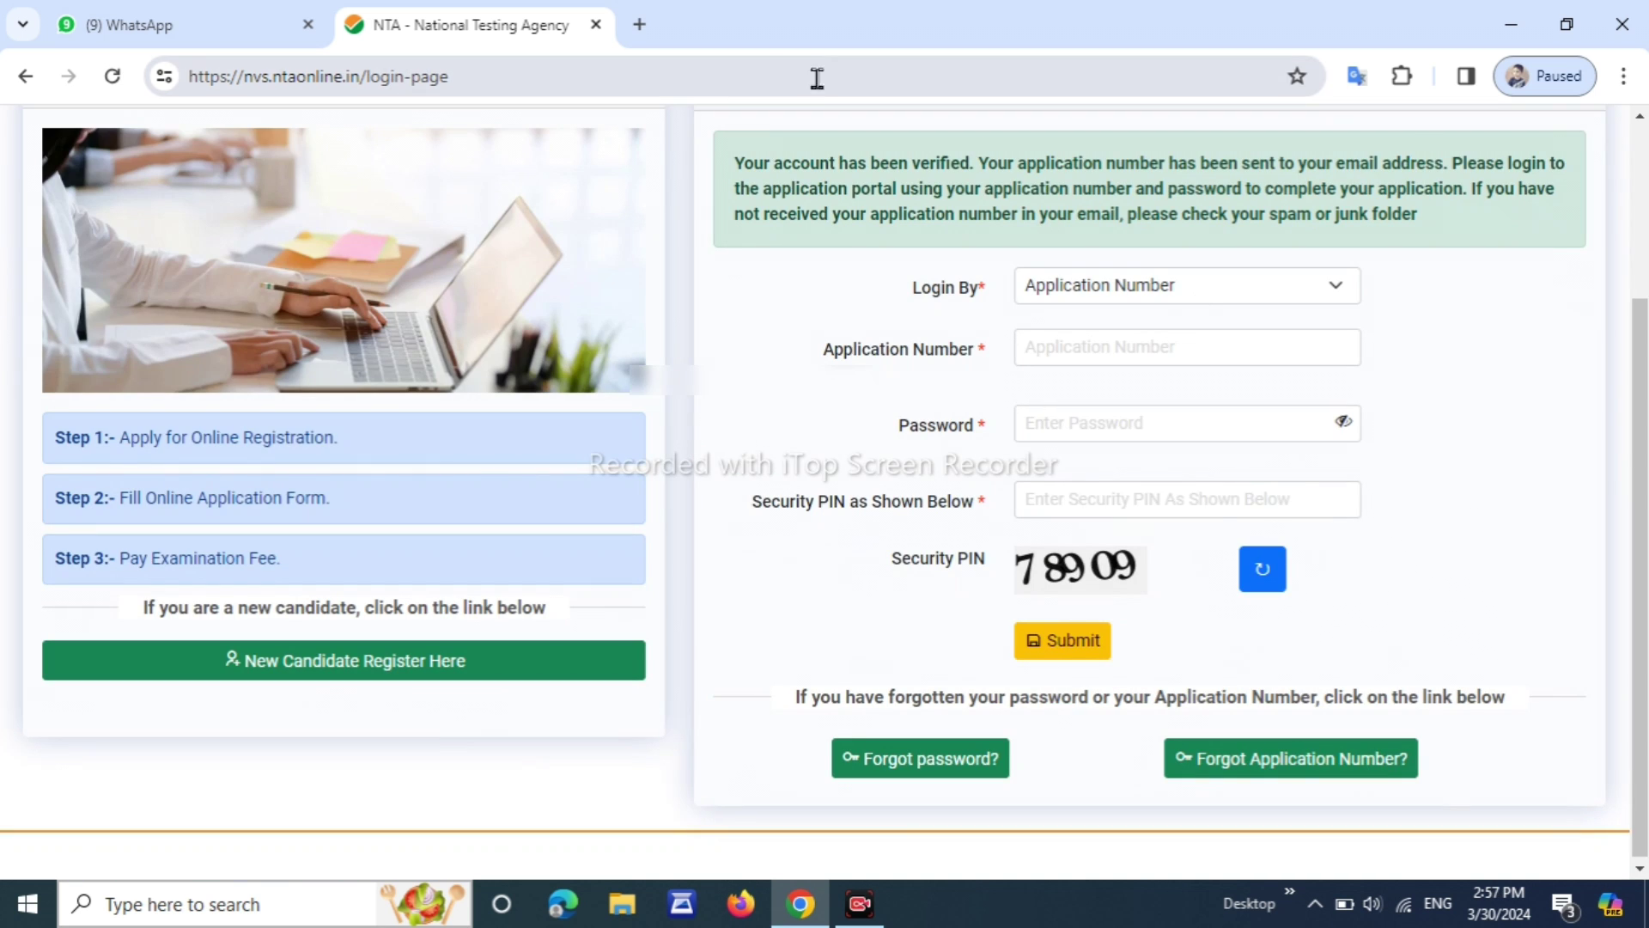
drag(775, 163, 912, 215)
click(1077, 222)
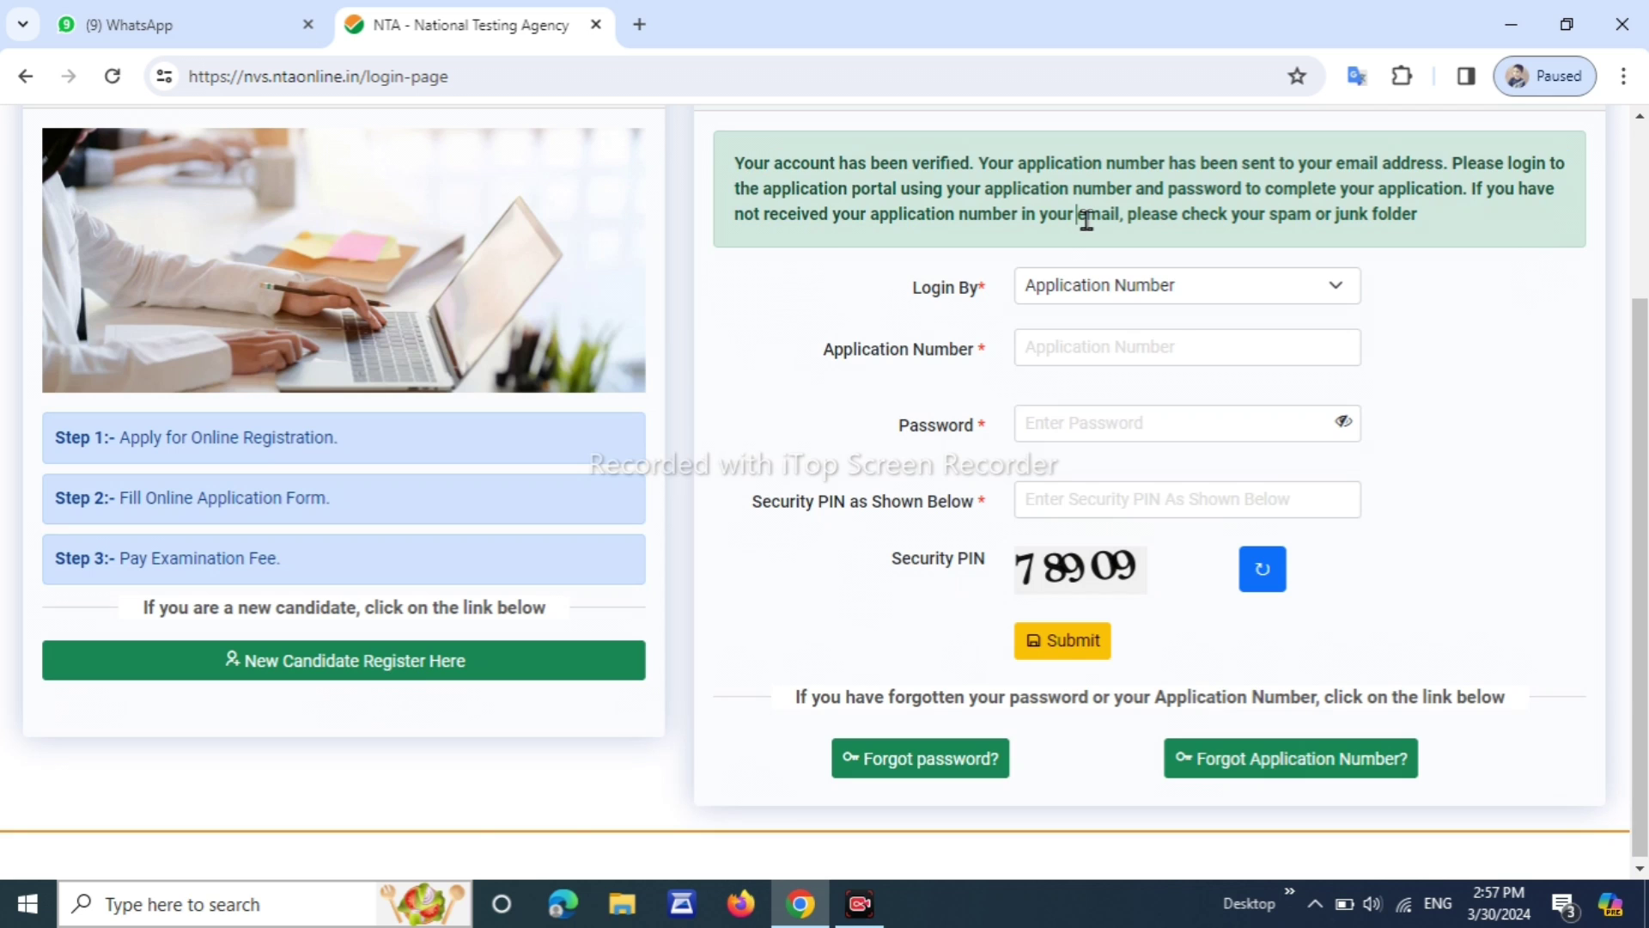
Log in by application number with the security PIN and start the application form
click(1140, 287)
click(1132, 319)
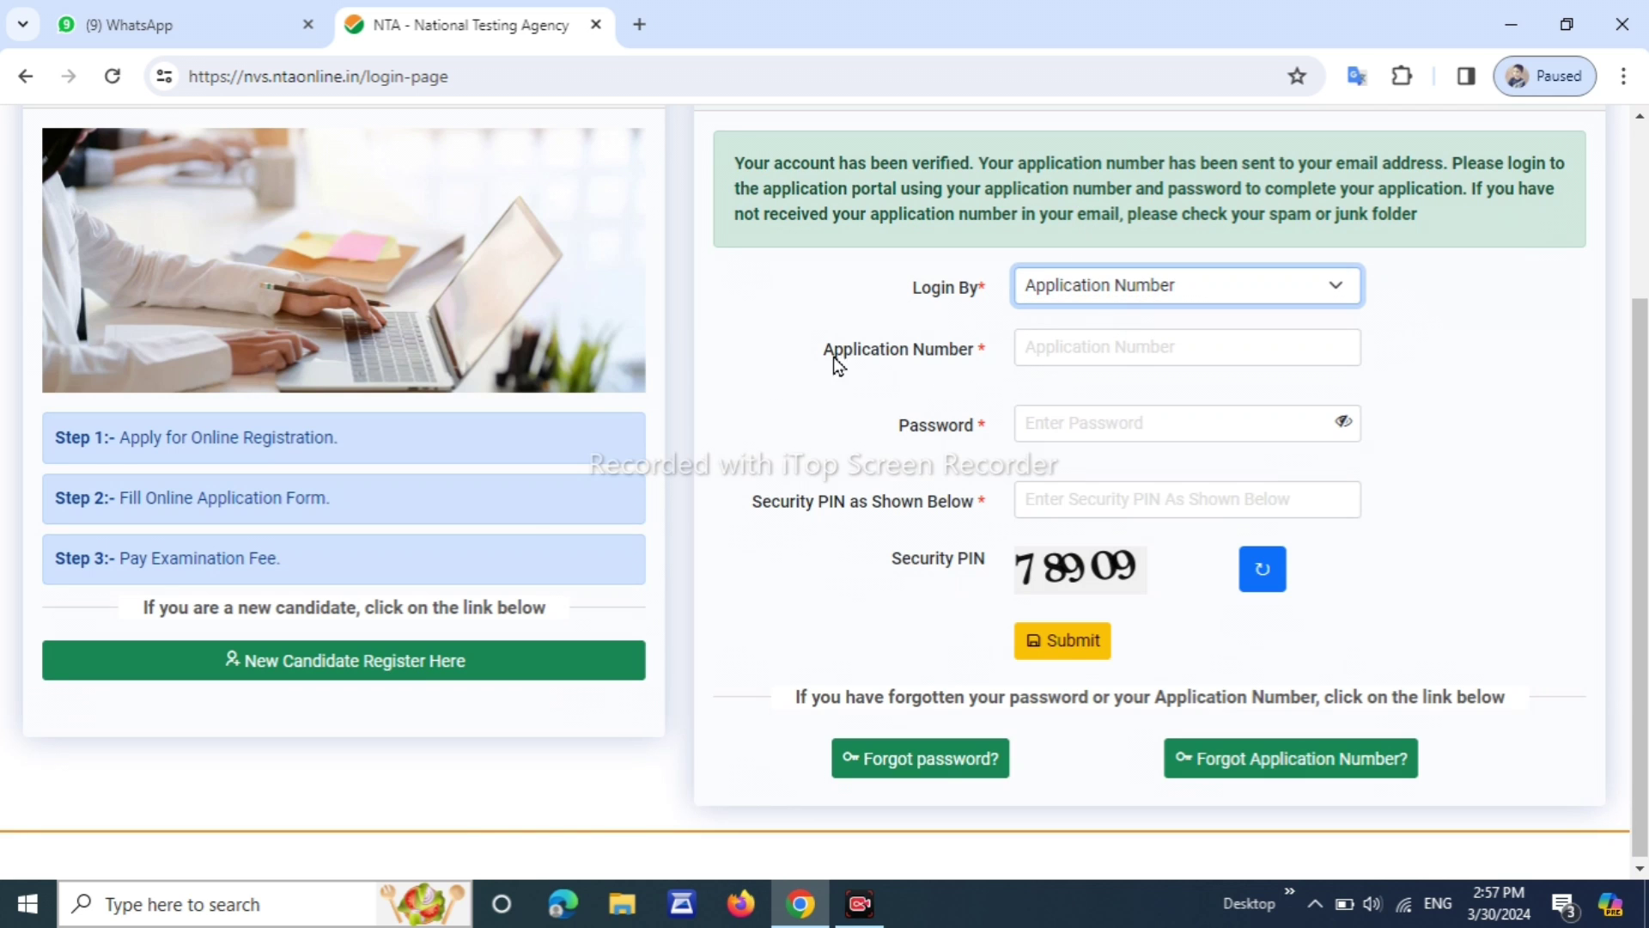
drag(829, 356, 950, 353)
click(933, 435)
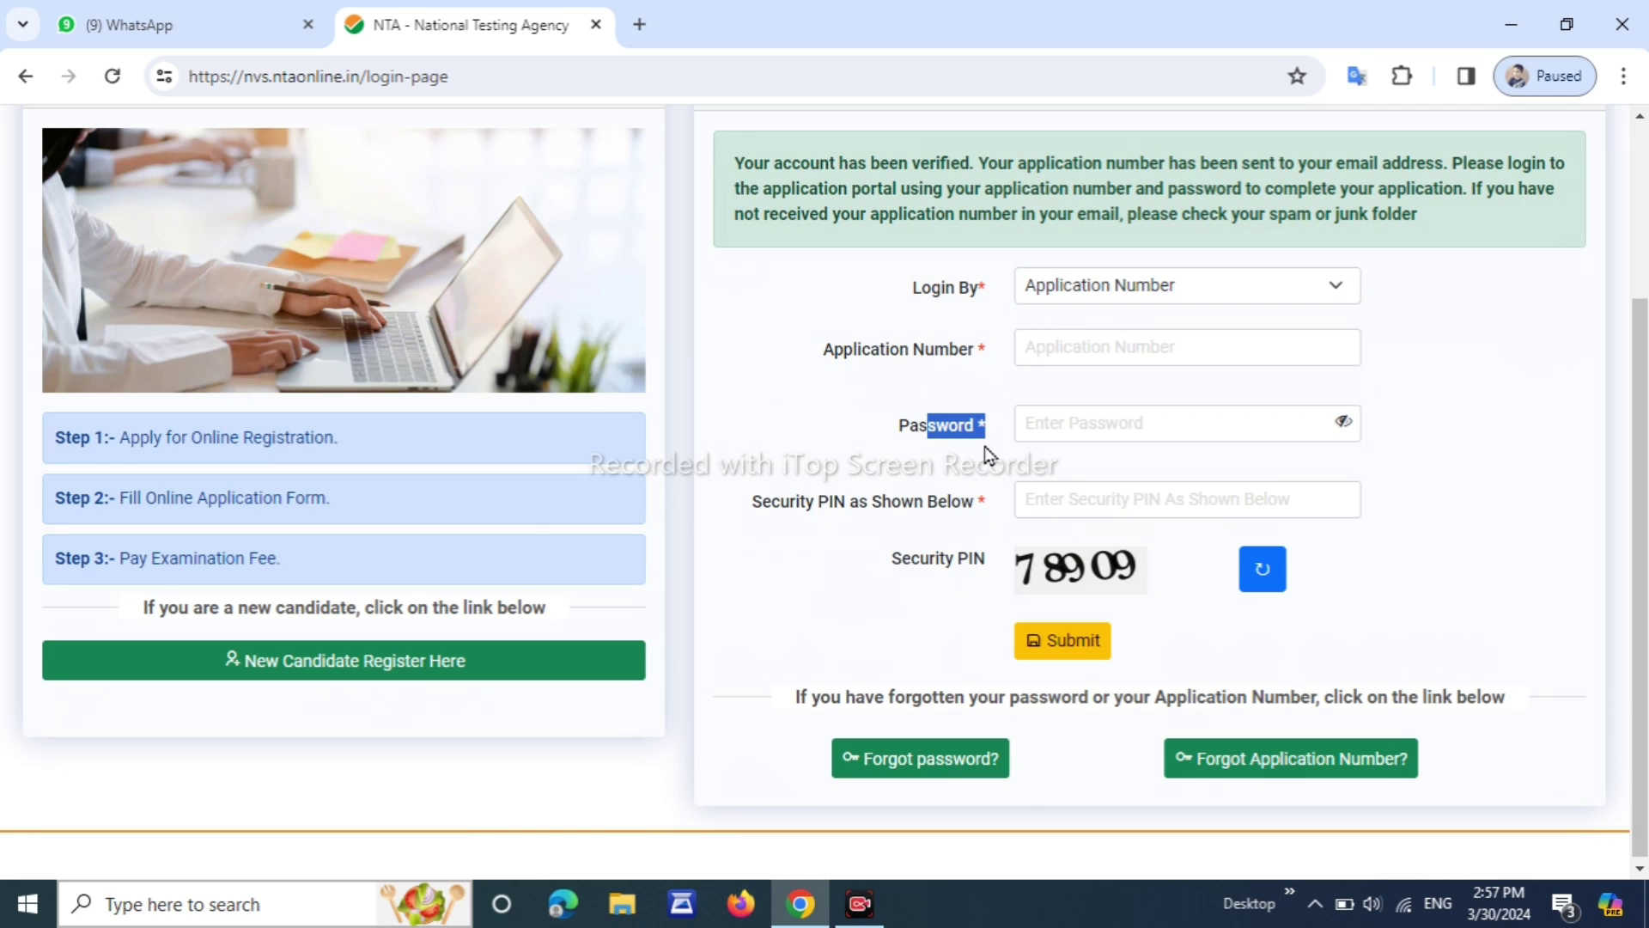
click(1070, 510)
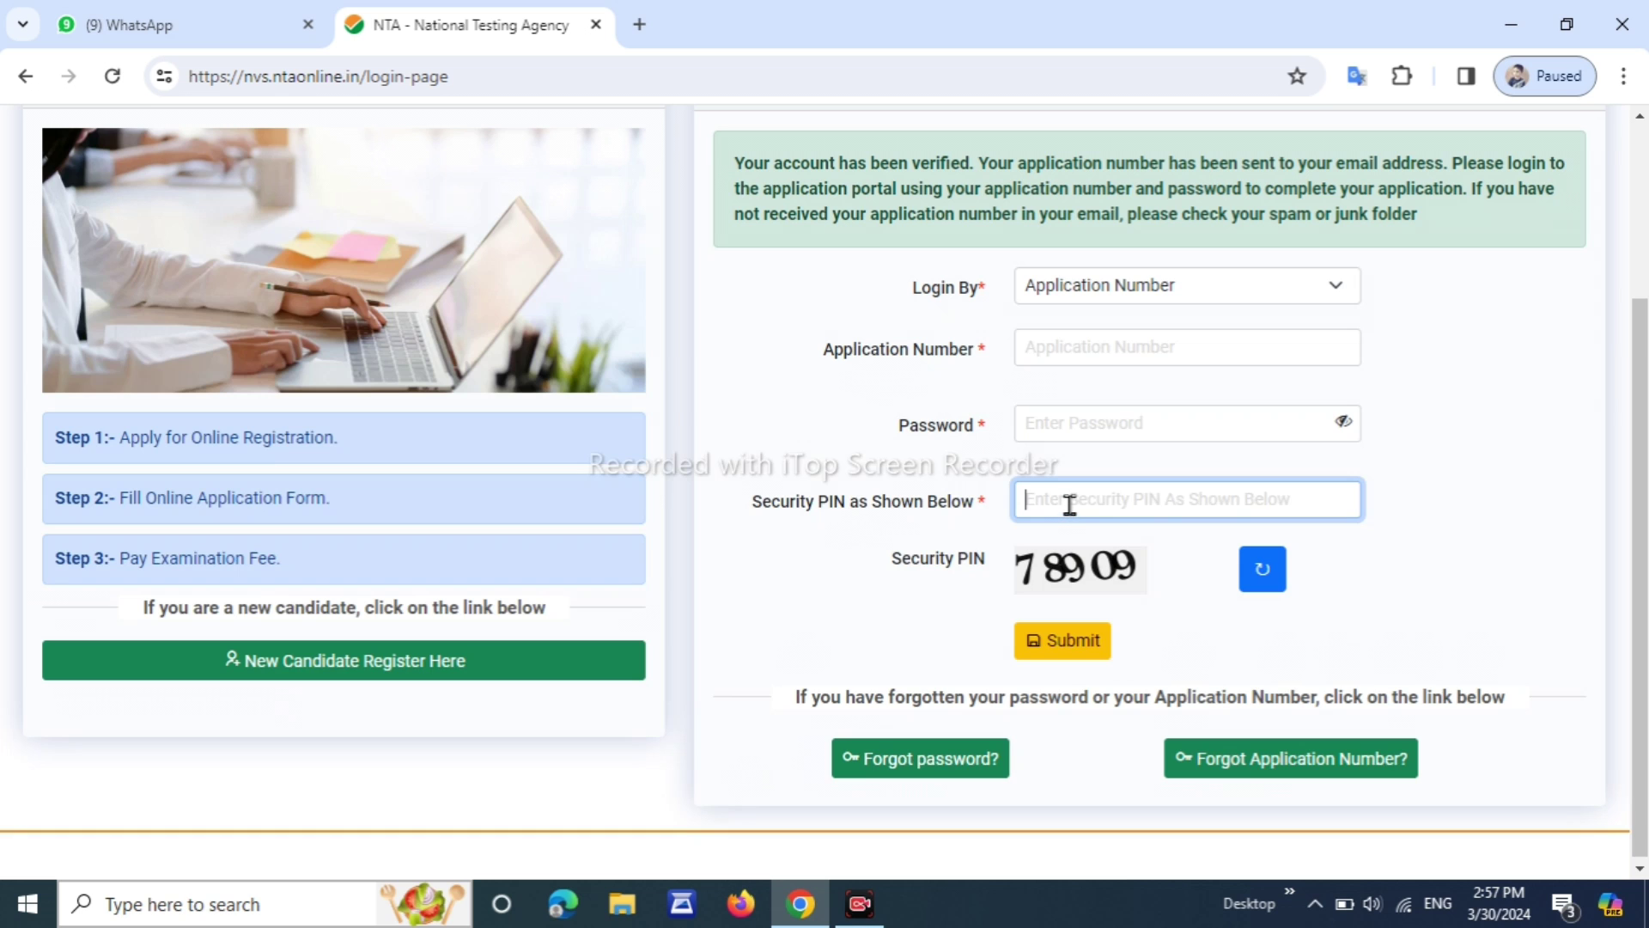
text(78909)
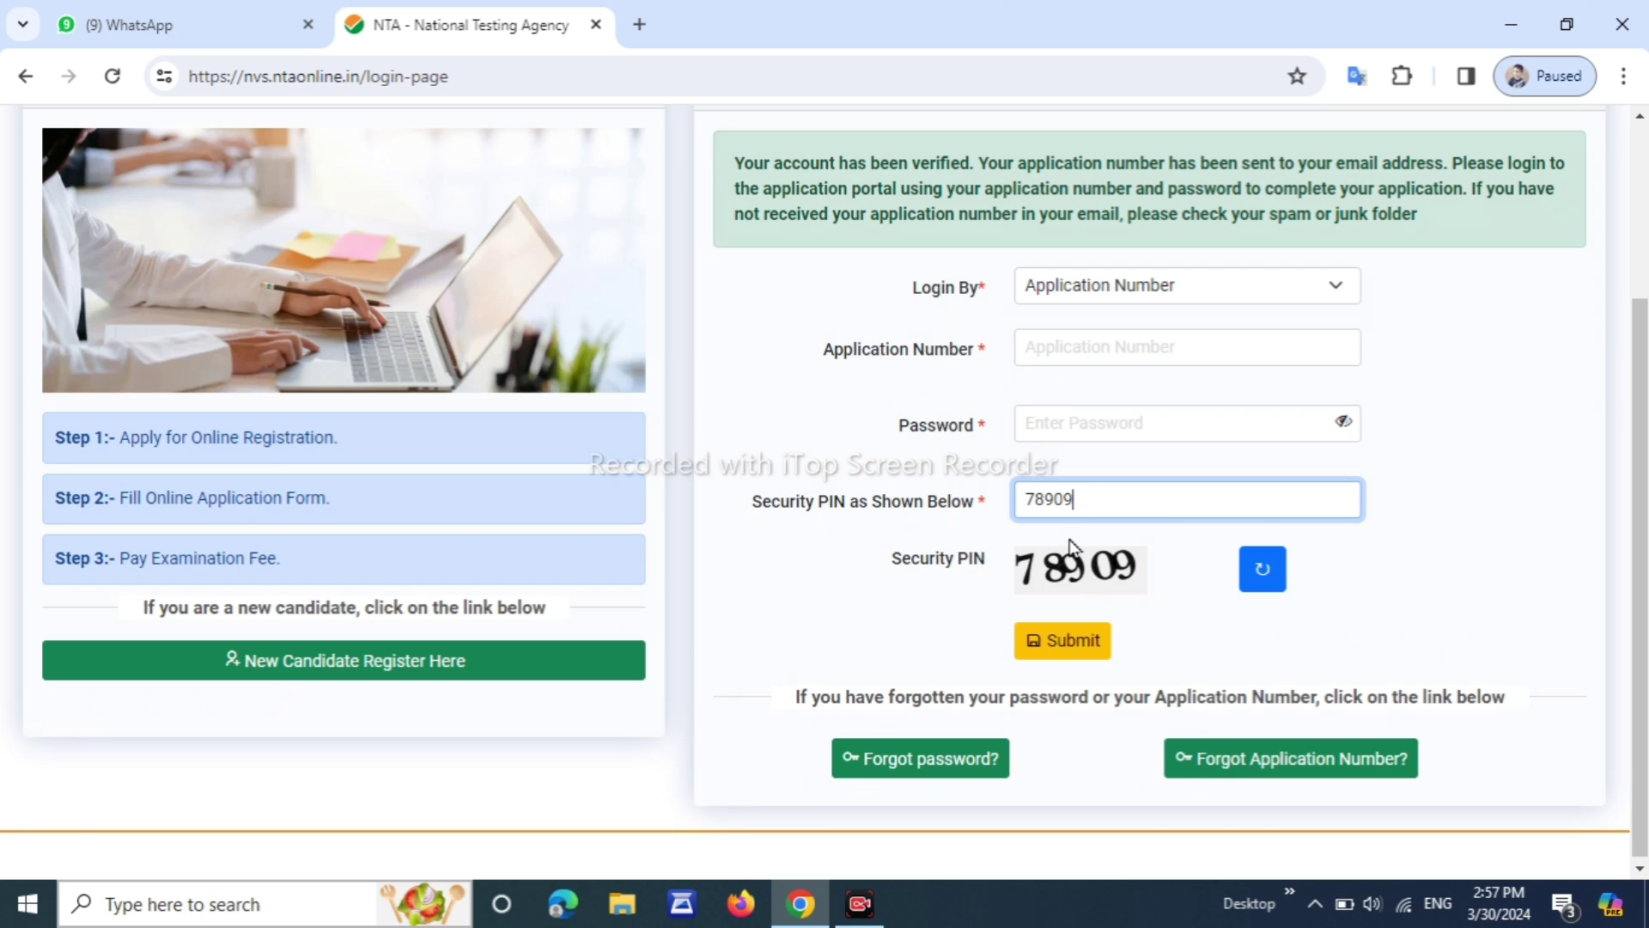
click(1082, 648)
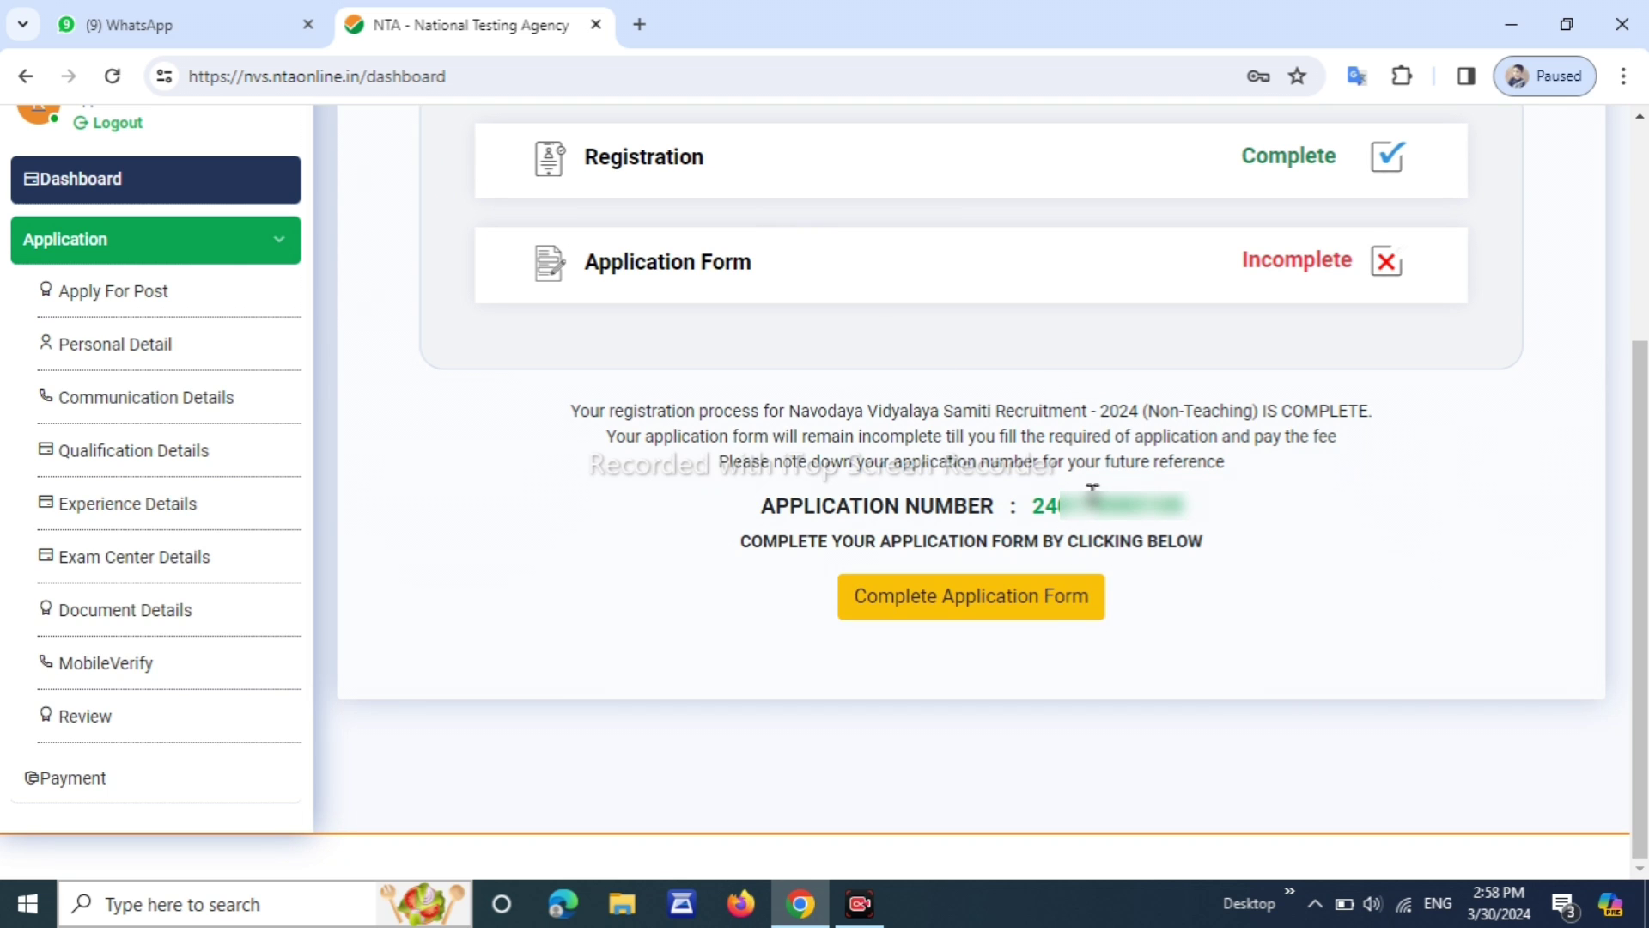
click(1003, 618)
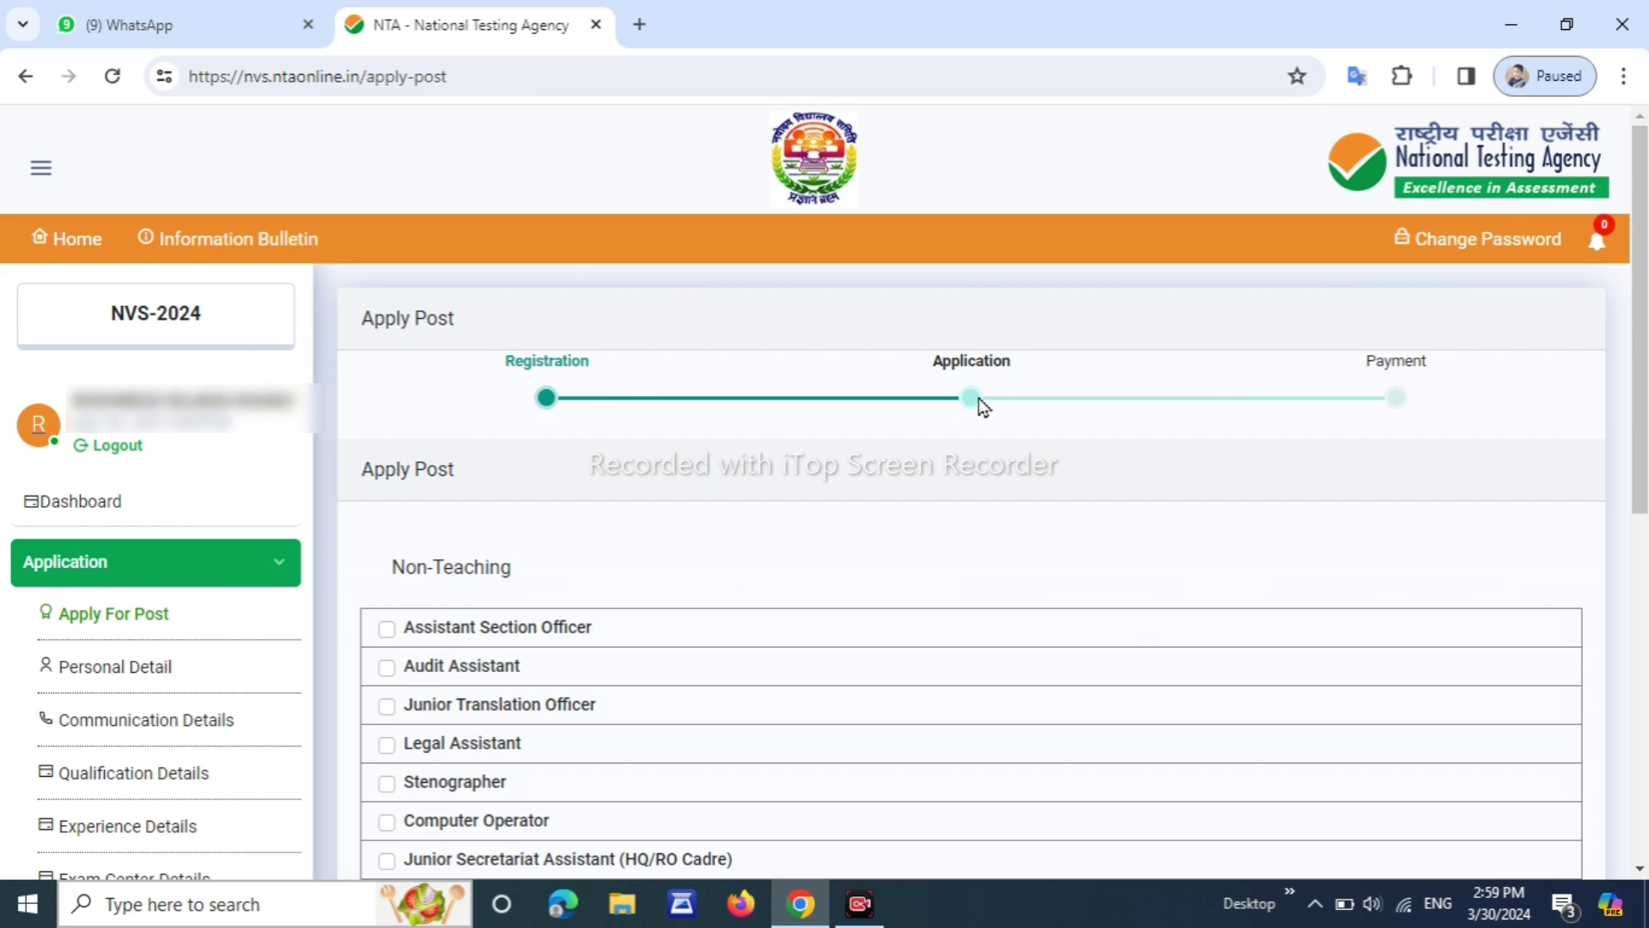
Select Multi Tasking Staff (HQ/RO Cadre) and confirm Class X, leaving Electrician Cum Plumber and Mess Helper unticked
scroll(905, 307, down, 4)
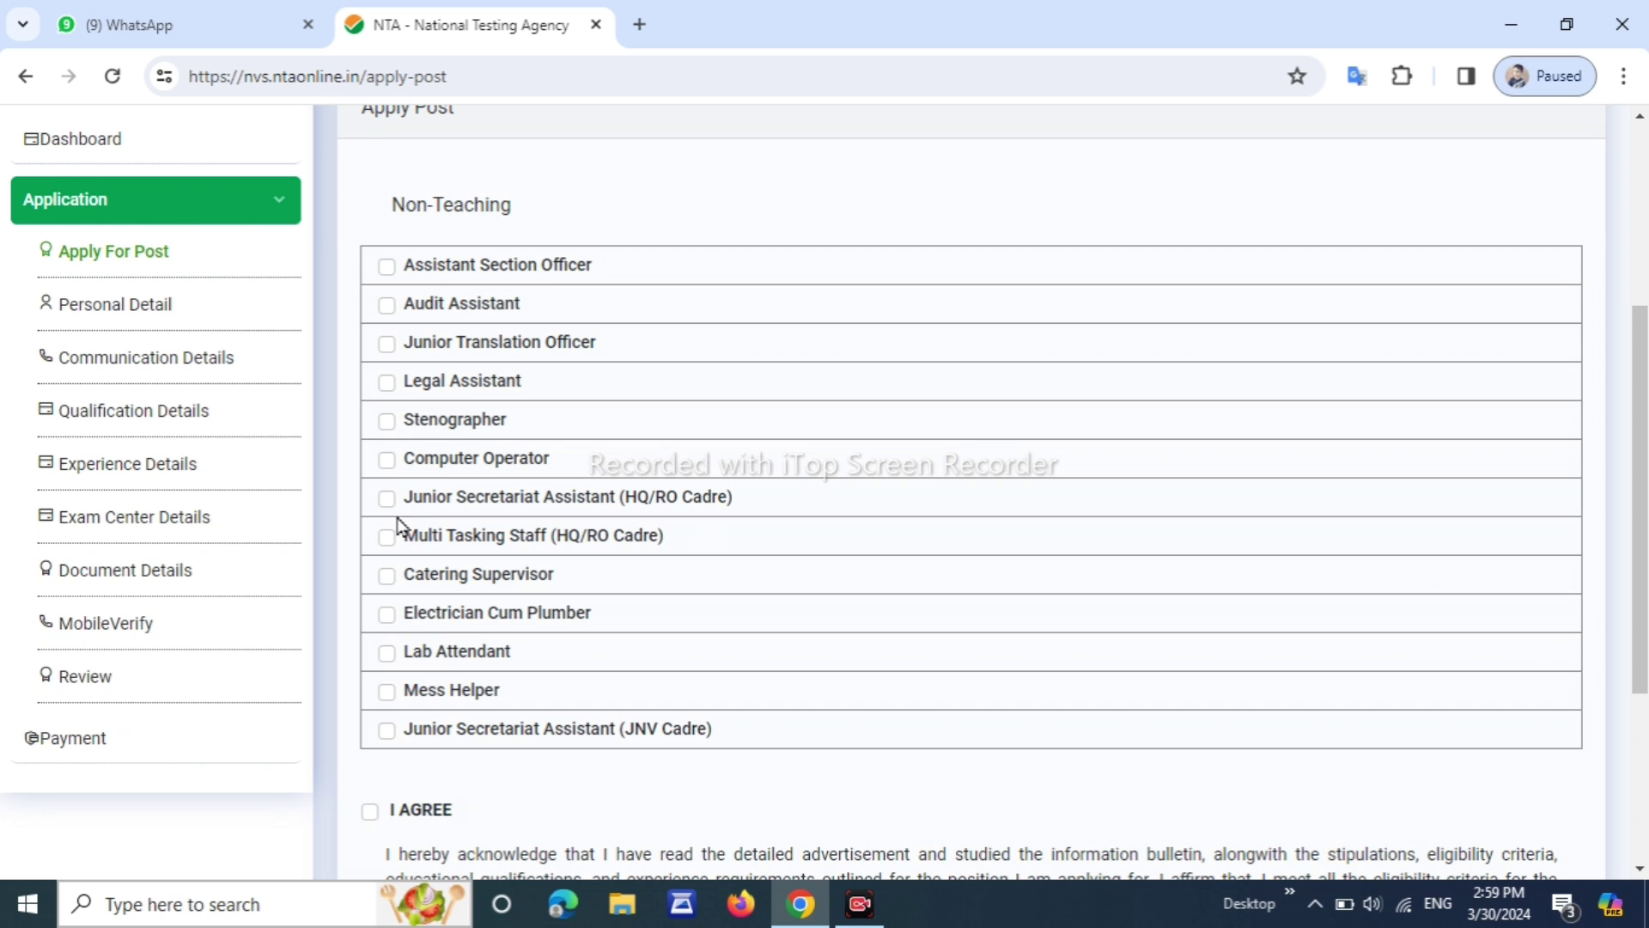
click(386, 537)
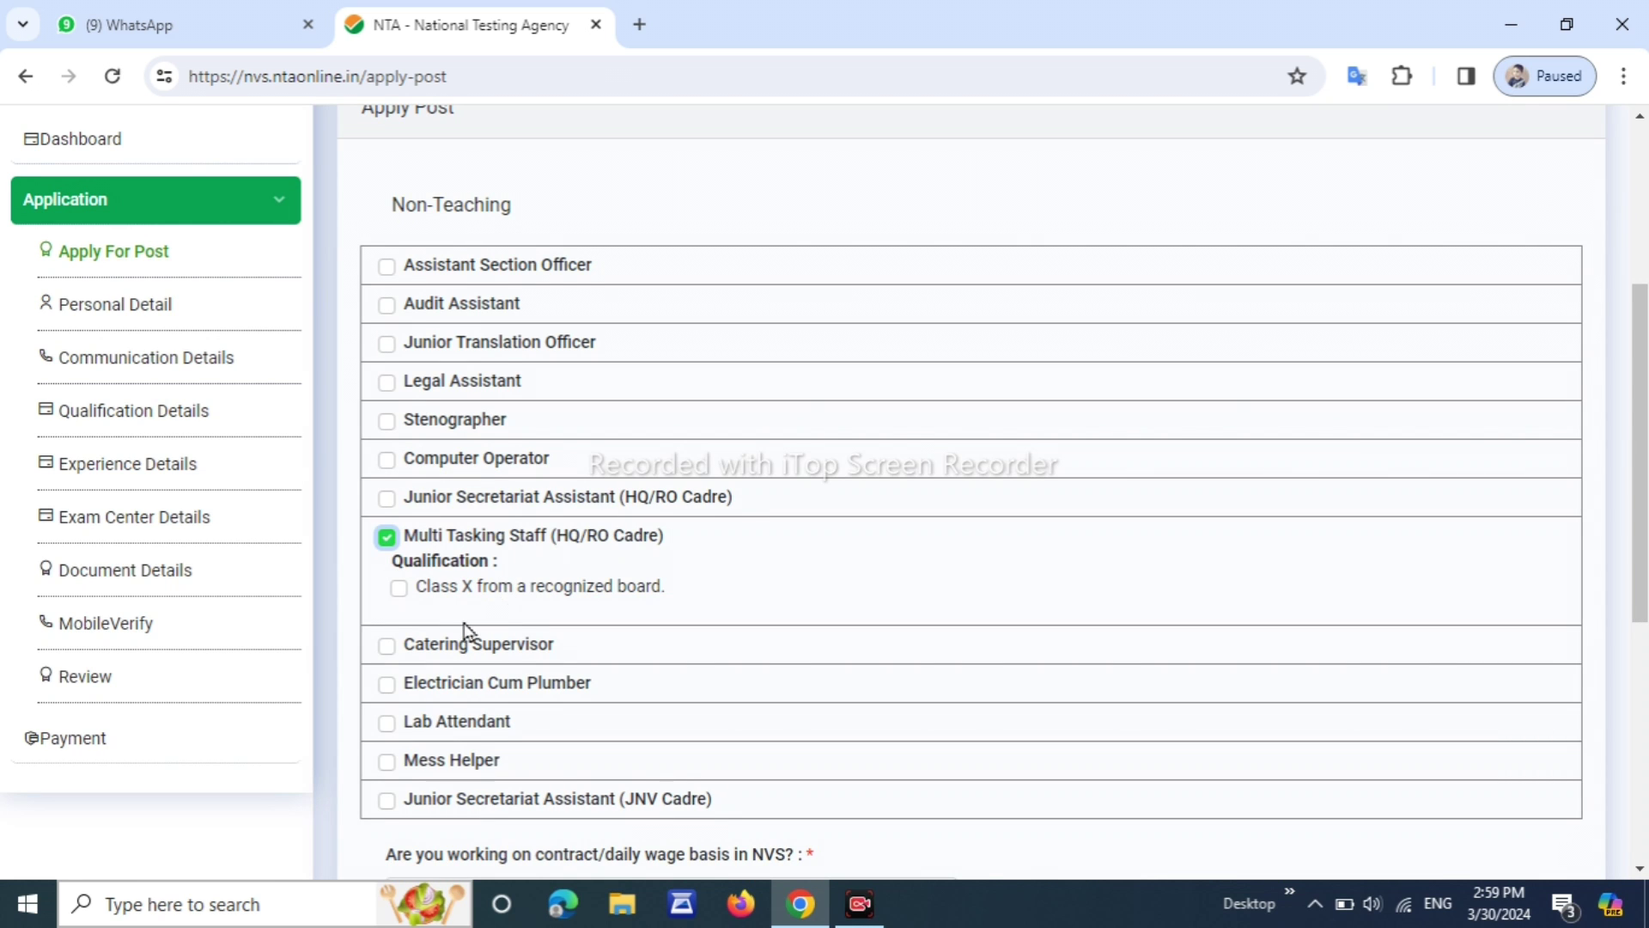
drag(500, 586, 666, 593)
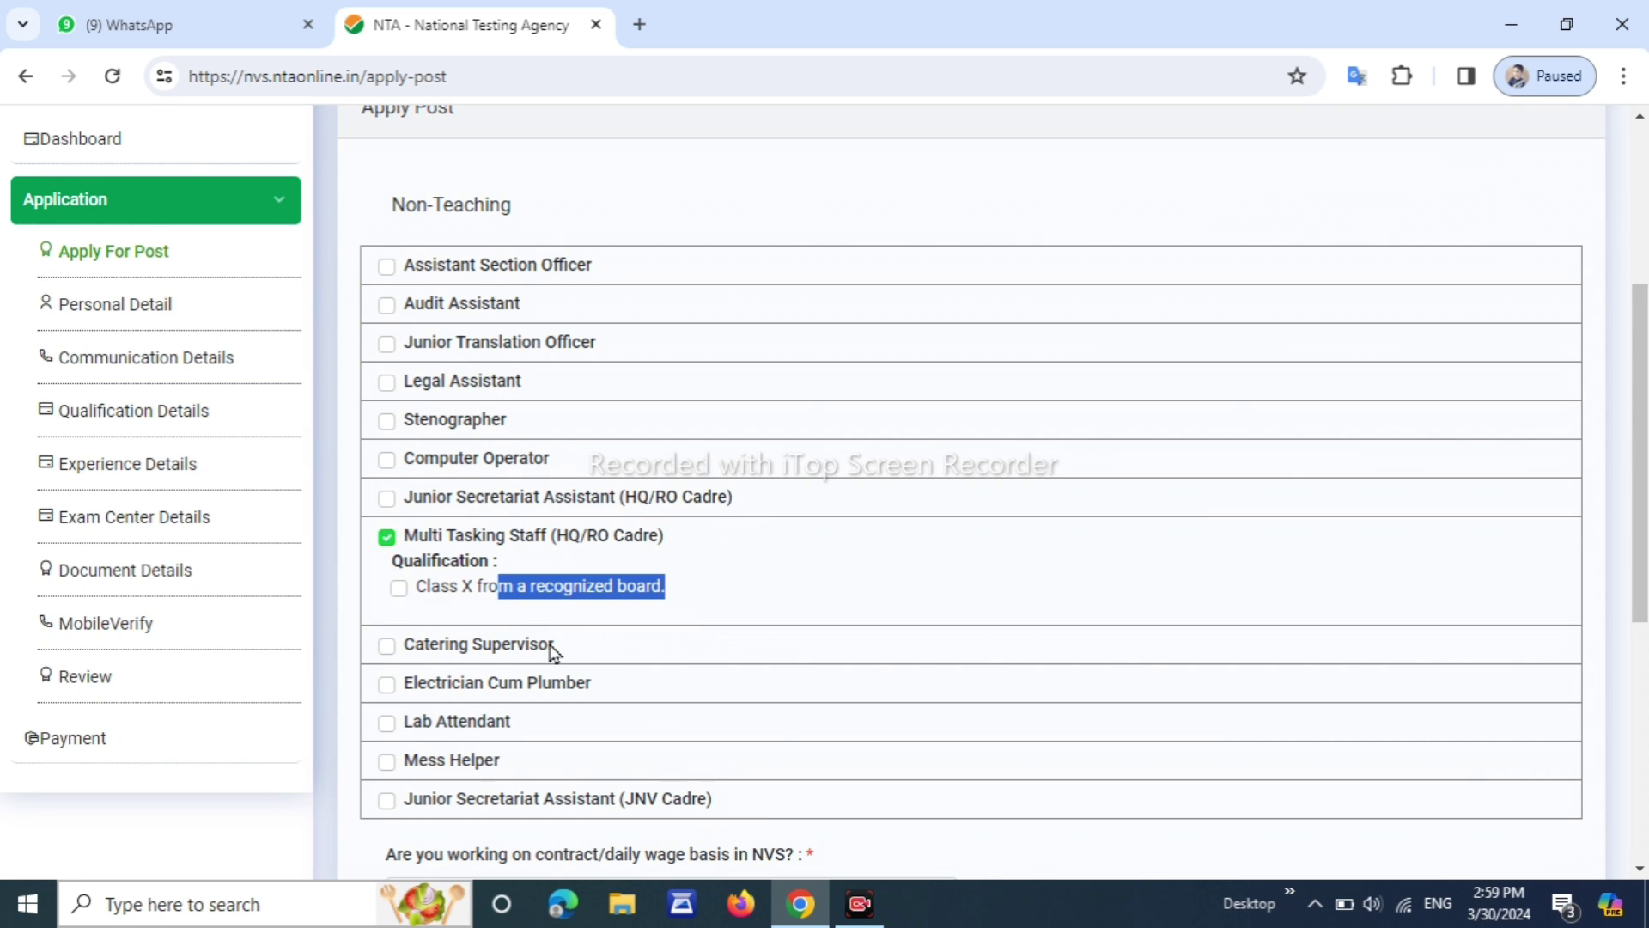
click(401, 591)
click(785, 565)
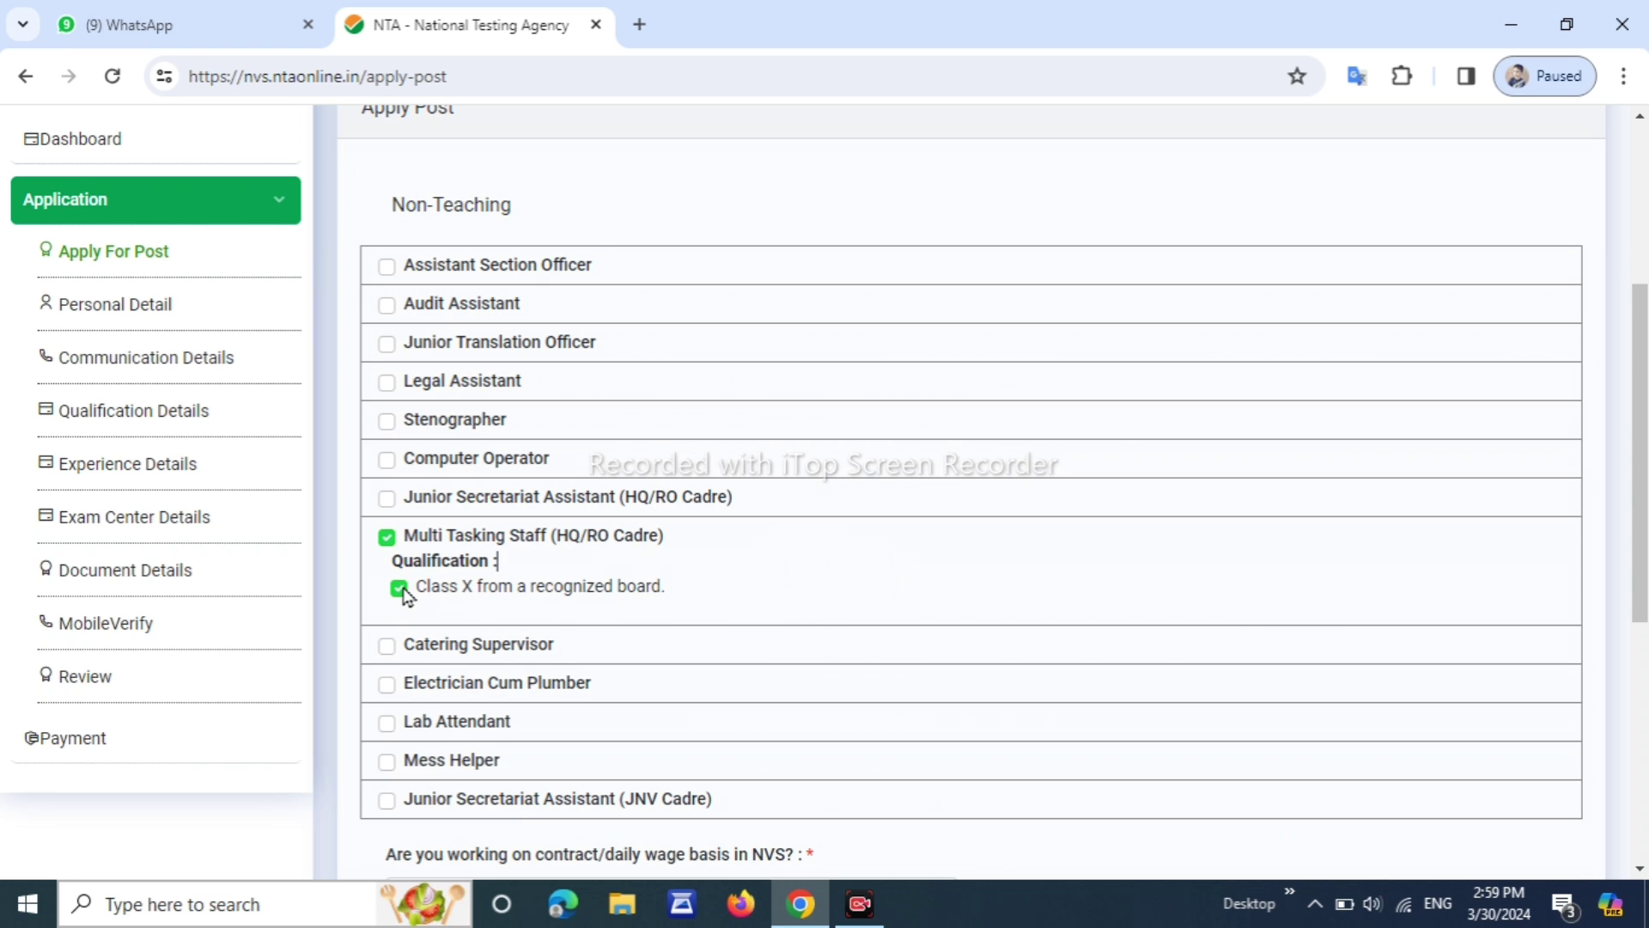
scroll(401, 593, down, 1)
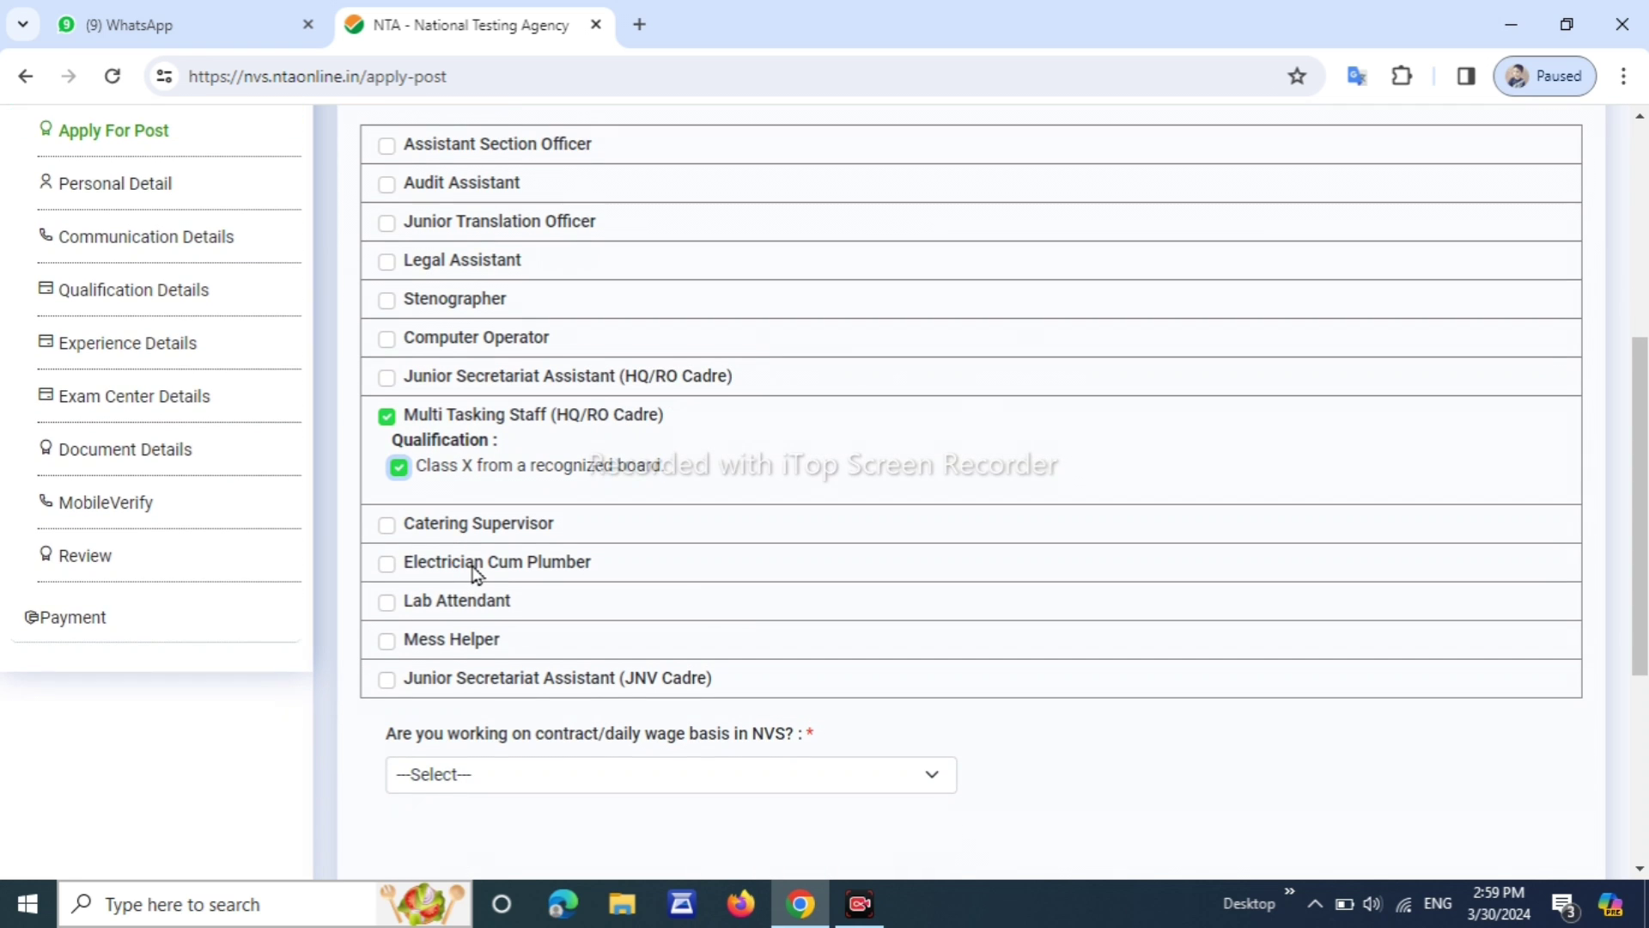
scroll(477, 574, down, 1)
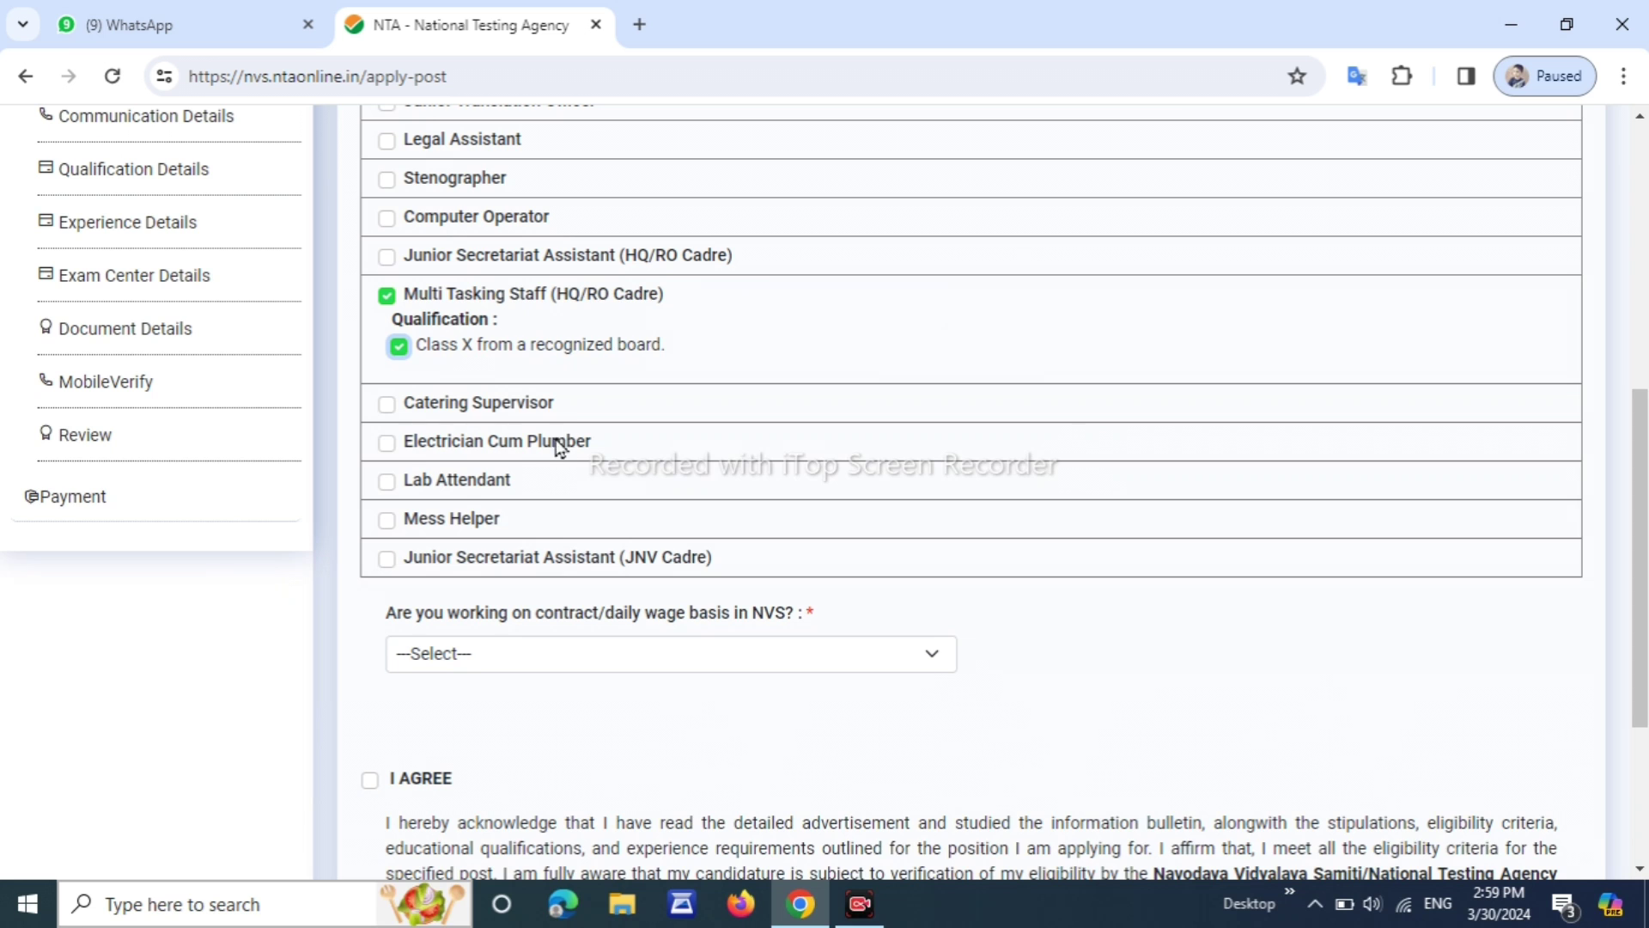
click(555, 448)
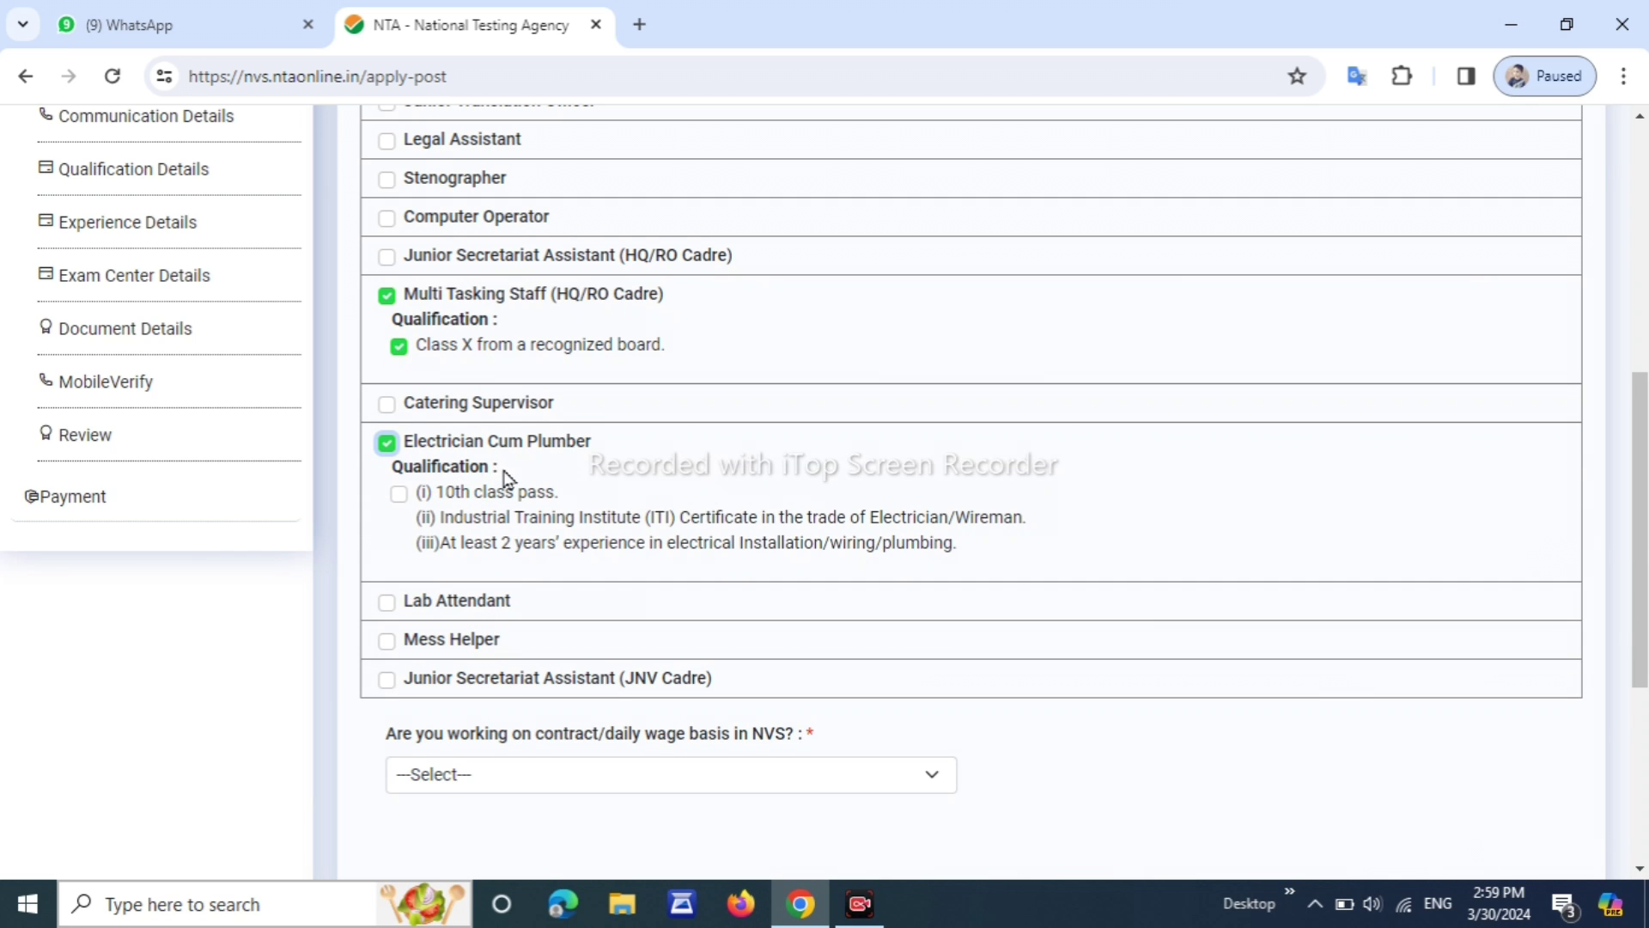
click(468, 442)
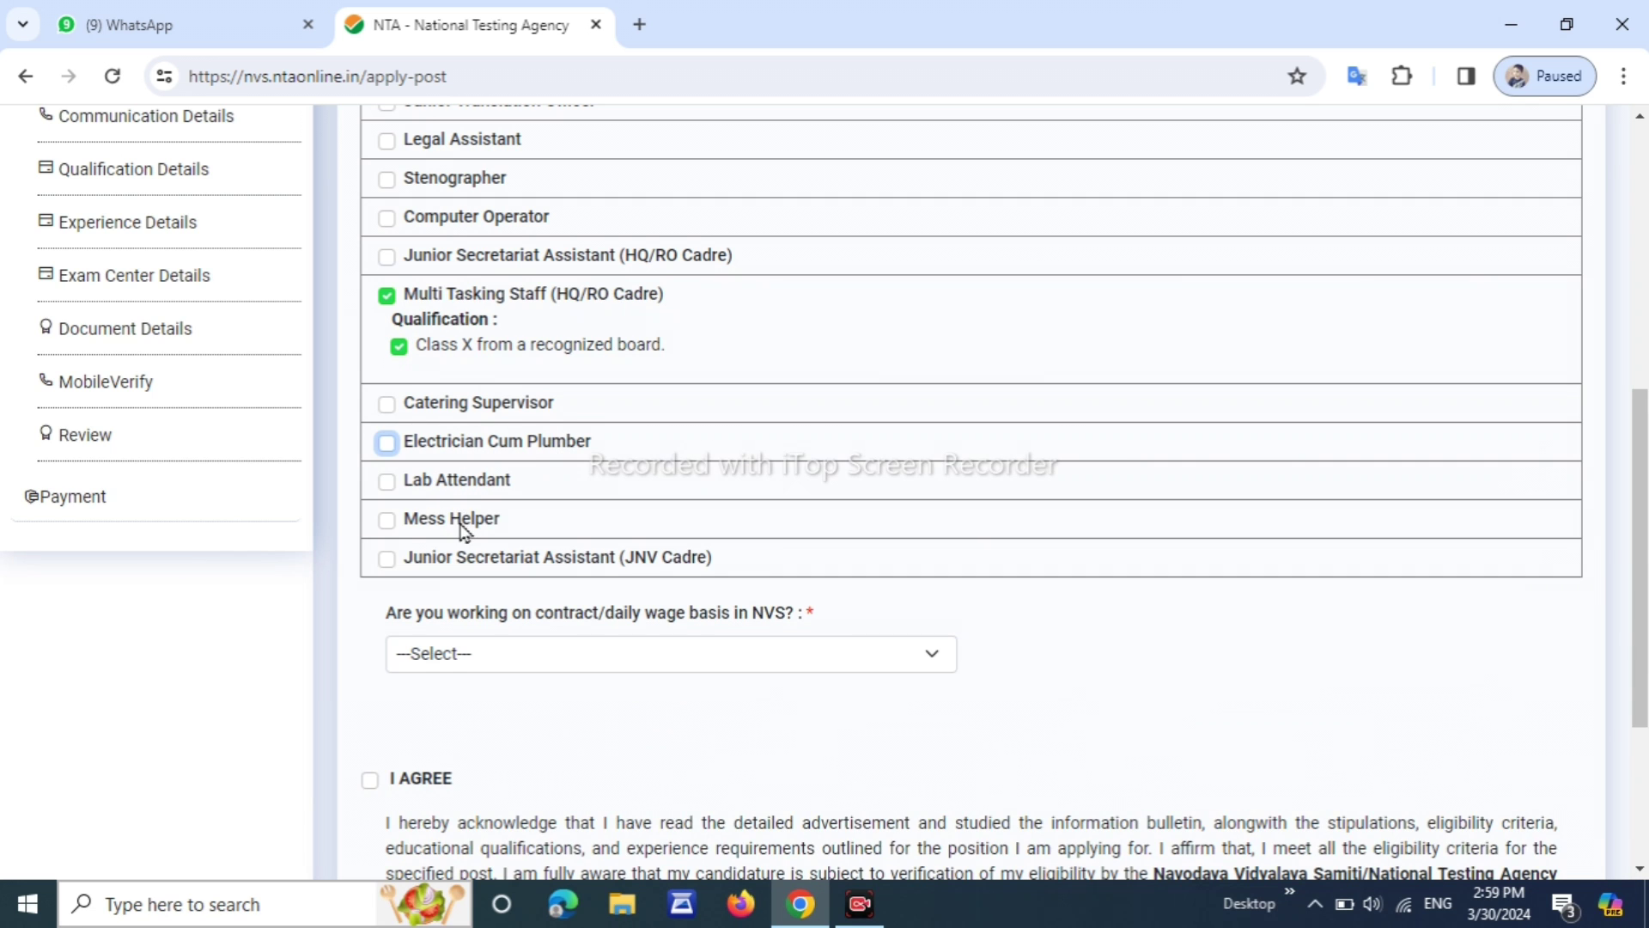
click(464, 520)
click(467, 522)
Answer No to the contract/daily wage question and accept the I AGREE declaration
scroll(479, 516, down, 1)
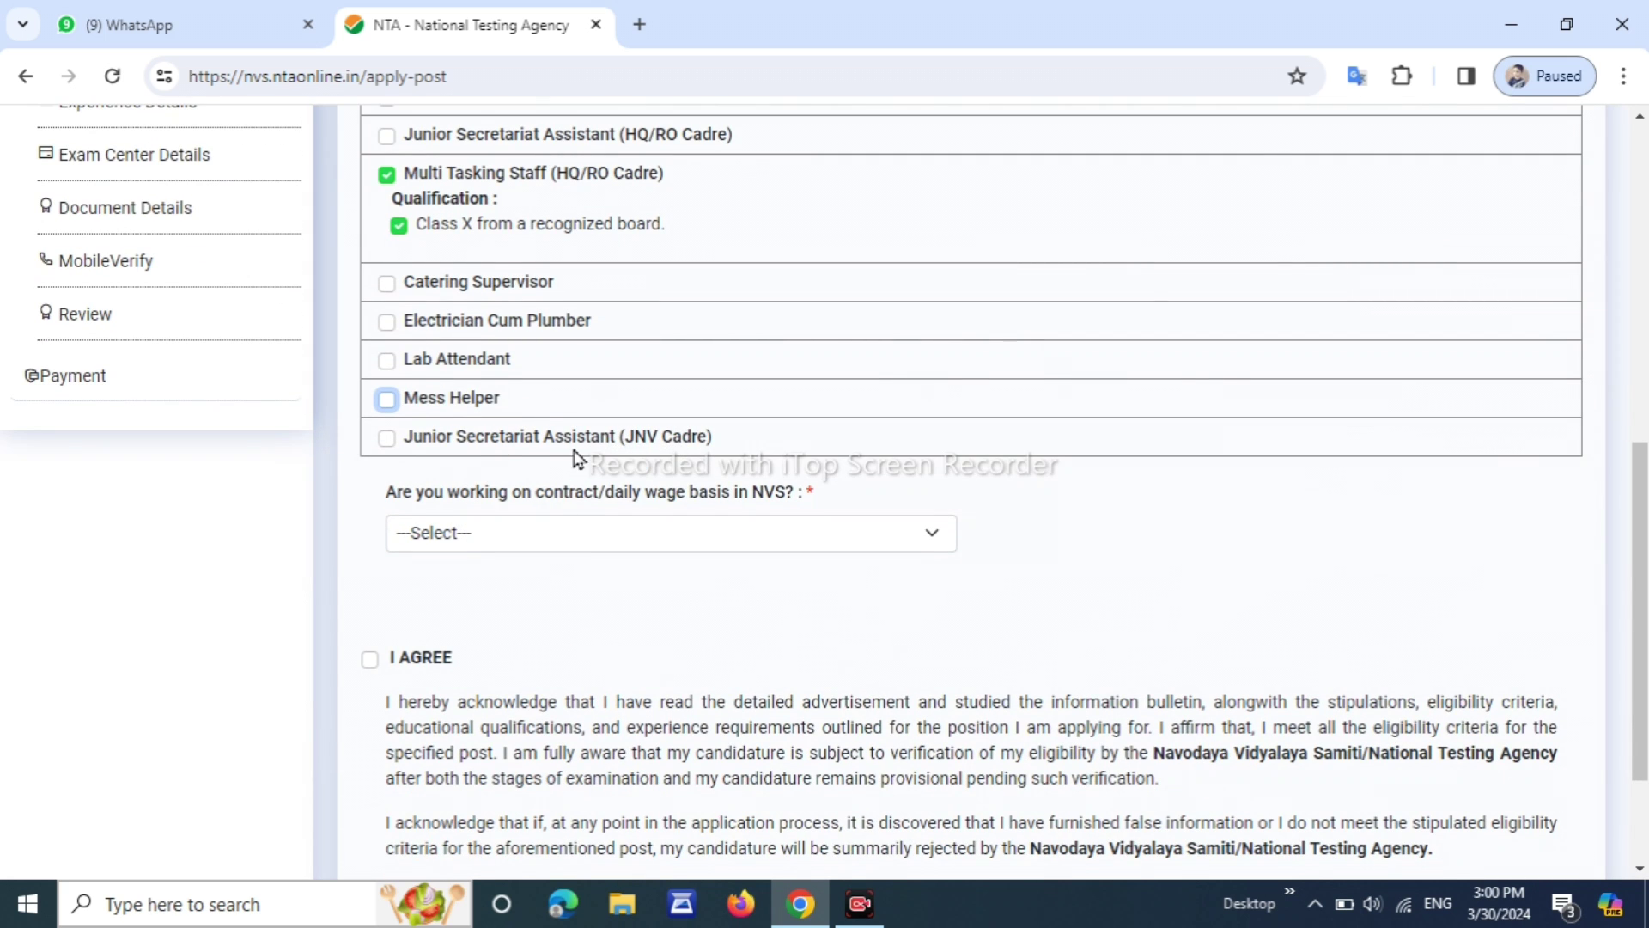
click(667, 542)
click(669, 540)
triple_click(1060, 519)
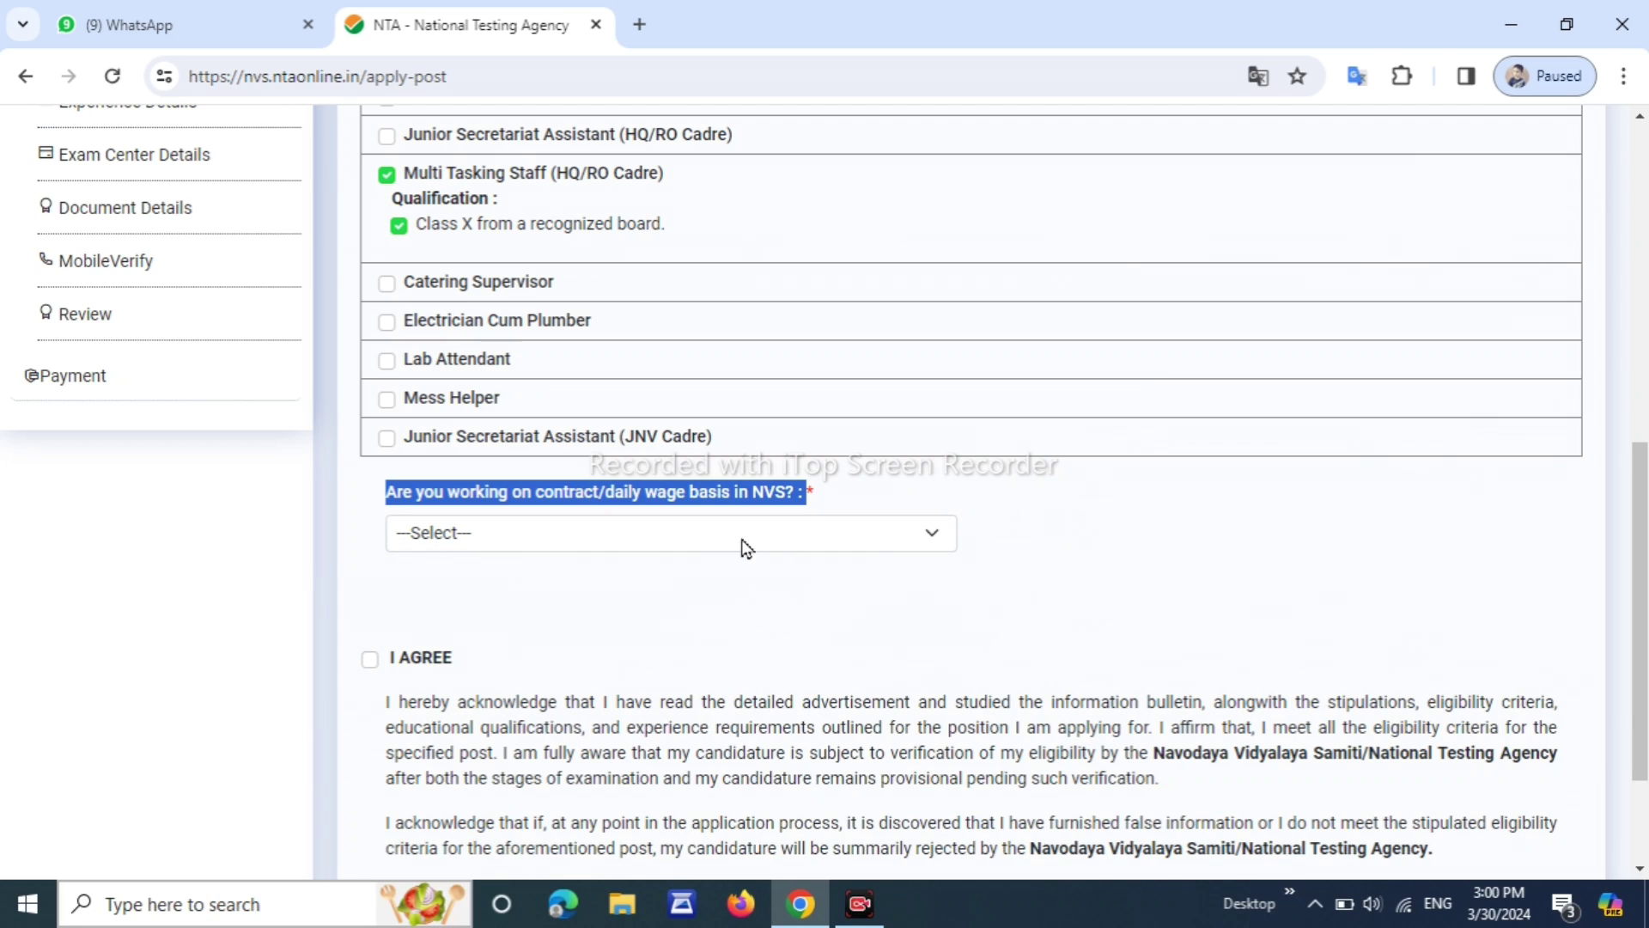
click(707, 533)
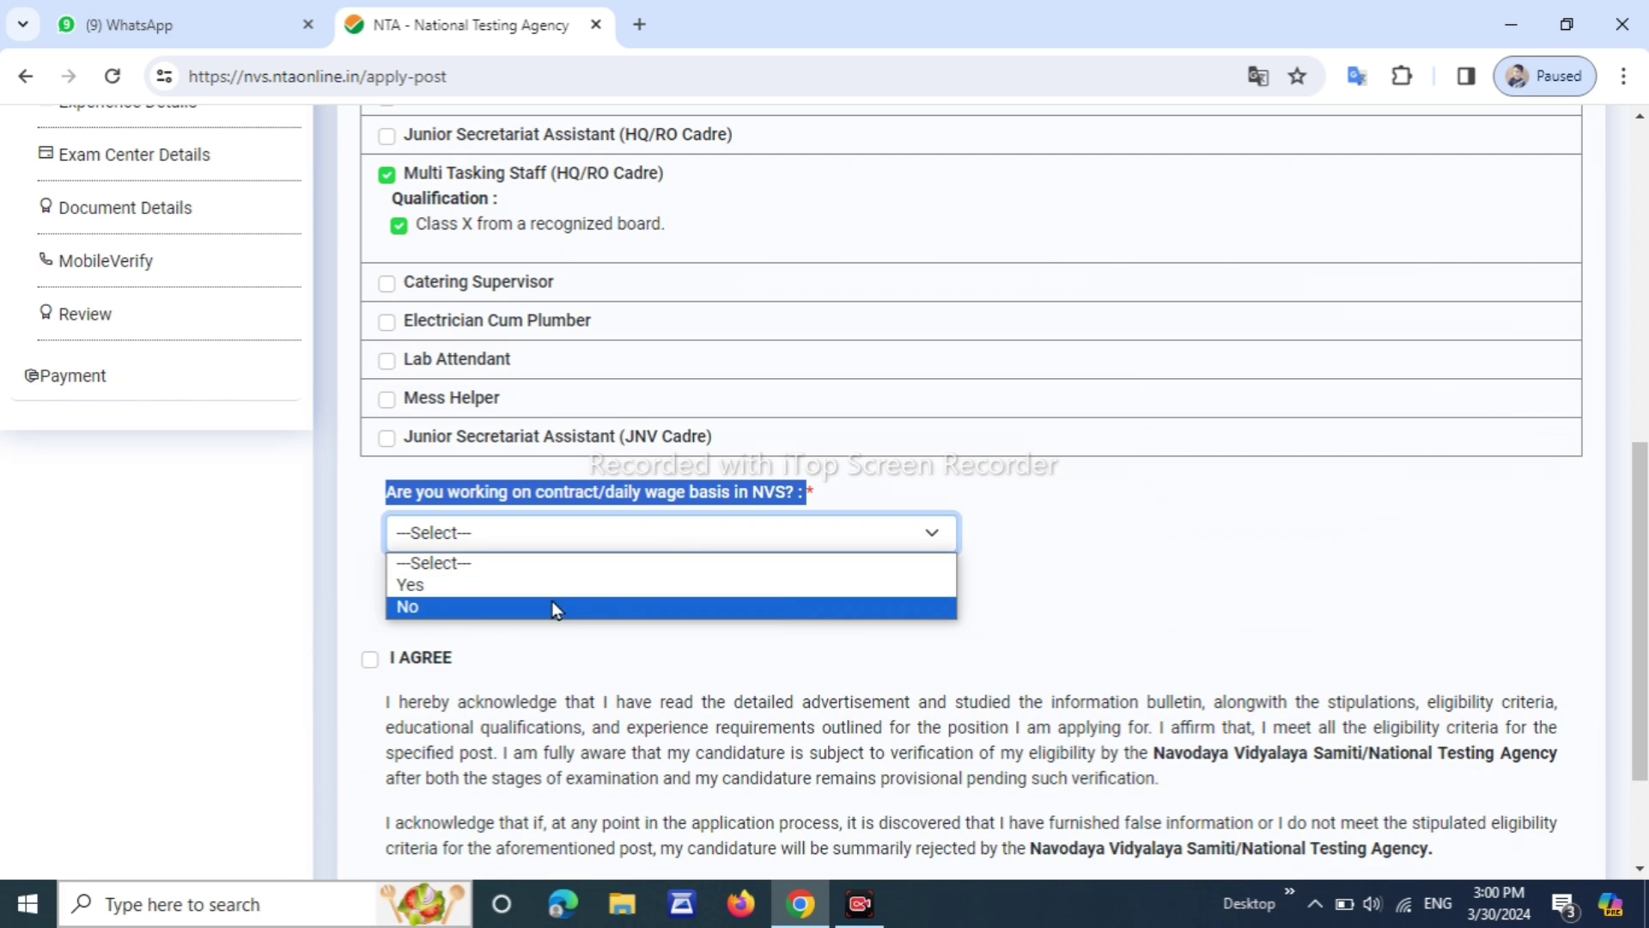
click(524, 607)
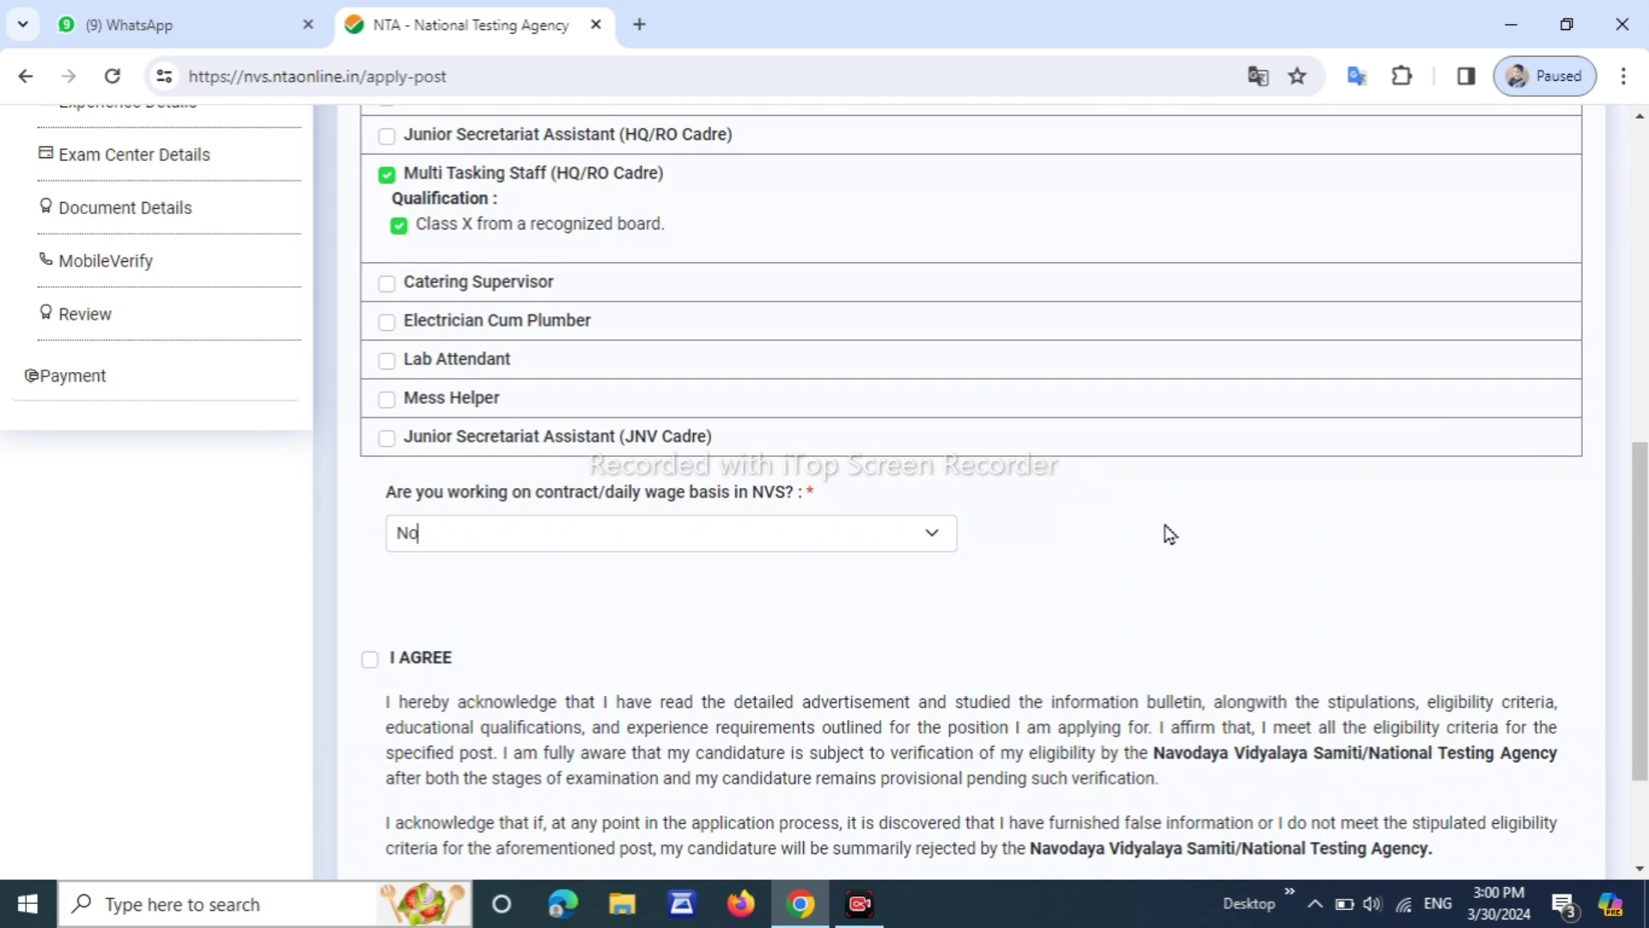
scroll(892, 590, down, 1)
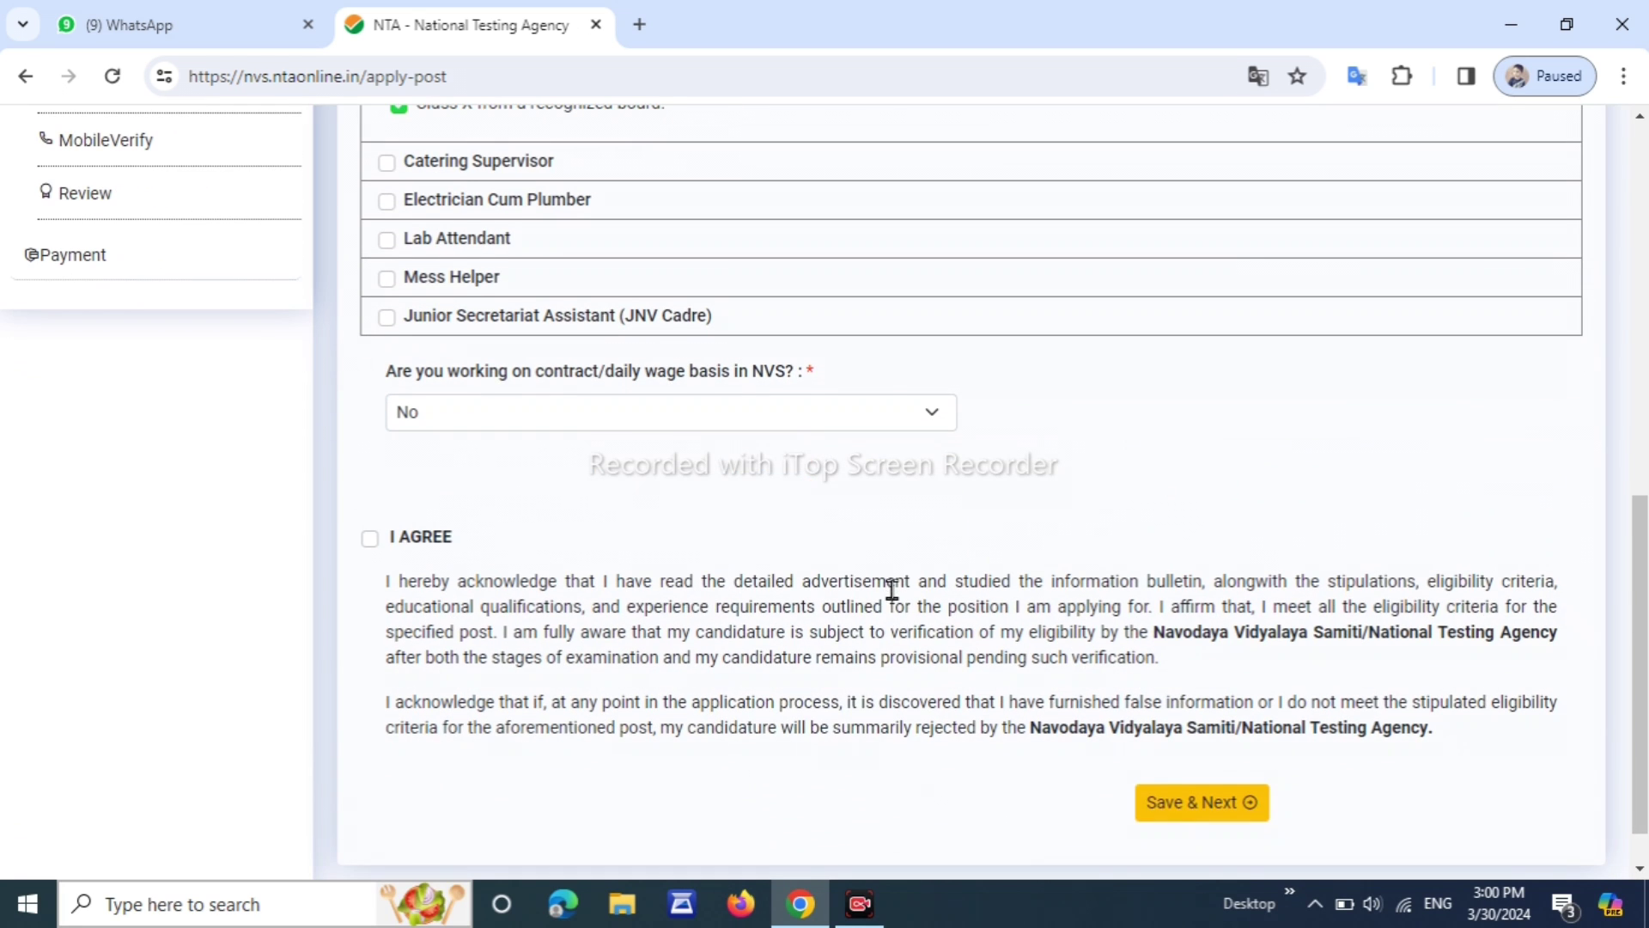
click(370, 541)
scroll(578, 567, down, 1)
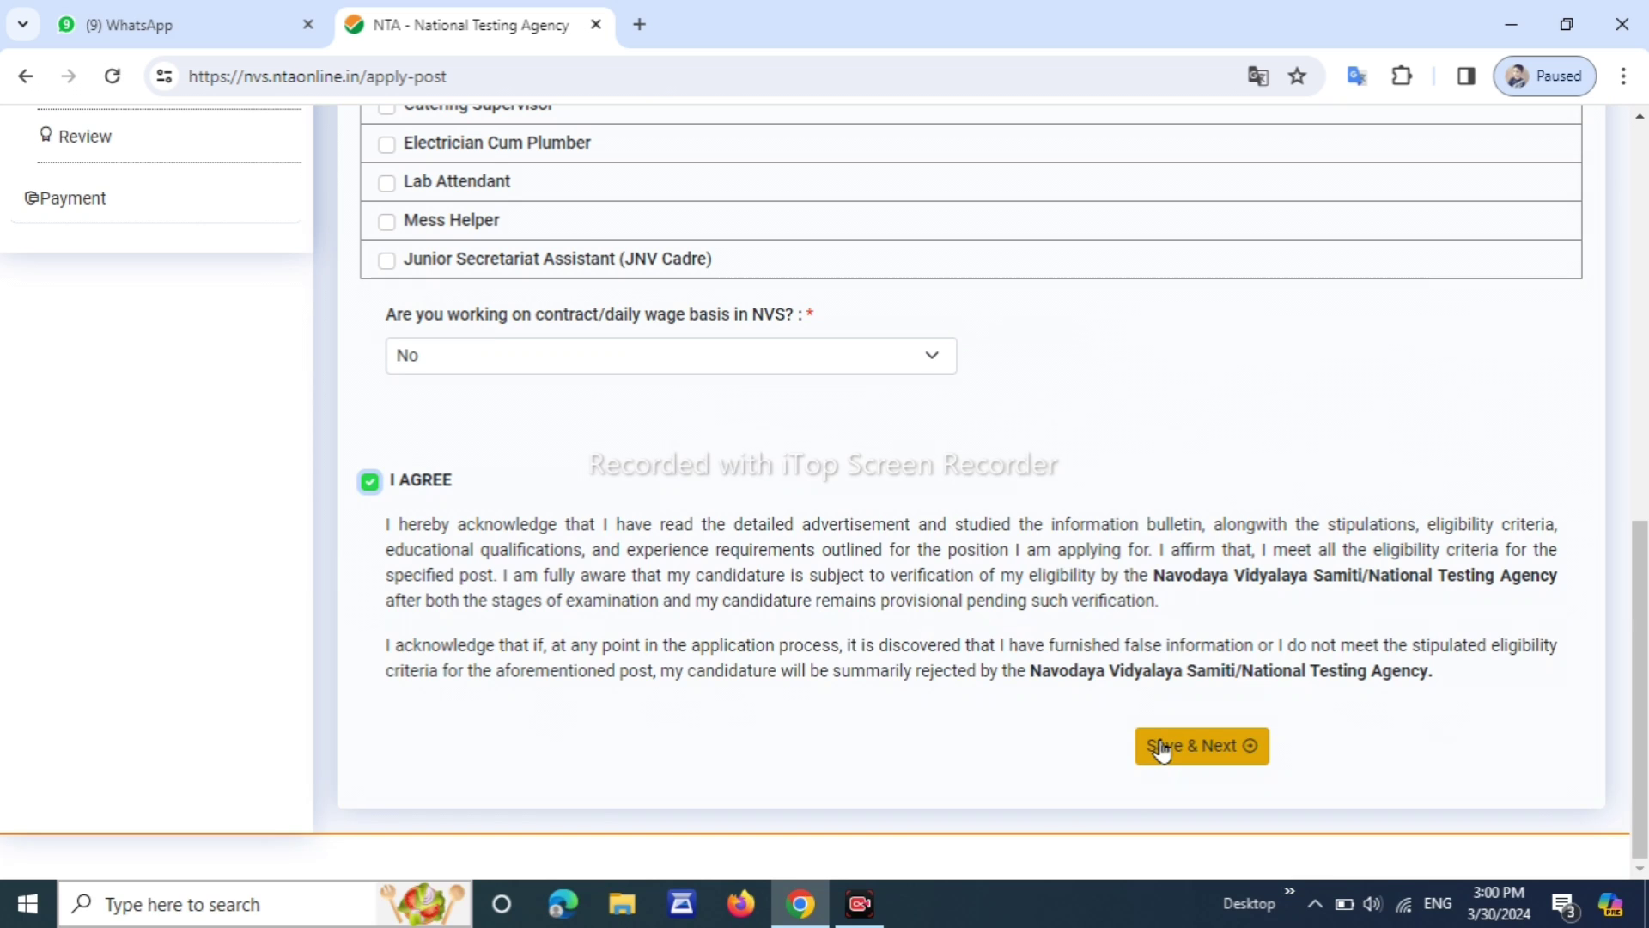
Save the post choice, then set Nationality to INDIAN and Marital Status to UnMarried and save
click(1162, 746)
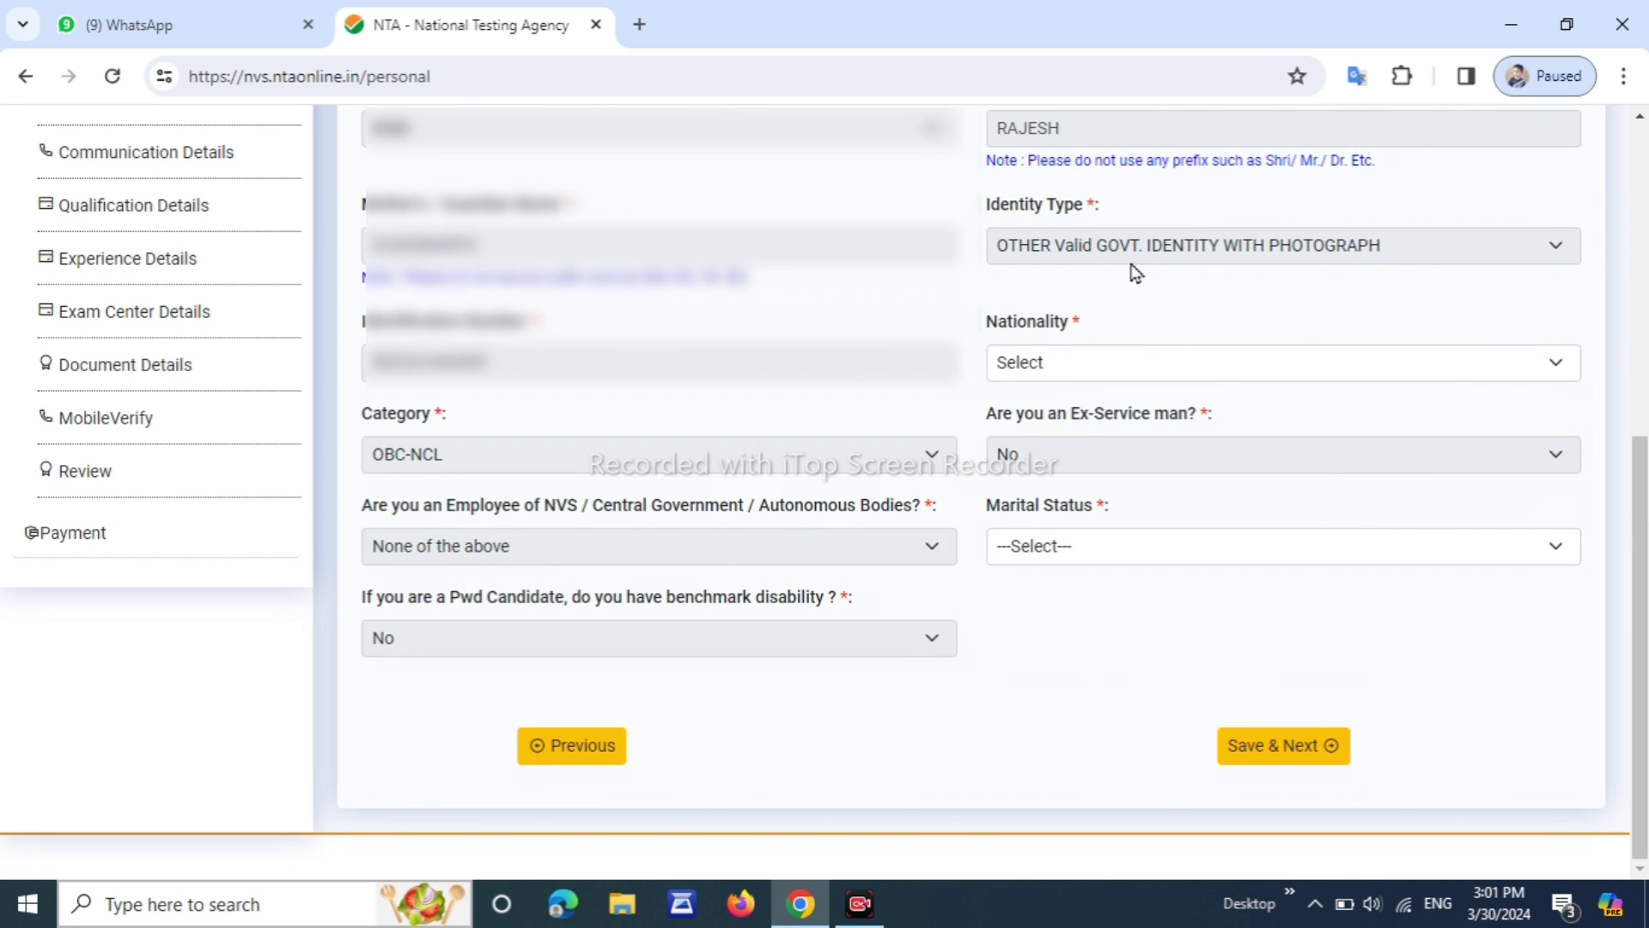
click(1096, 367)
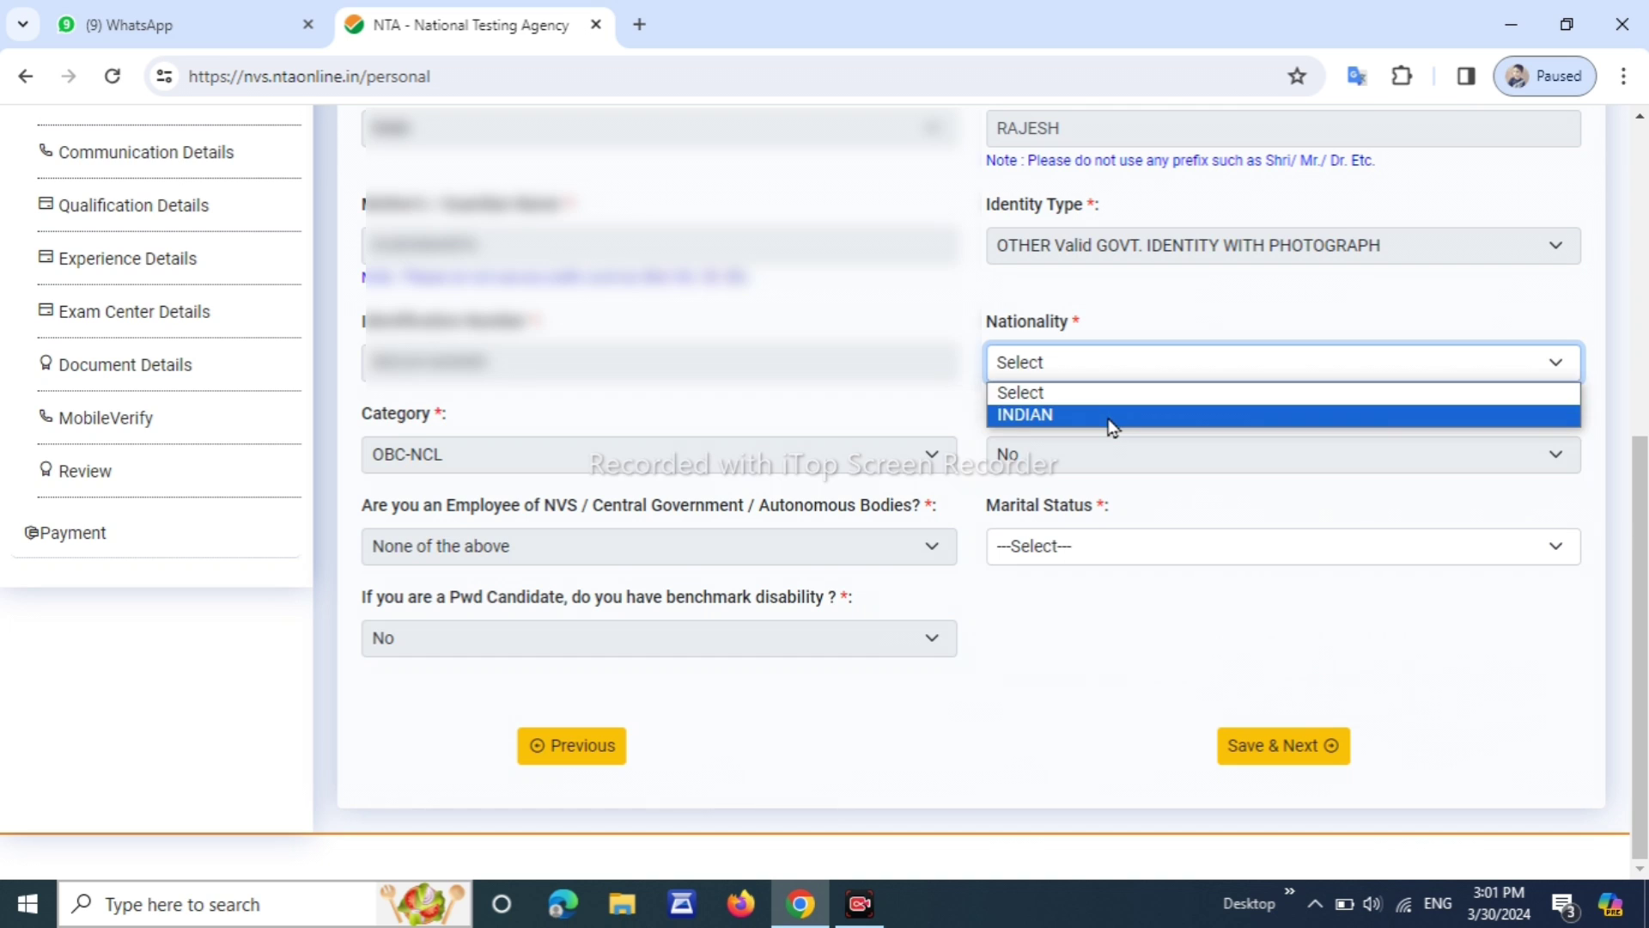
click(1114, 417)
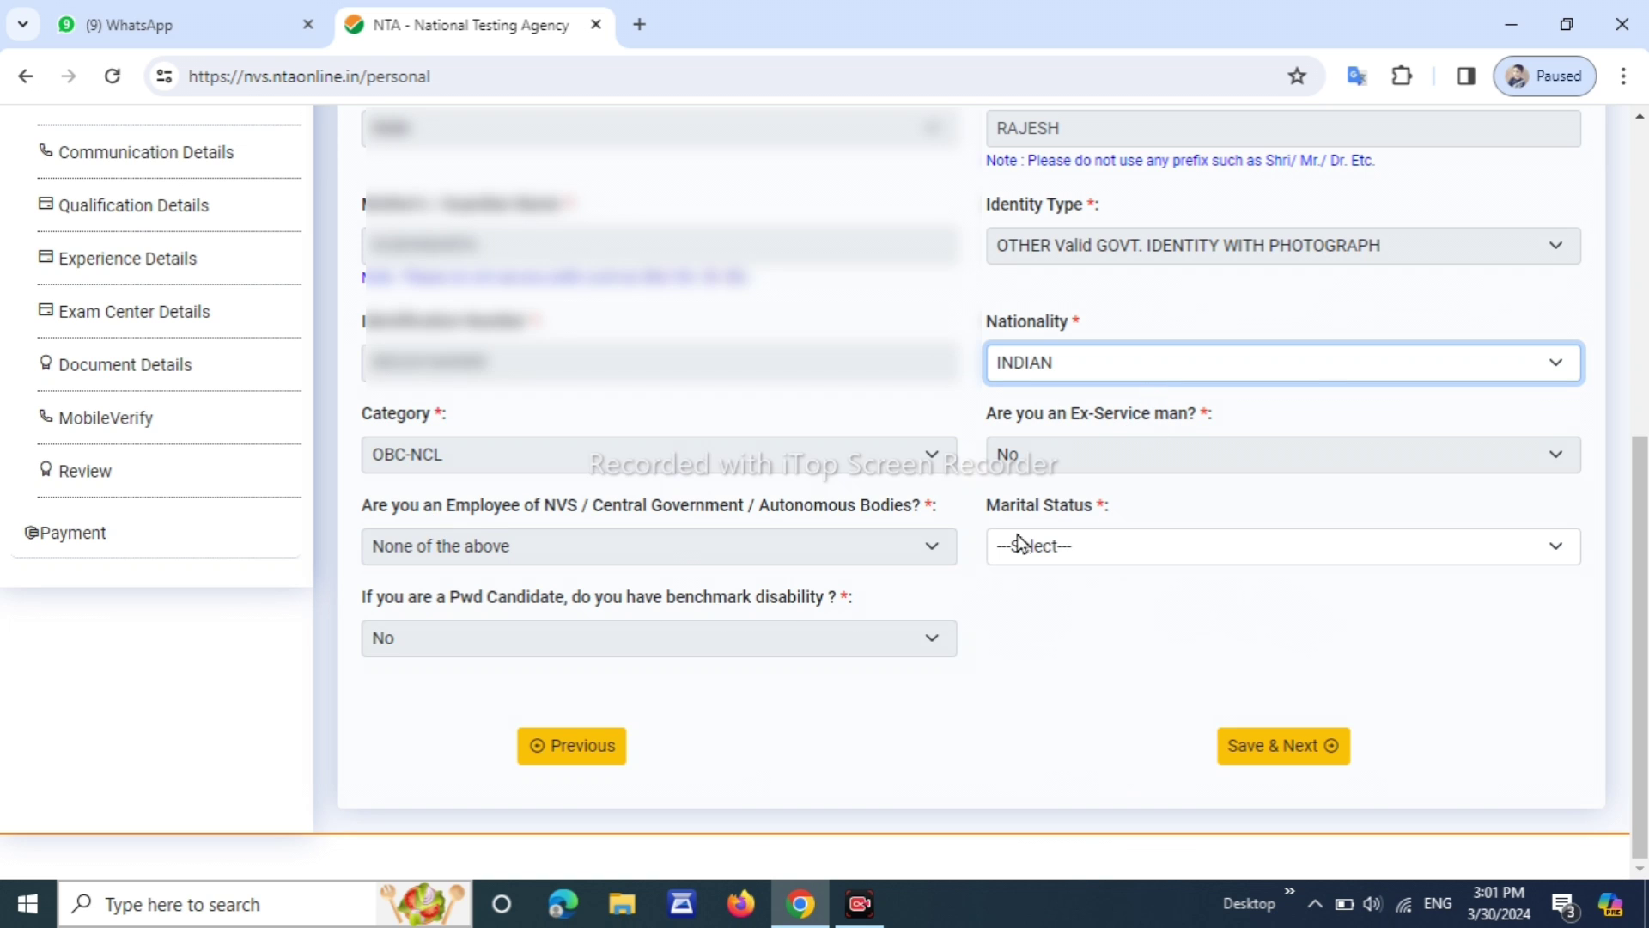
drag(988, 509, 1057, 520)
click(1119, 557)
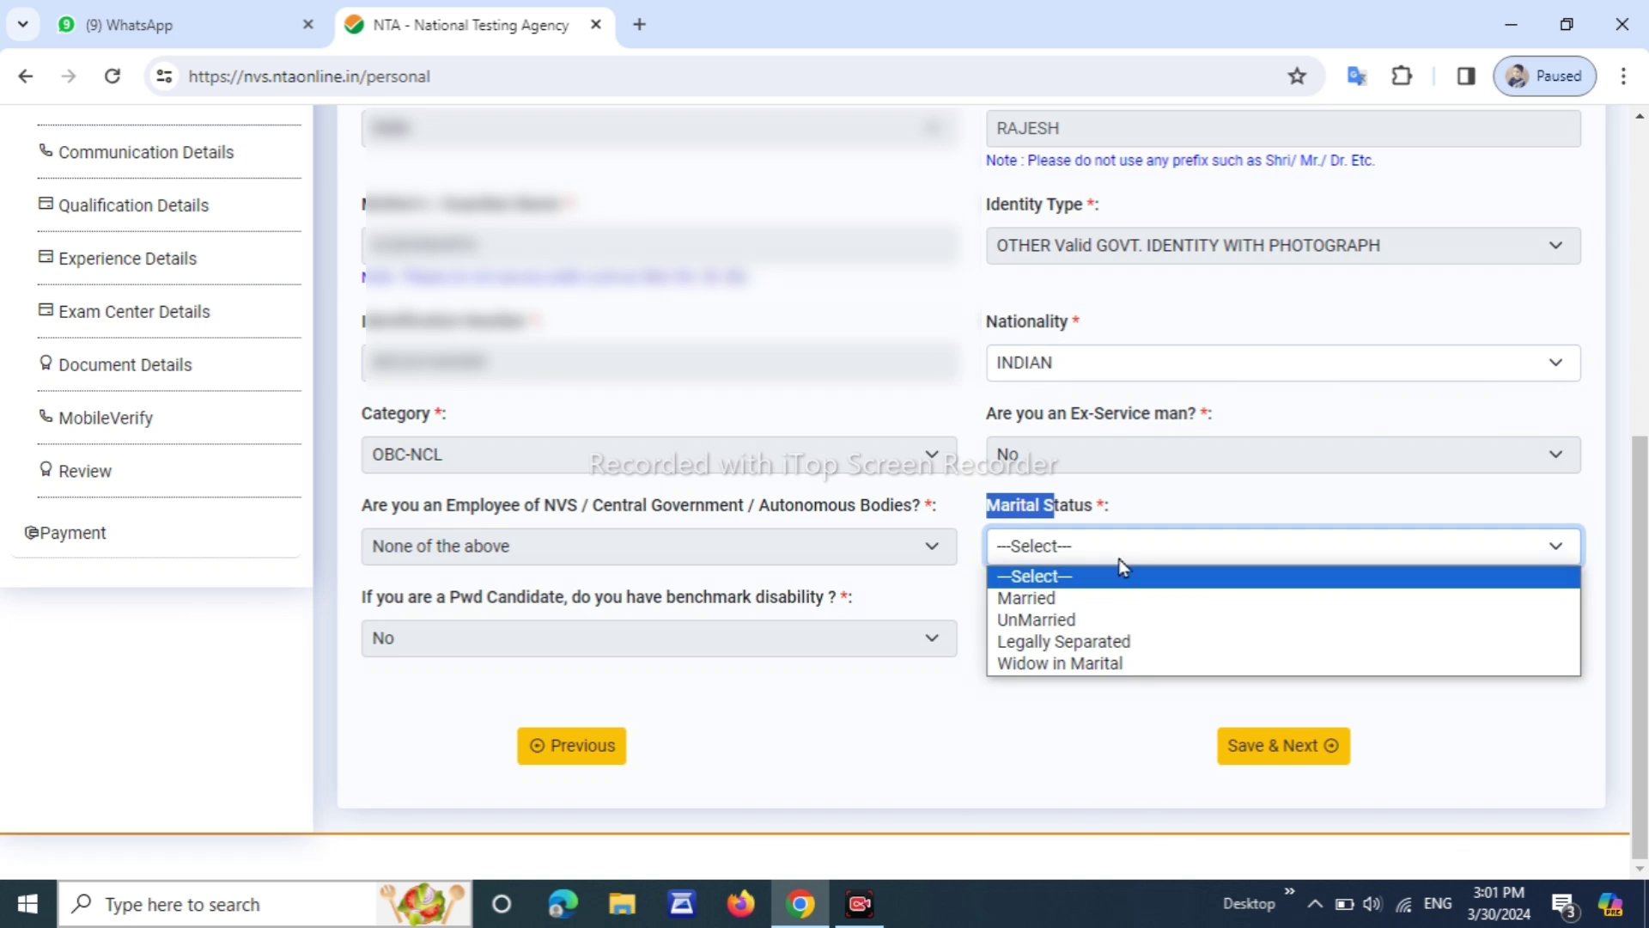
click(1191, 620)
click(1166, 631)
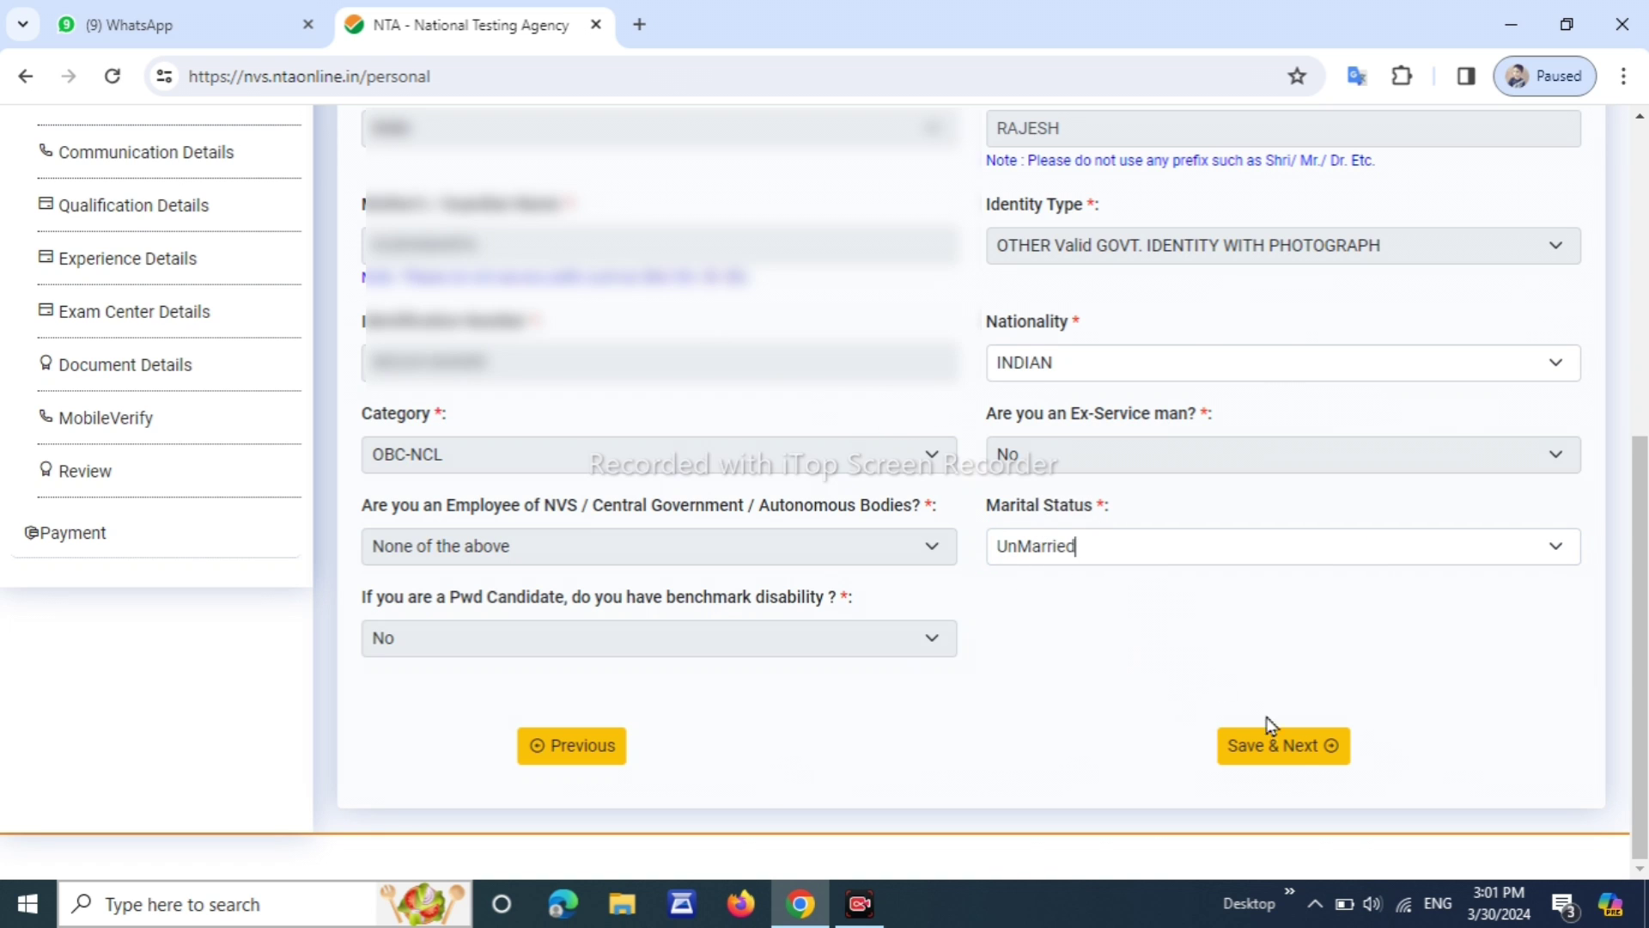
click(1306, 756)
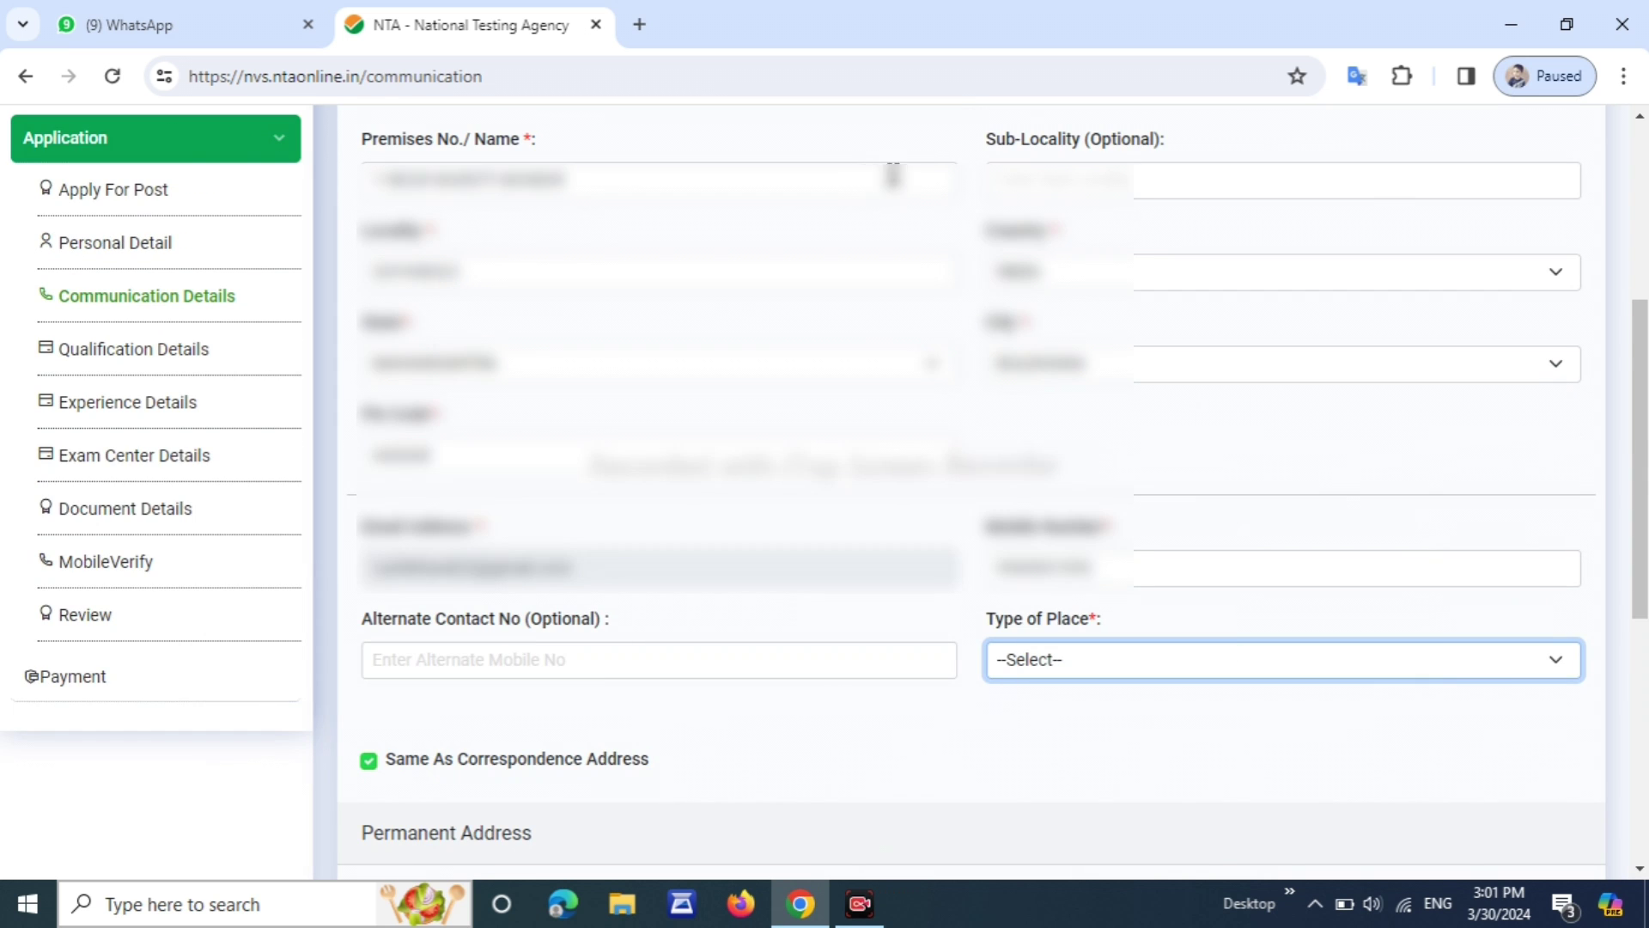
Set Type of Place to RURAL in Communication Details
click(1078, 672)
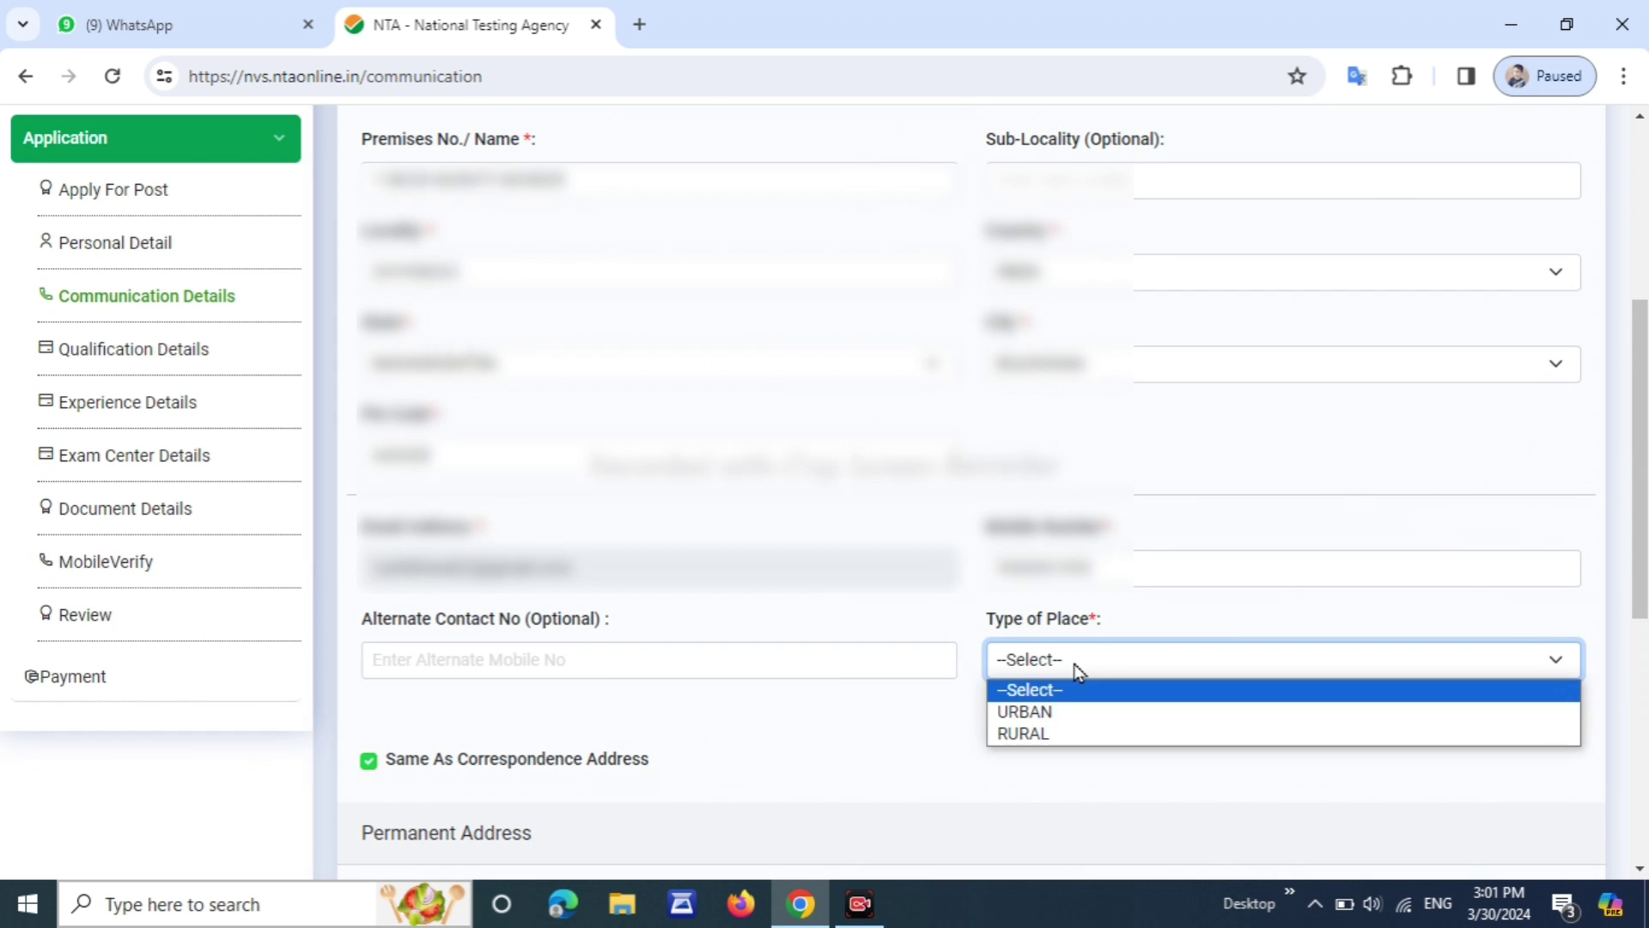
click(1073, 737)
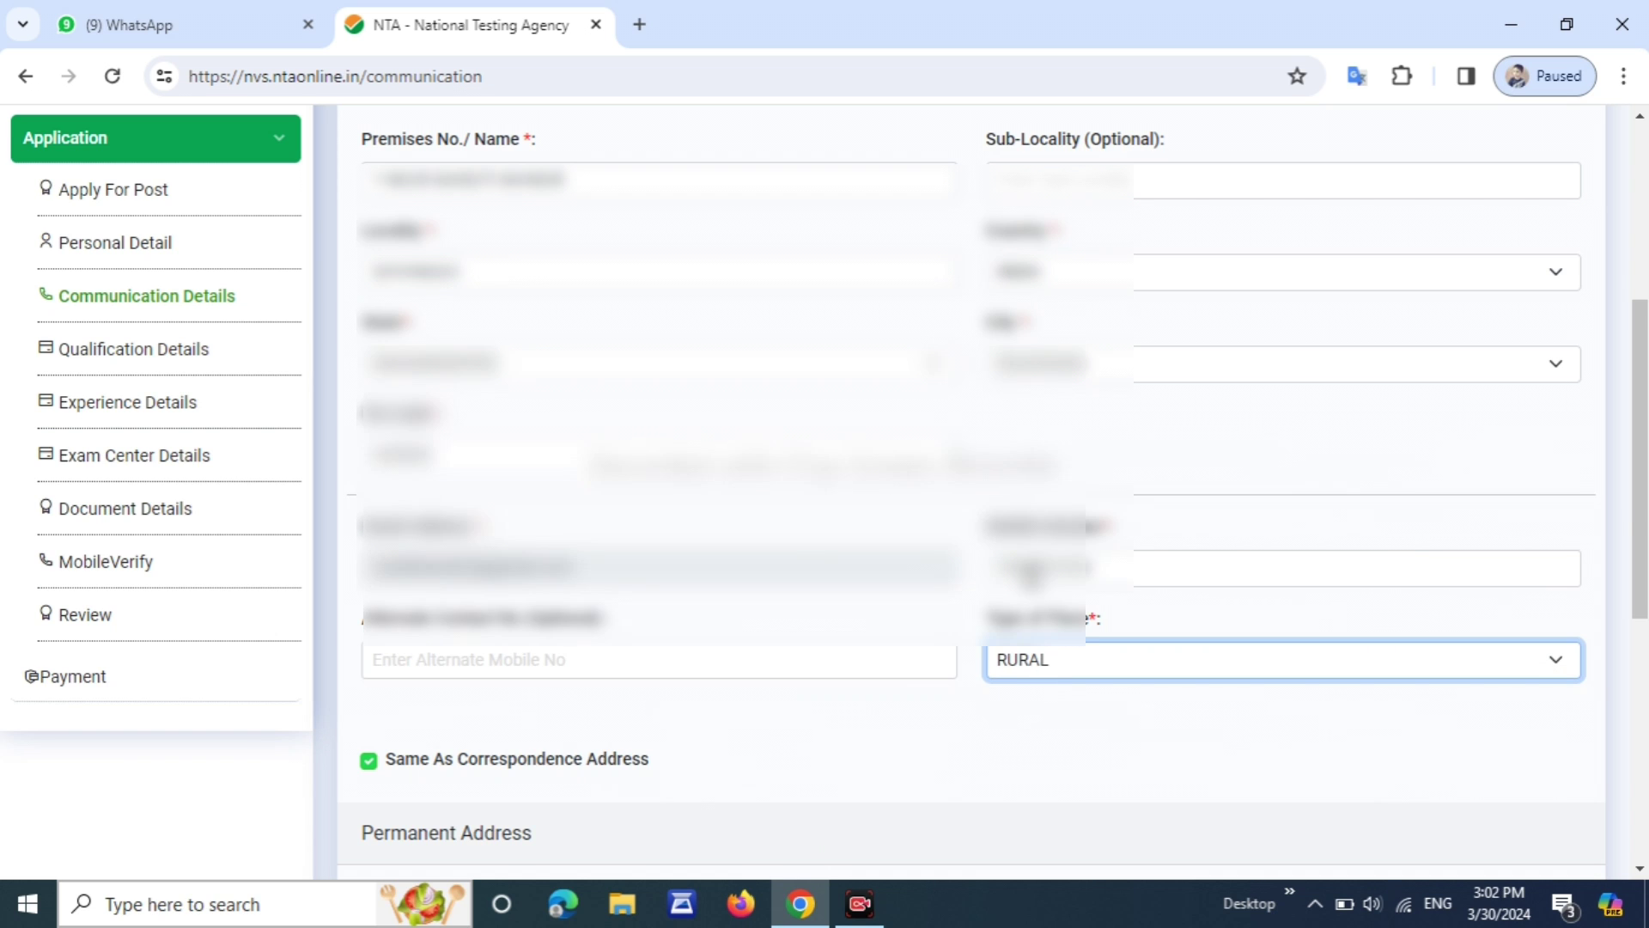
scroll(1031, 574, down, 7)
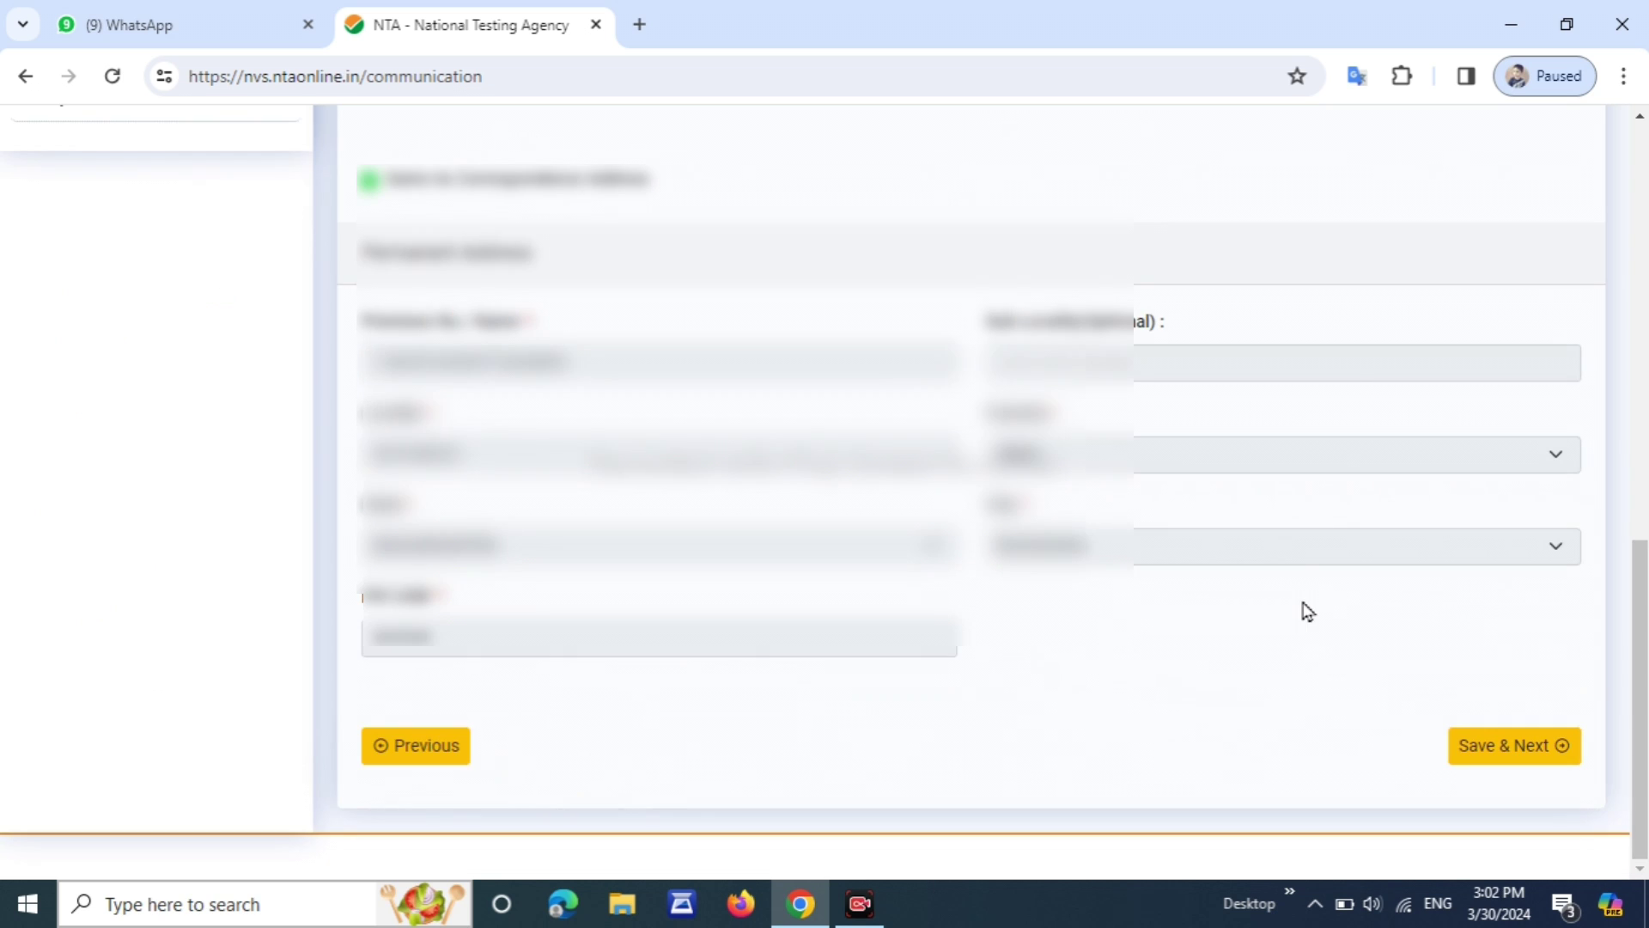
Save communication details and enter the first qualification as SSC, passed February 2014
click(1518, 756)
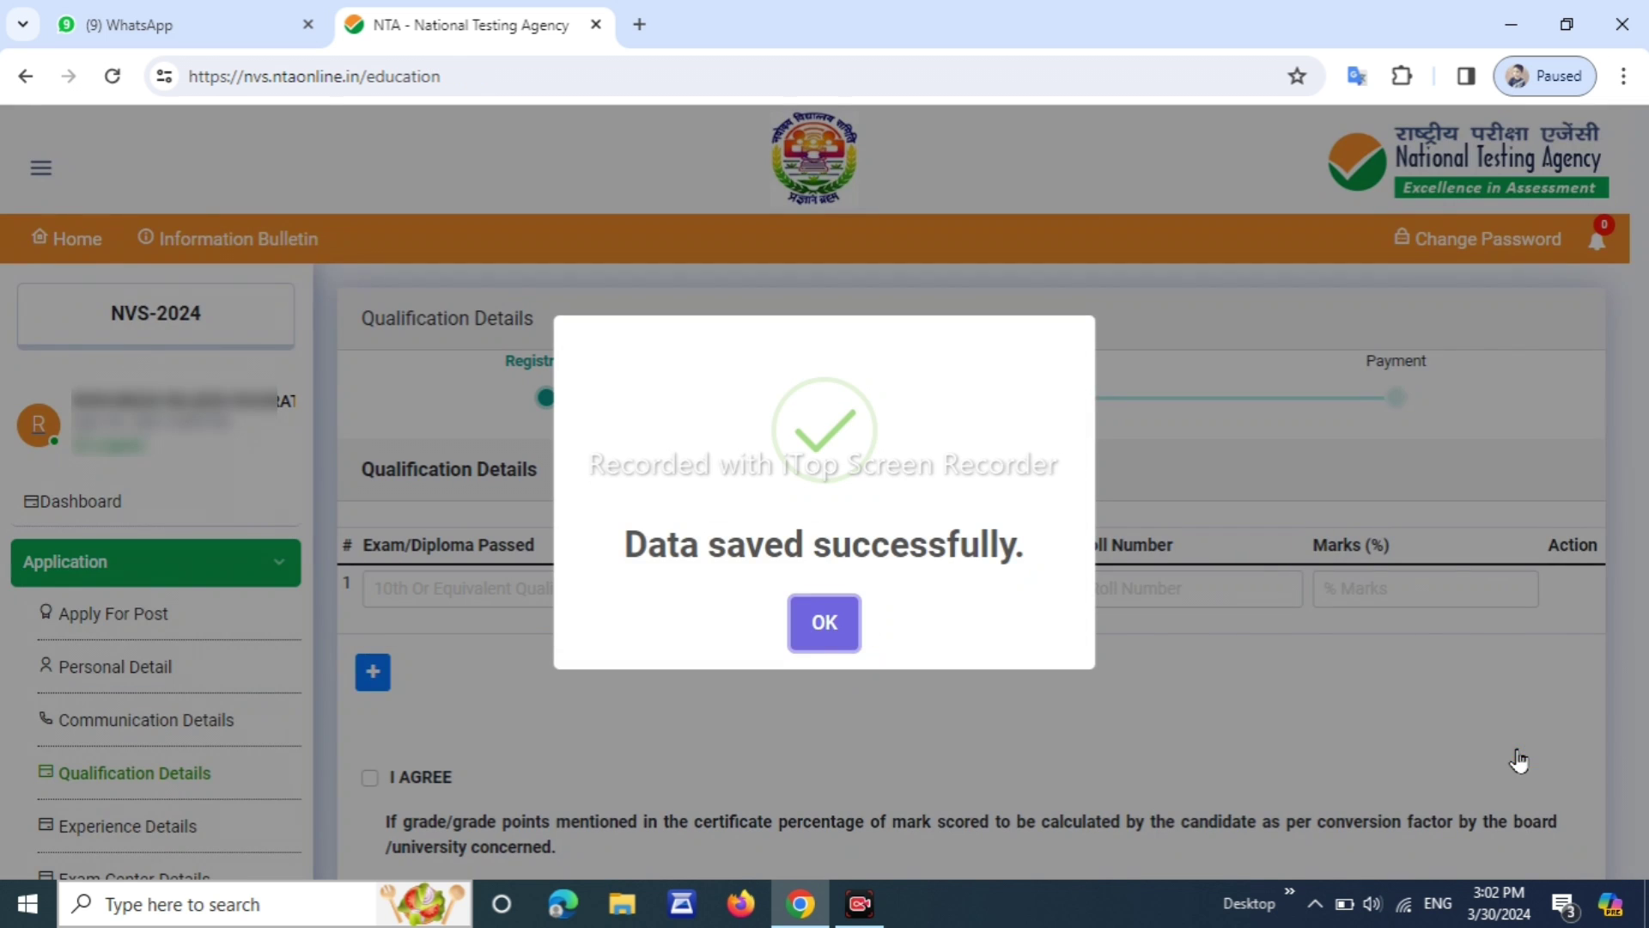
click(825, 643)
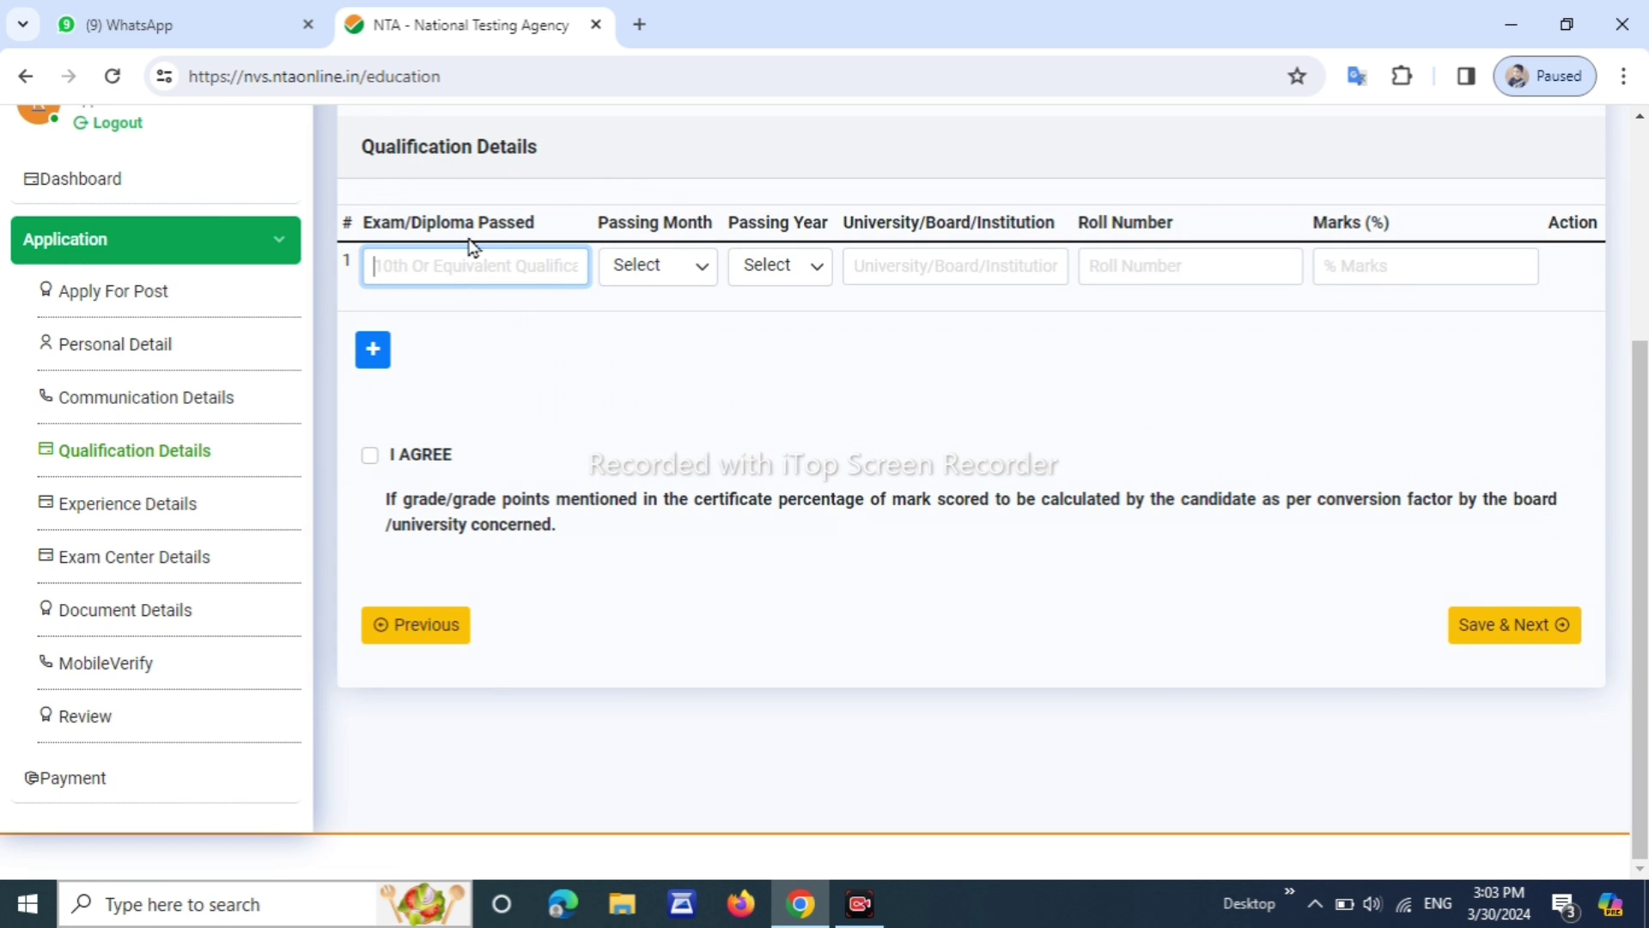
text(SS)
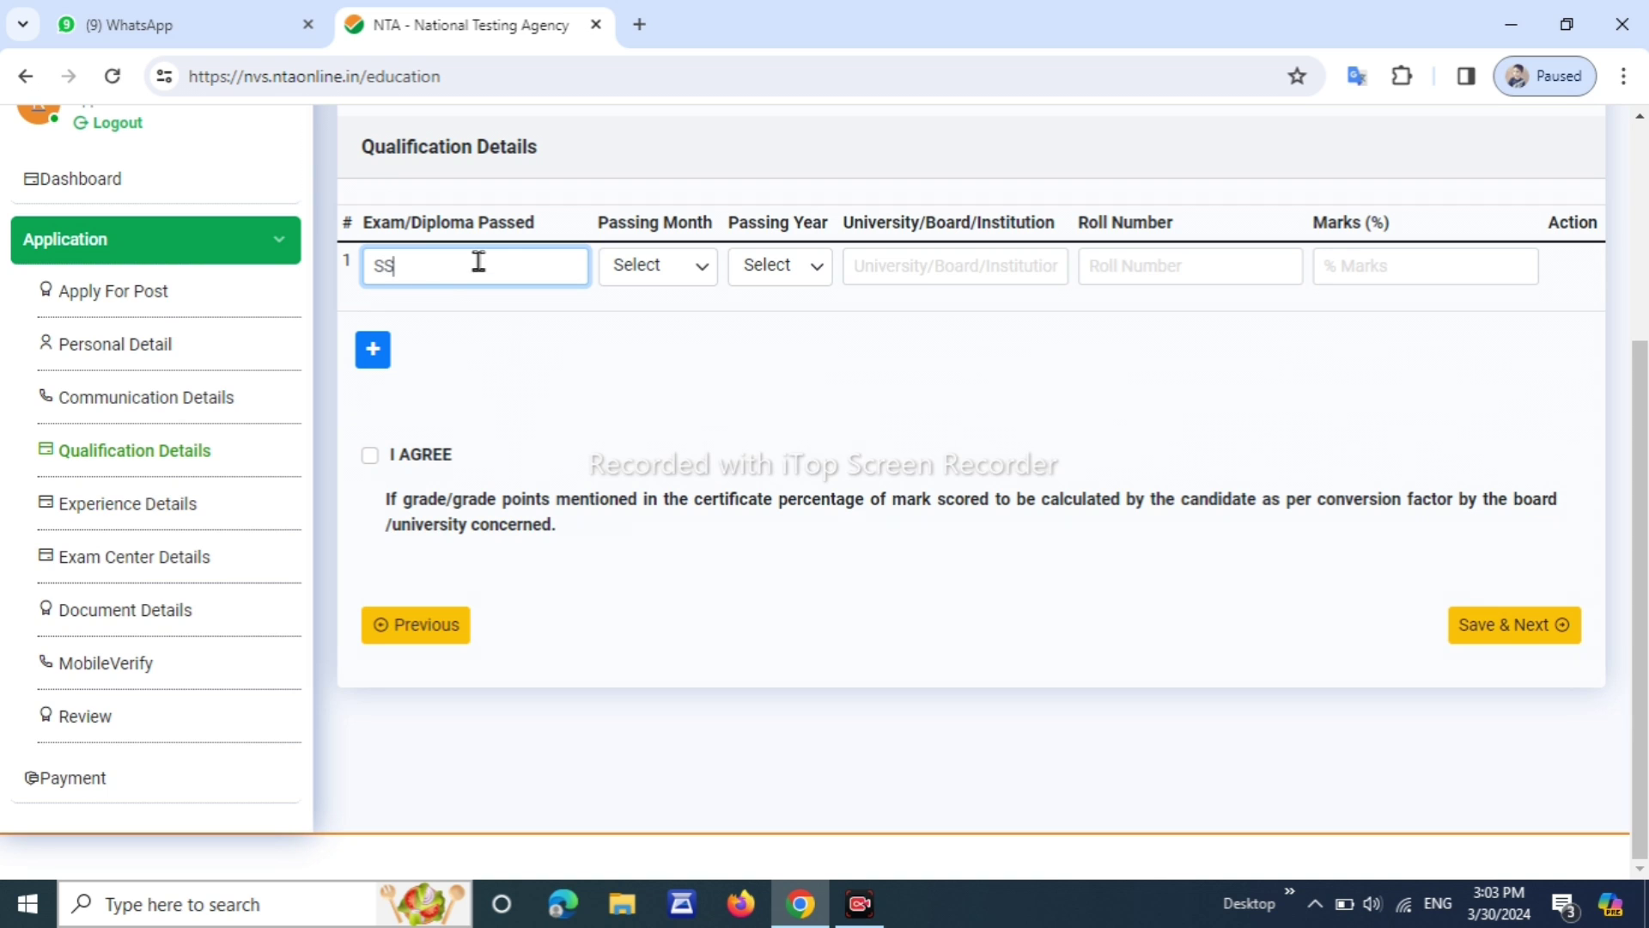
text(C)
click(651, 268)
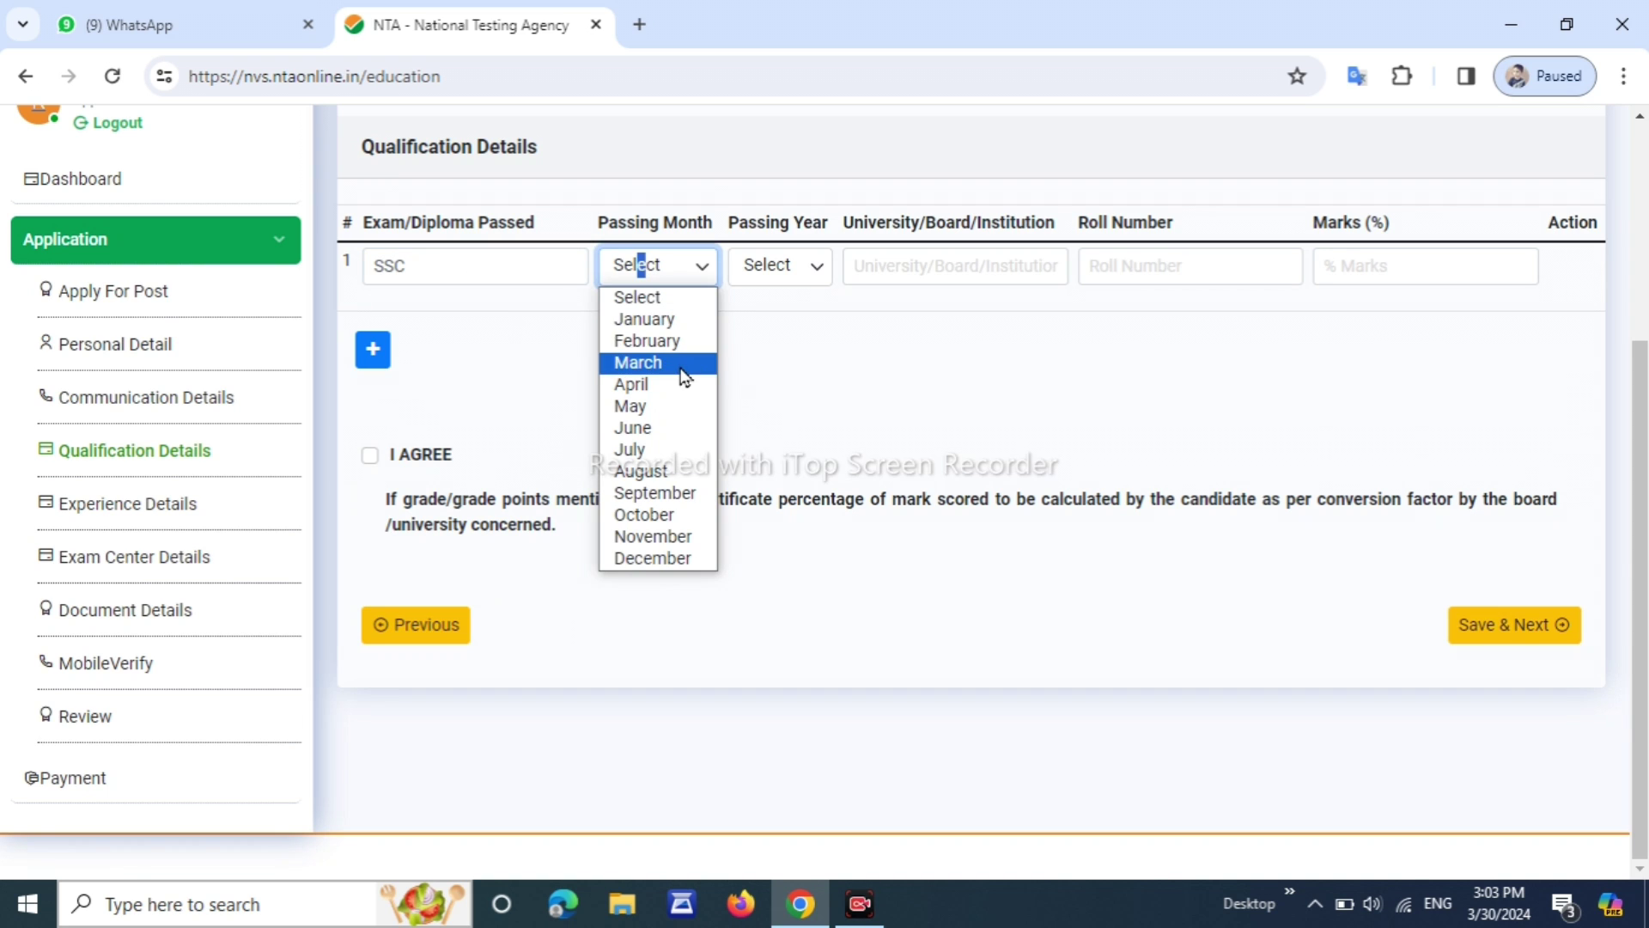
click(683, 343)
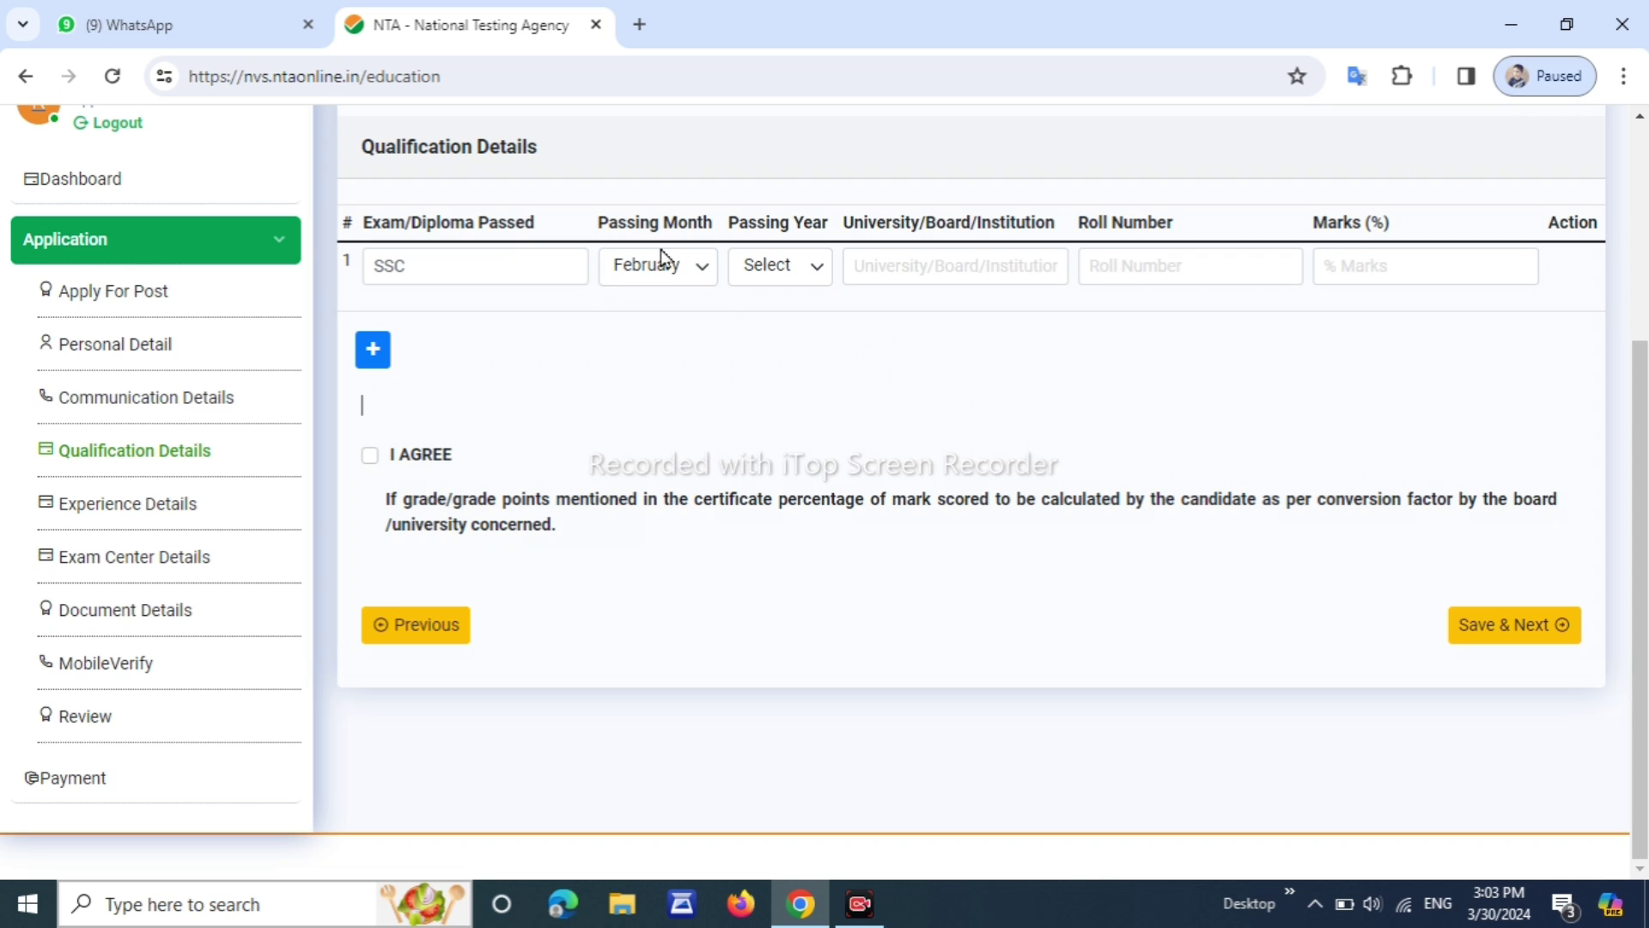
click(779, 275)
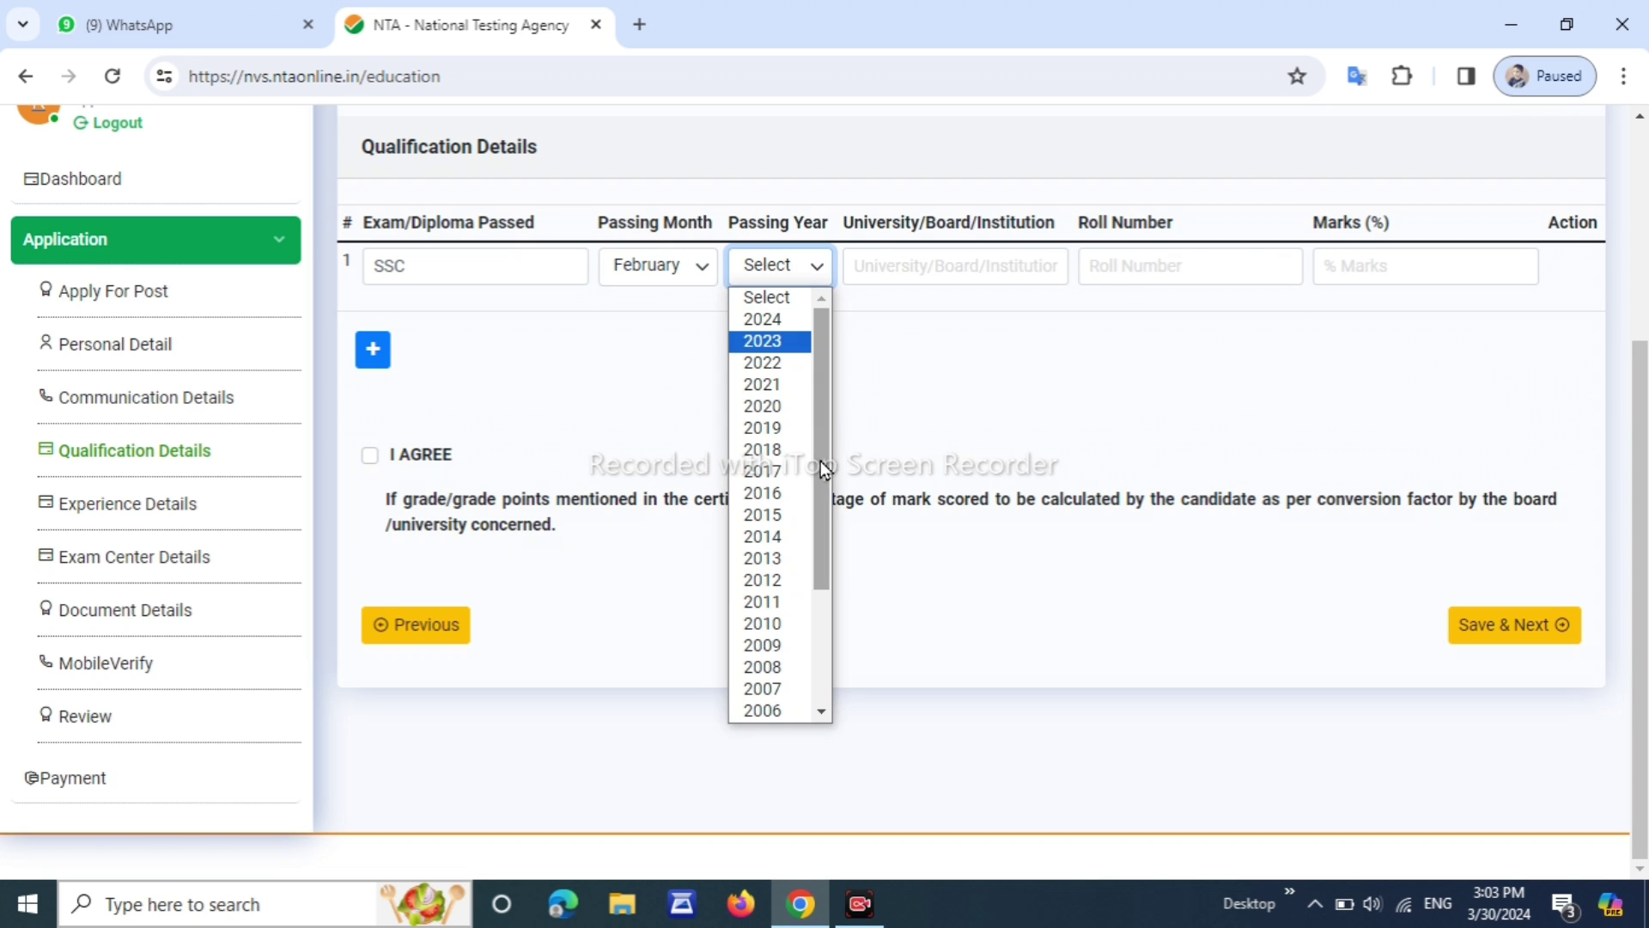
click(777, 534)
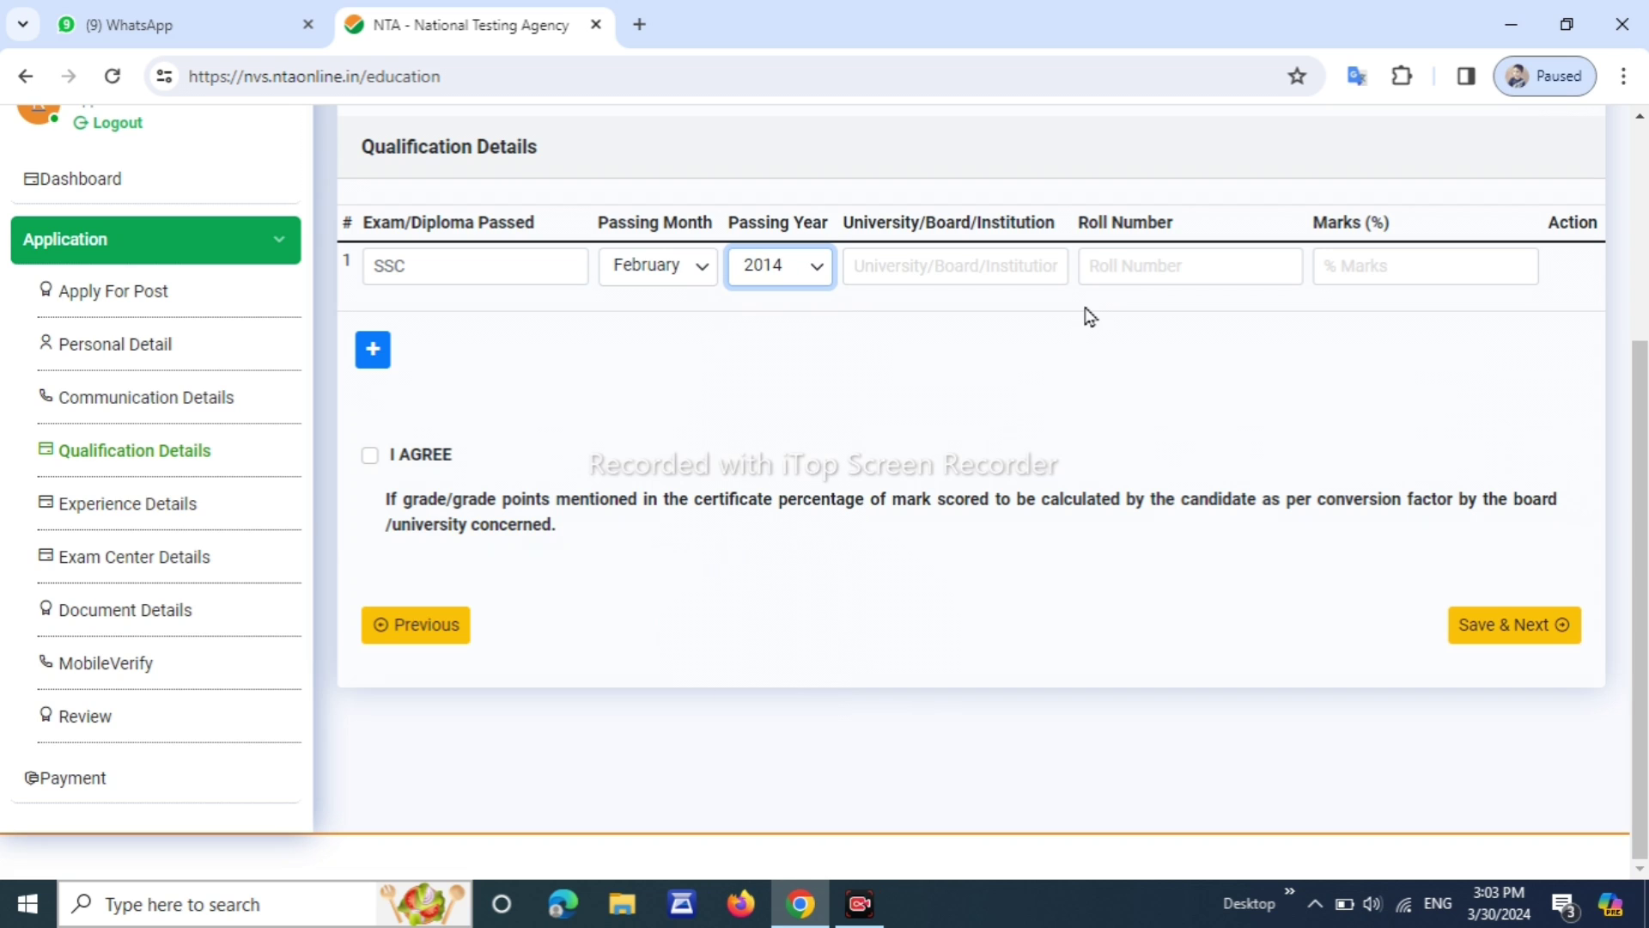
Enter MAHARASHTRA STATE BOARD as the board and 87 as the marks percentage
click(970, 263)
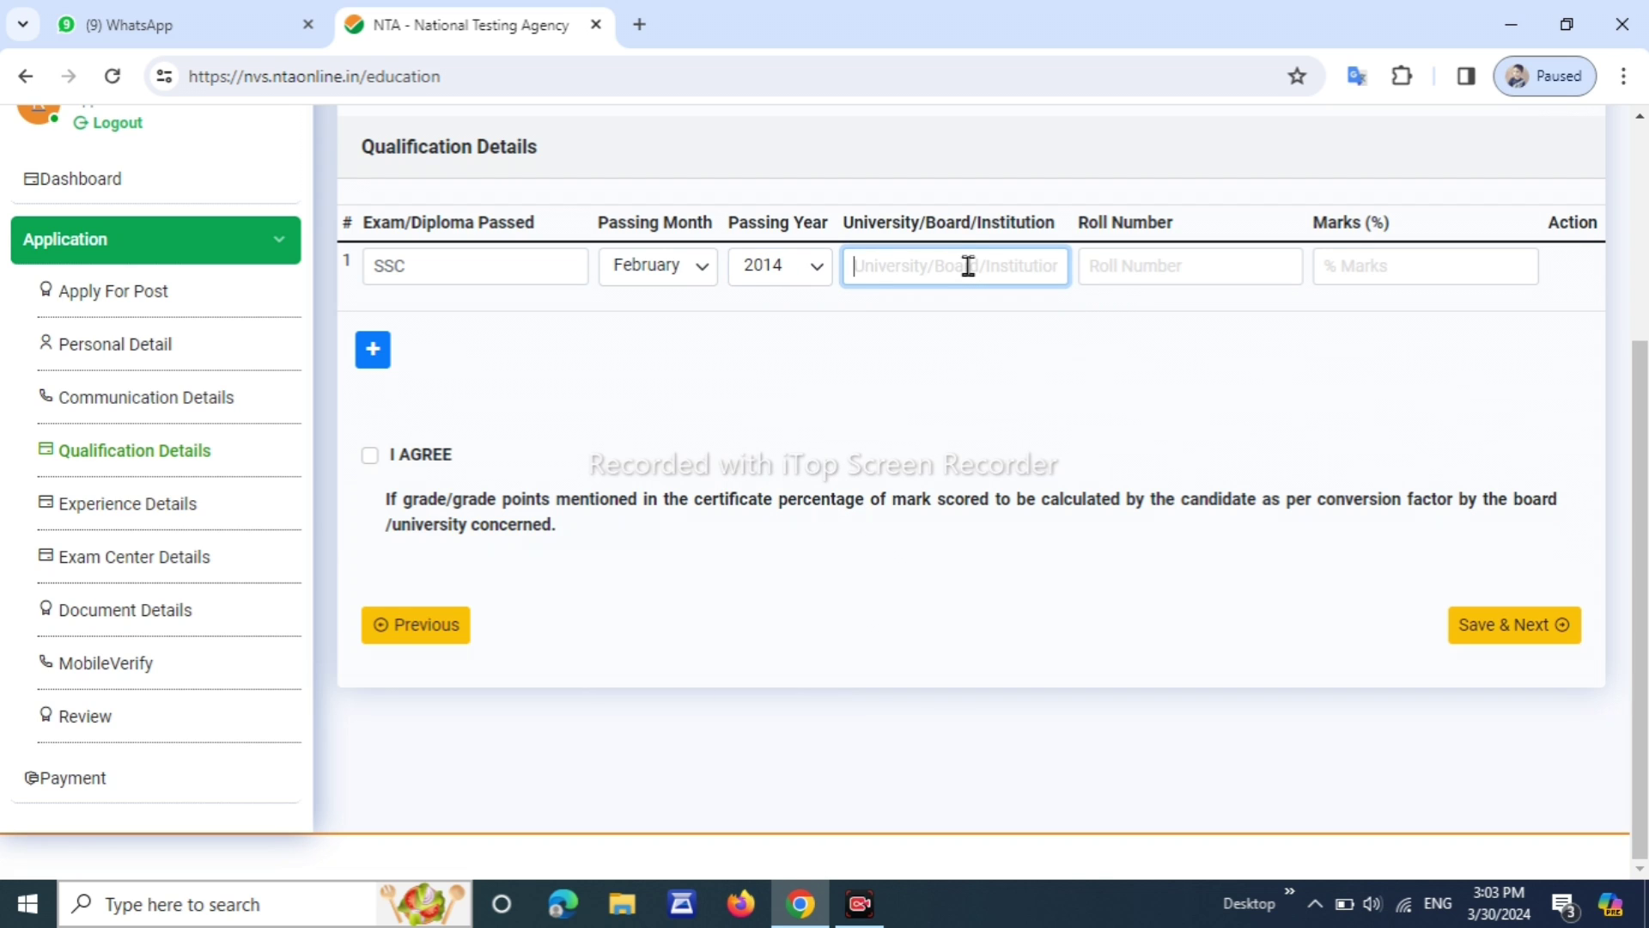
text(MA)
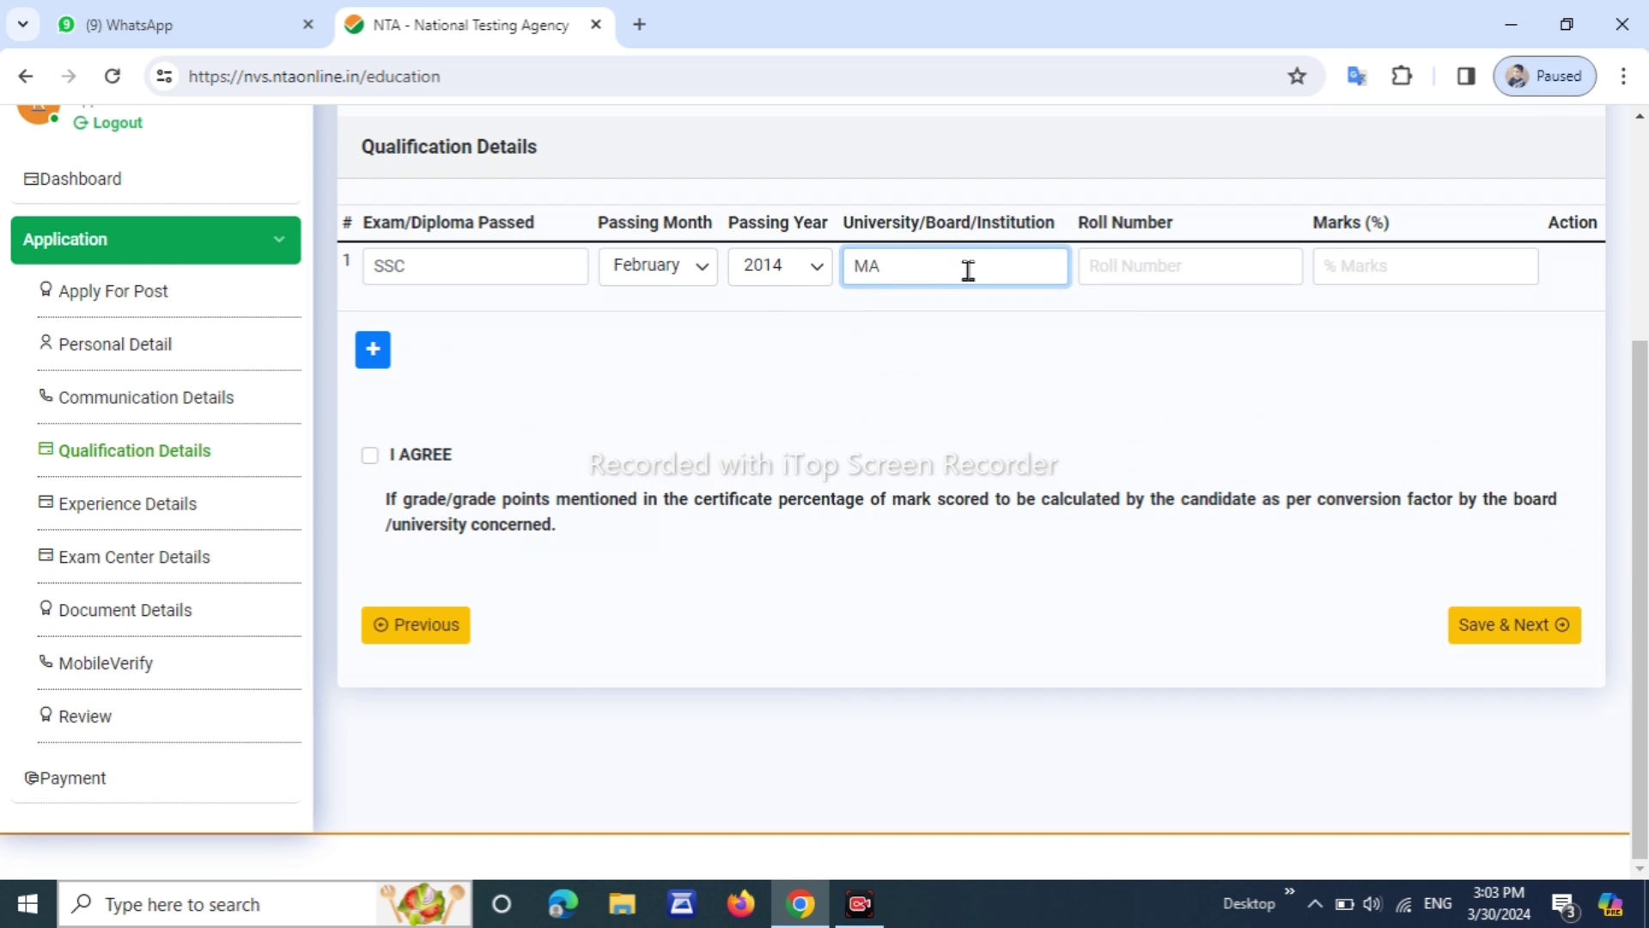
text(HARASHTRA STATE BOARD)
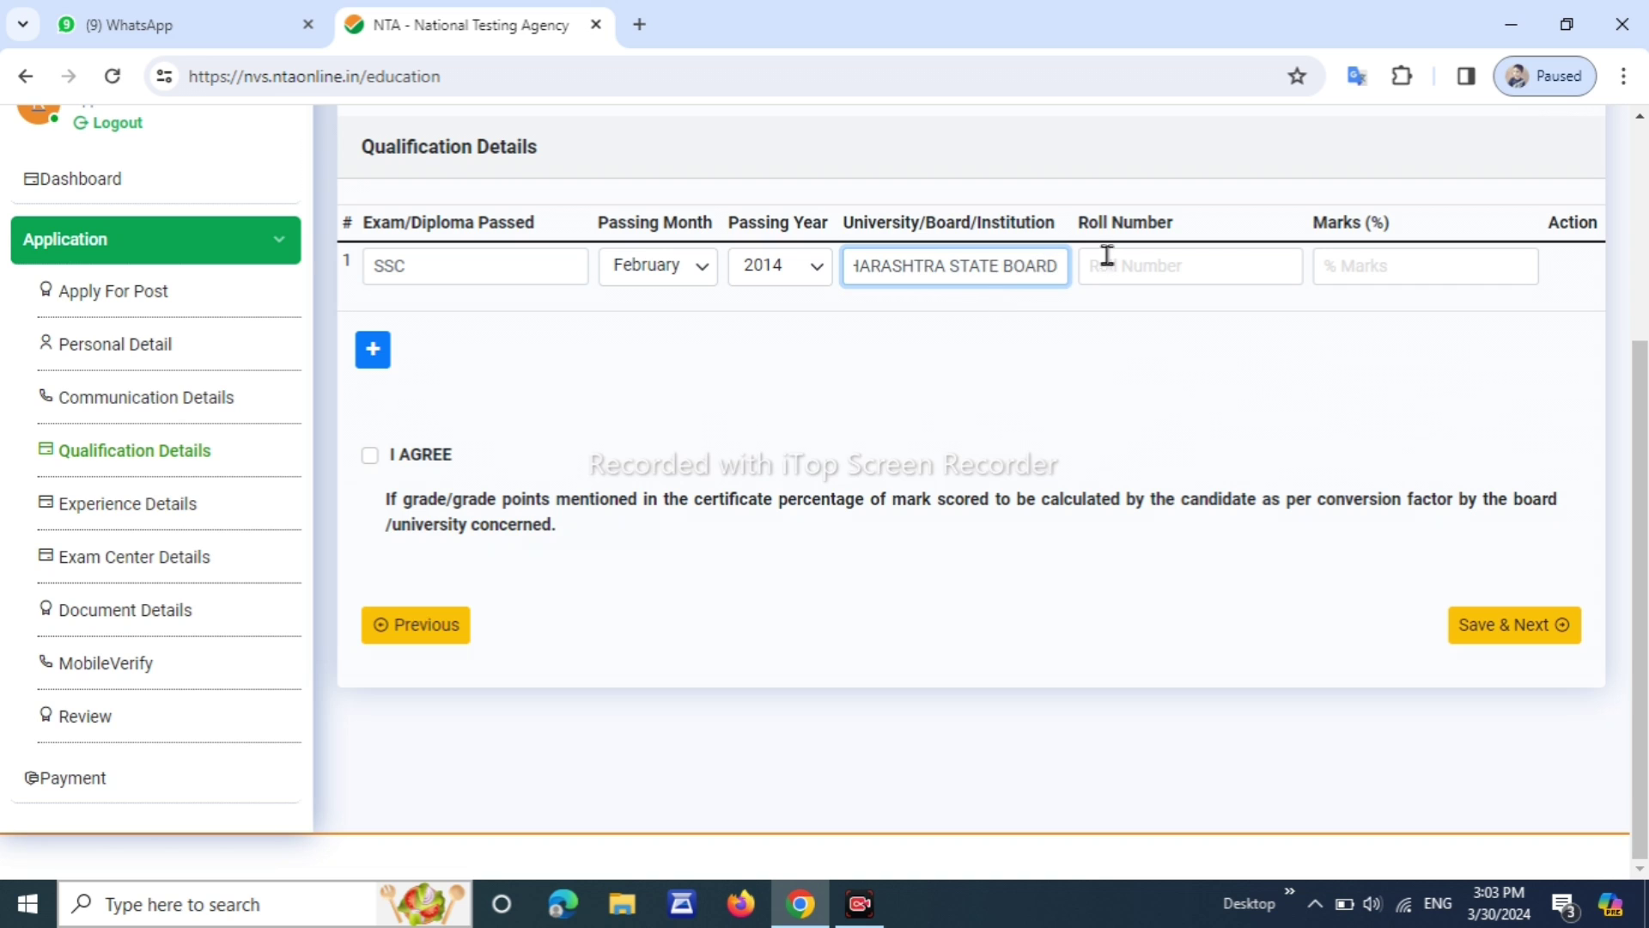
drag(1093, 222, 1122, 371)
click(1117, 361)
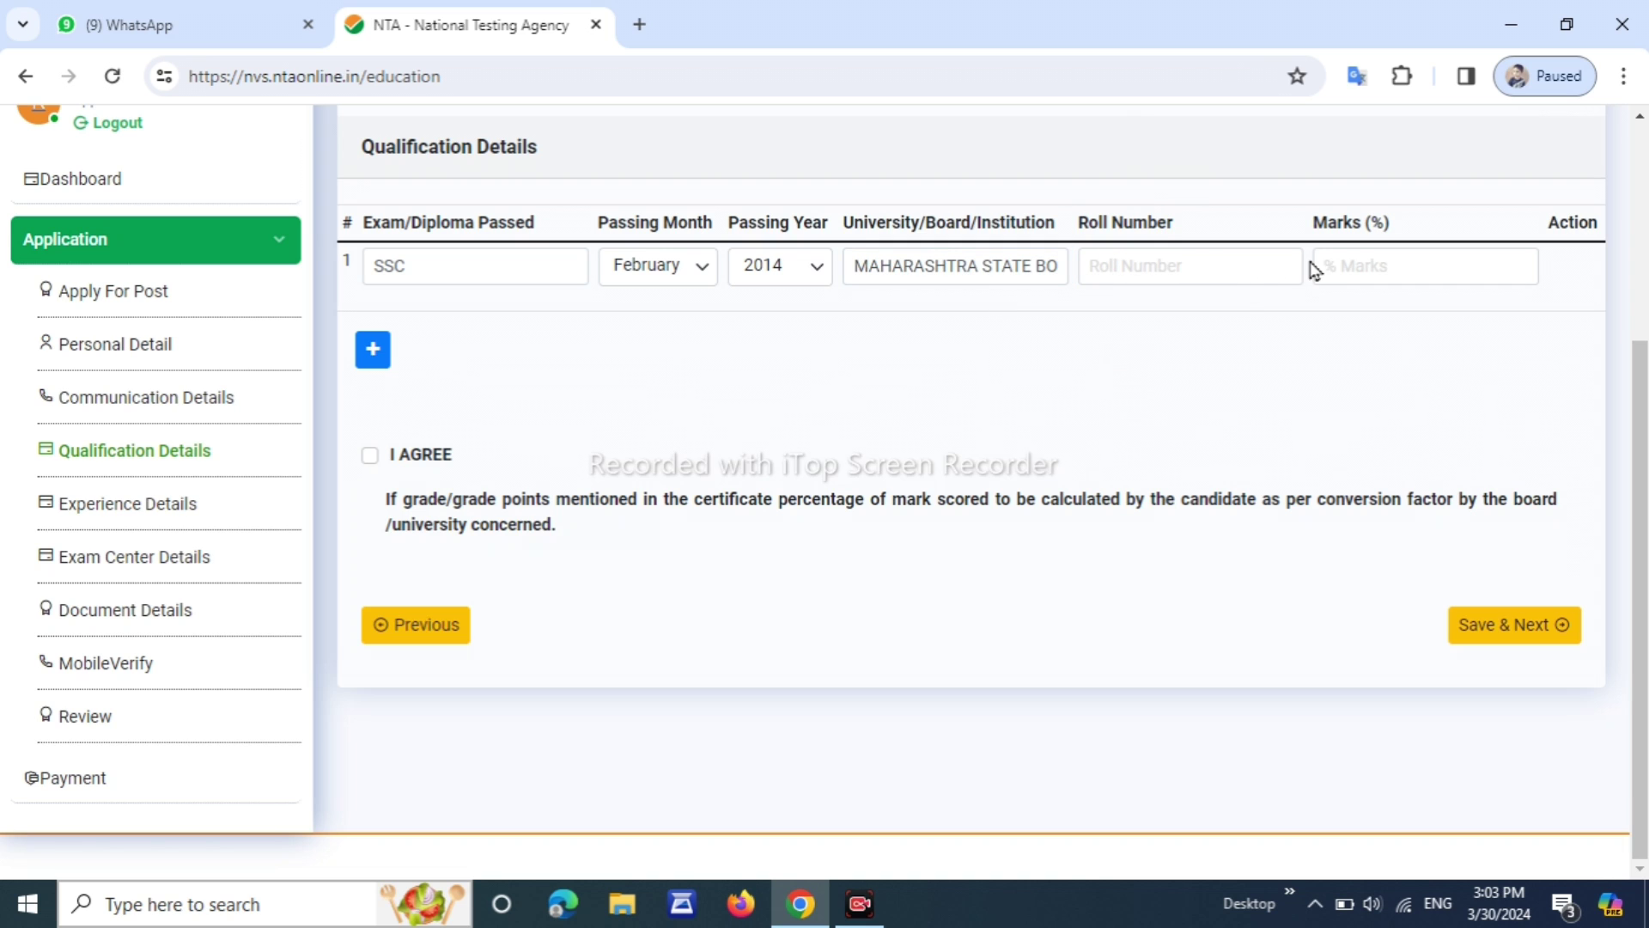
drag(1311, 222, 1358, 222)
click(1395, 290)
click(1392, 269)
text(87)
click(1395, 336)
Add a second qualification row: HSC, passed February 2016
click(373, 352)
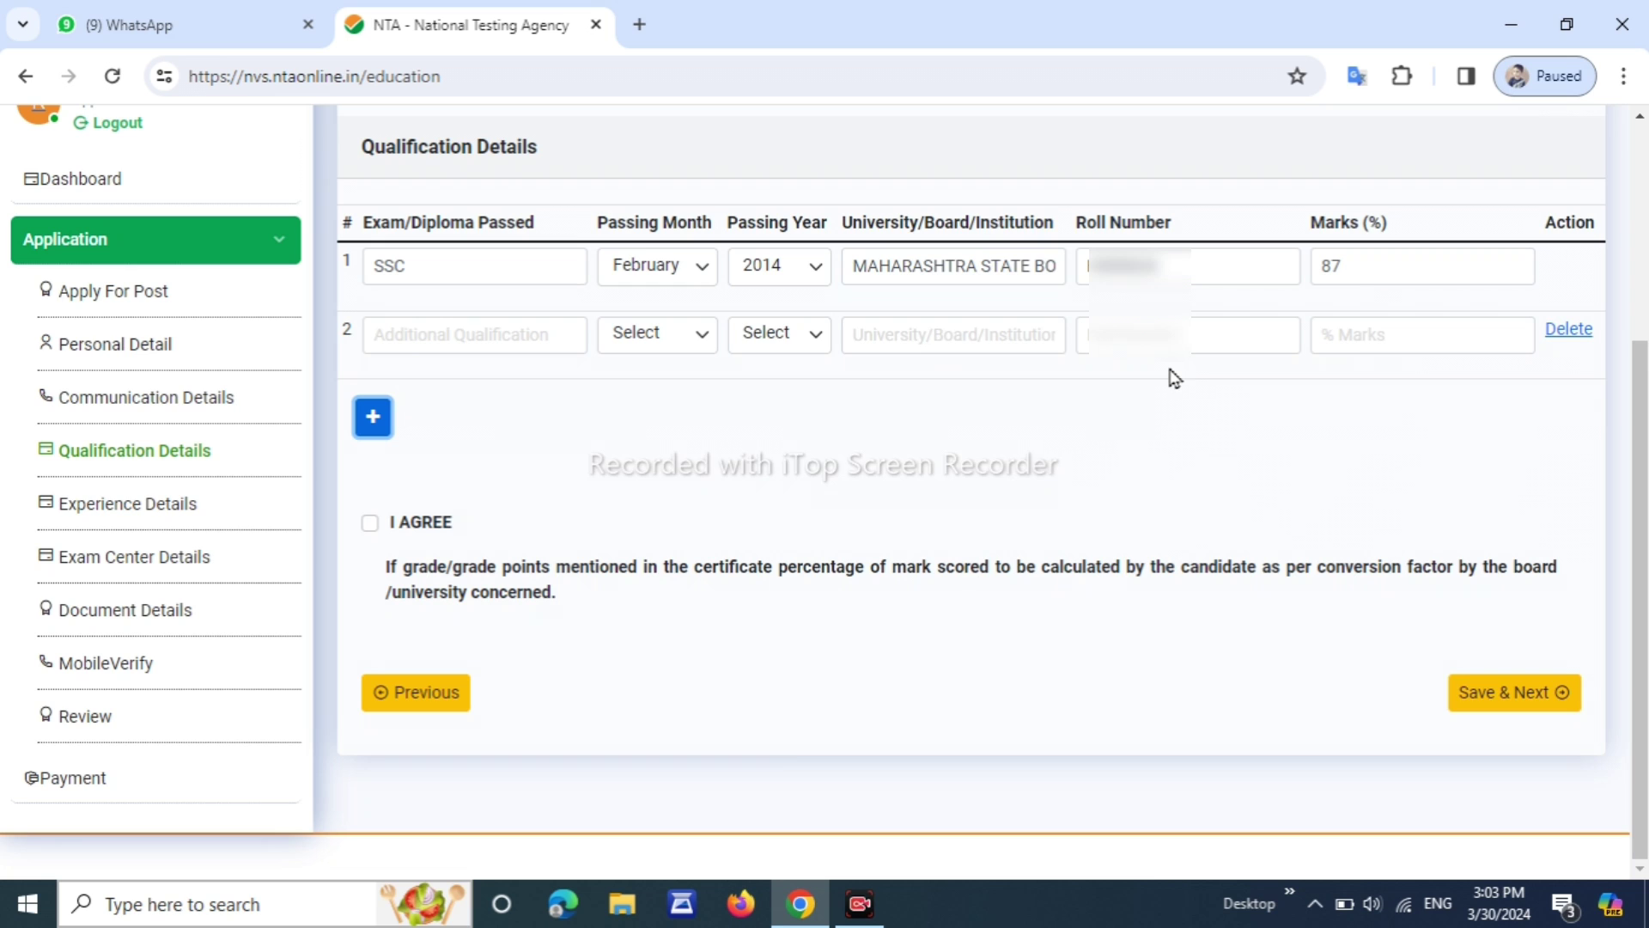
click(444, 338)
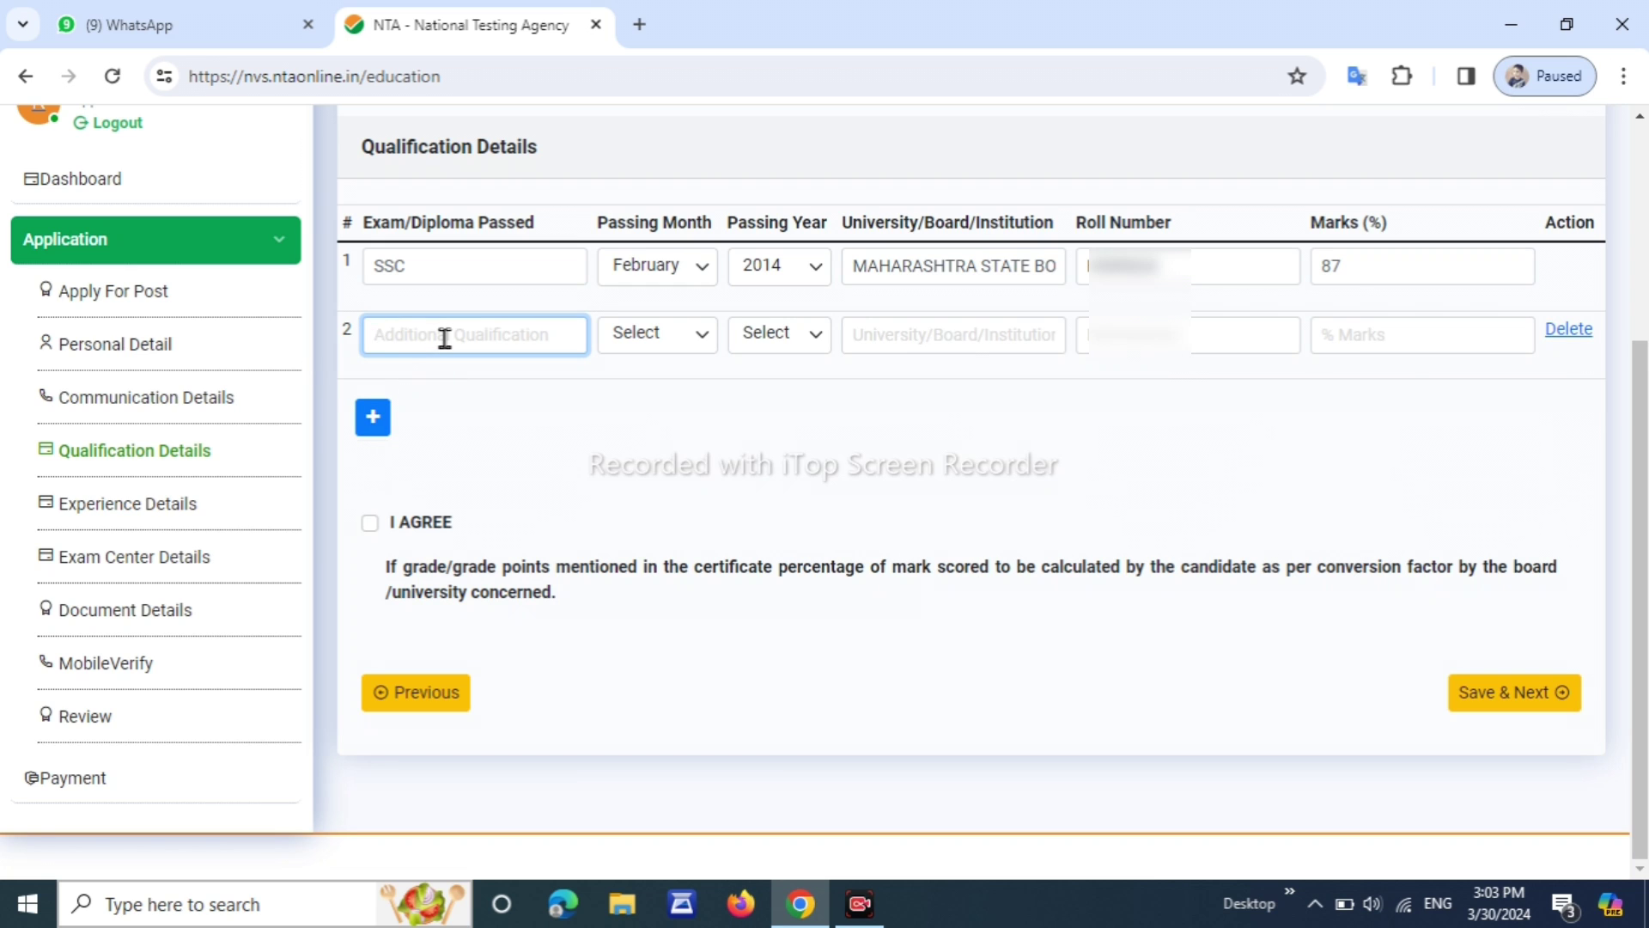
text(HSC)
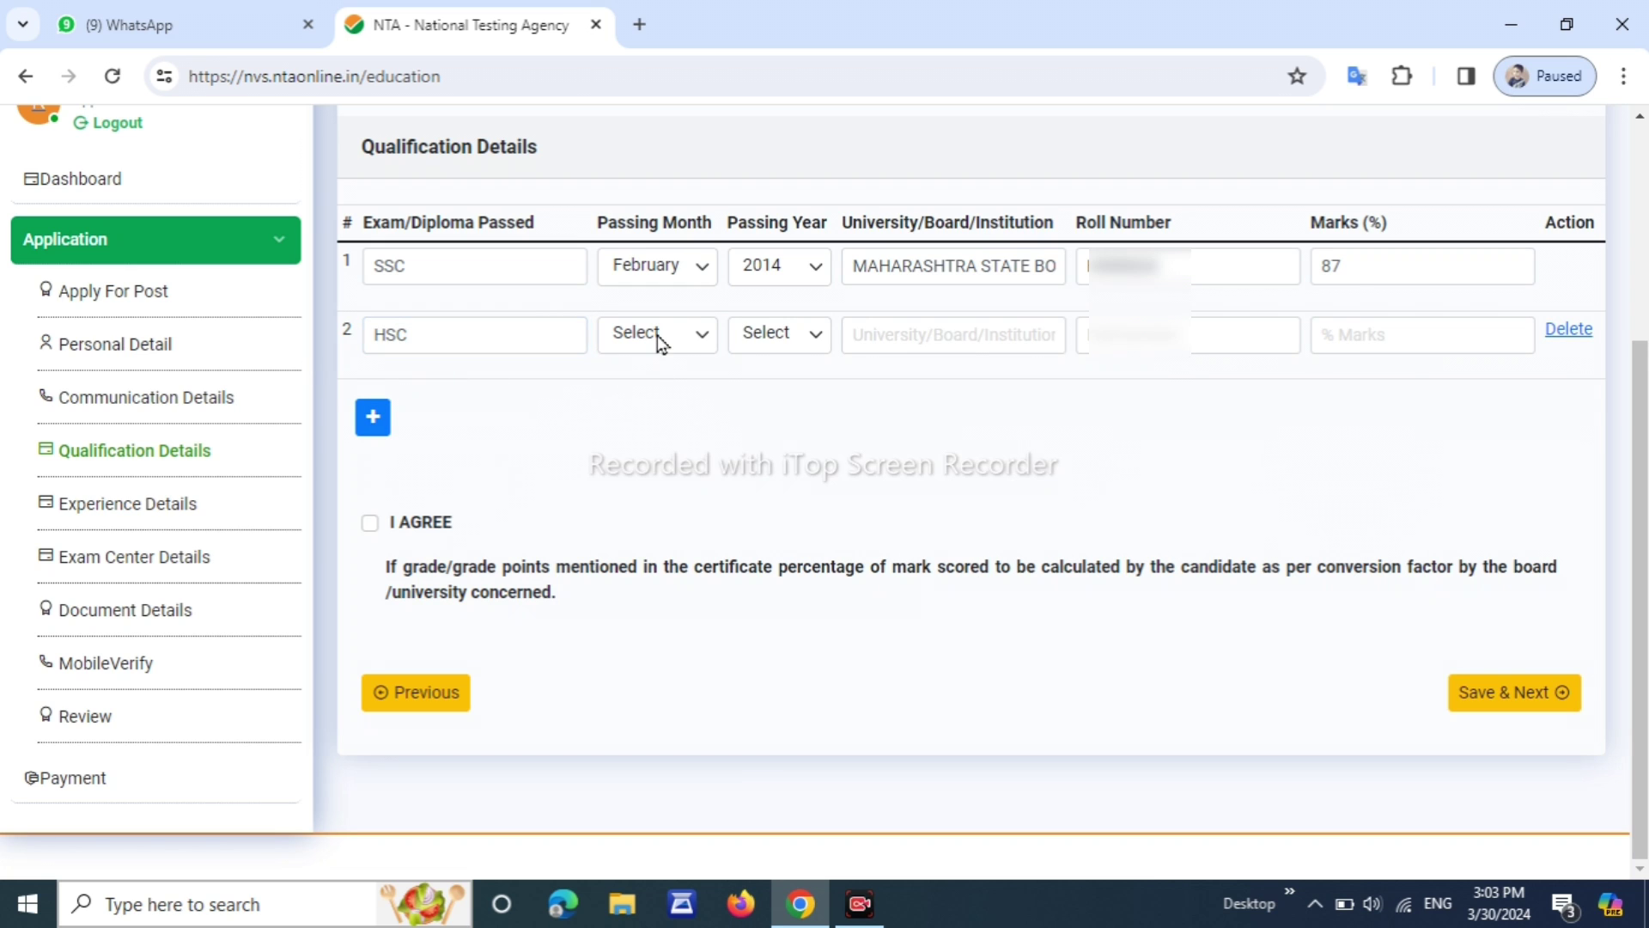
click(657, 335)
click(673, 410)
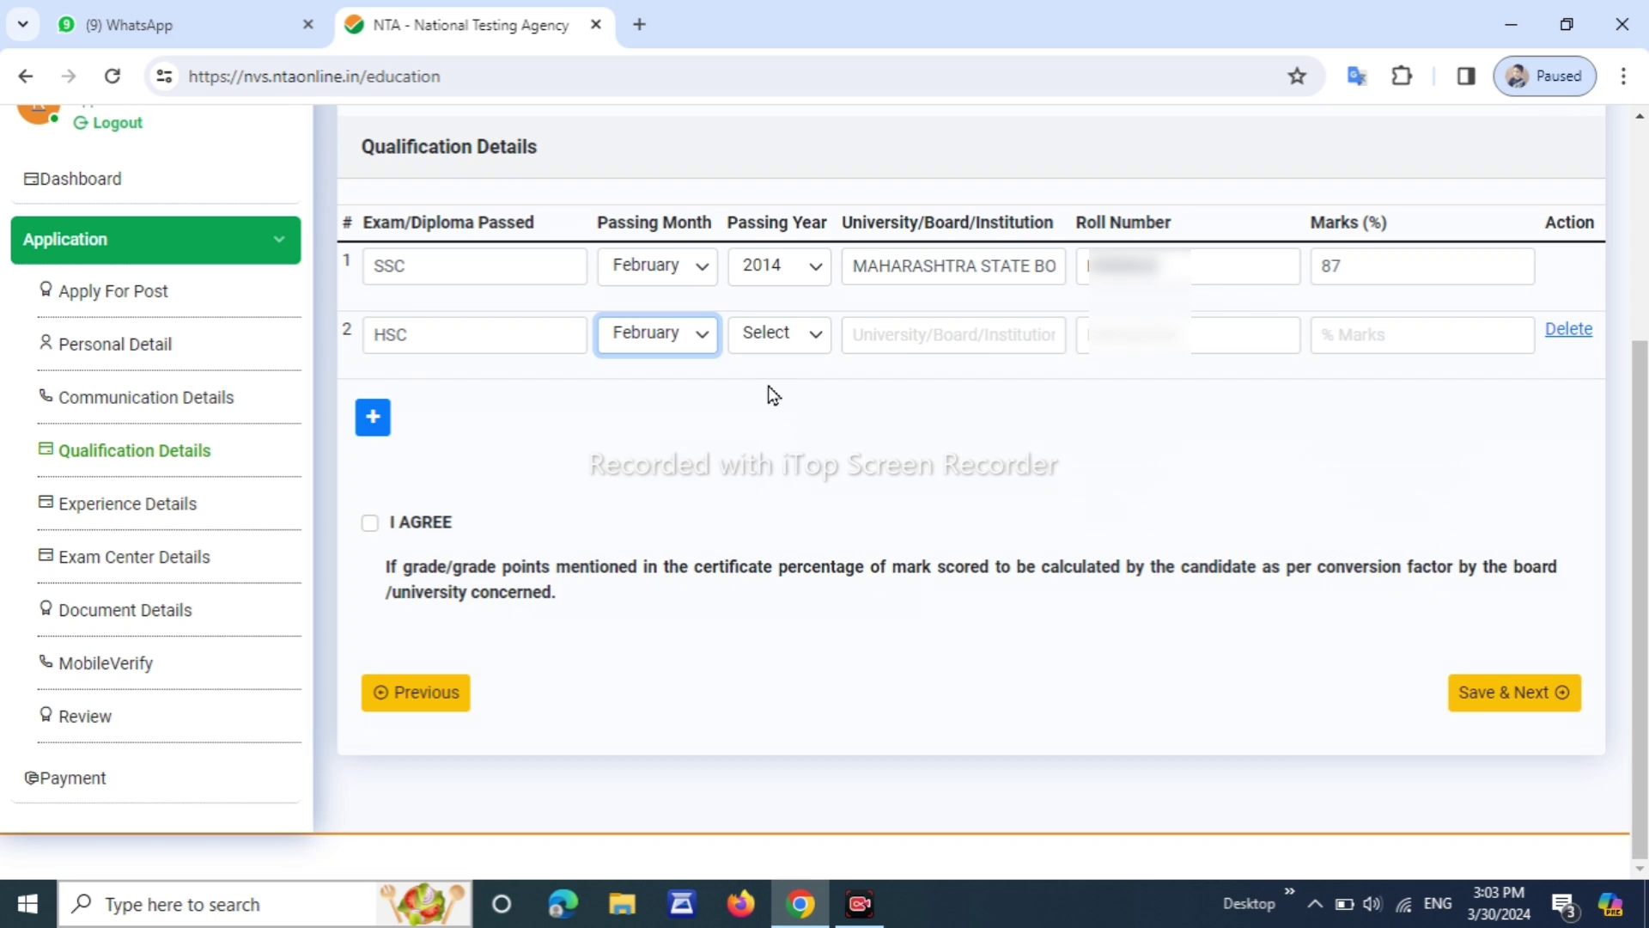
click(757, 341)
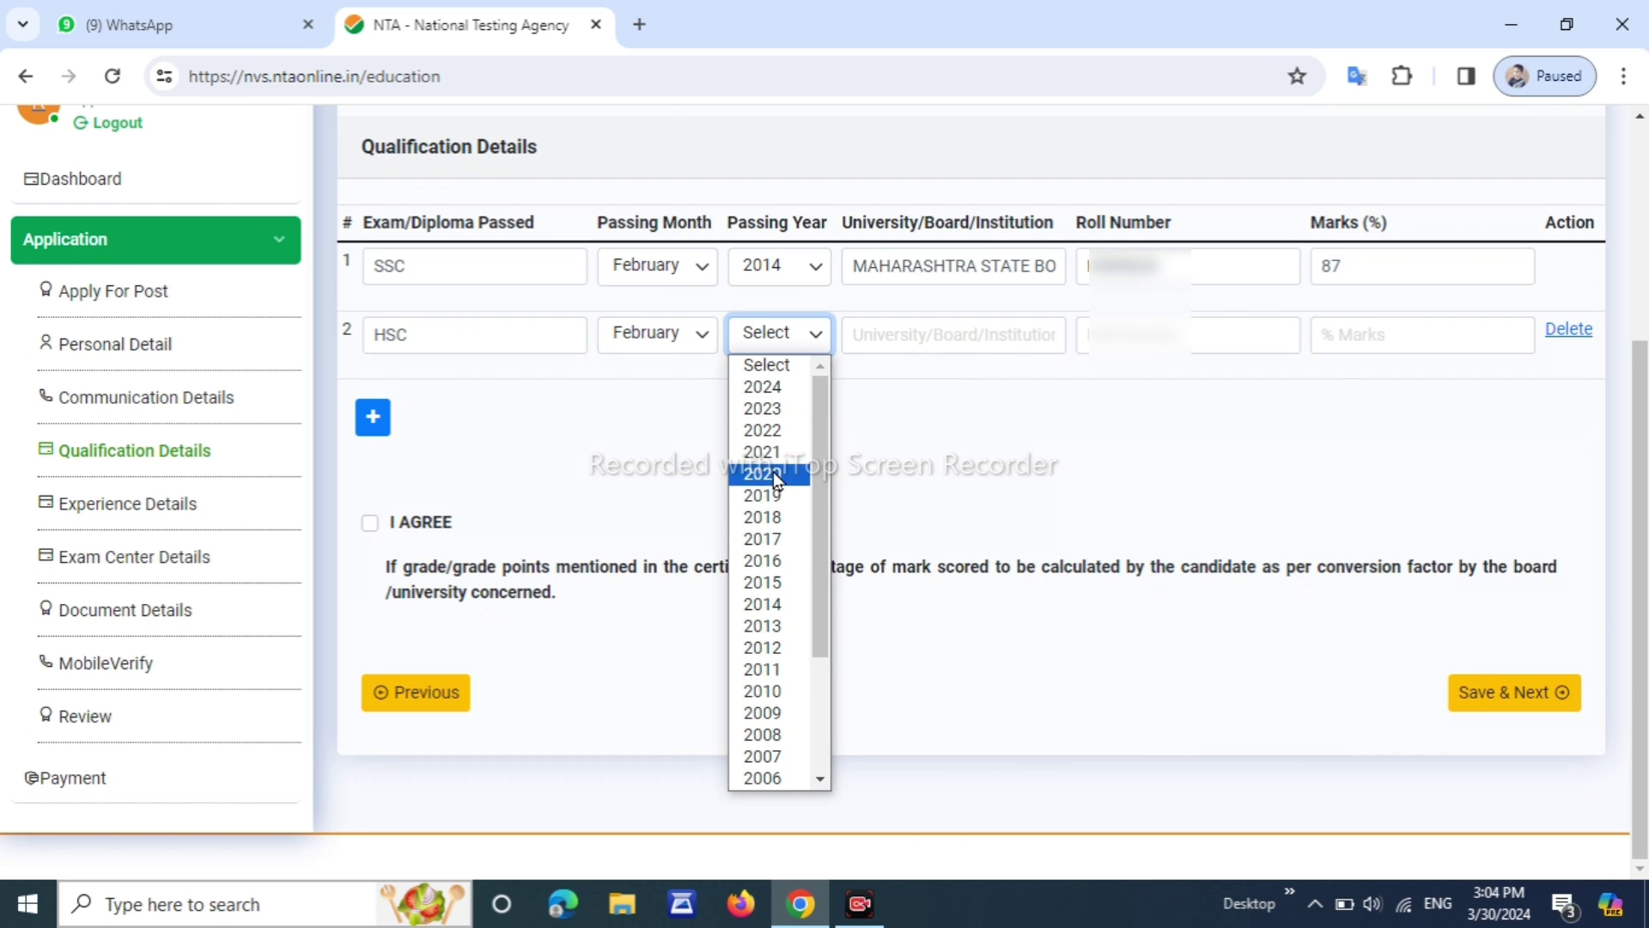
click(760, 560)
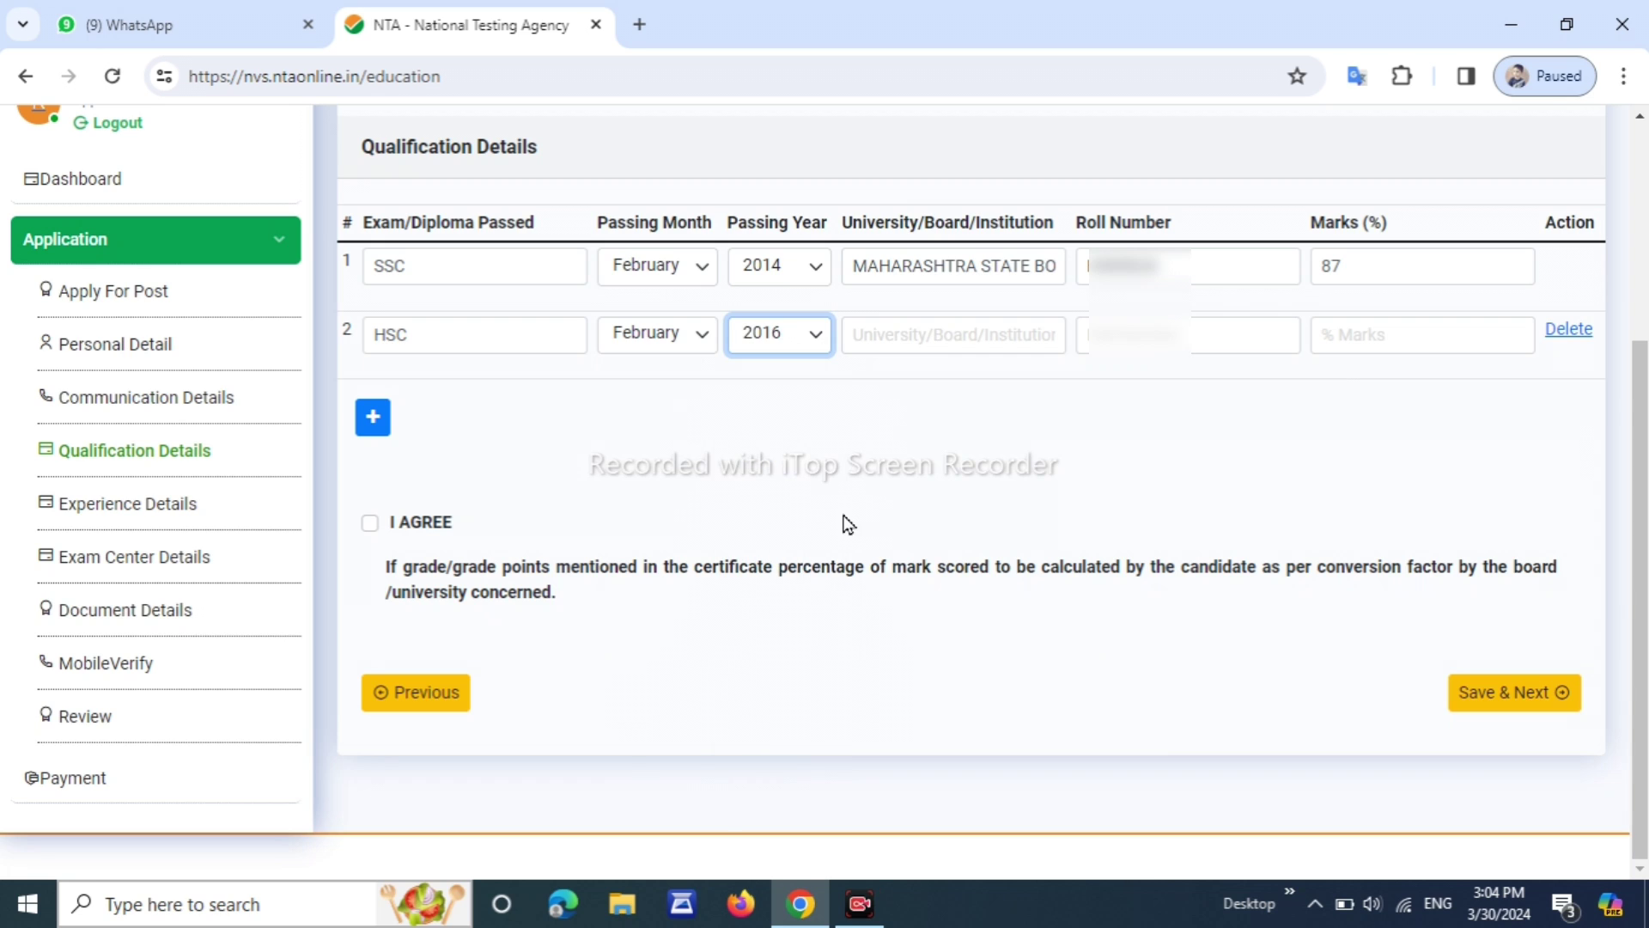
Enter MAHARASHTRA STATE BOARD and 86 marks for row 2, agree to the declaration and save
click(918, 319)
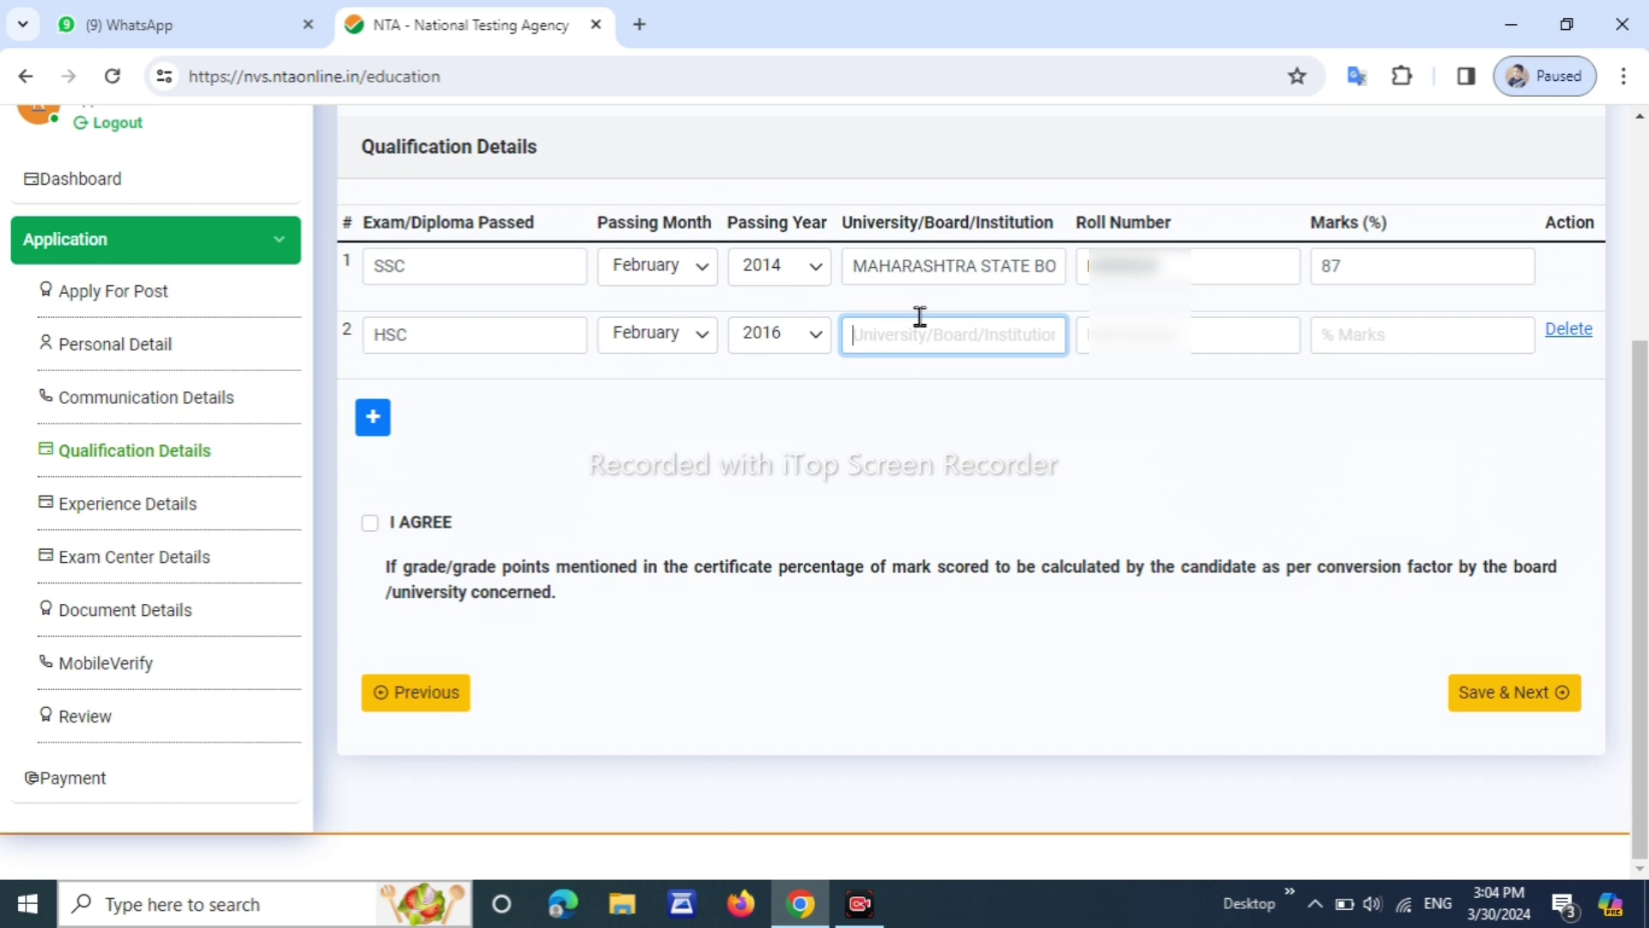
text(MAHARASHTRA ST)
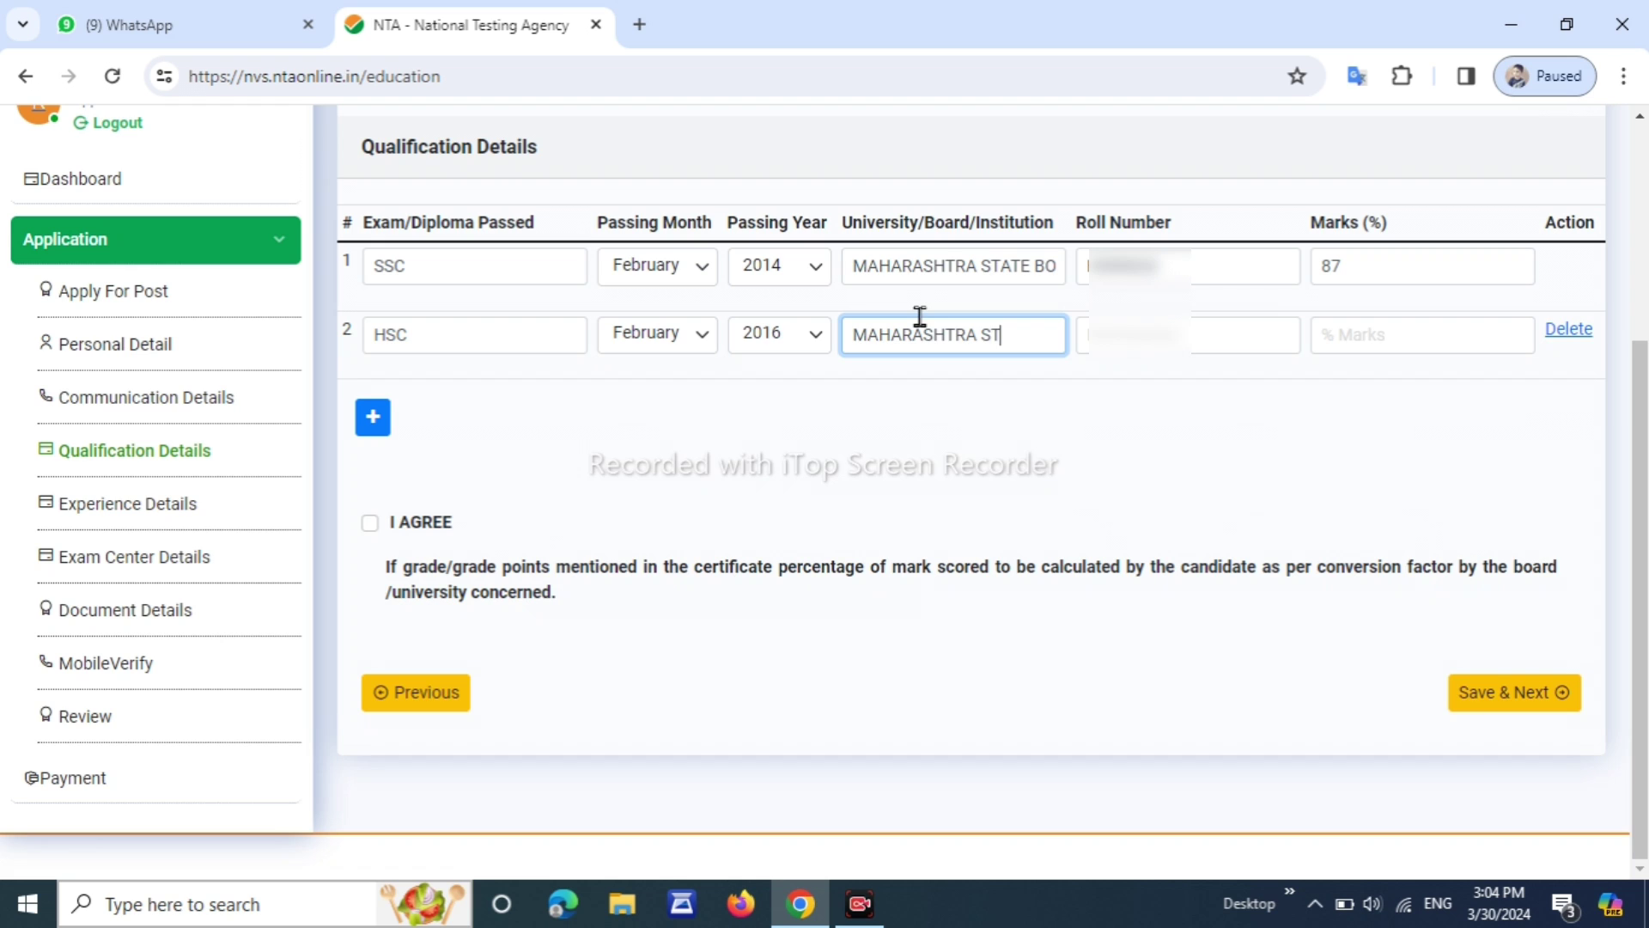
text(ATE BOARD)
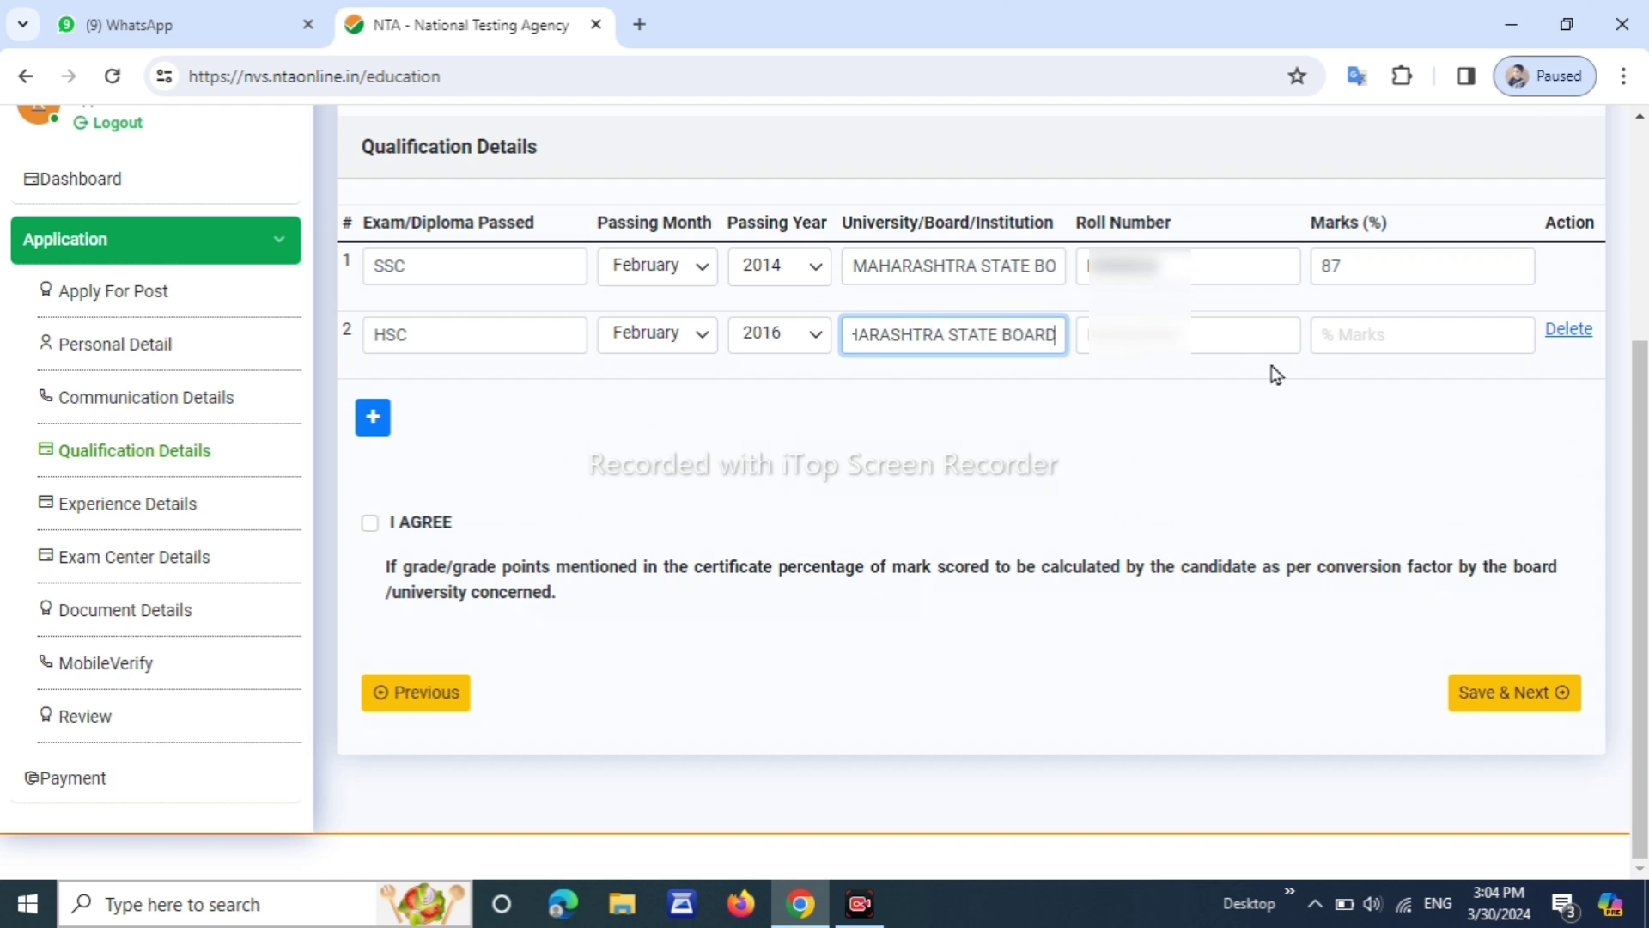
click(1237, 342)
click(1377, 342)
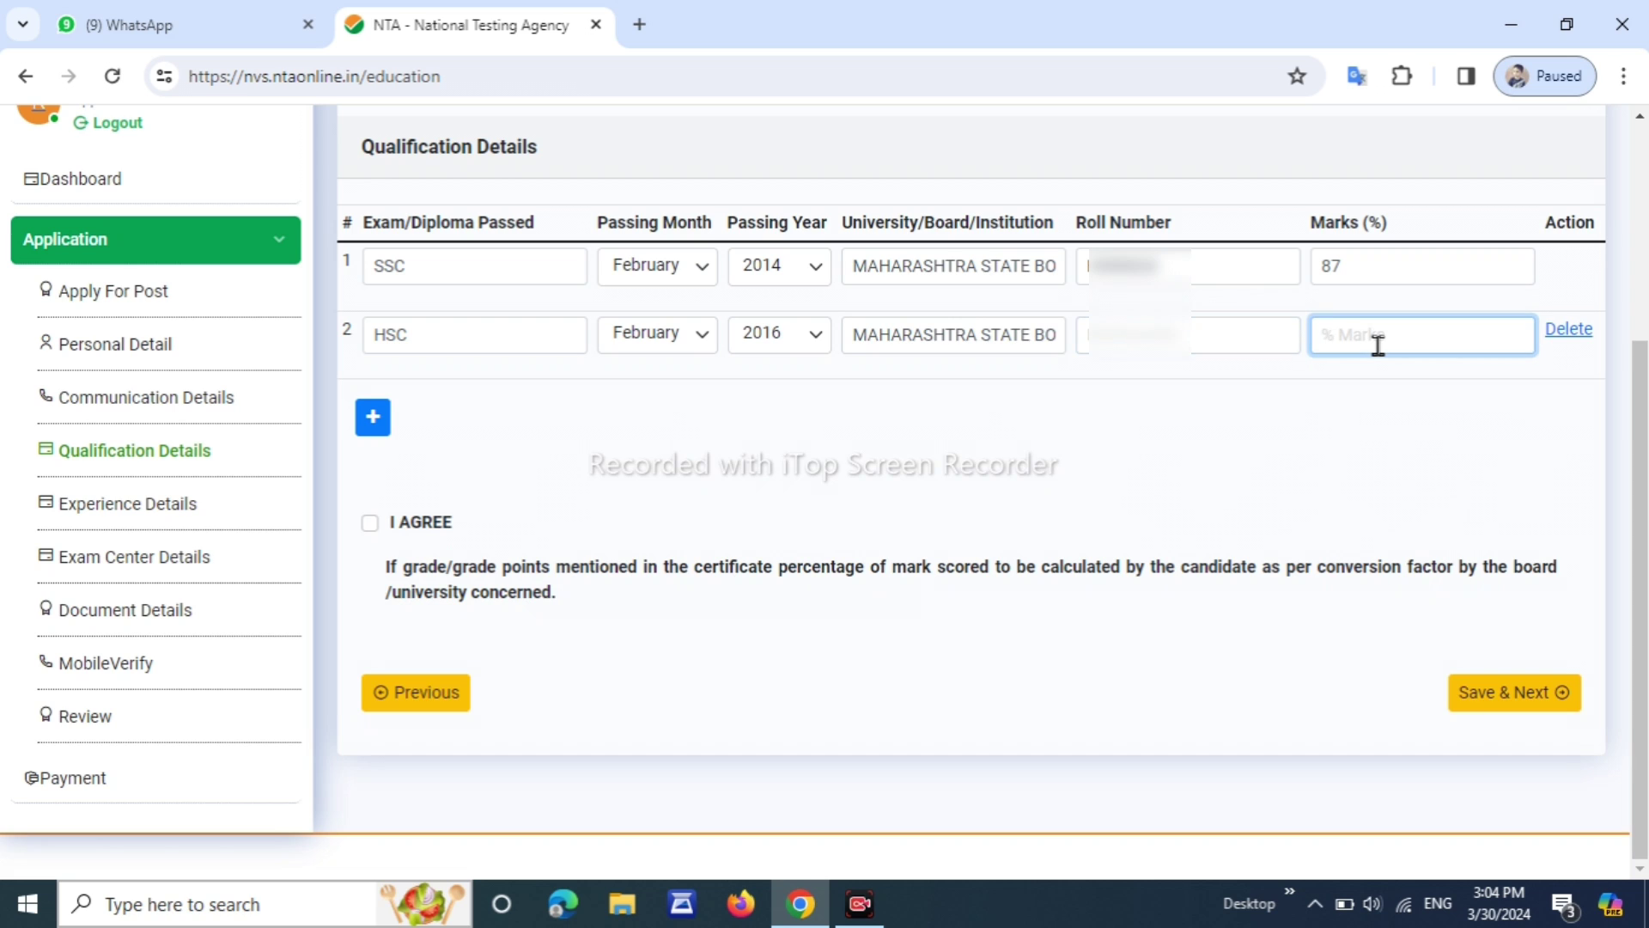
text(87)
text(6)
click(1375, 387)
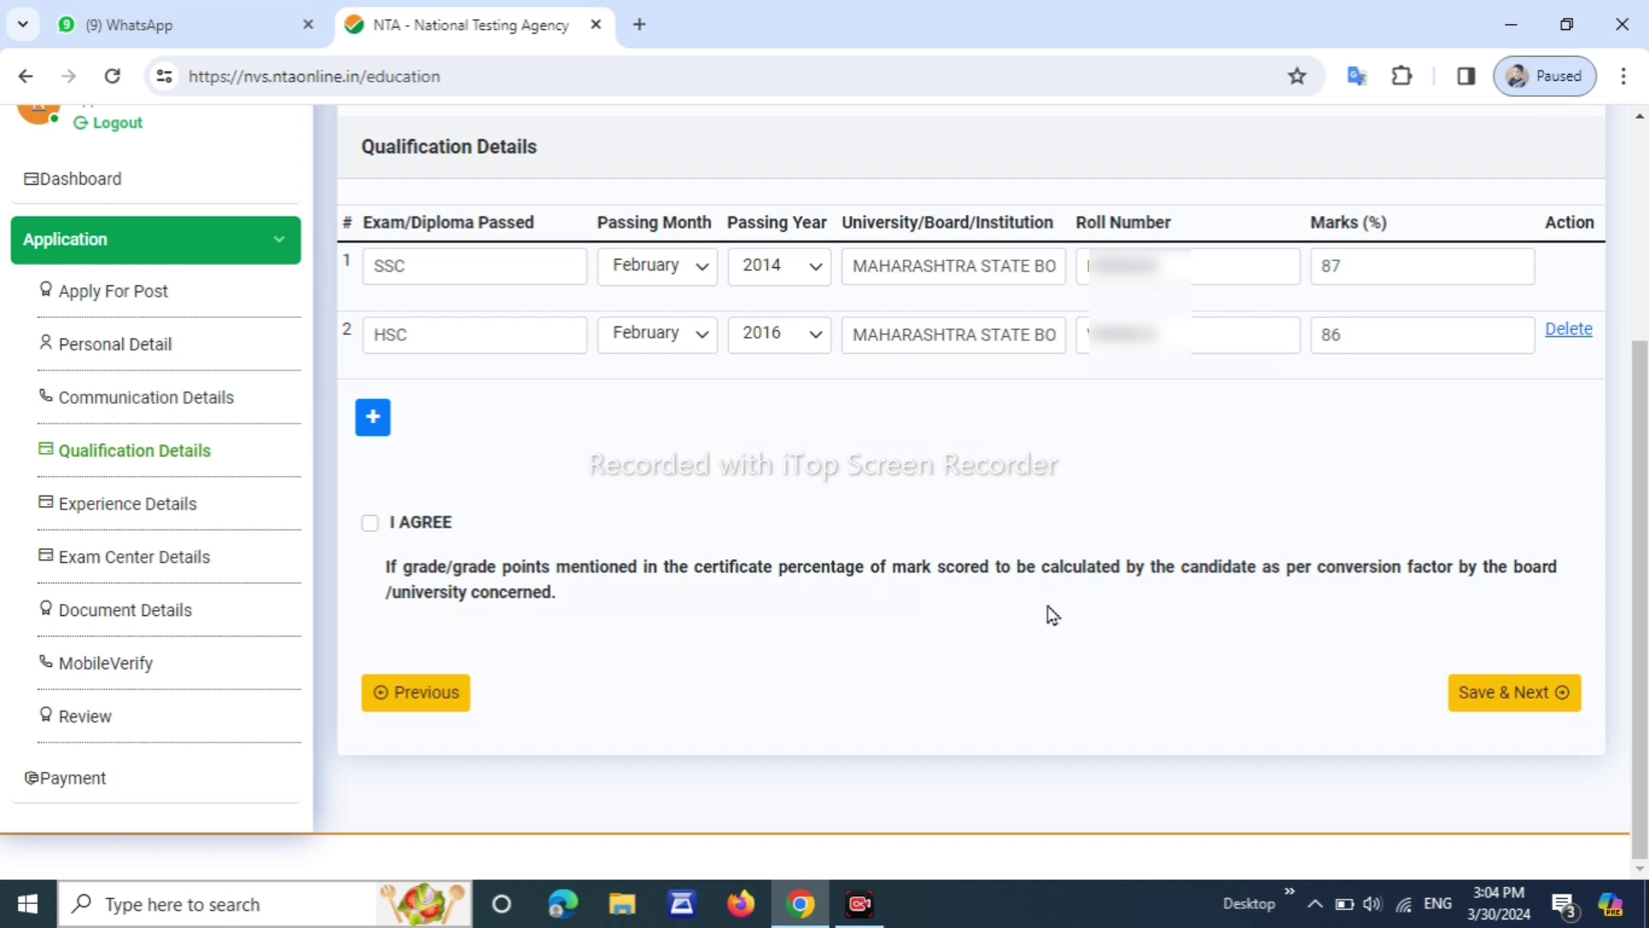
click(370, 523)
click(1527, 700)
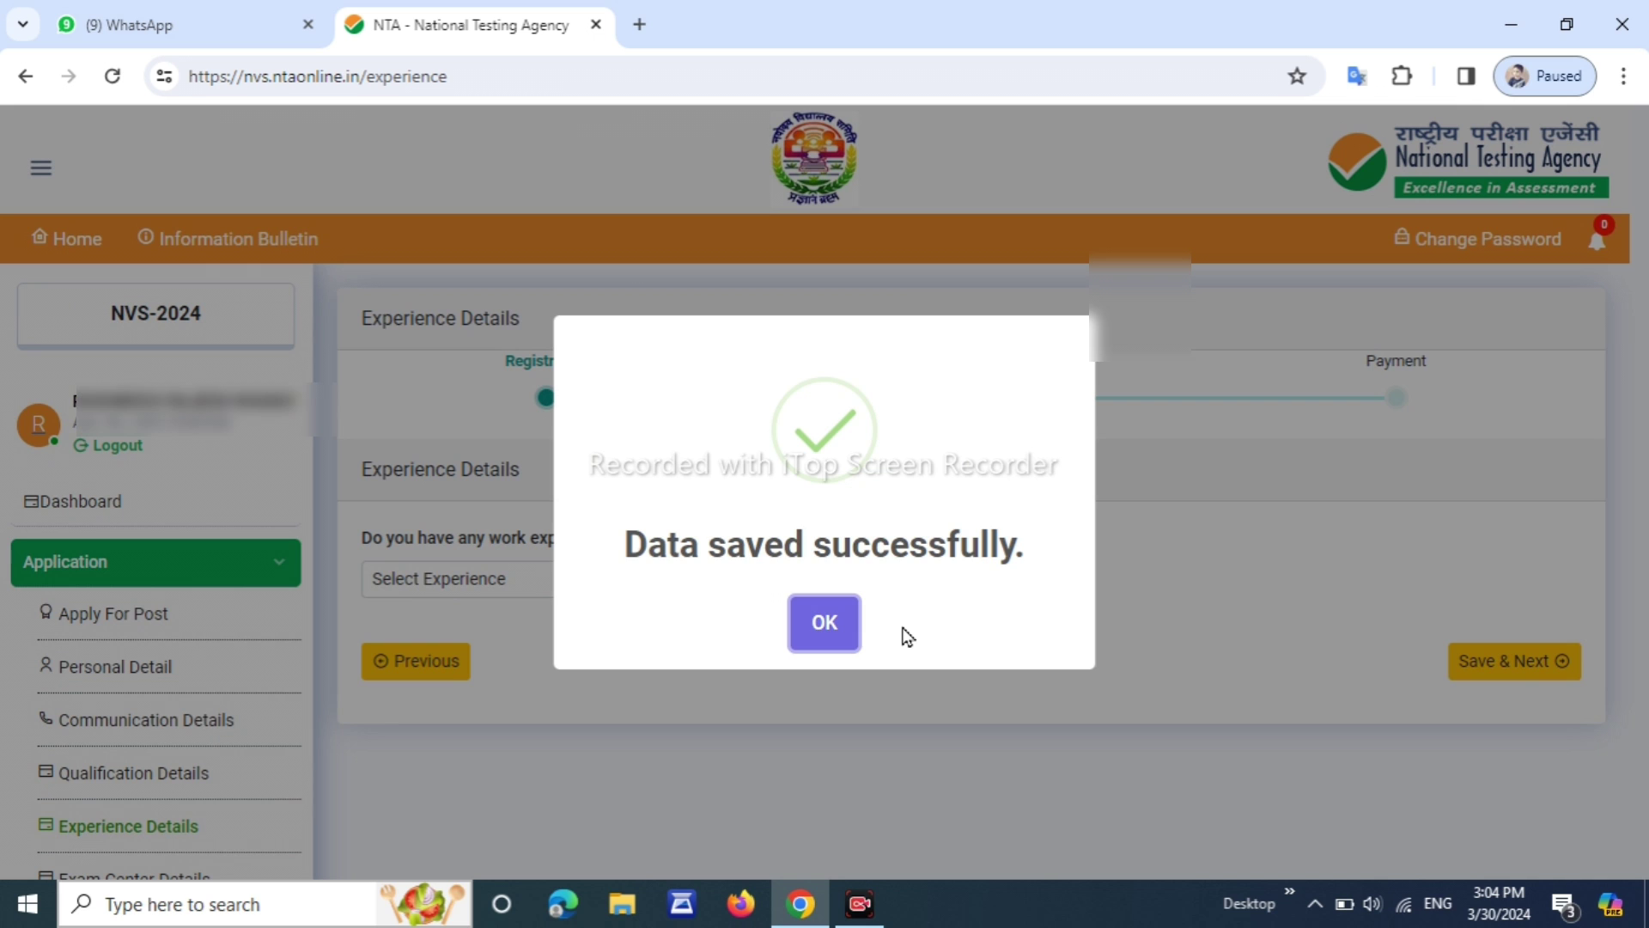
Answer No to having work experience and save the Experience Details
click(825, 622)
scroll(895, 479, down, 4)
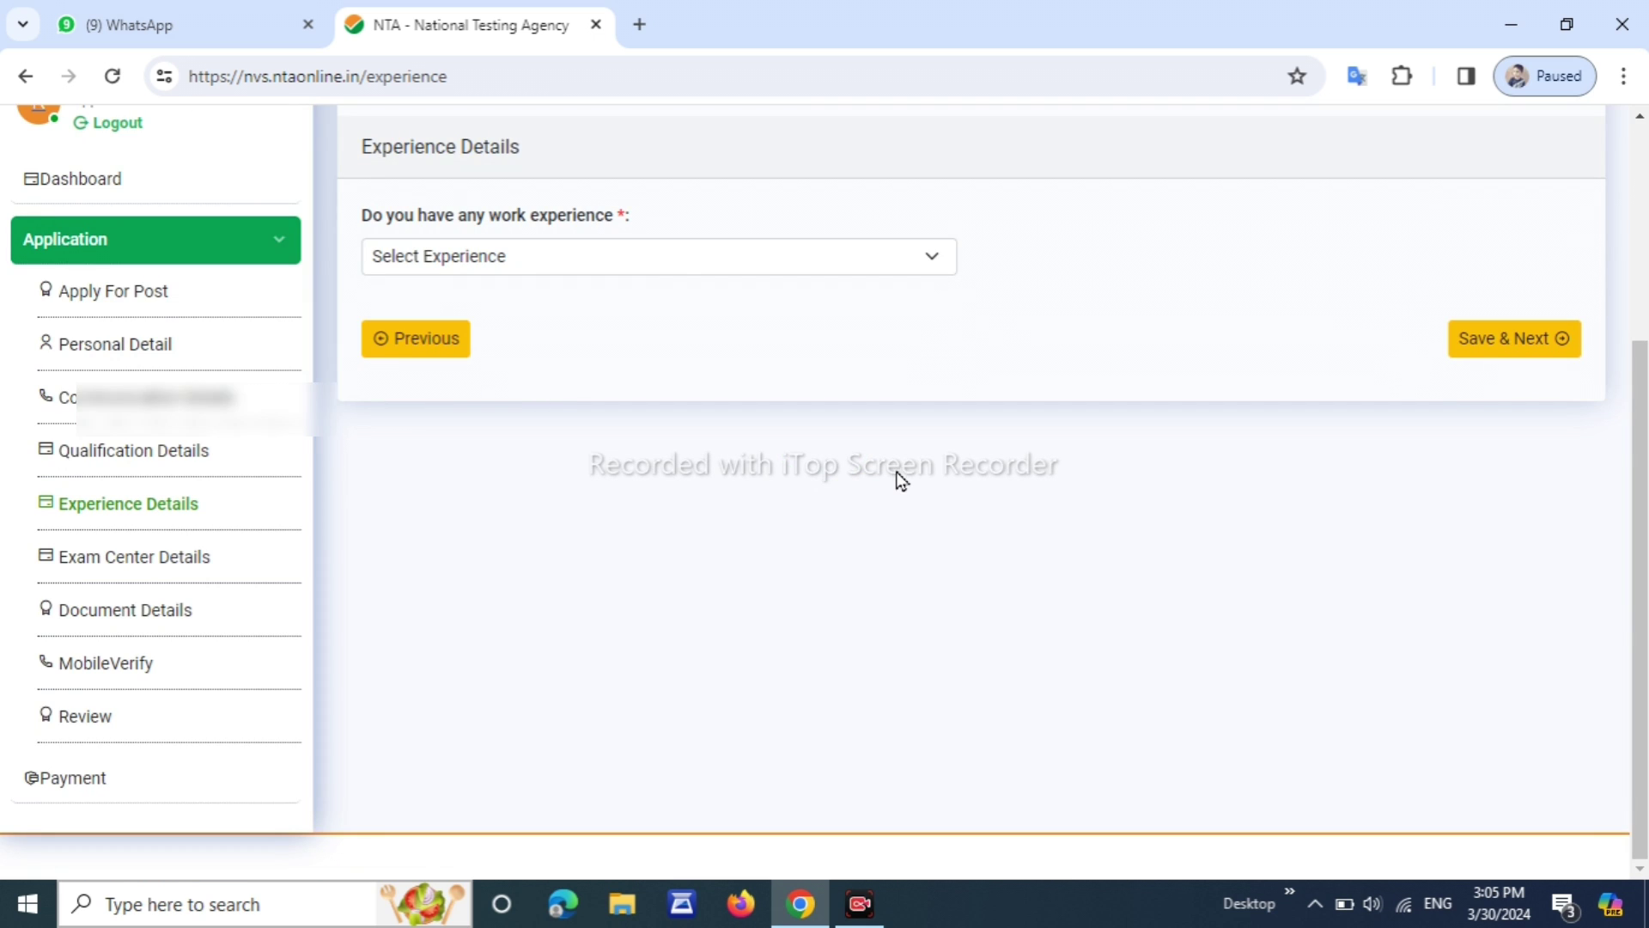
click(655, 251)
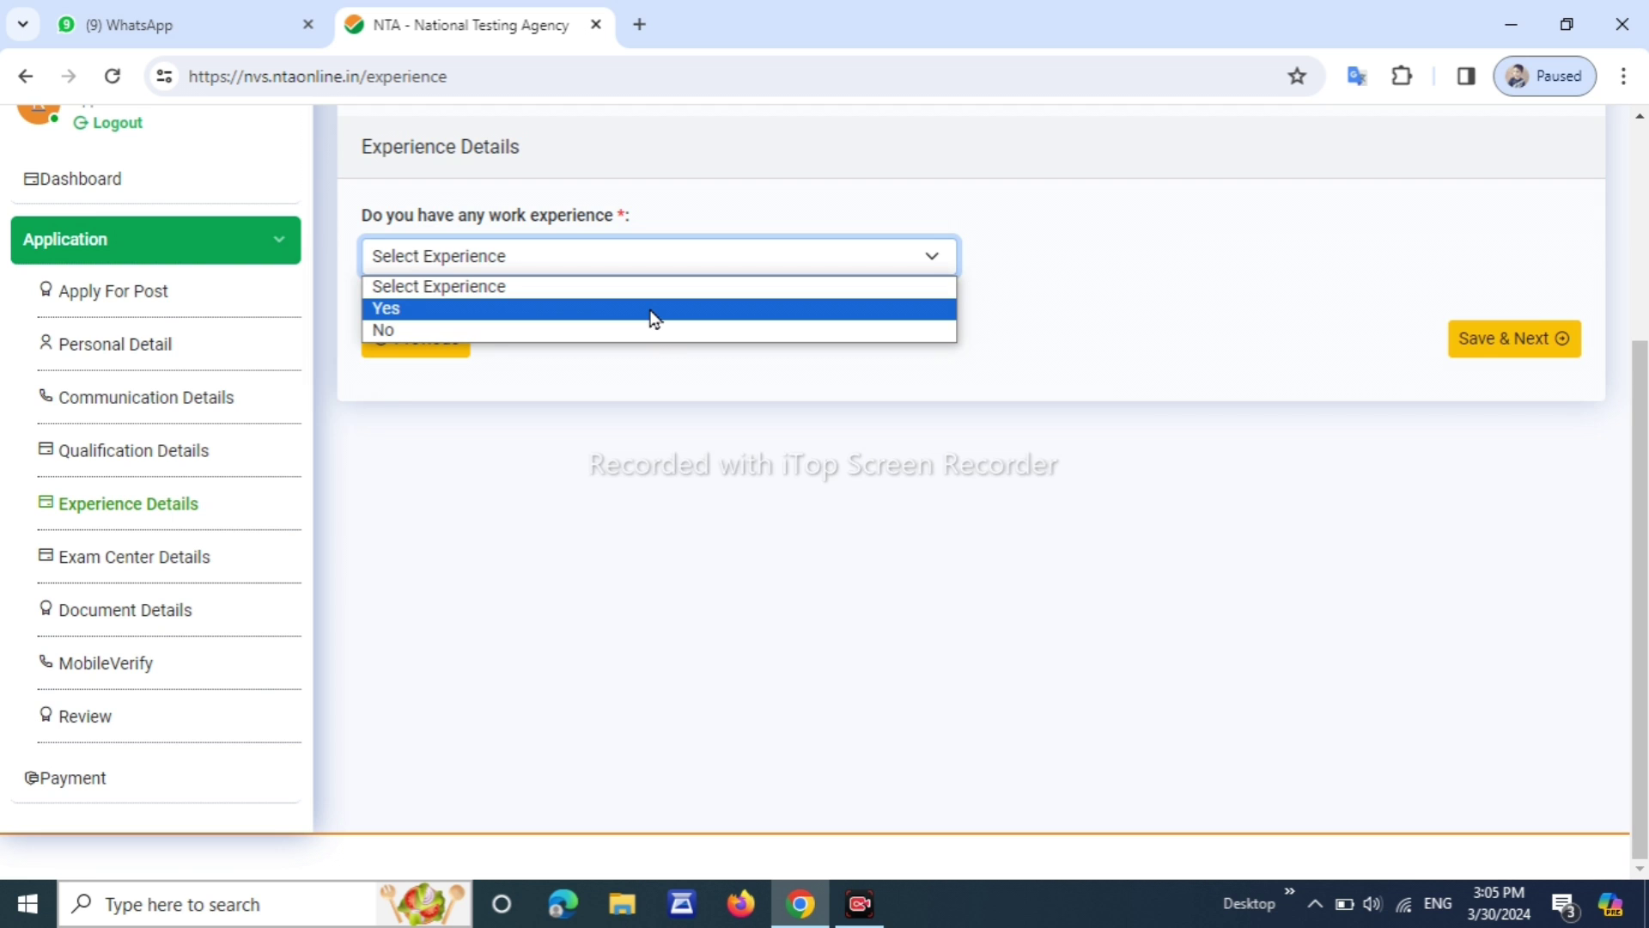
click(652, 330)
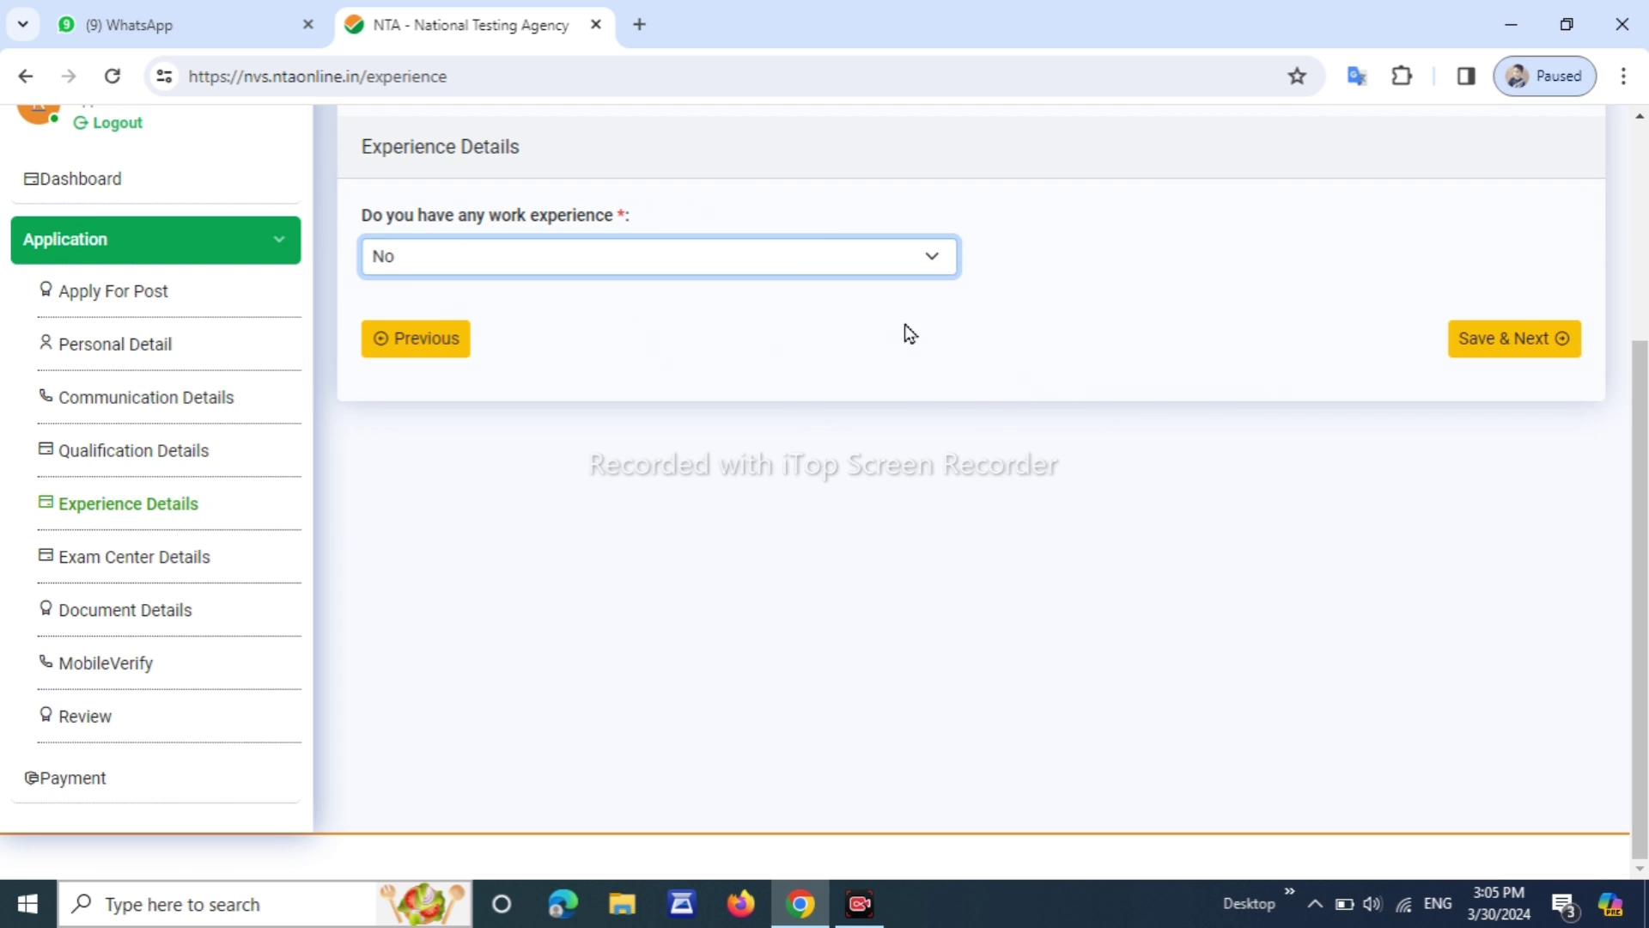
click(1523, 343)
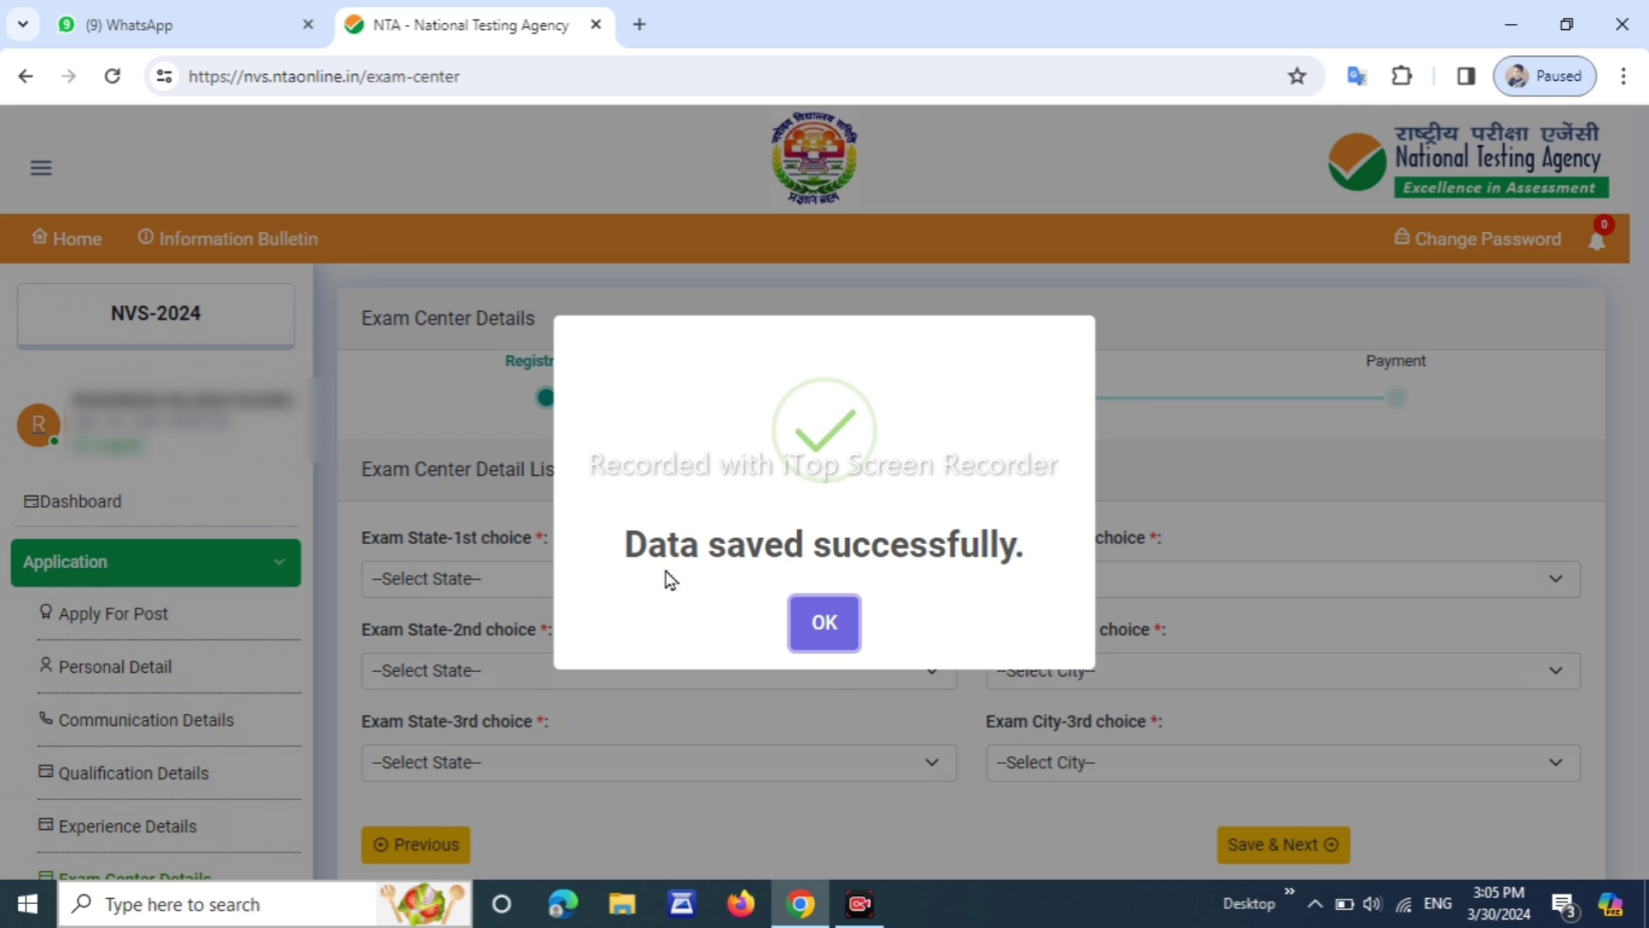
Set the first and second exam centre choices to MAHARASHTRA with PUNE and NASHIK
click(825, 625)
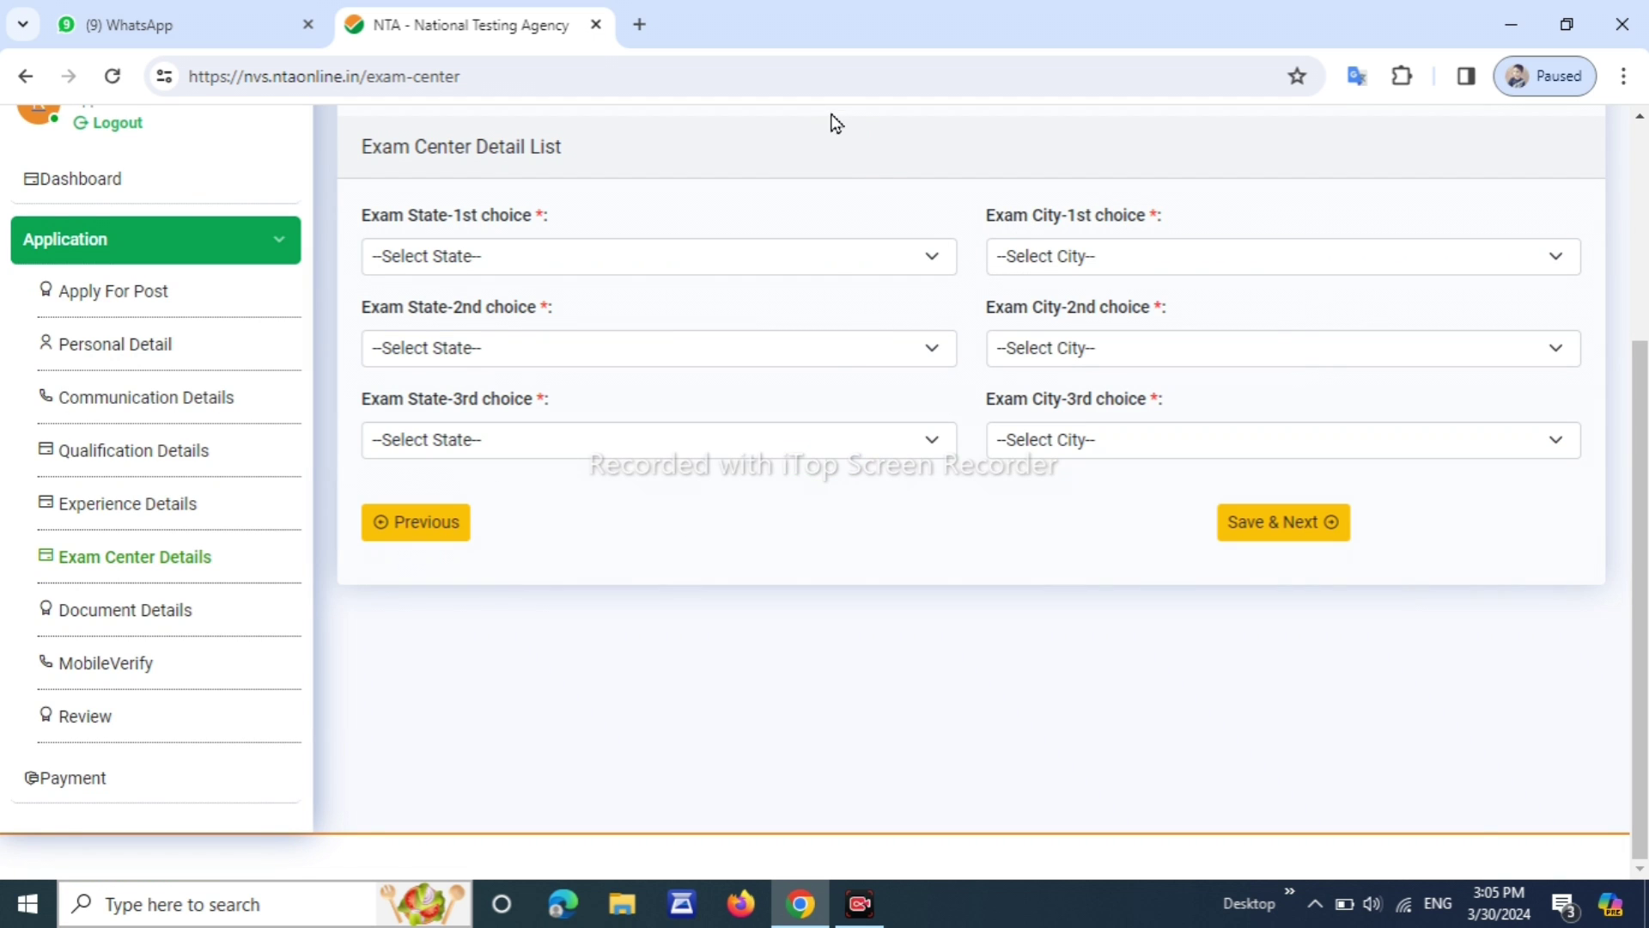
click(562, 267)
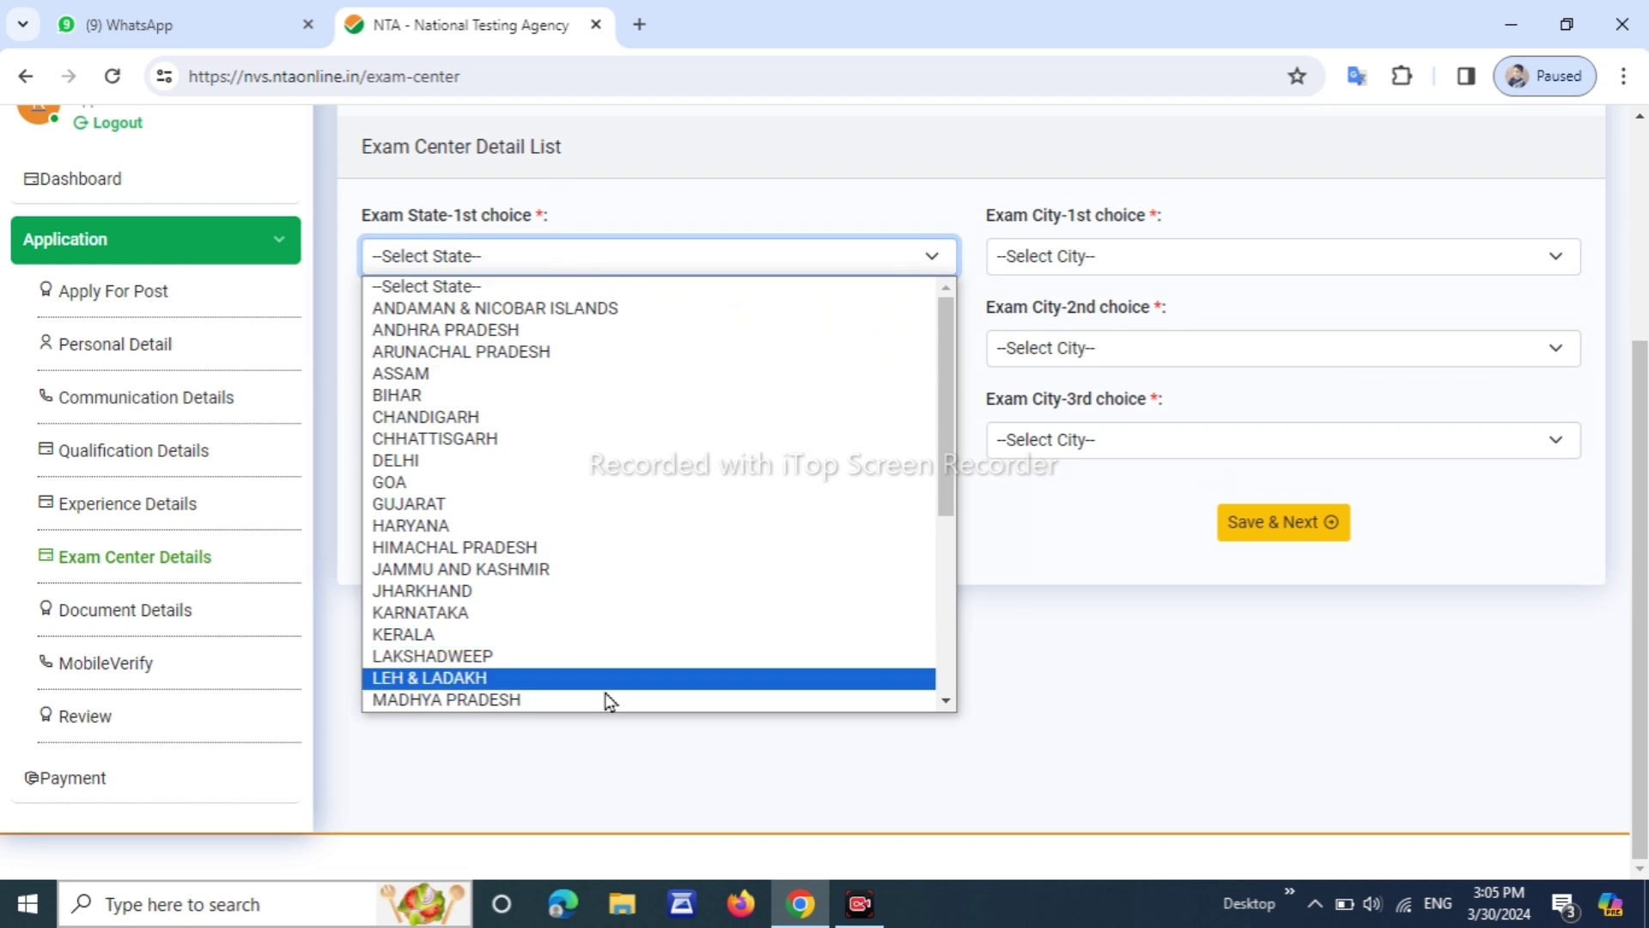
scroll(601, 670, down, 4)
click(553, 375)
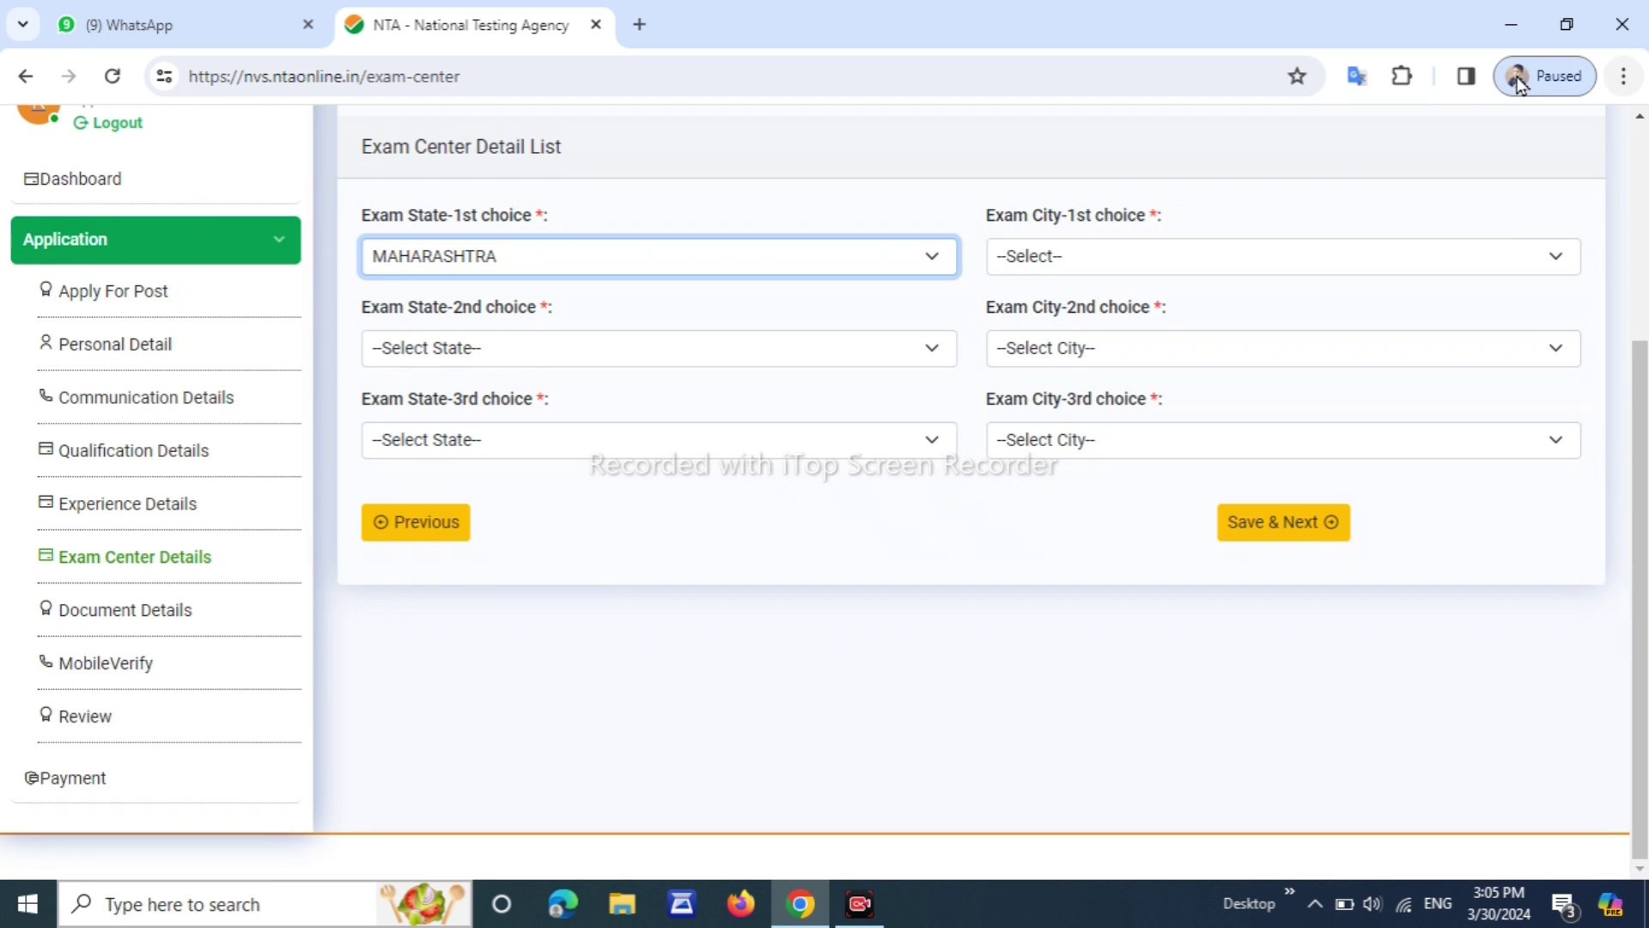
click(1239, 263)
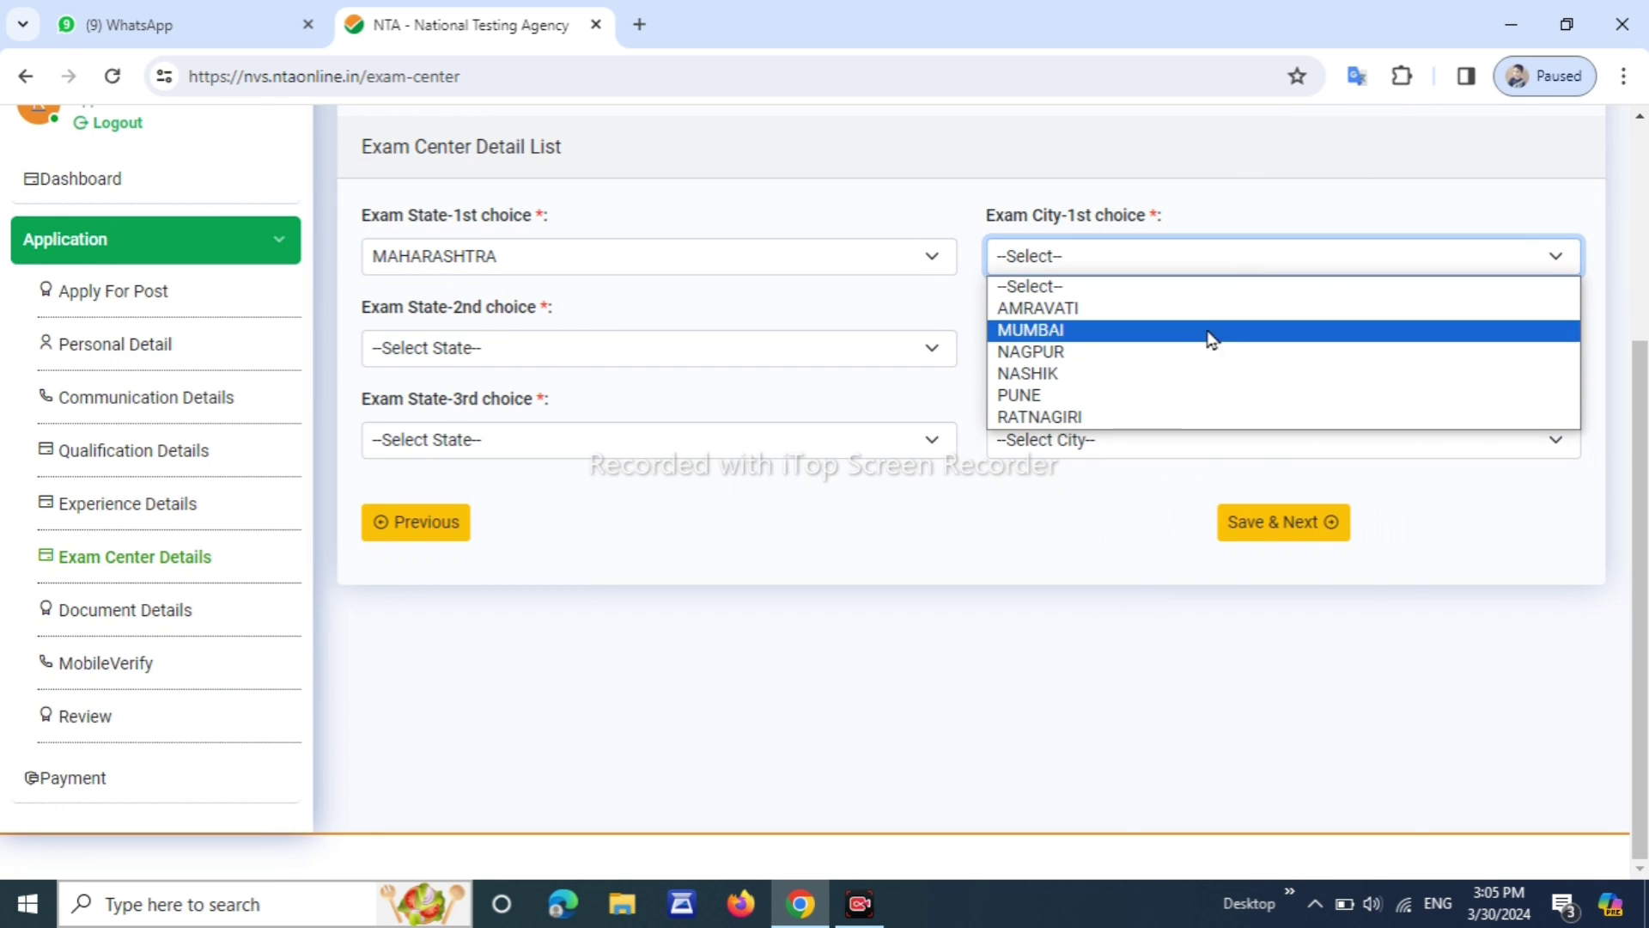
click(1177, 396)
click(412, 347)
scroll(434, 670, down, 5)
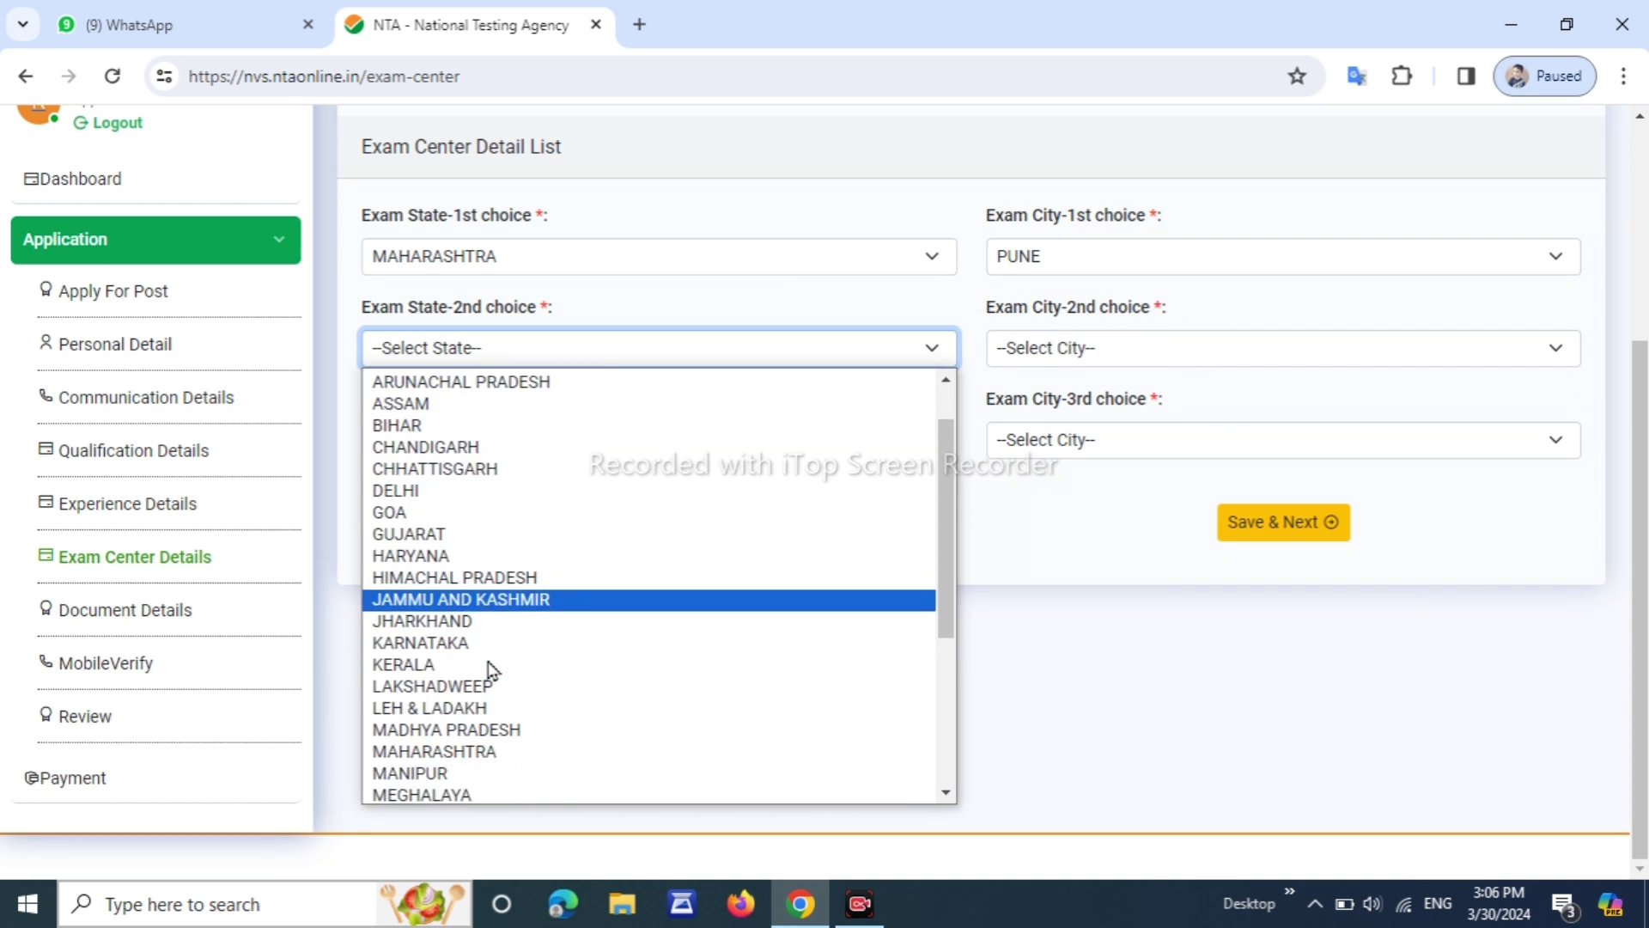
click(517, 475)
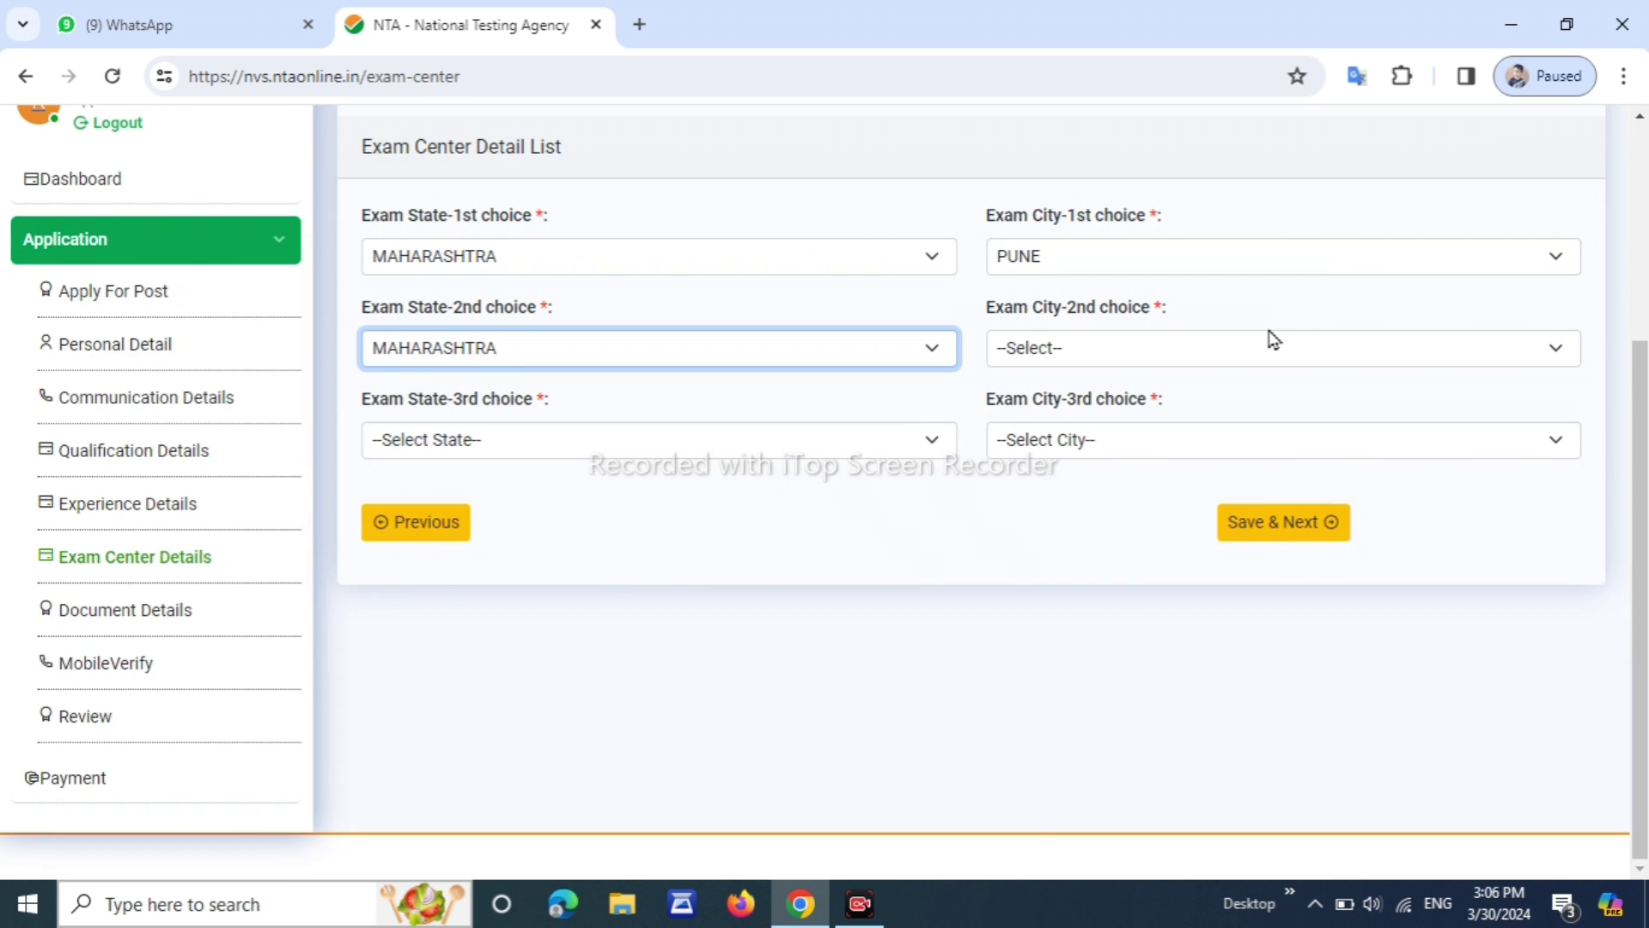
click(1246, 354)
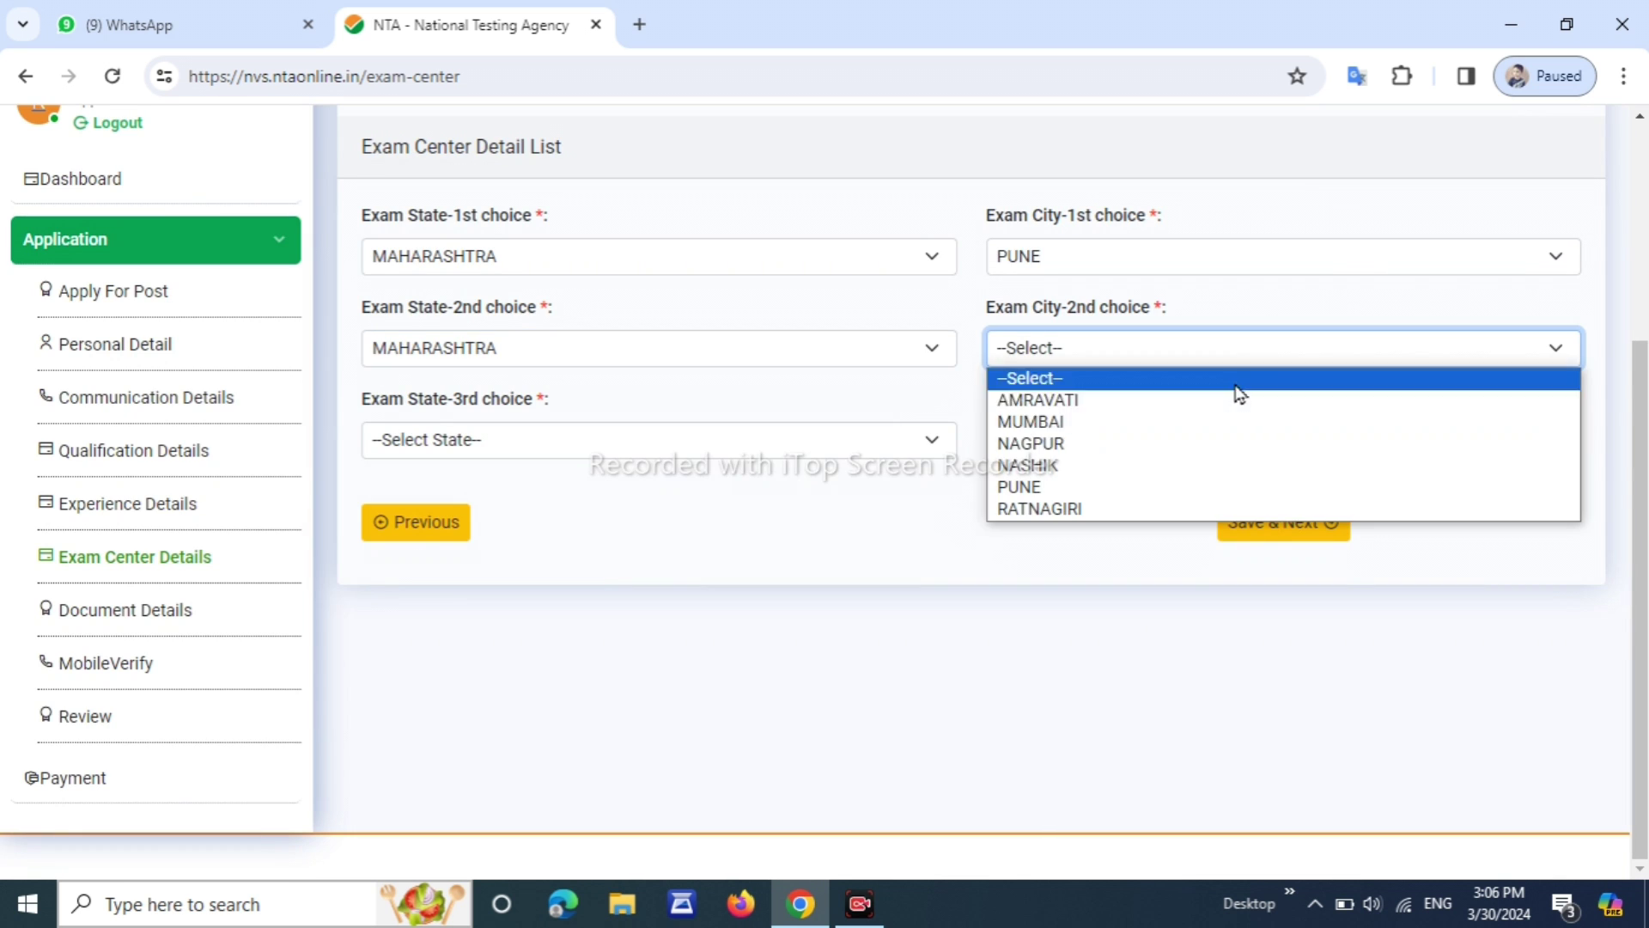
click(1175, 472)
Set the third choice to MAHARASHTRA, MUMBAI and save the exam centres
click(443, 454)
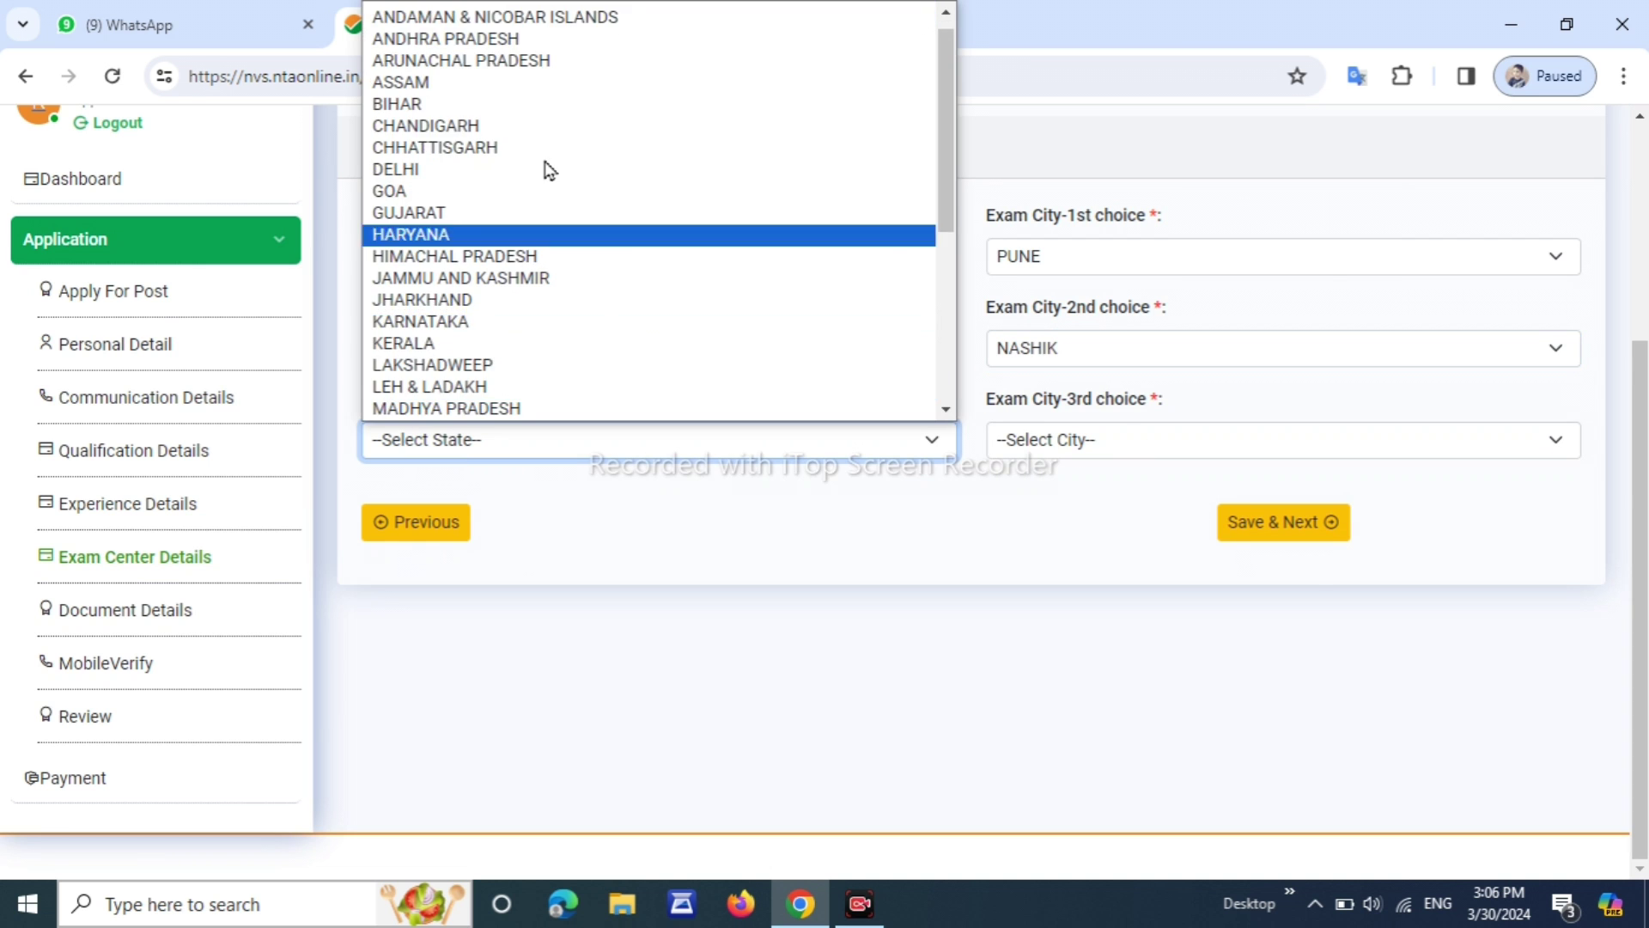
scroll(537, 225, down, 5)
click(532, 83)
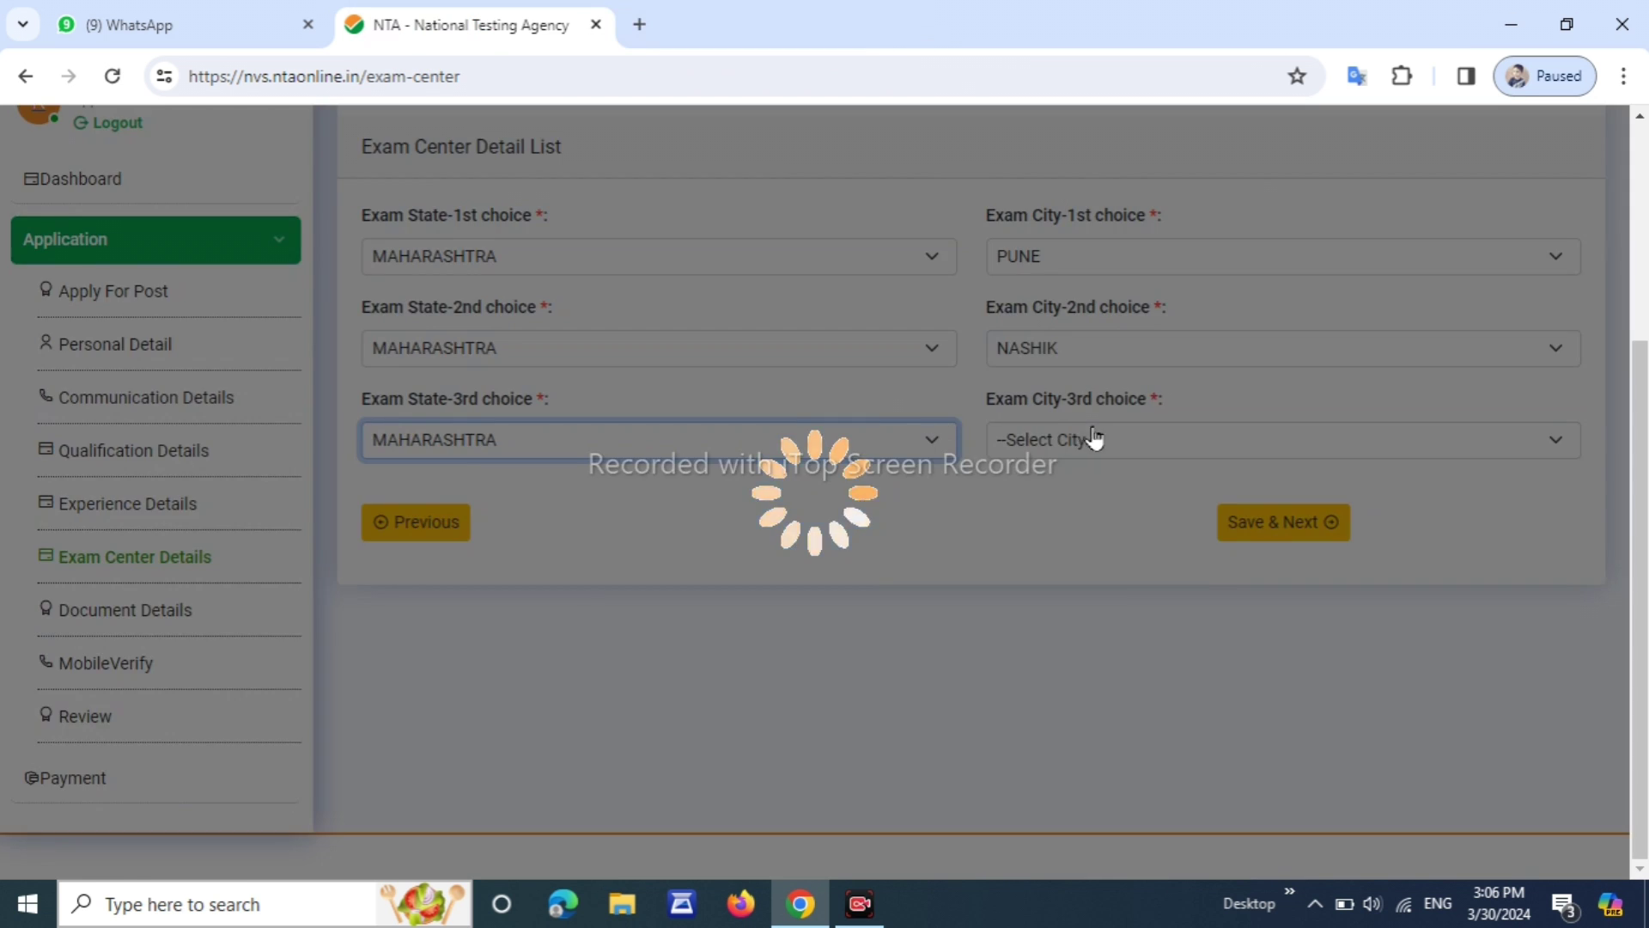
click(1106, 452)
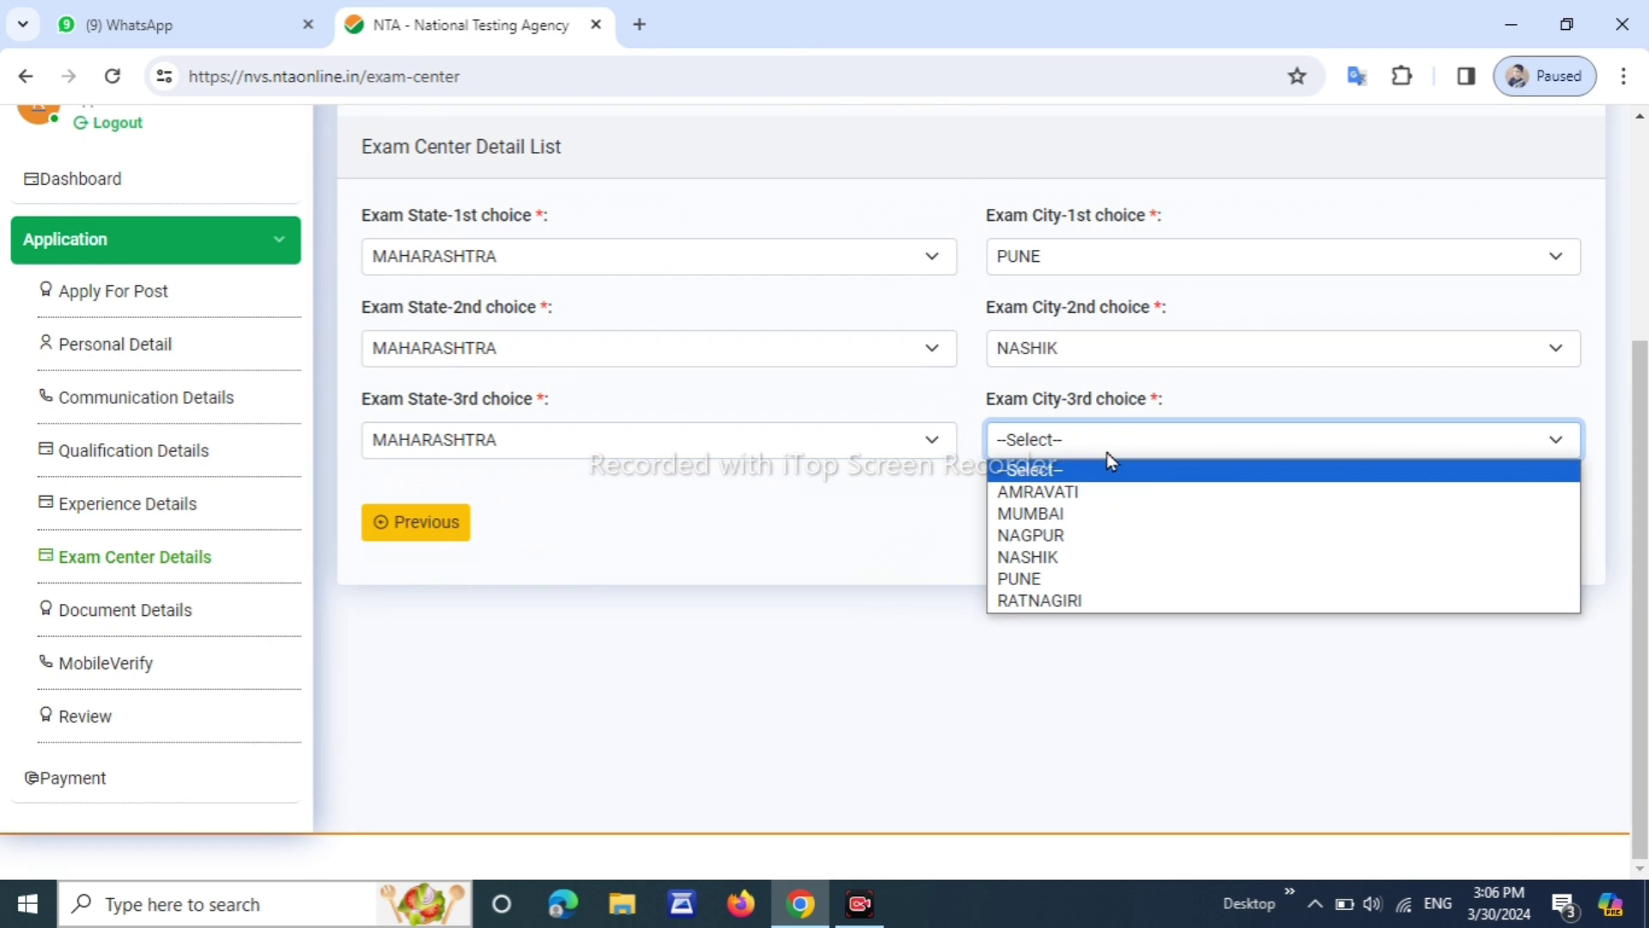
click(1151, 516)
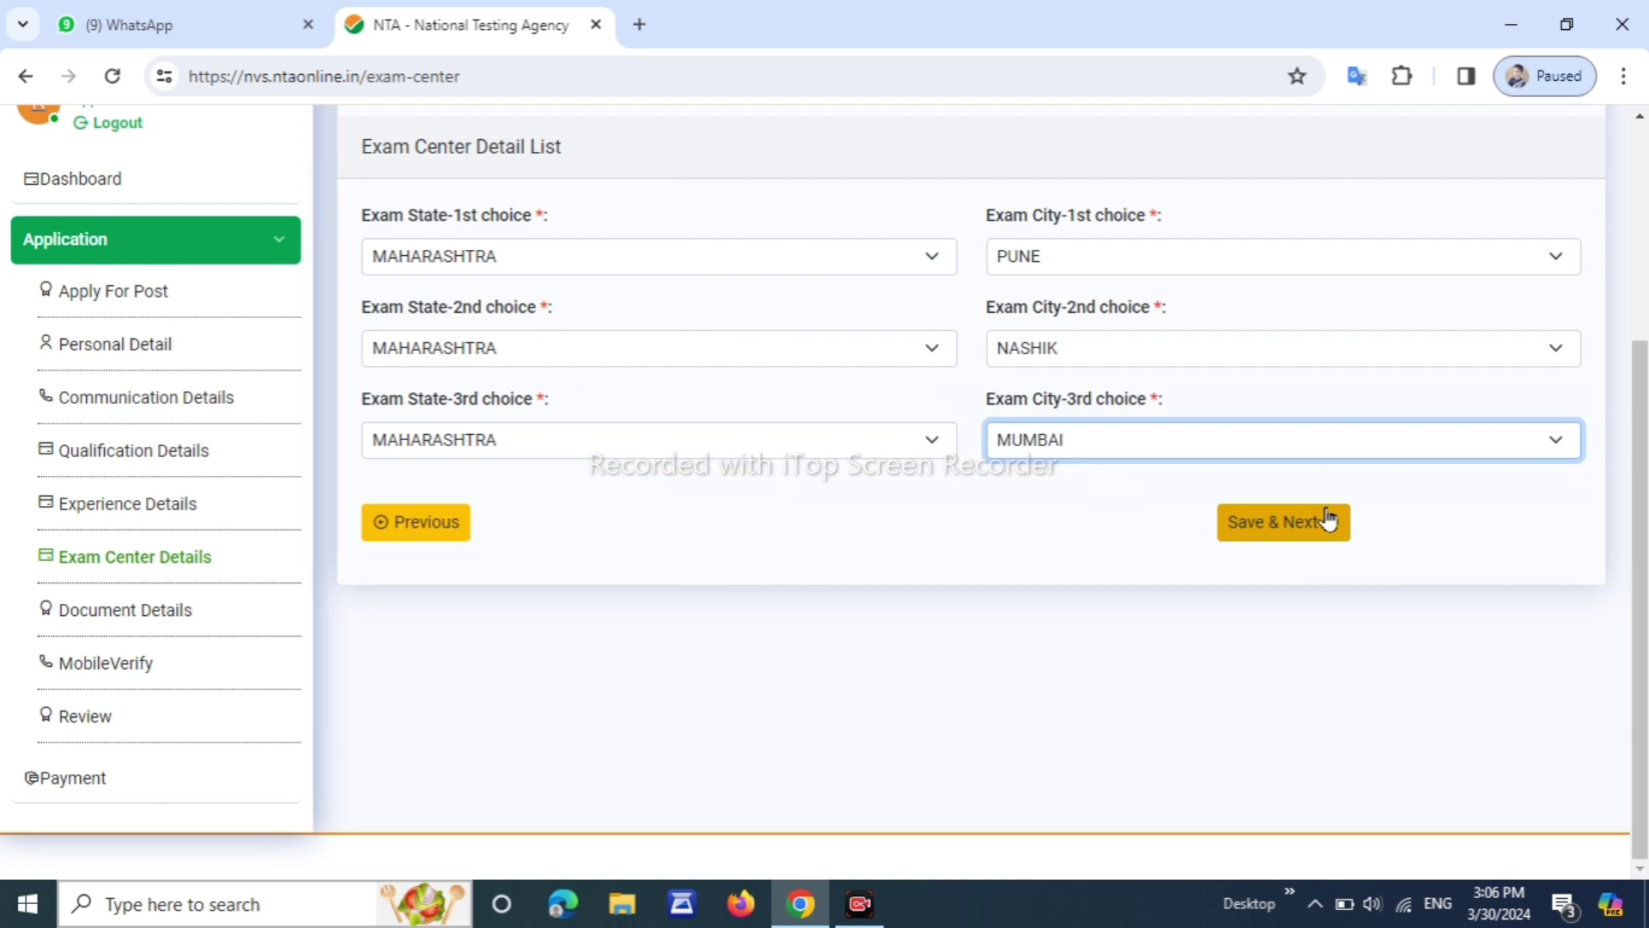
click(1327, 519)
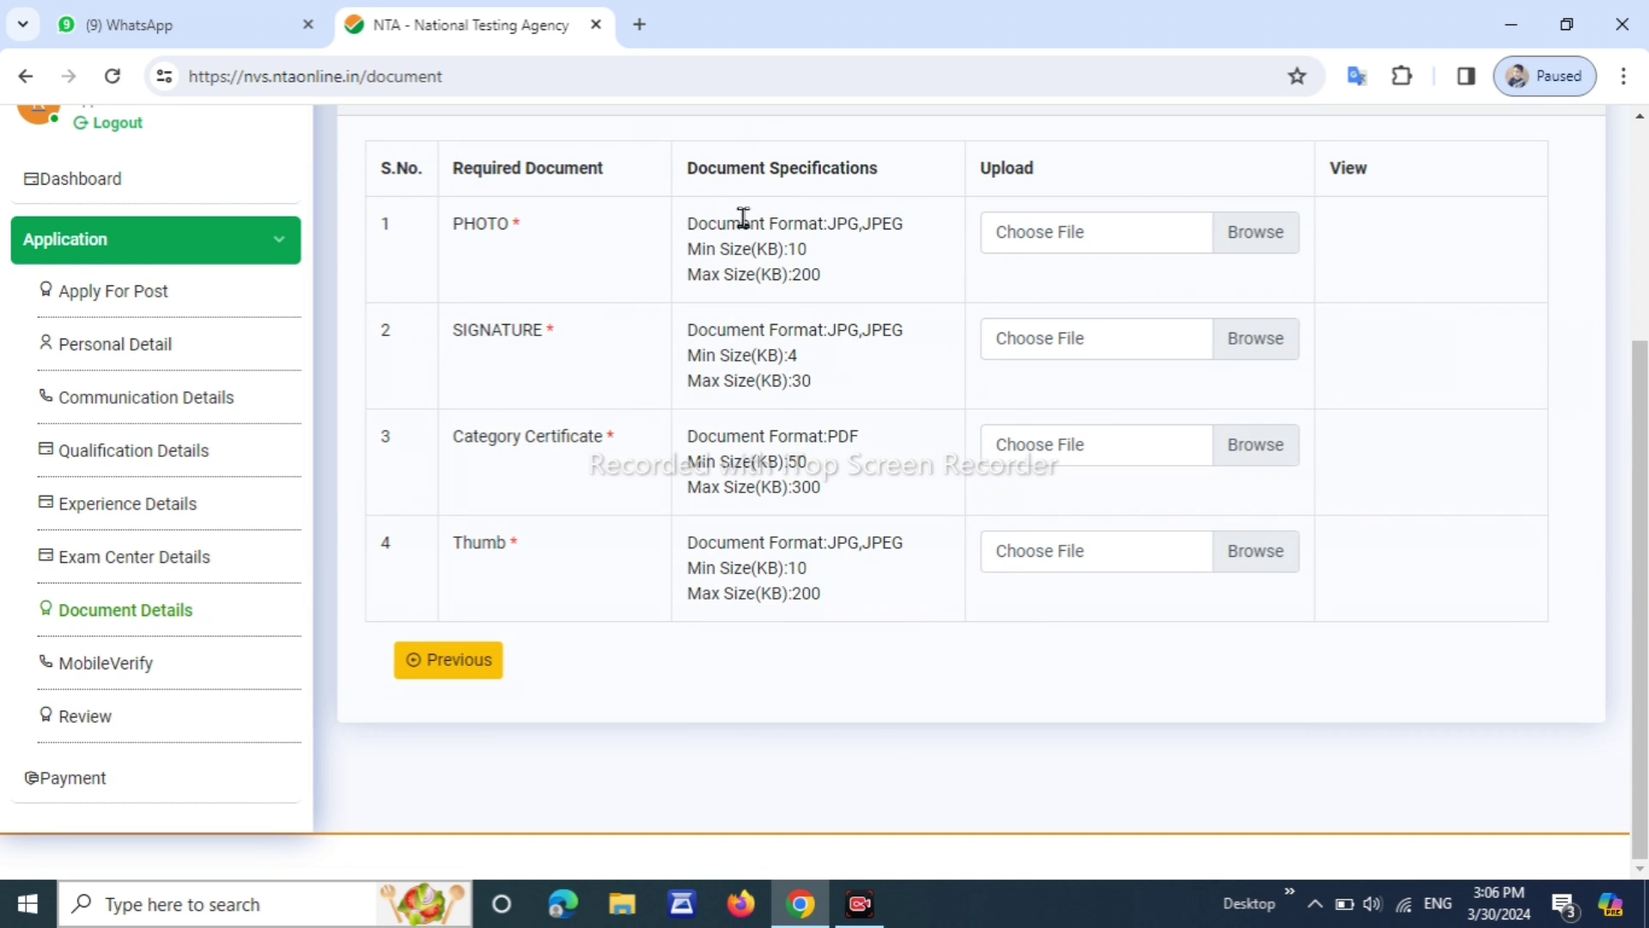
Upload the signature, category certificate PDF and thumb impression files alongside the photo
drag(699, 223, 797, 248)
click(1069, 290)
click(1105, 239)
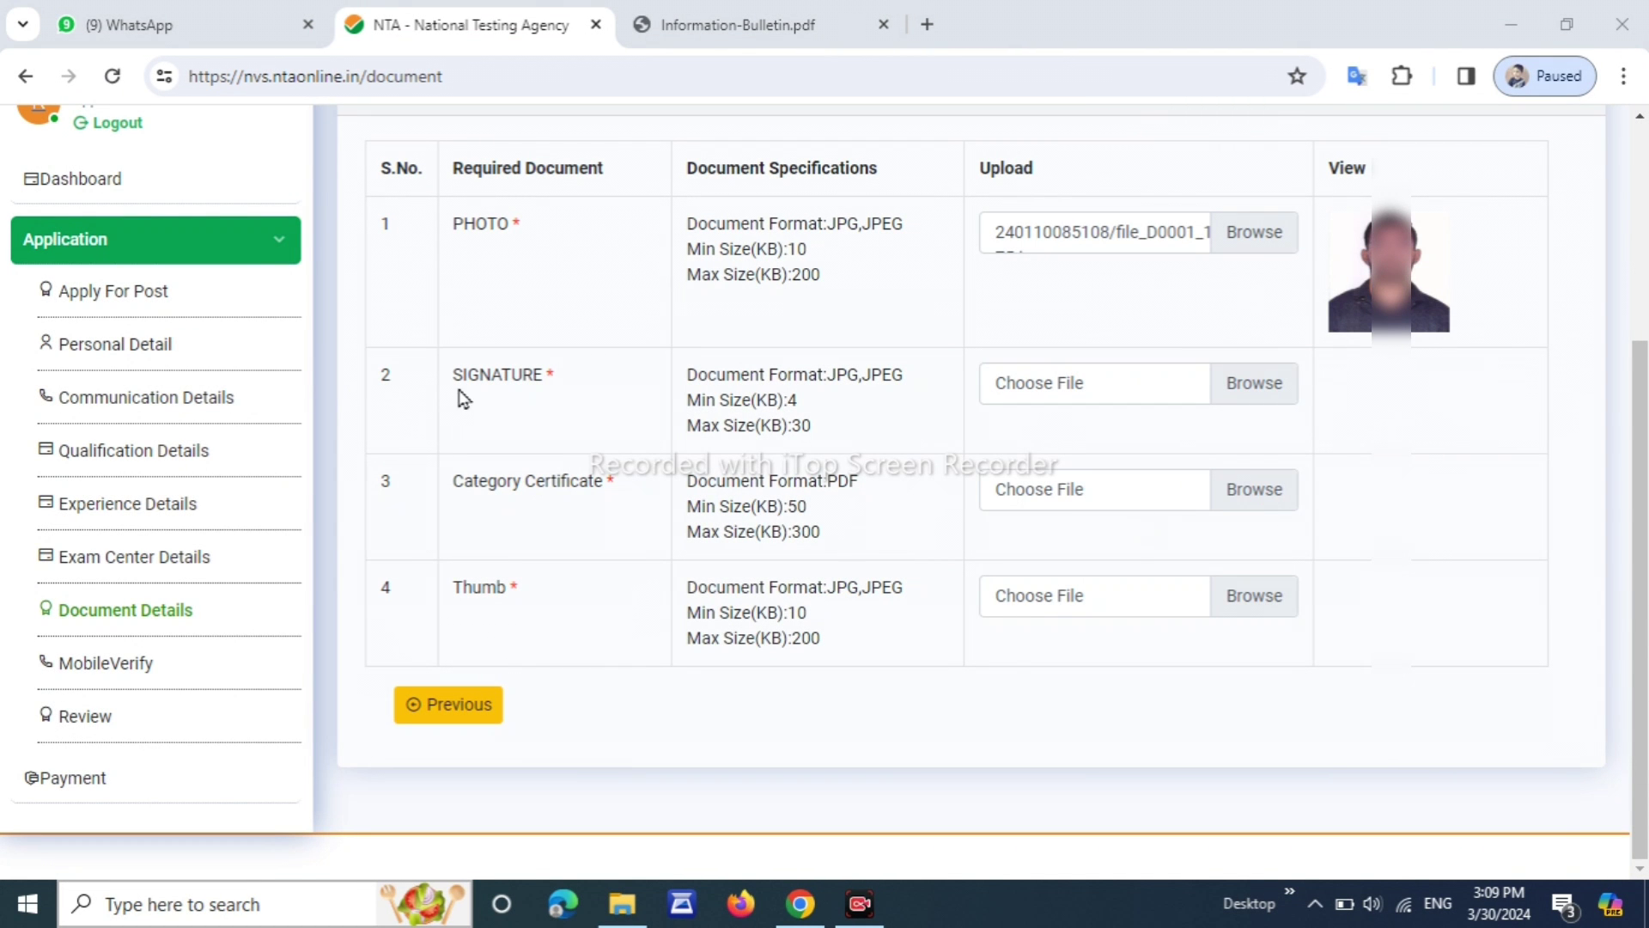
drag(463, 374, 622, 408)
click(827, 429)
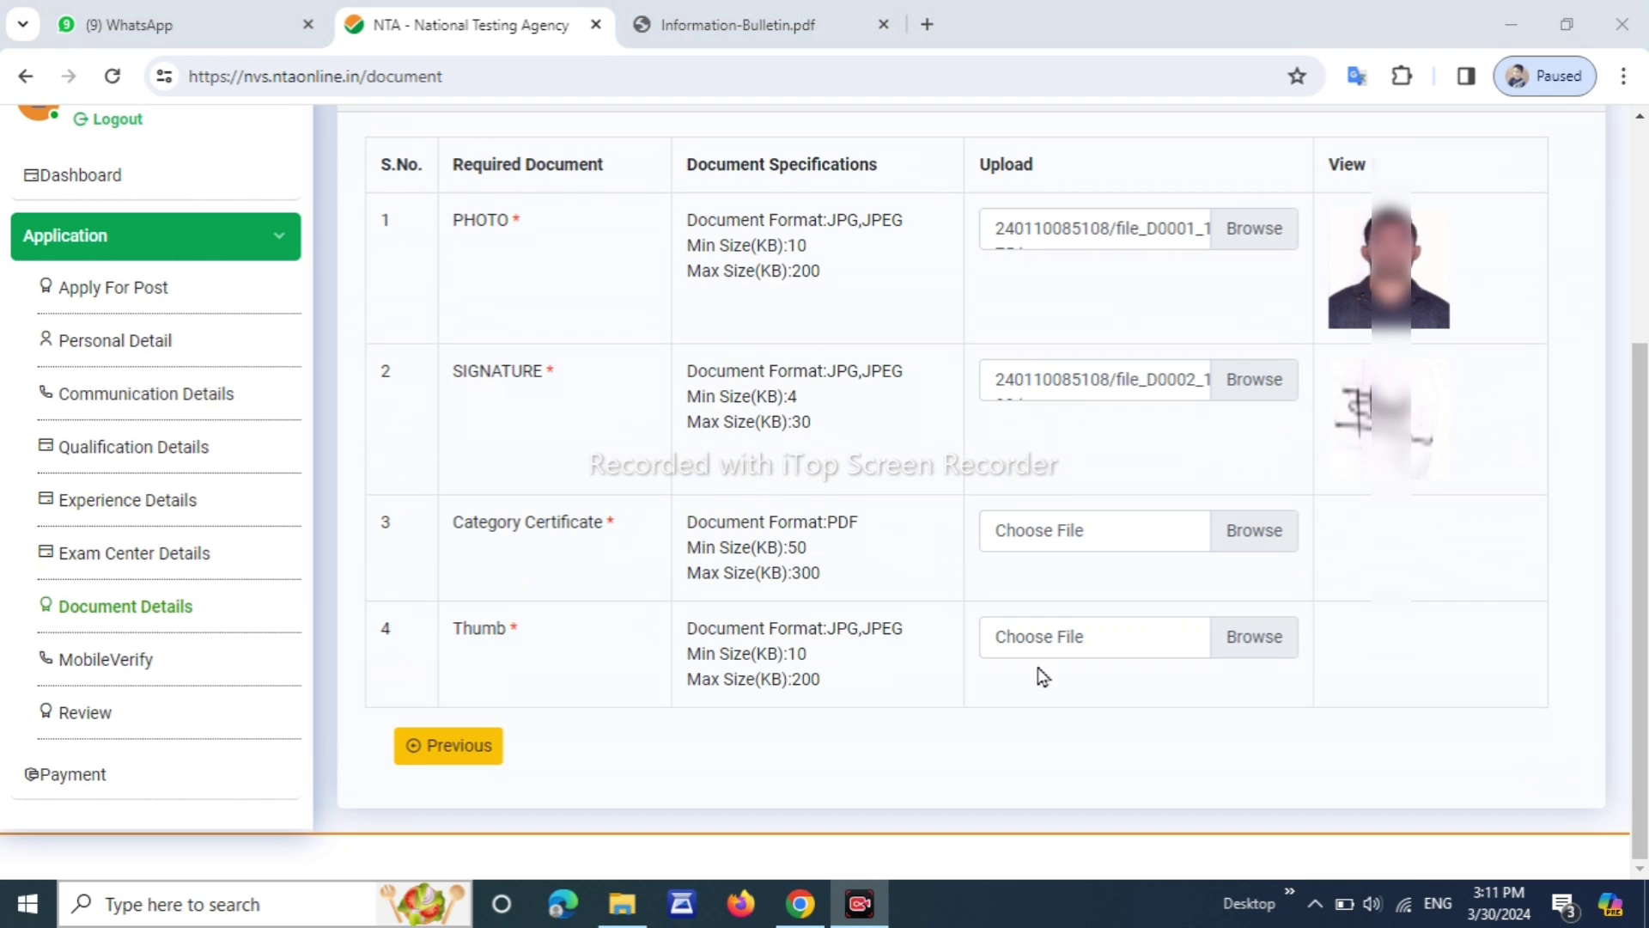
drag(456, 539, 506, 537)
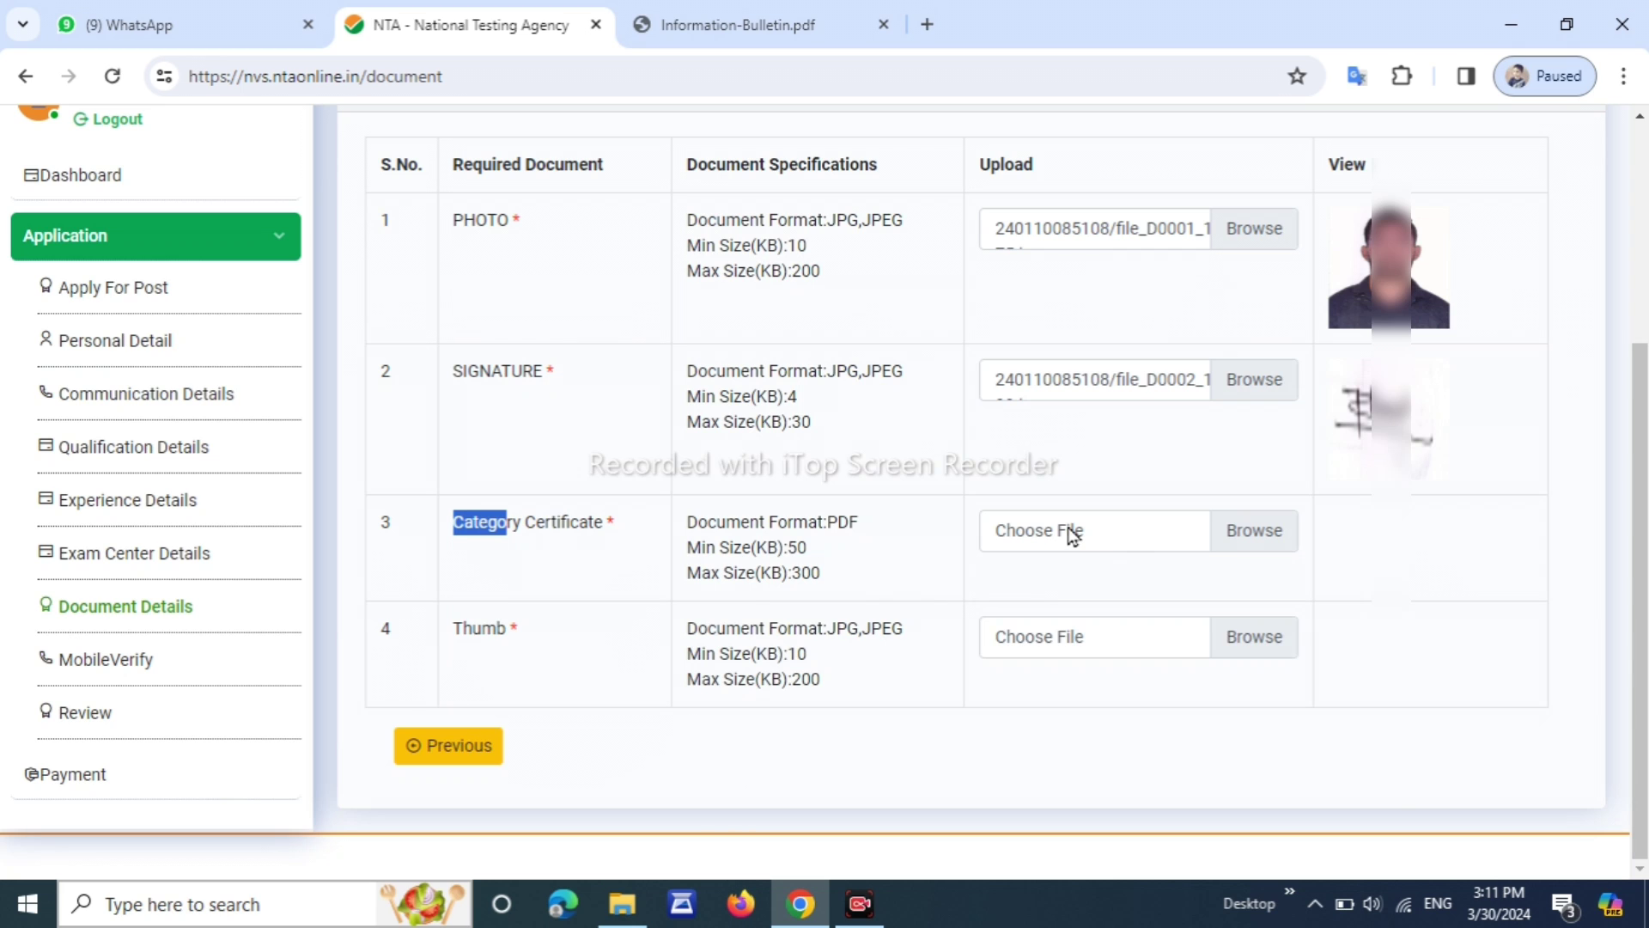
click(1080, 556)
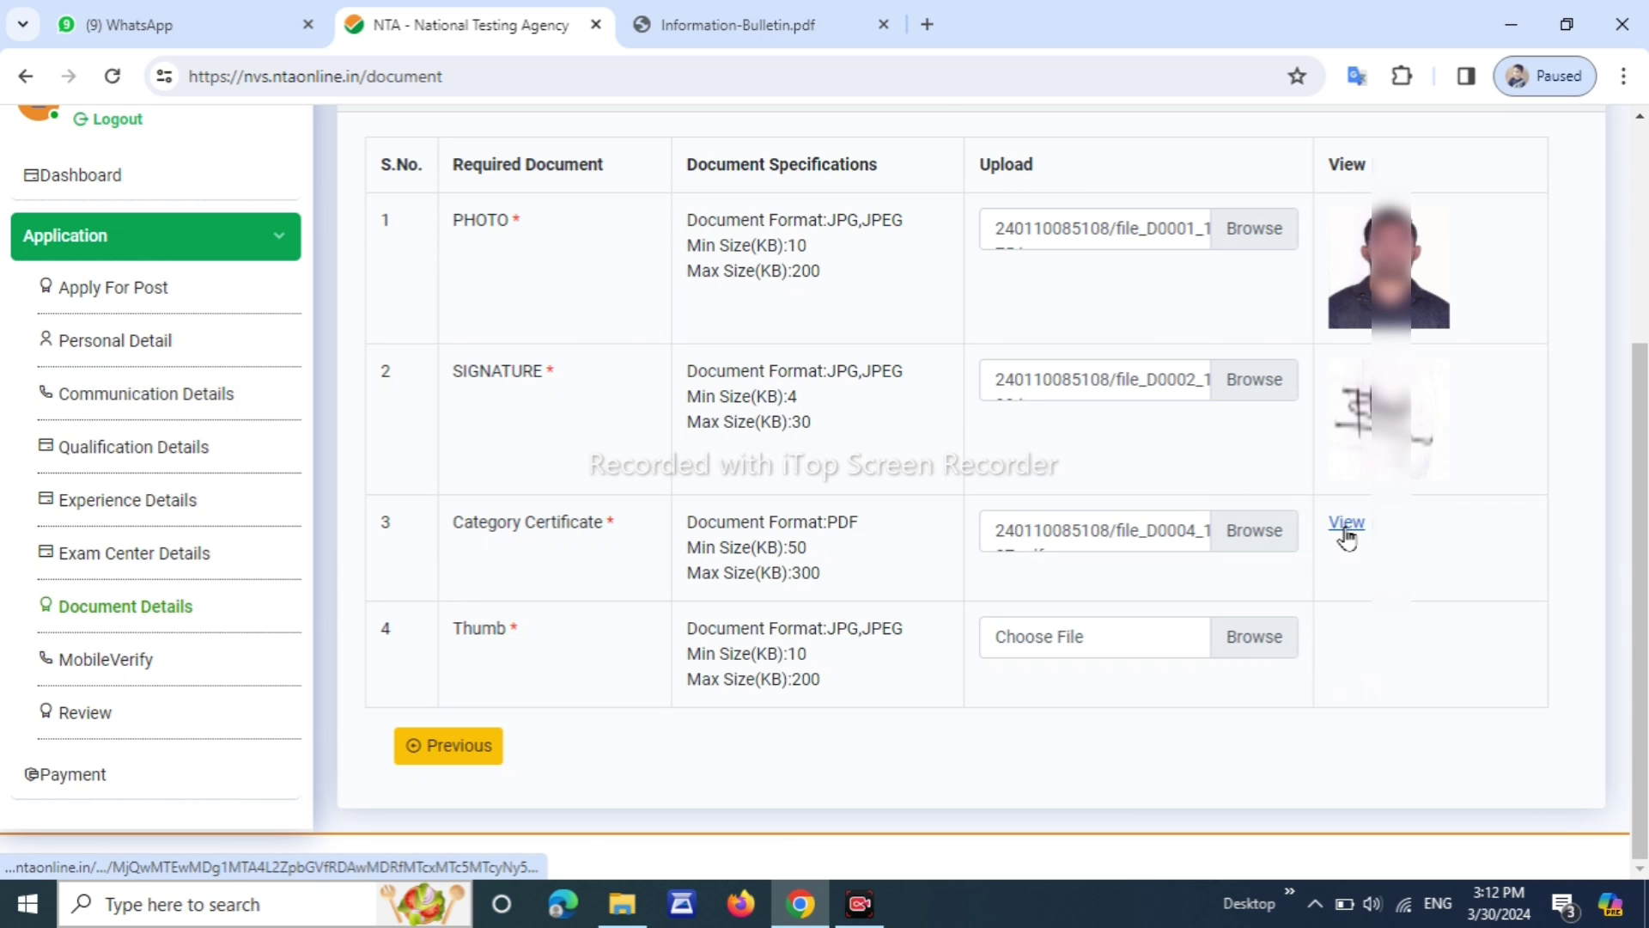
drag(464, 626, 519, 631)
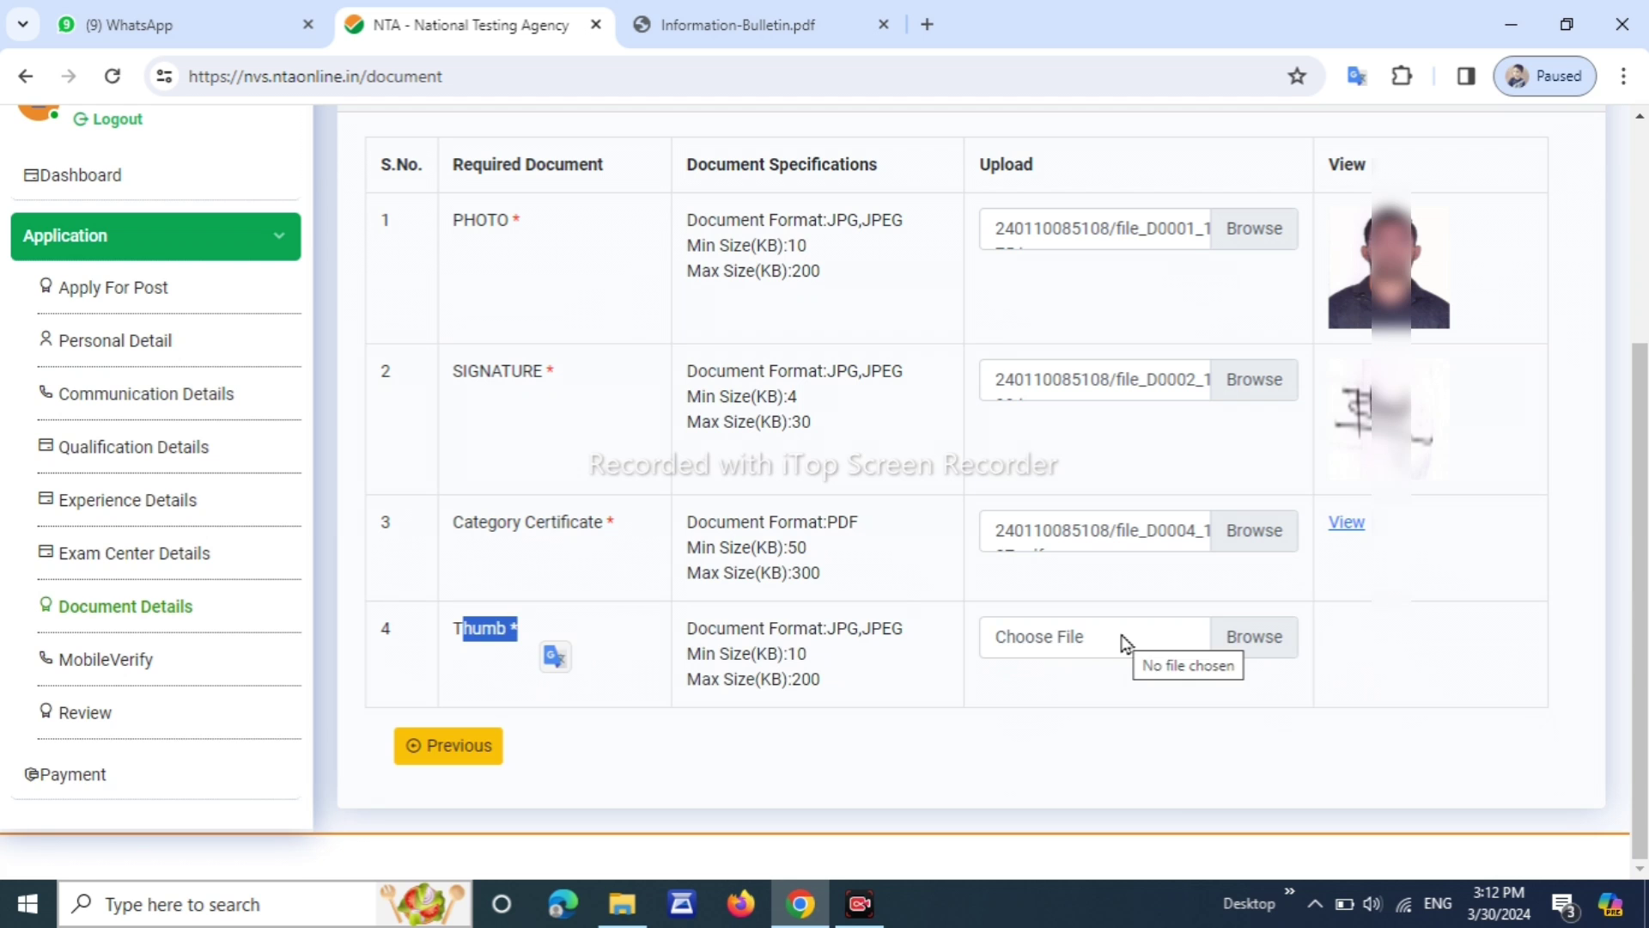
click(1056, 637)
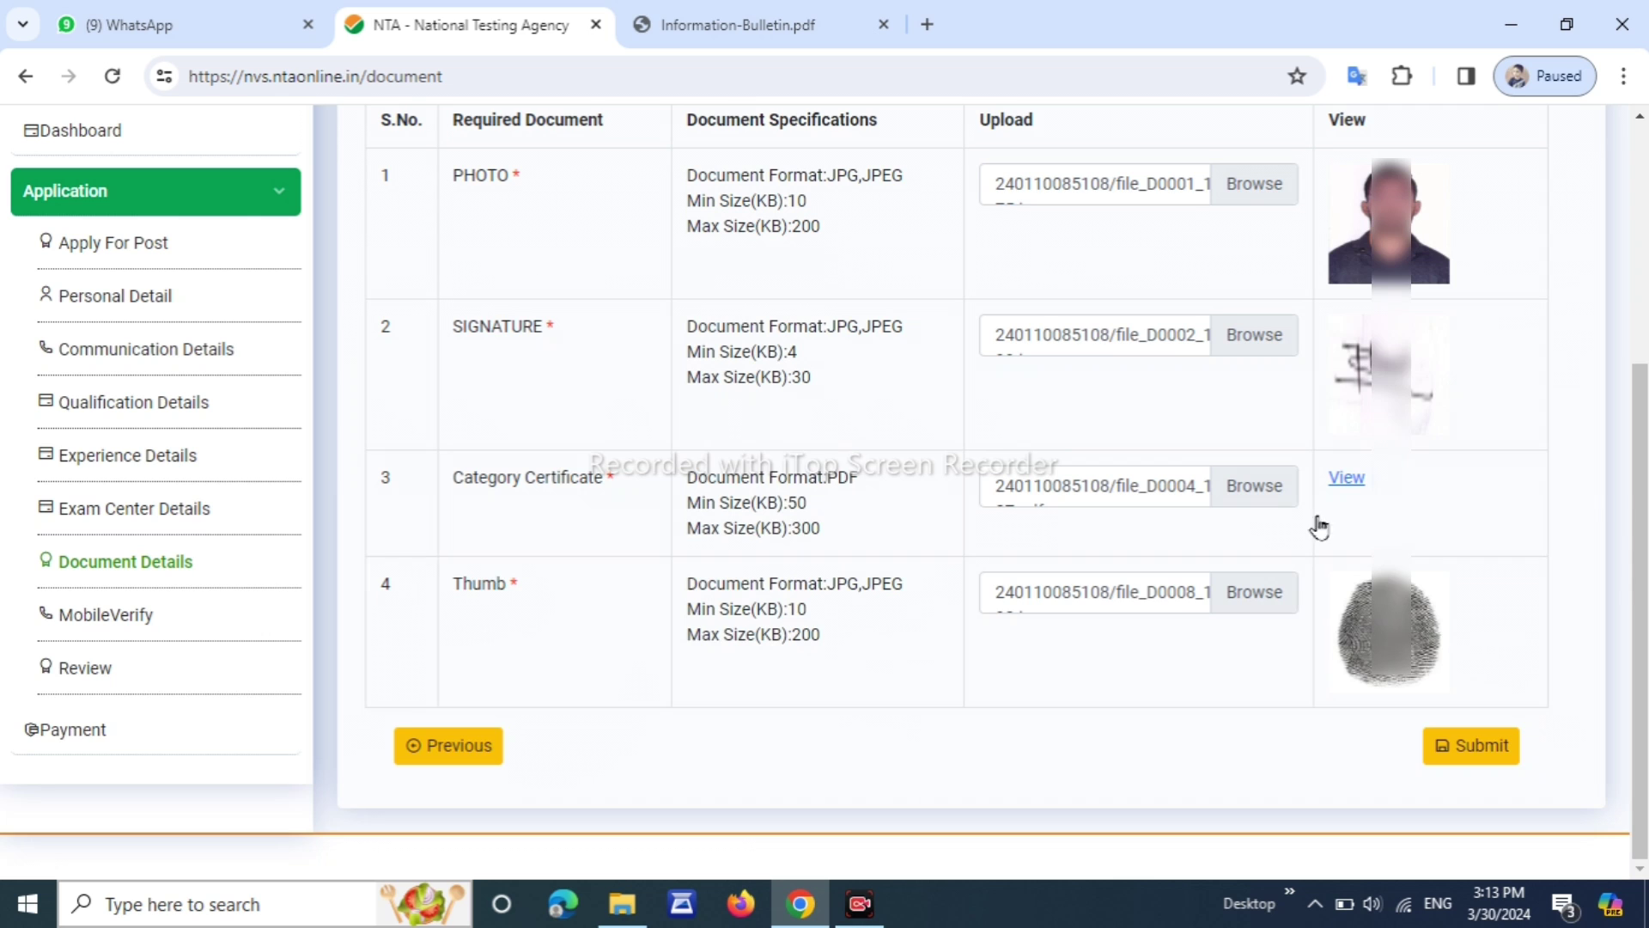
Submit the uploaded documents, enter the captcha PIN and request a mobile OTP
click(1460, 753)
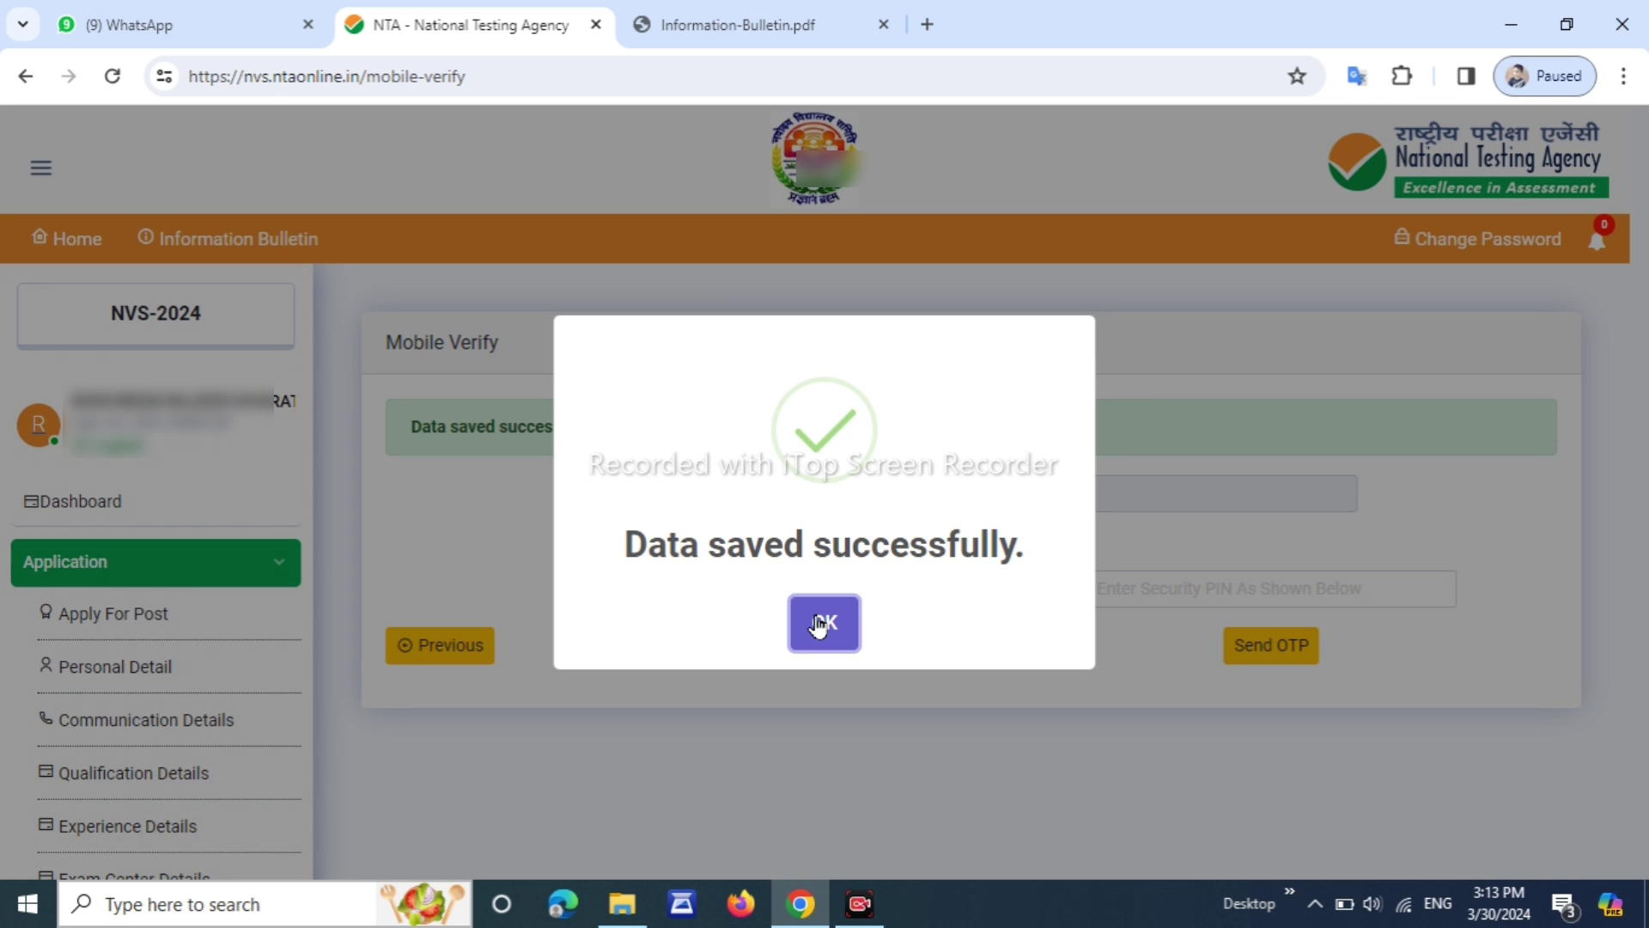
click(822, 623)
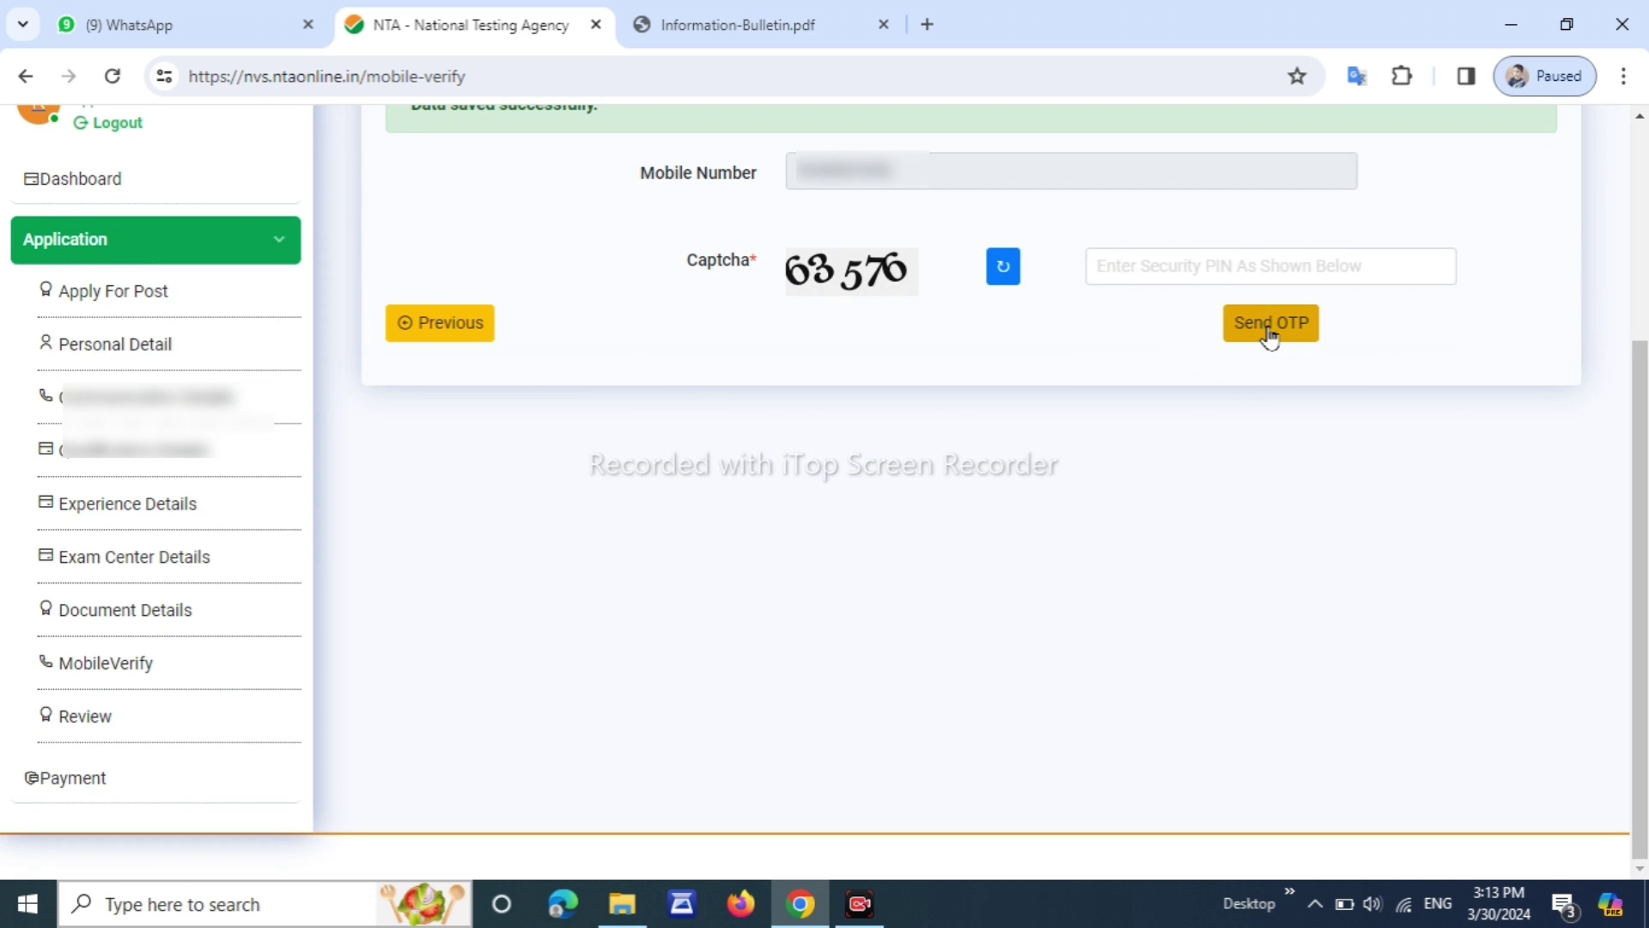
click(1258, 266)
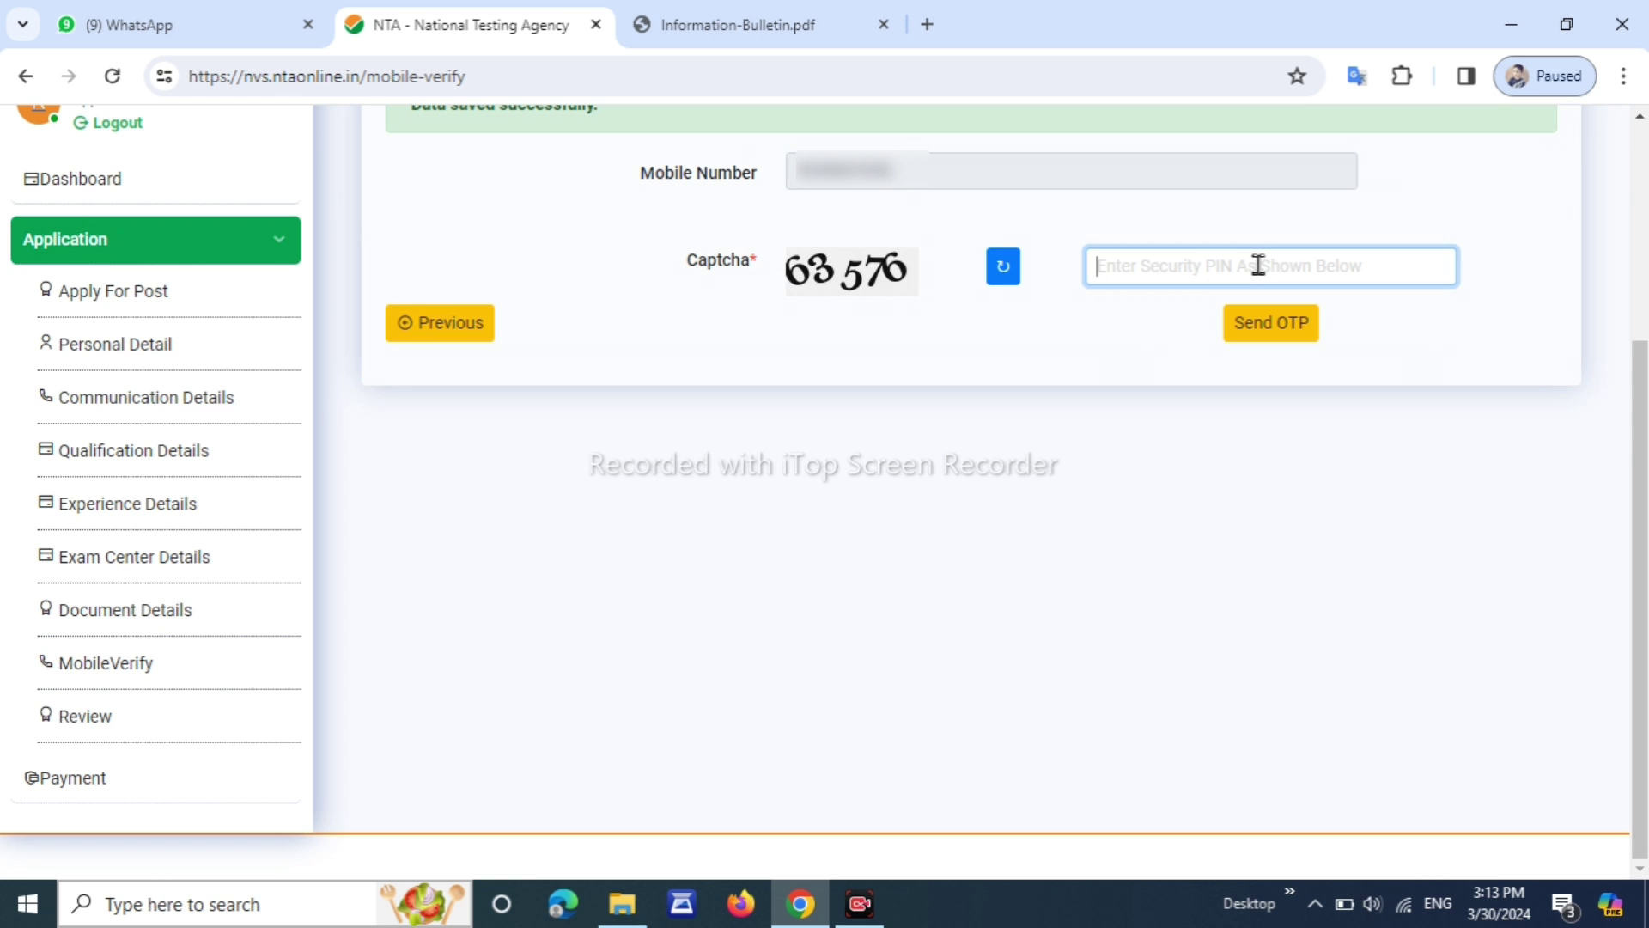
text(63)
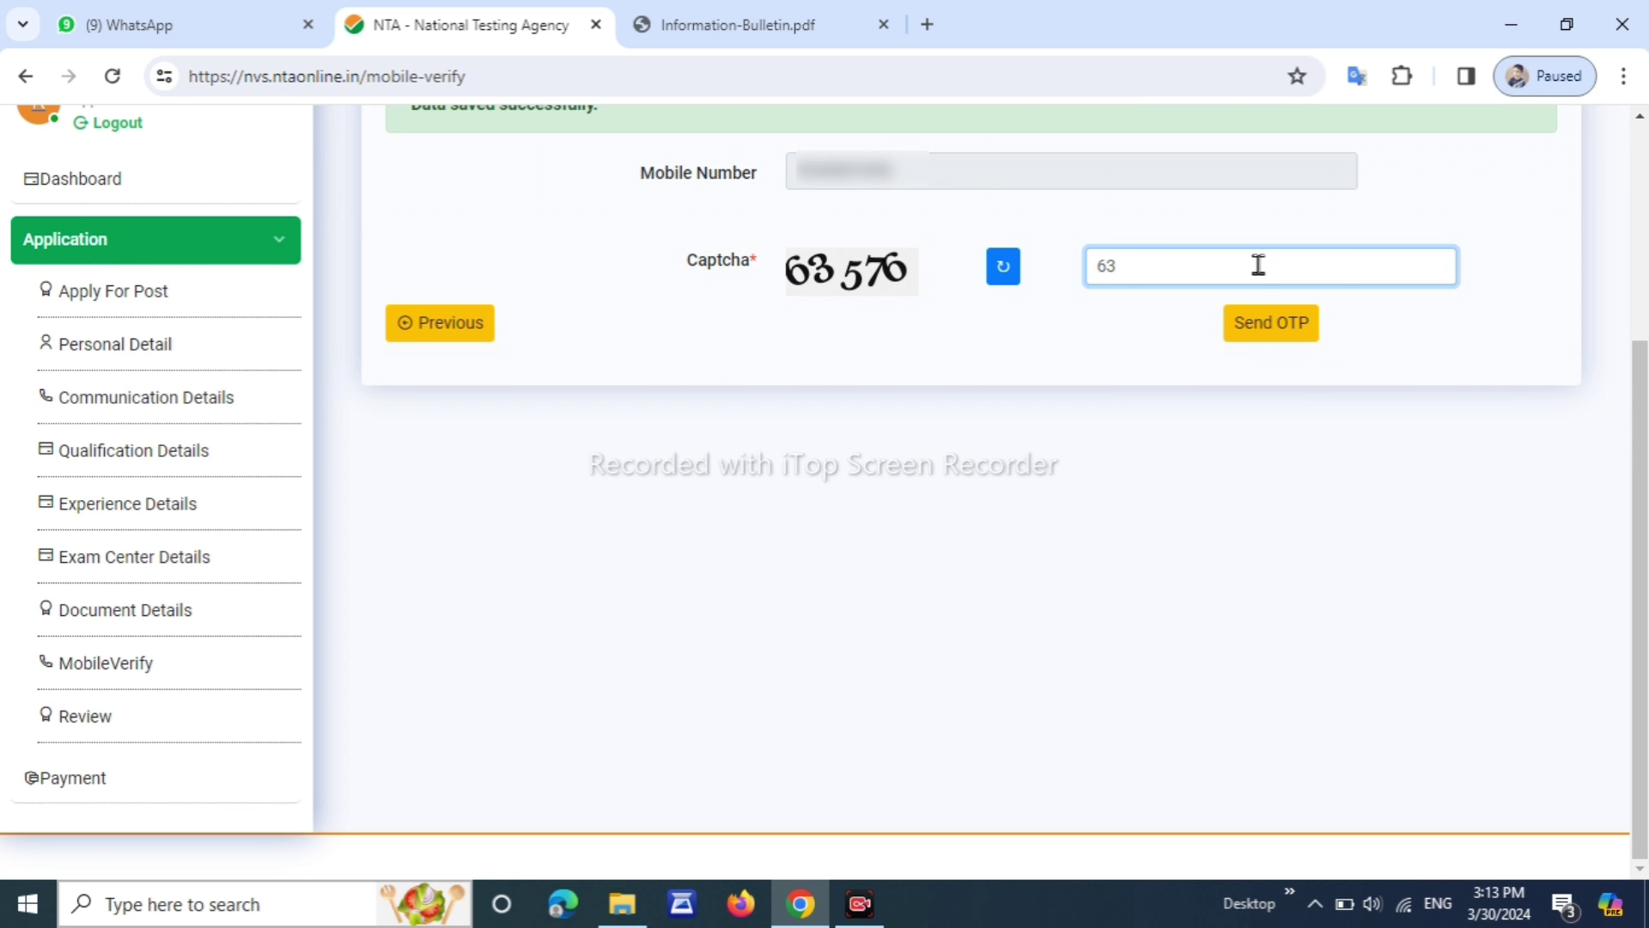
text(5776)
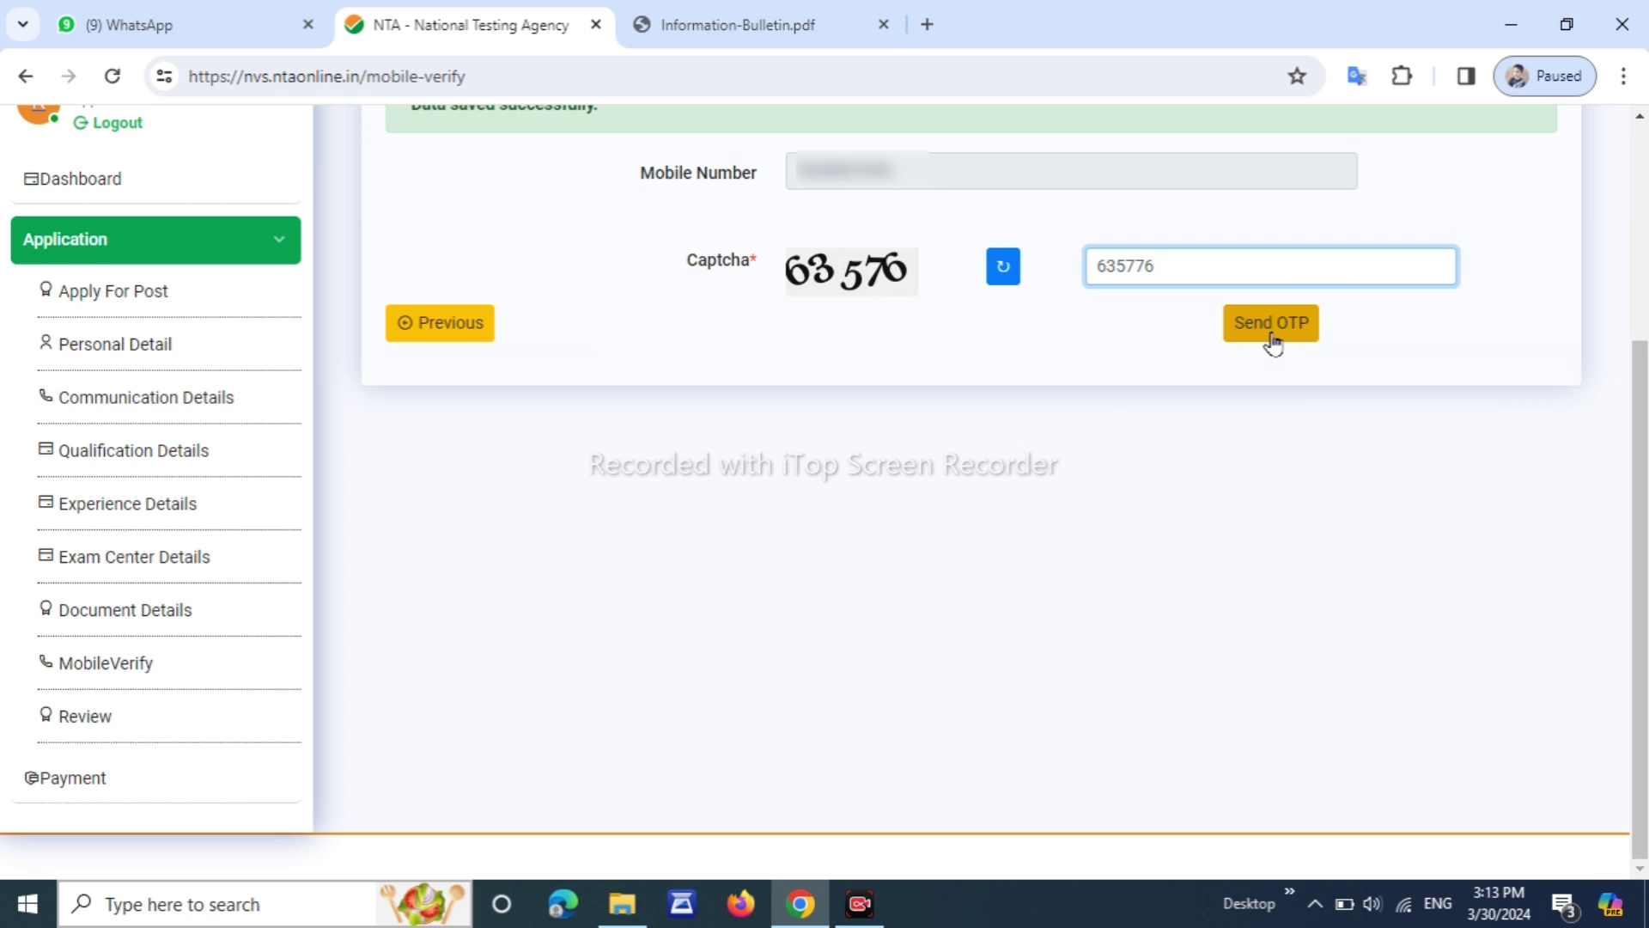
click(1273, 341)
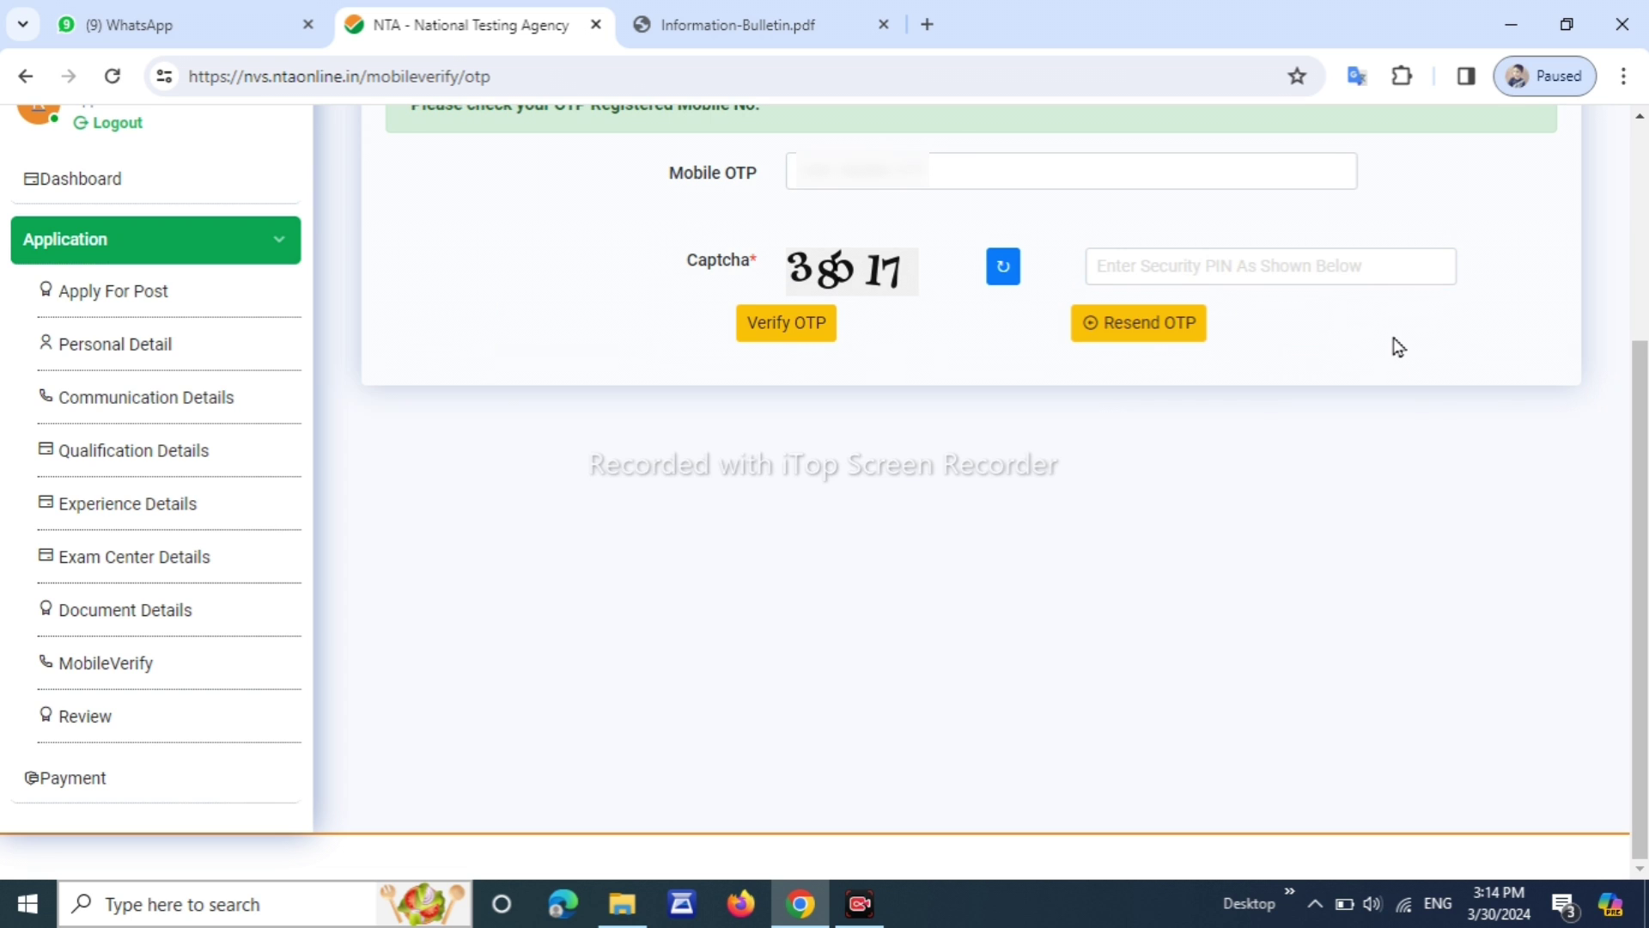
Enter the received mobile OTP and the new captcha PIN, then verify the OTP
click(1091, 162)
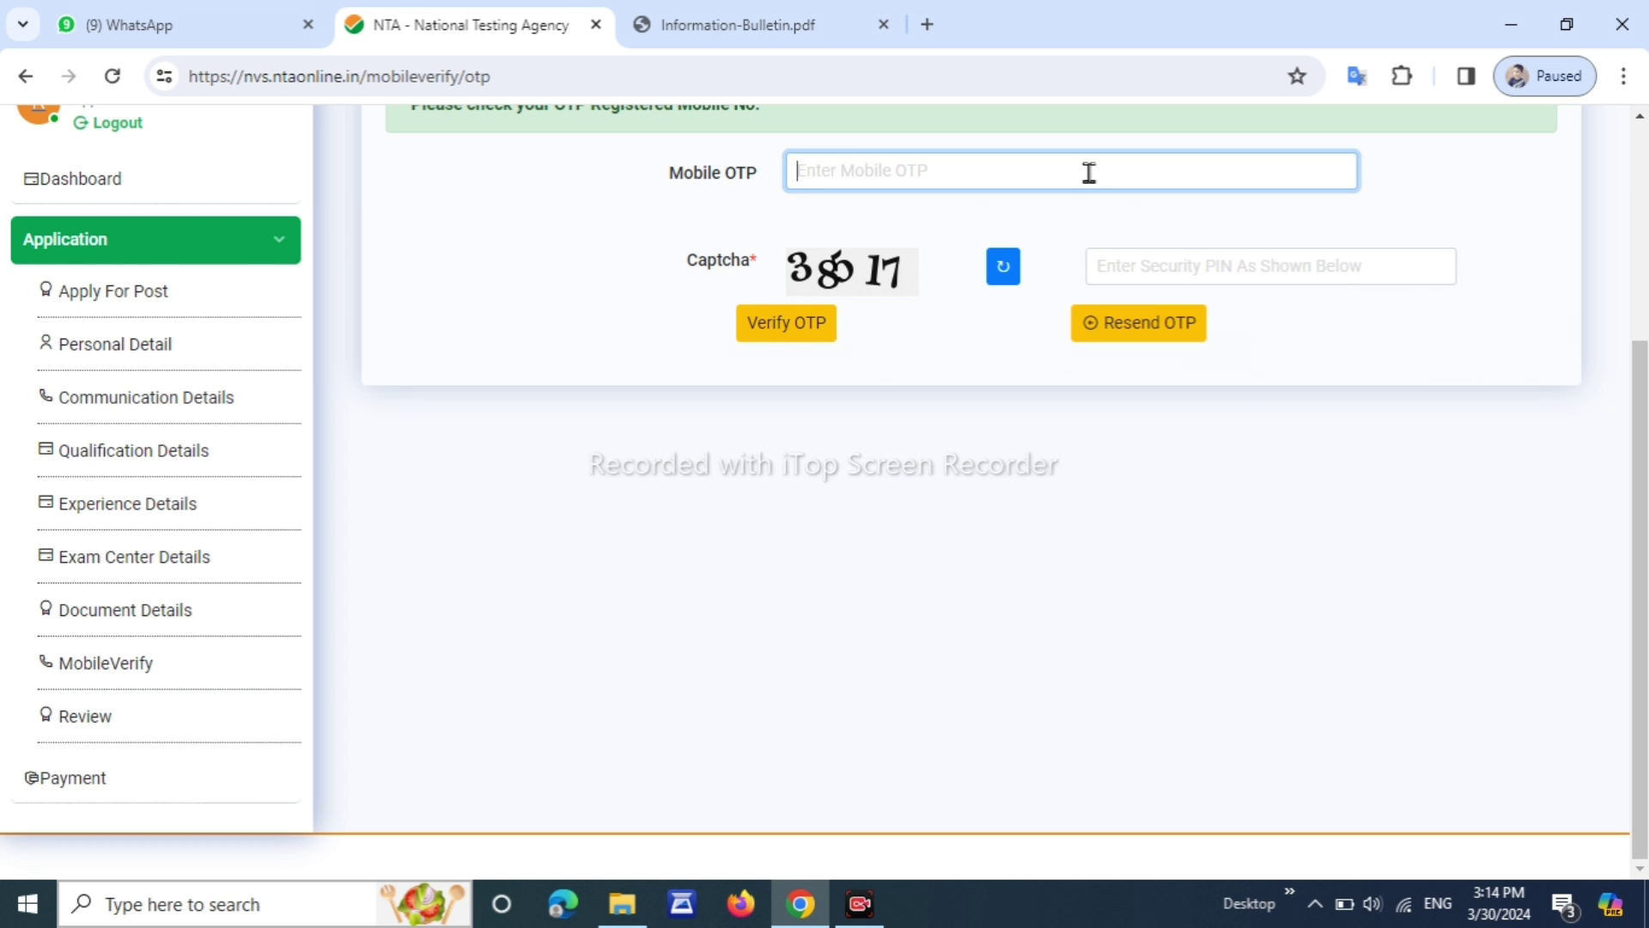
click(1255, 261)
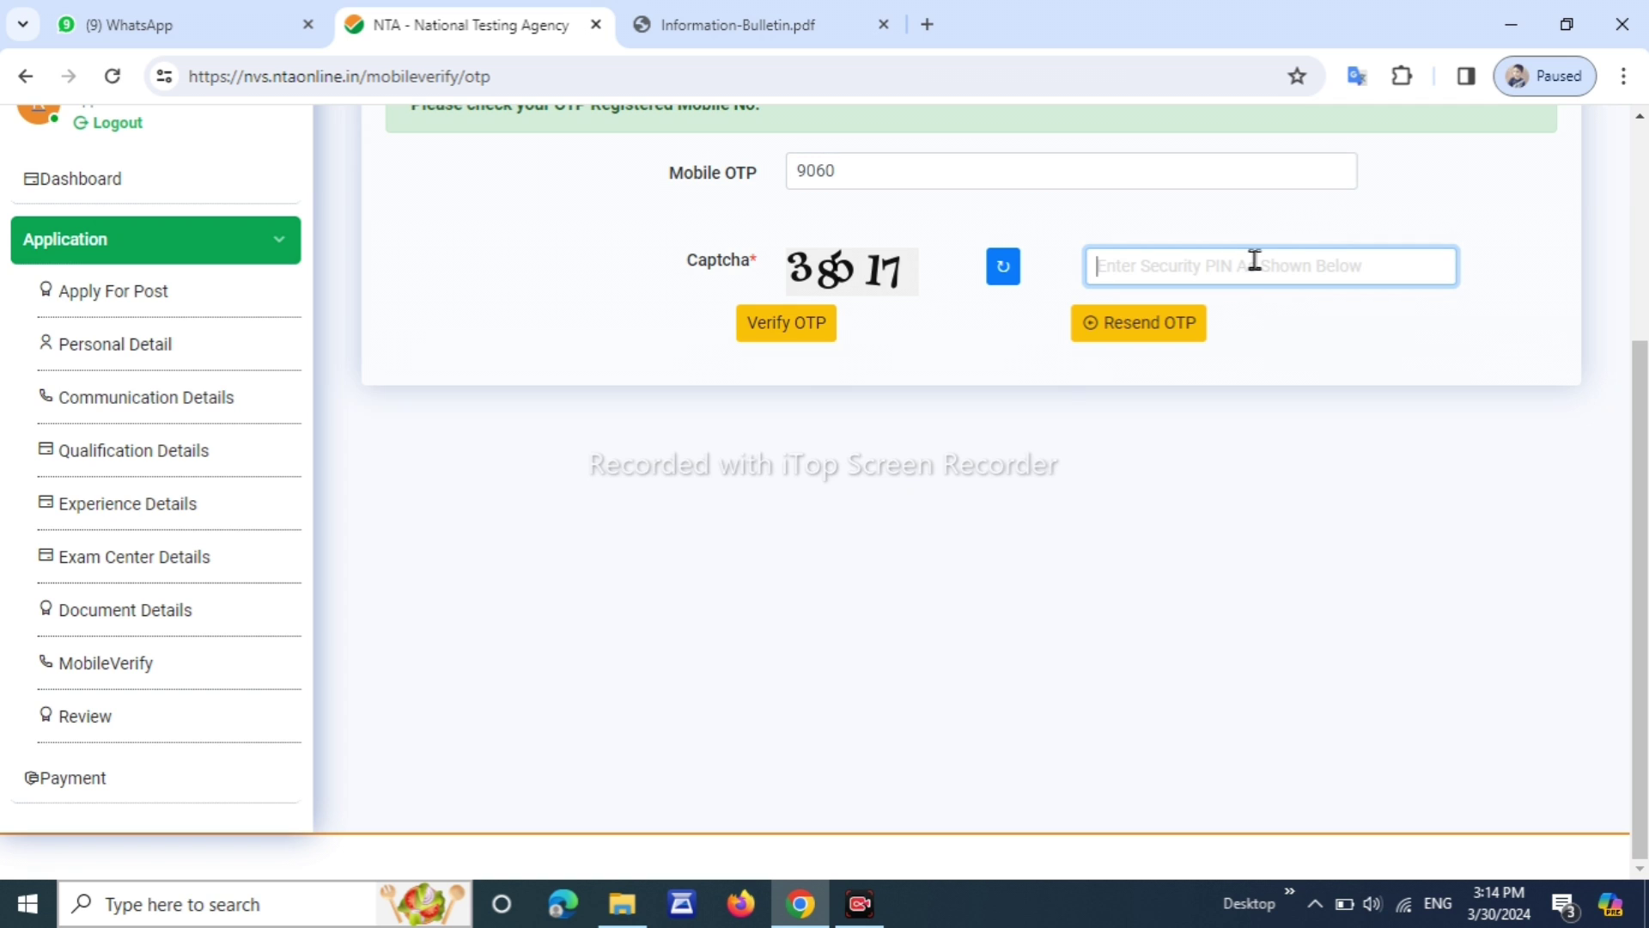
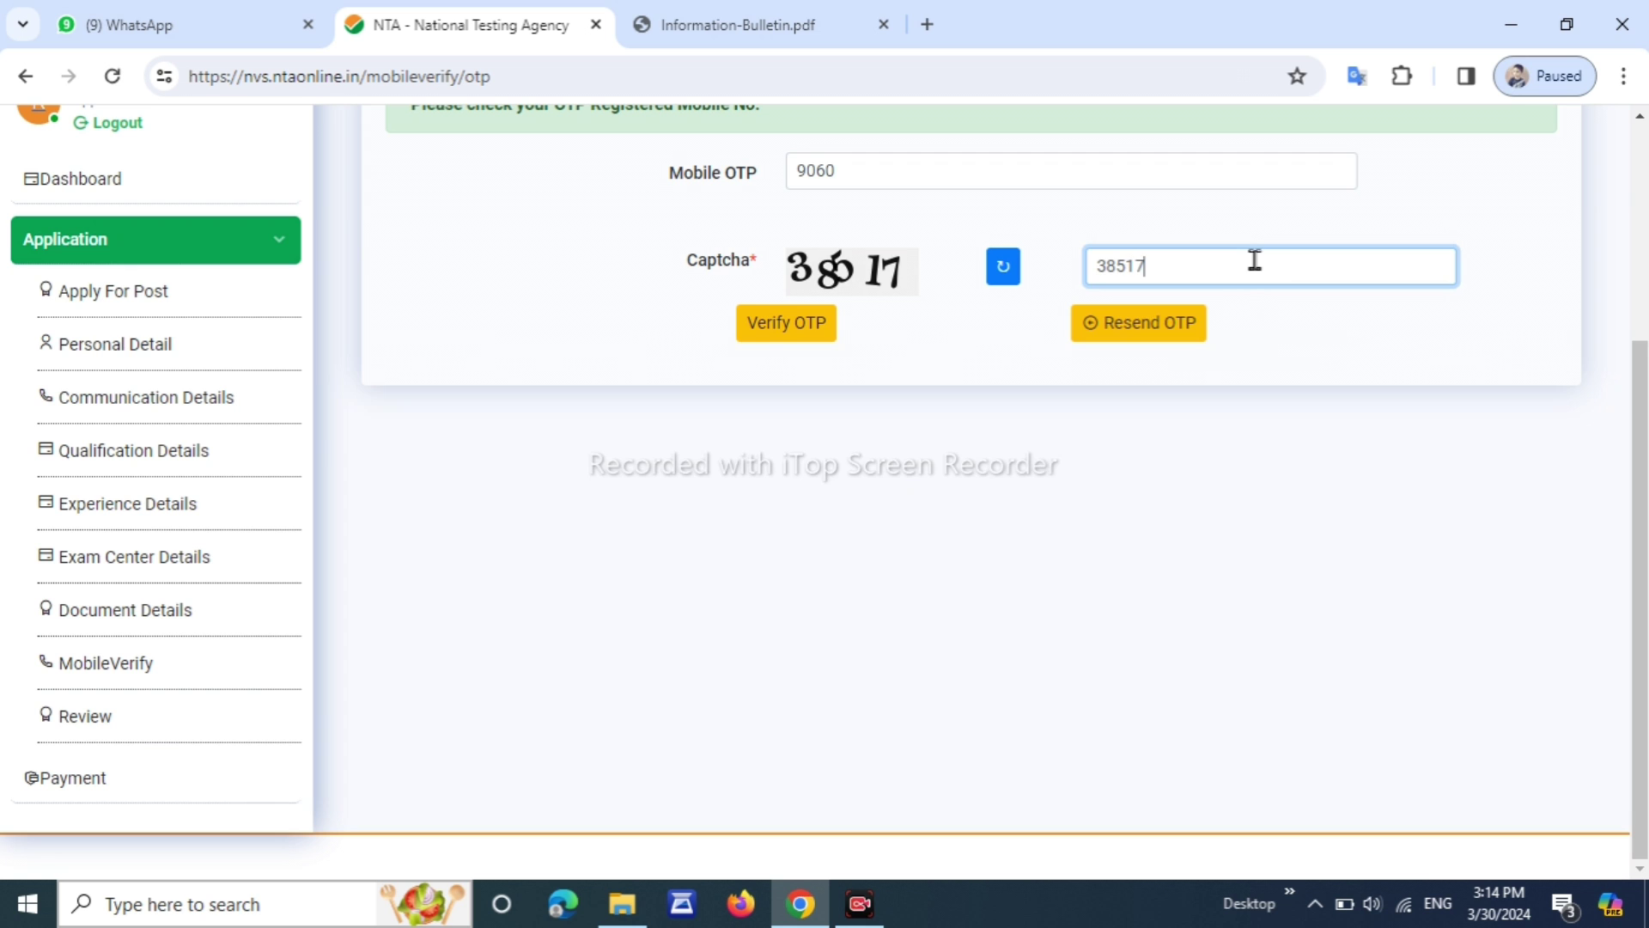
click(771, 326)
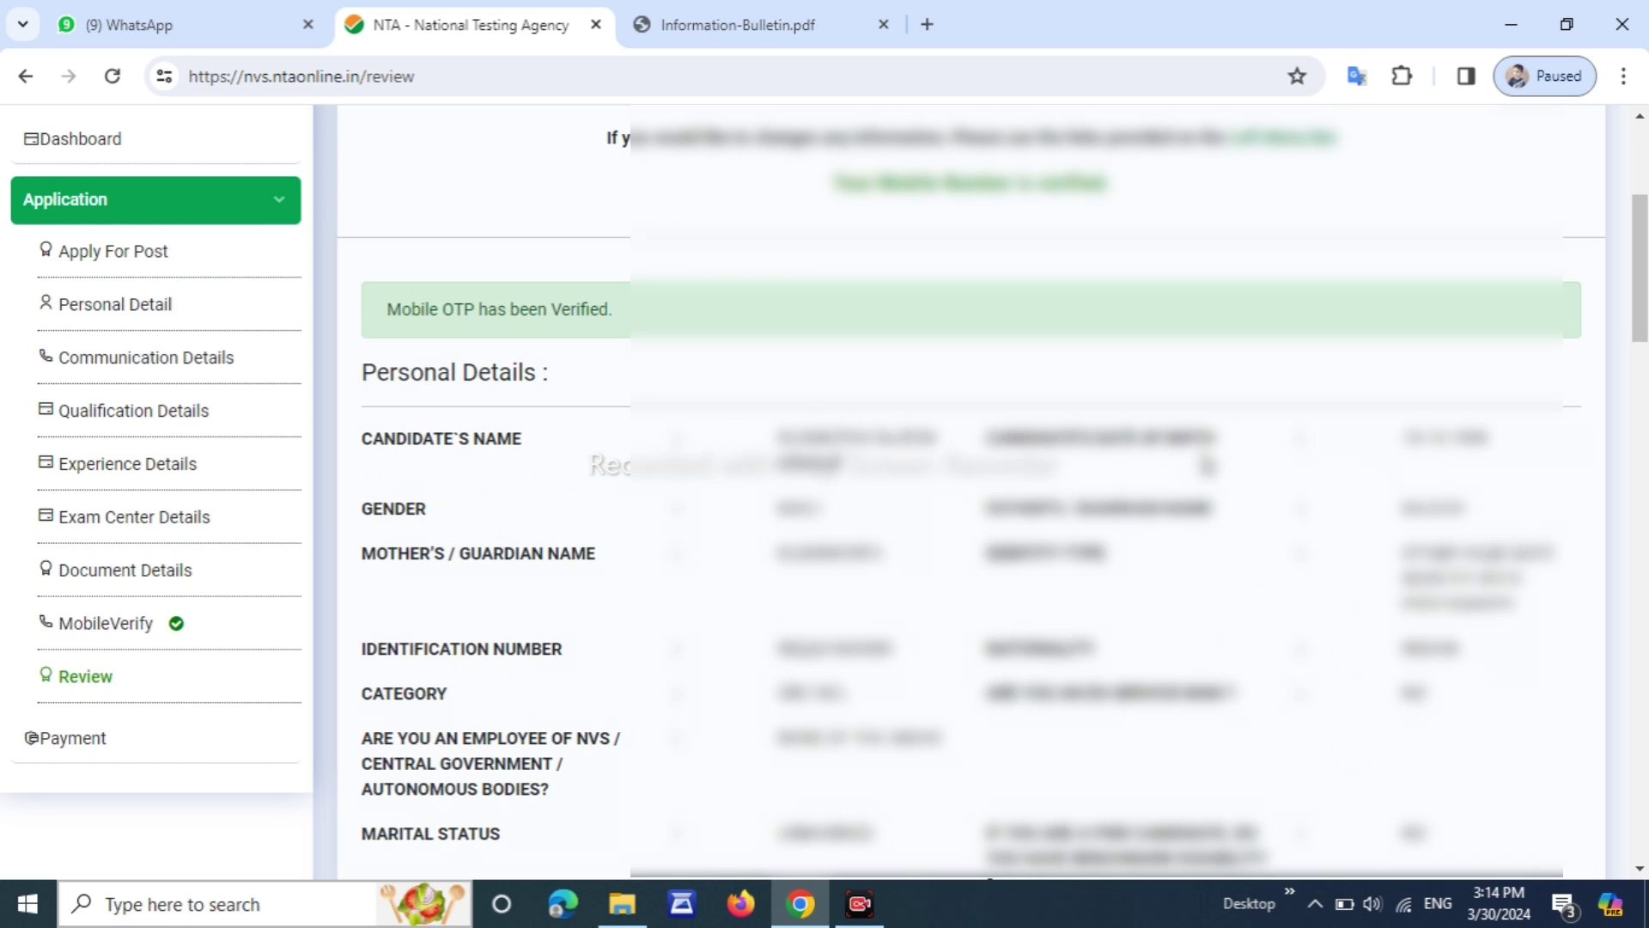
Review the application down to the uploaded documents and start Final Submit
scroll(1114, 413, down, 1)
scroll(1076, 438, down, 12)
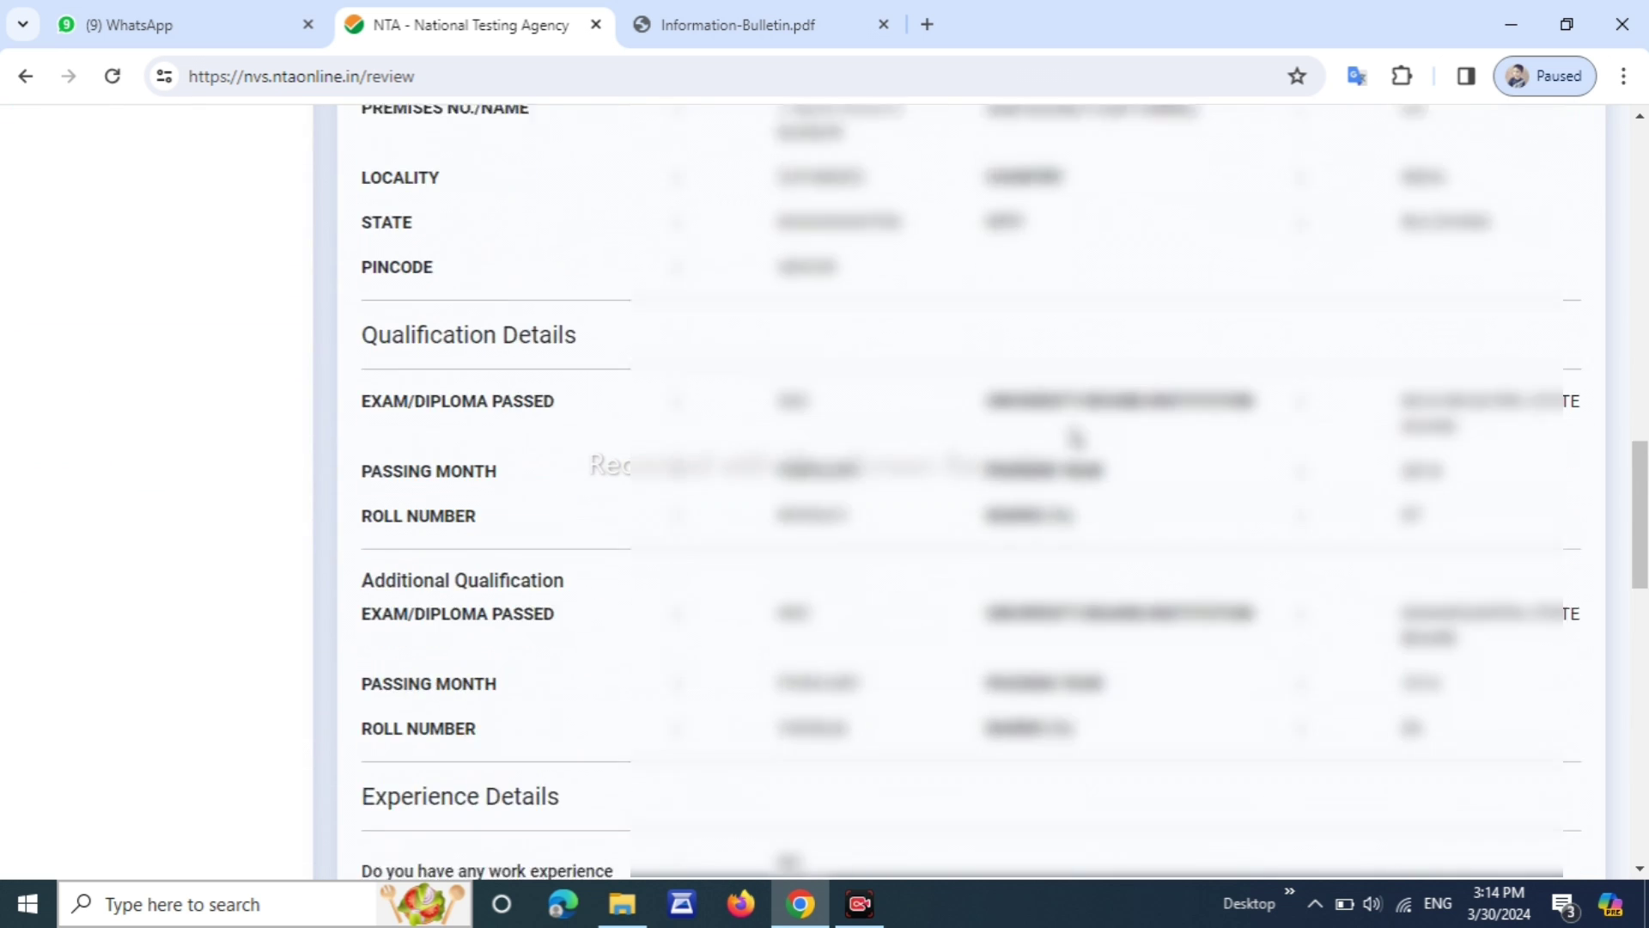
scroll(1076, 438, down, 10)
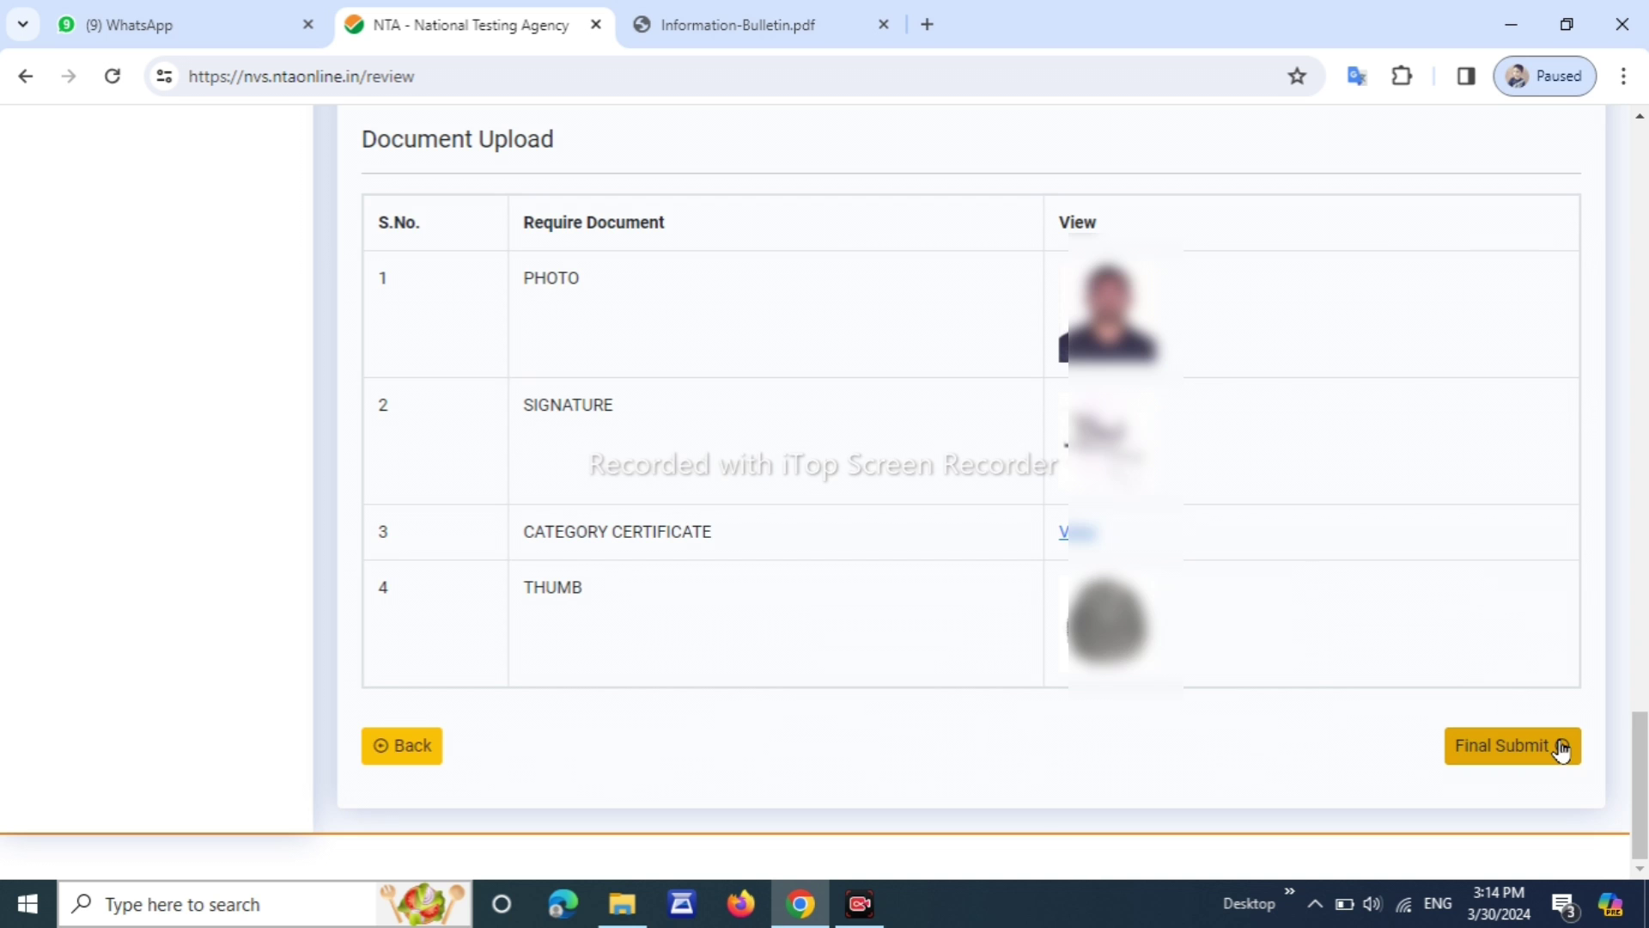
click(1559, 747)
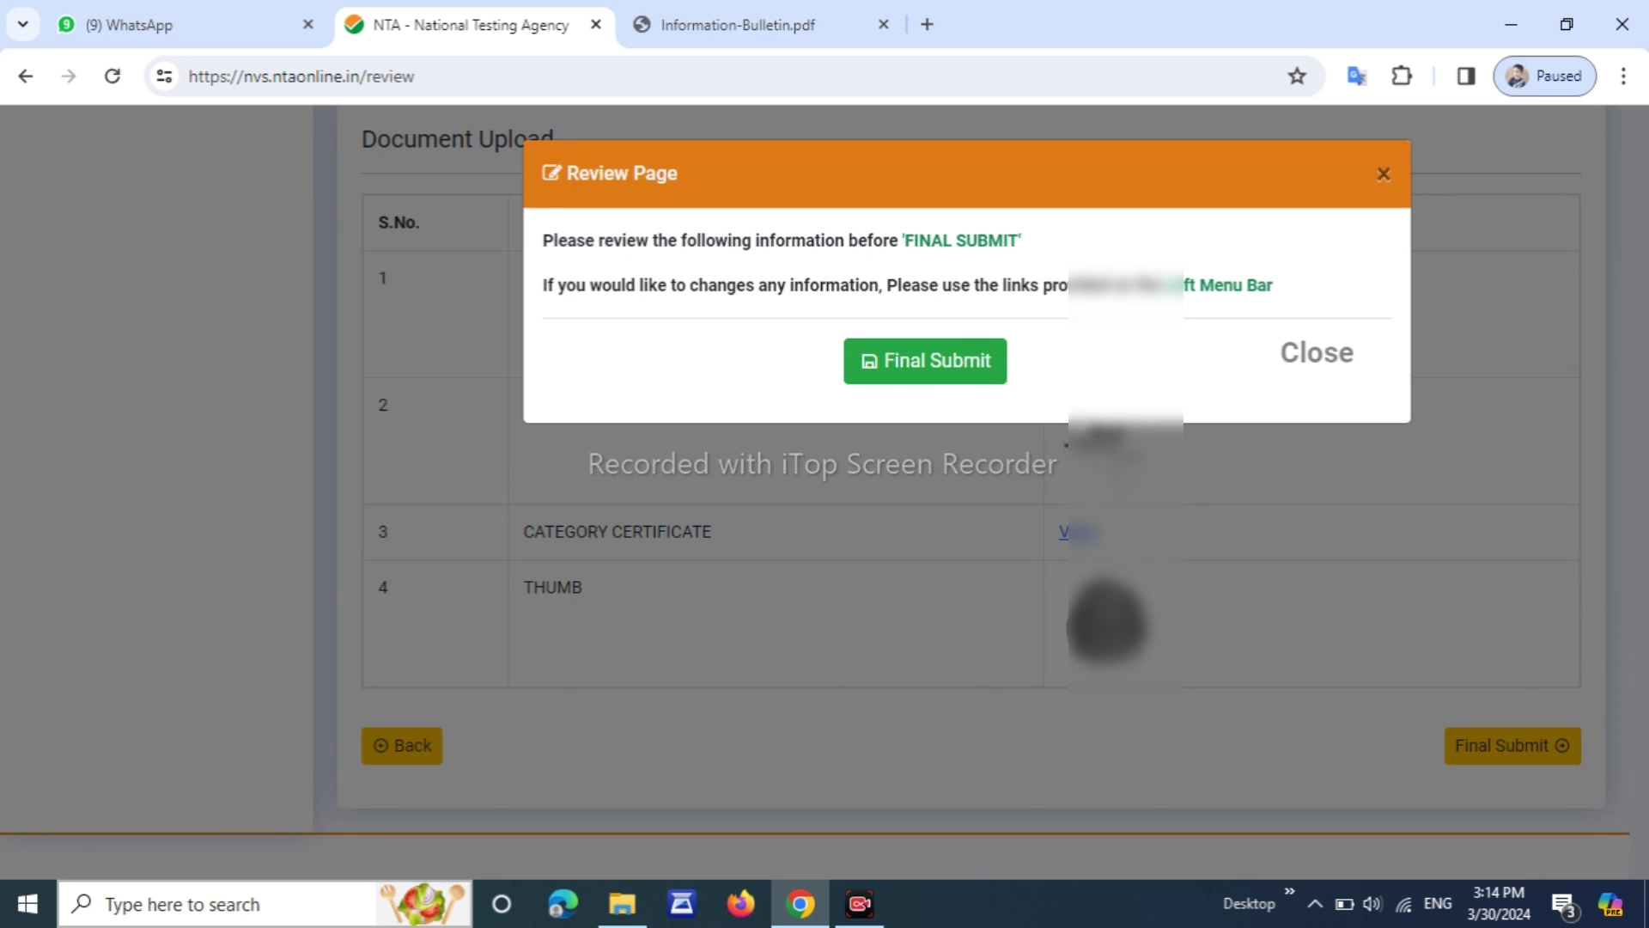
Confirm the application's final submission and proceed to pay the ₹1000.00 fee
click(939, 378)
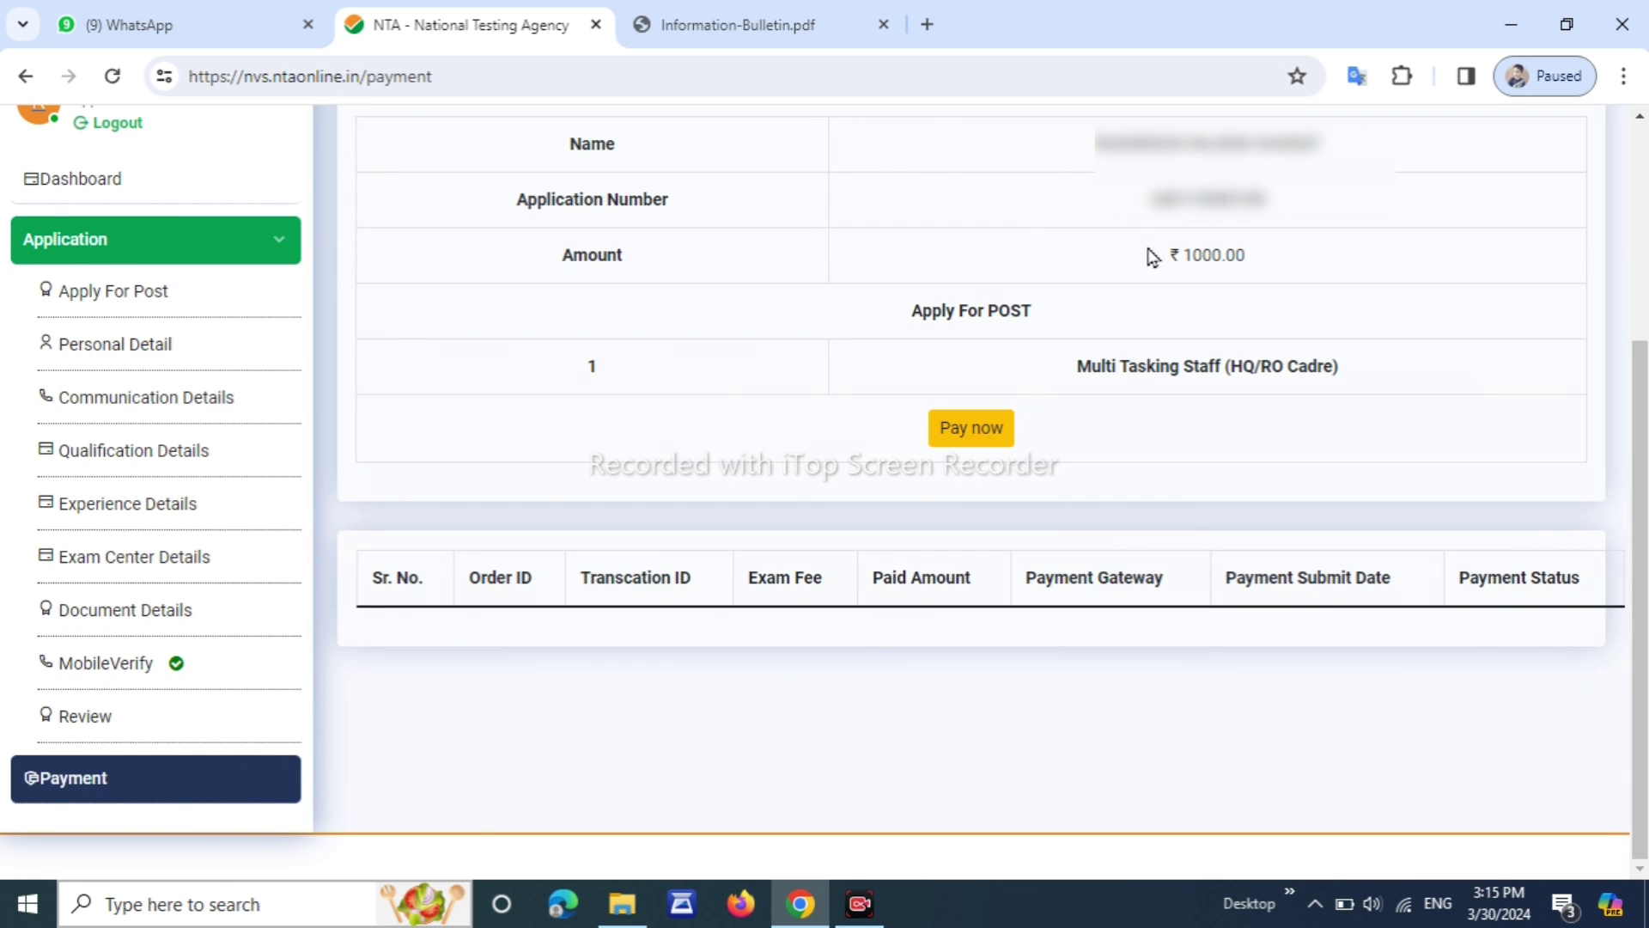
click(970, 430)
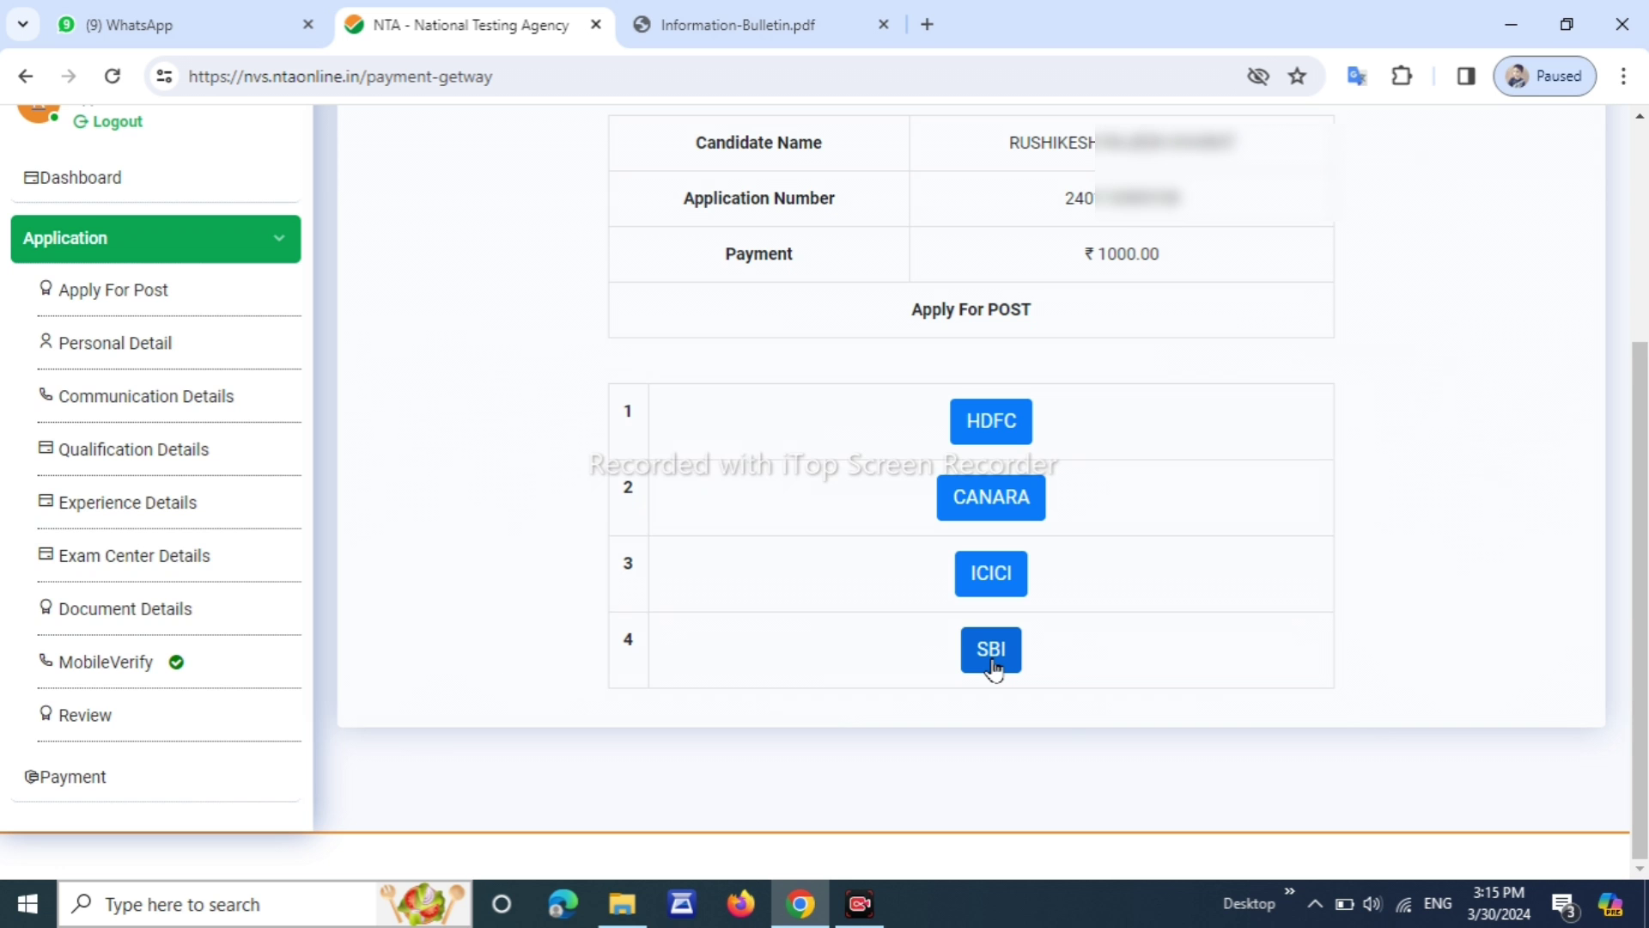
Pick the SBI gateway, choose SBI Net Banking, and reset the empty login form
click(992, 650)
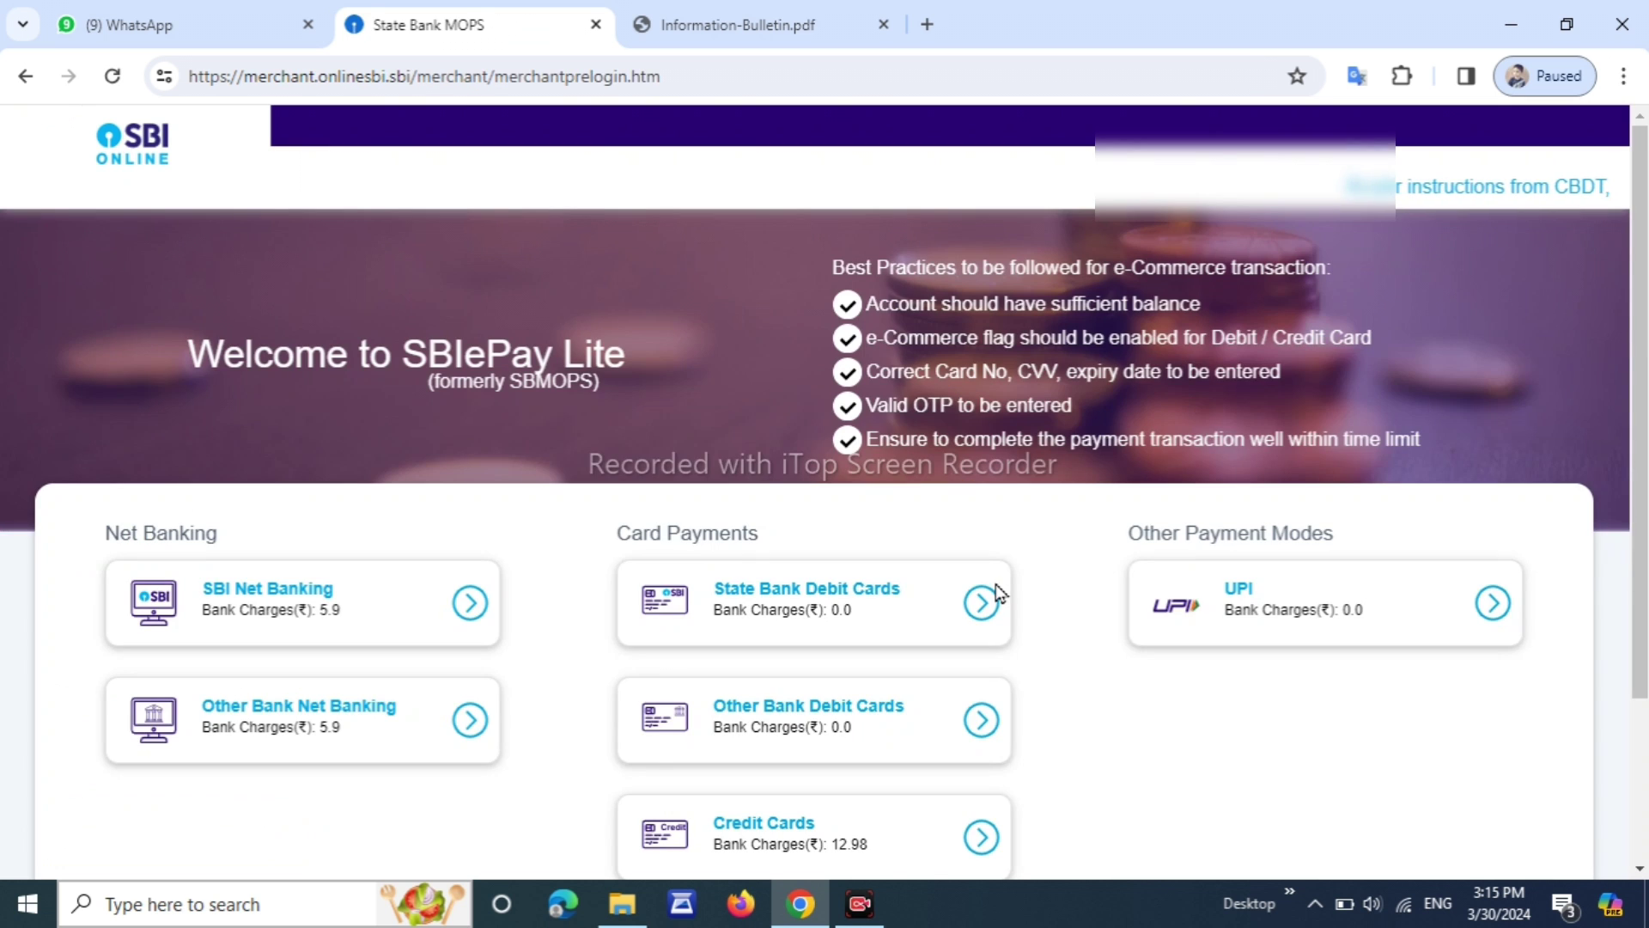
scroll(1002, 582, down, 3)
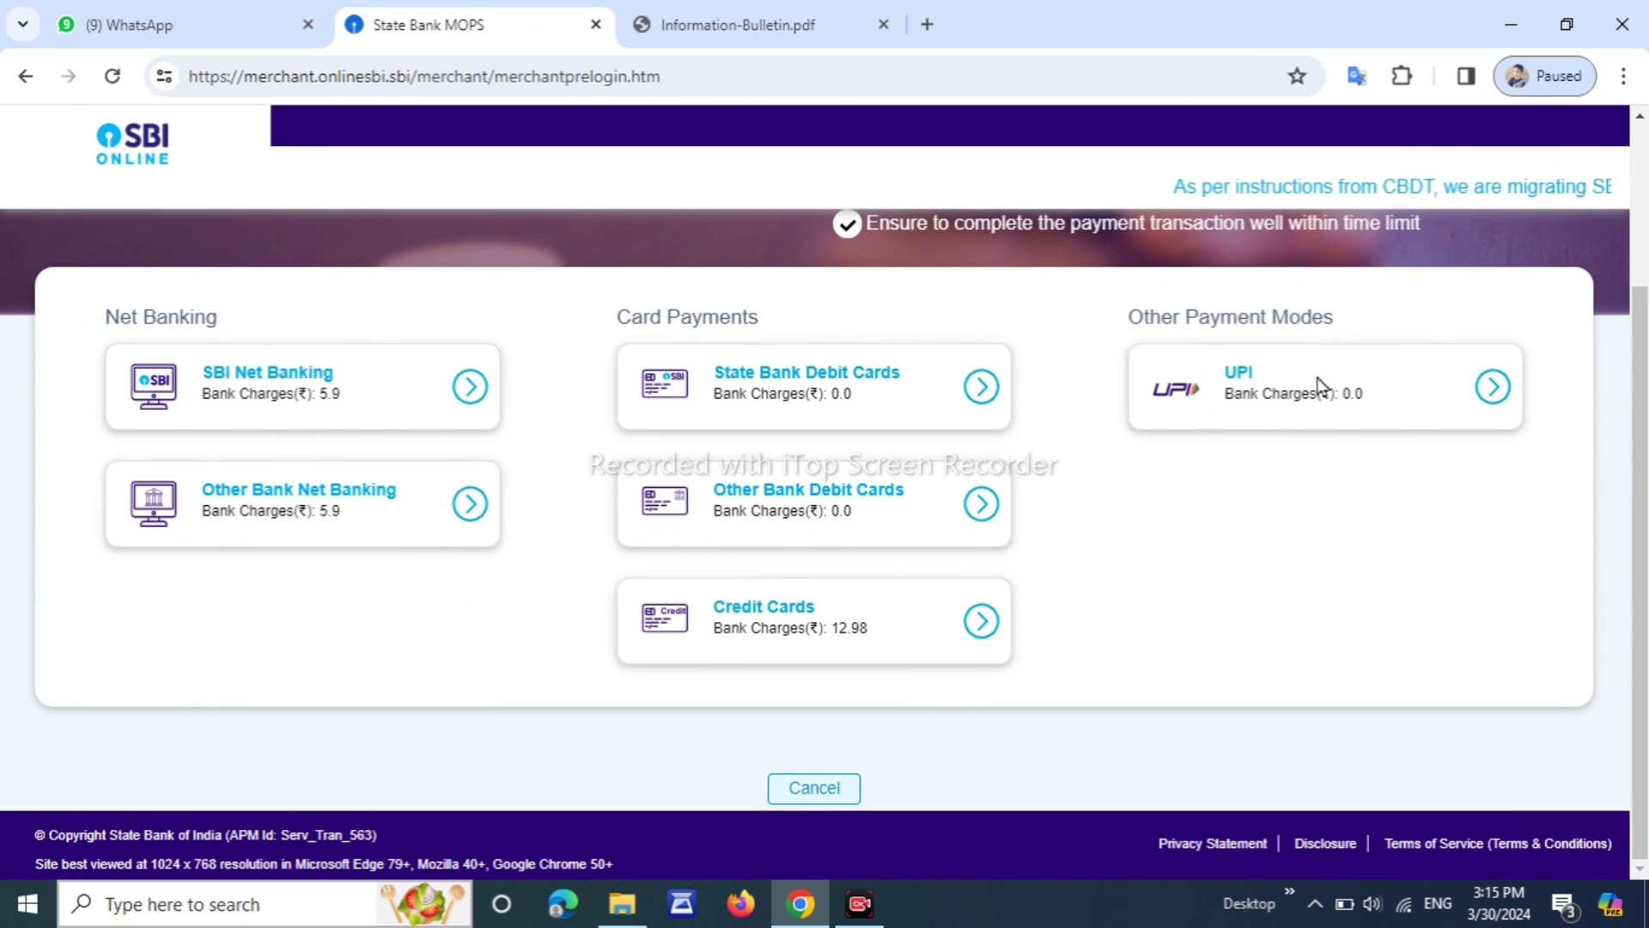
click(465, 387)
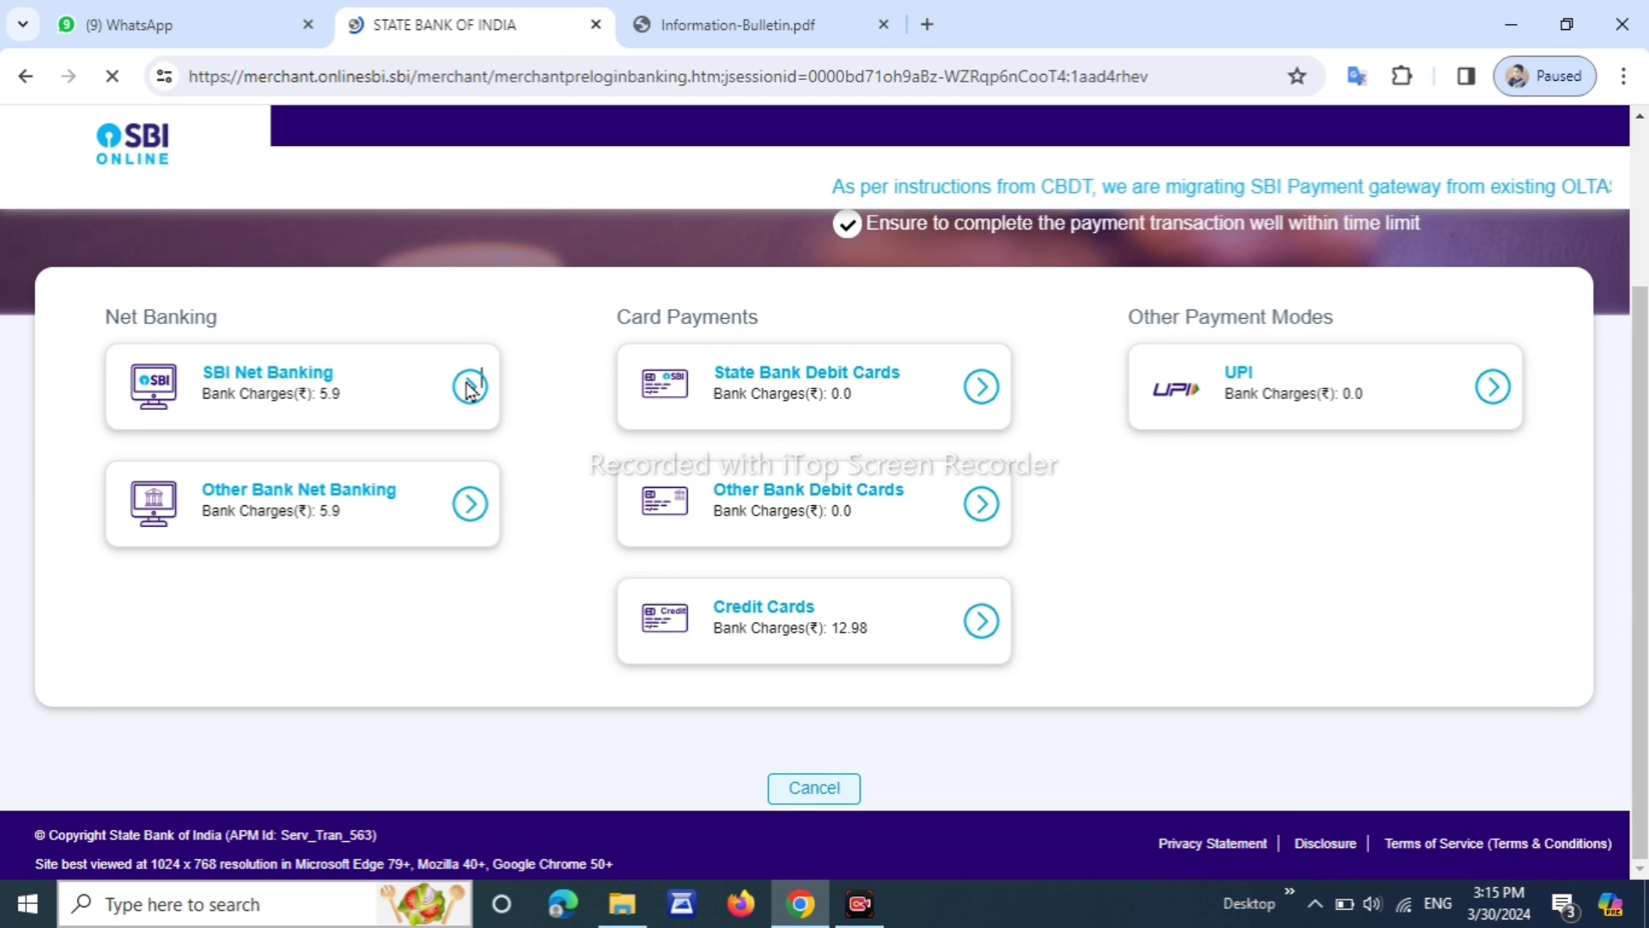
scroll(155, 243, down, 2)
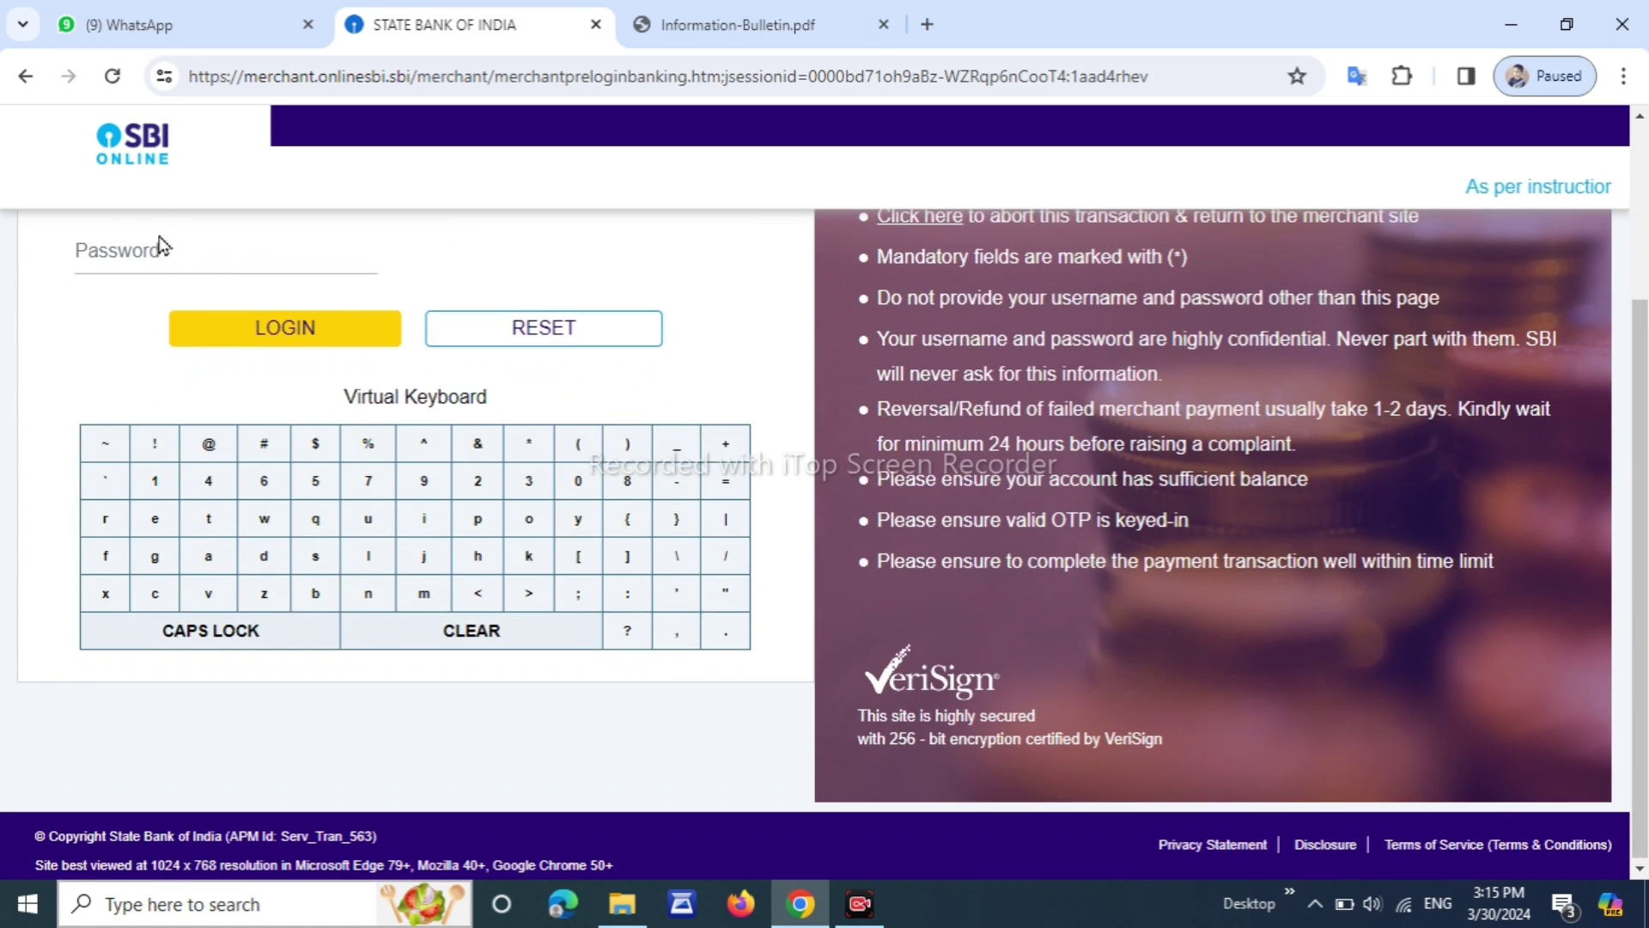
scroll(176, 296, up, 1)
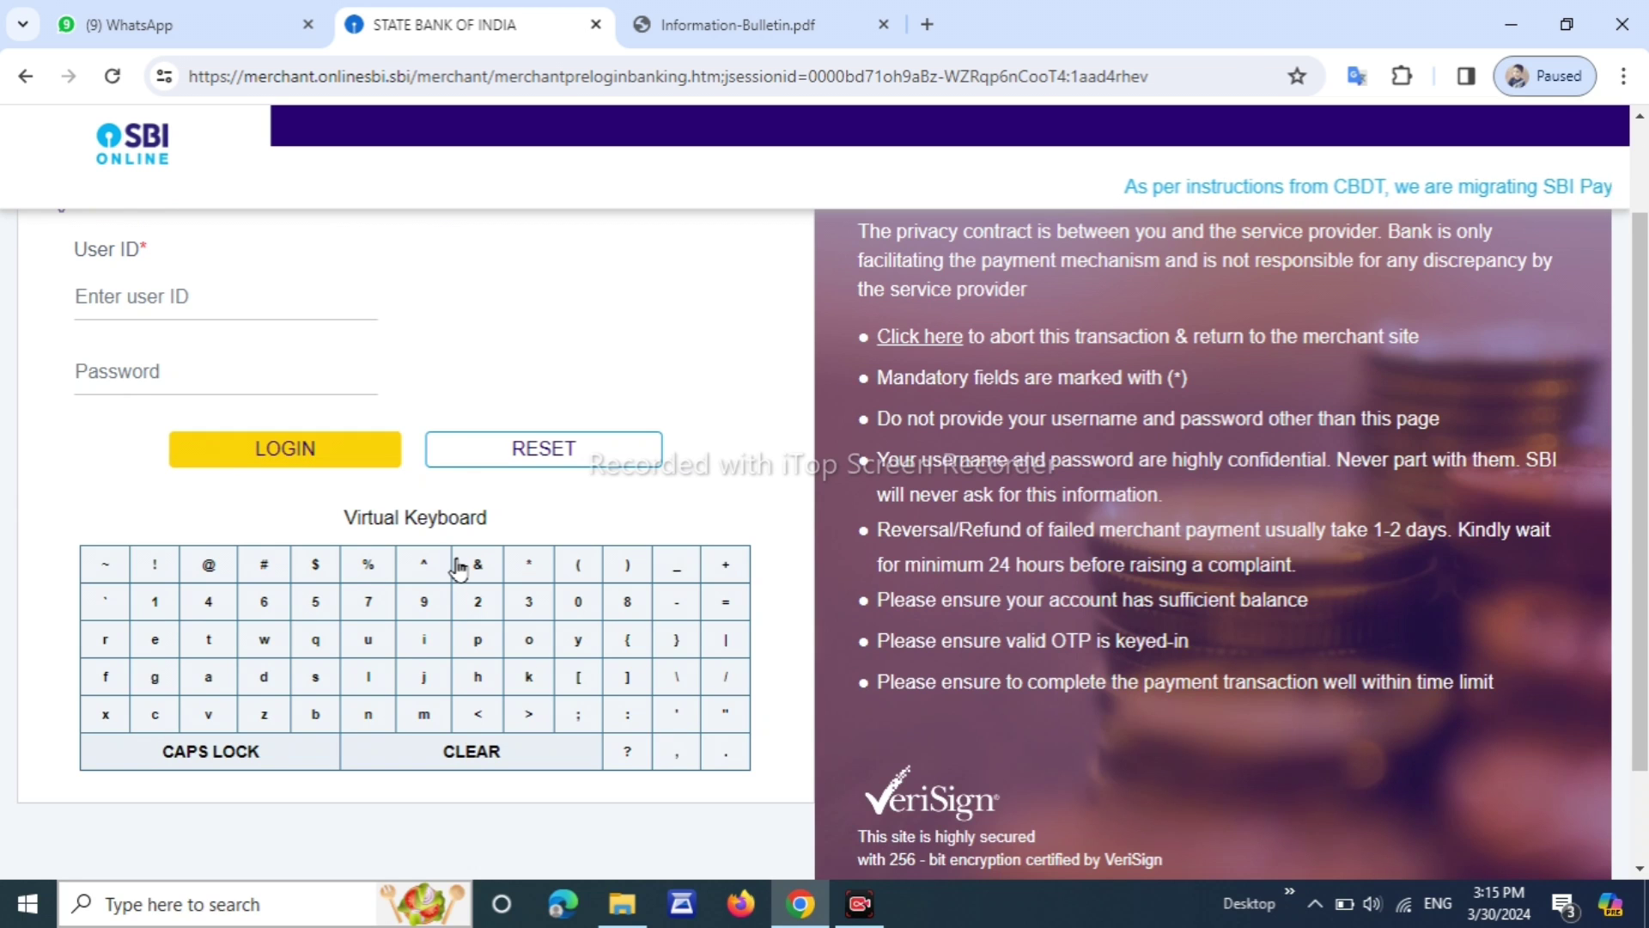
click(547, 464)
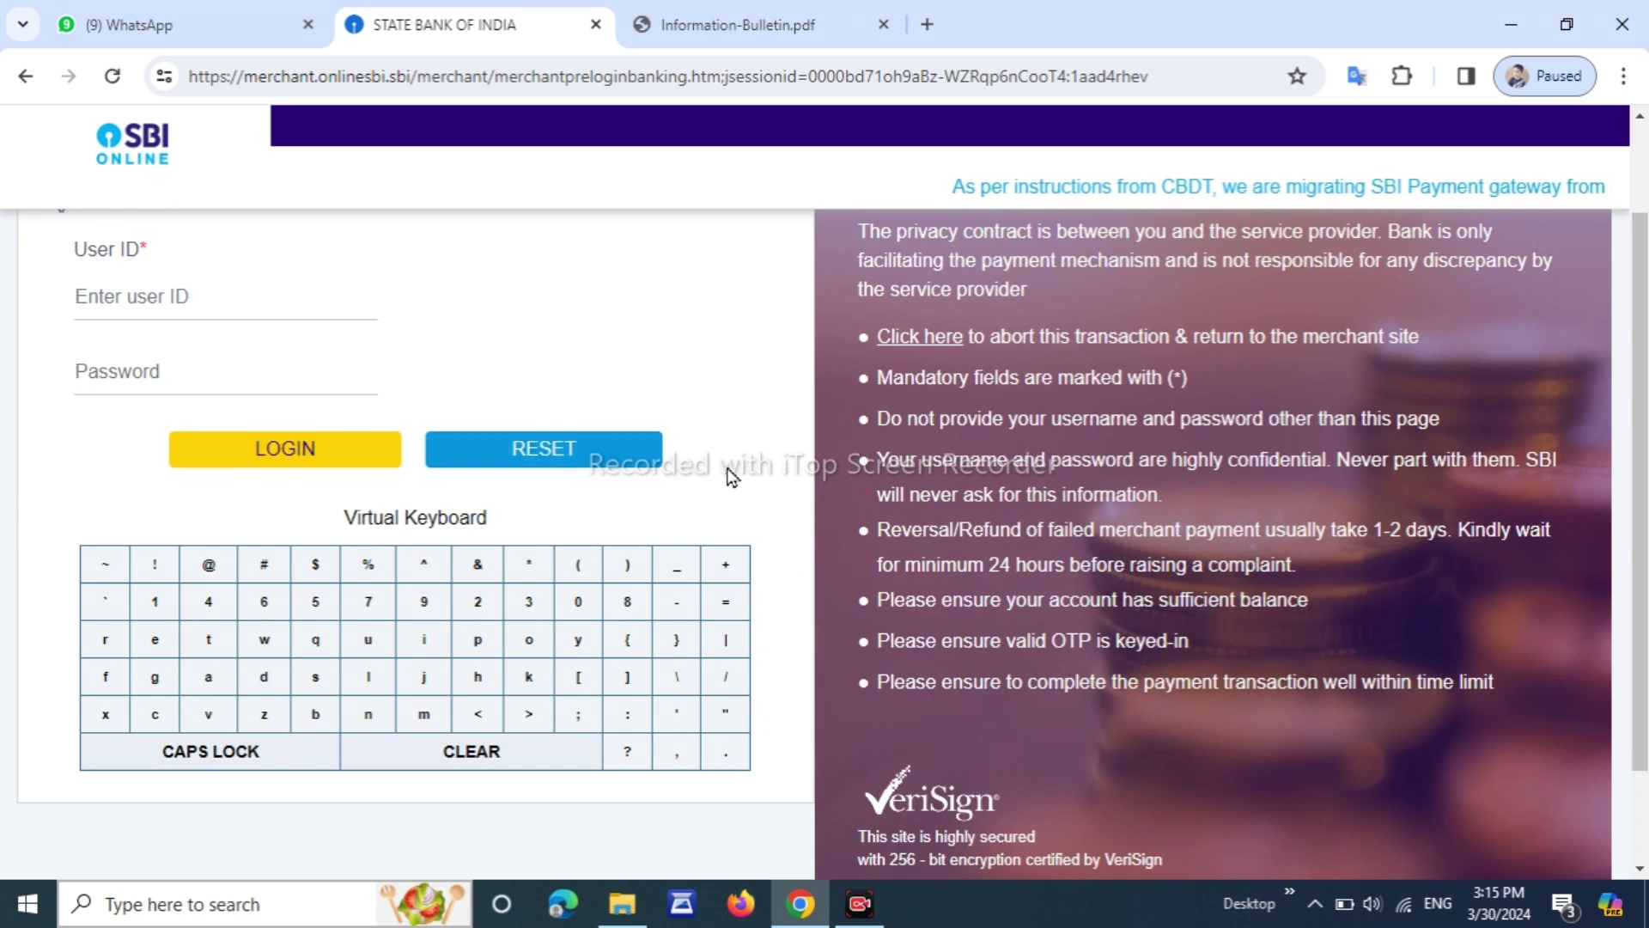